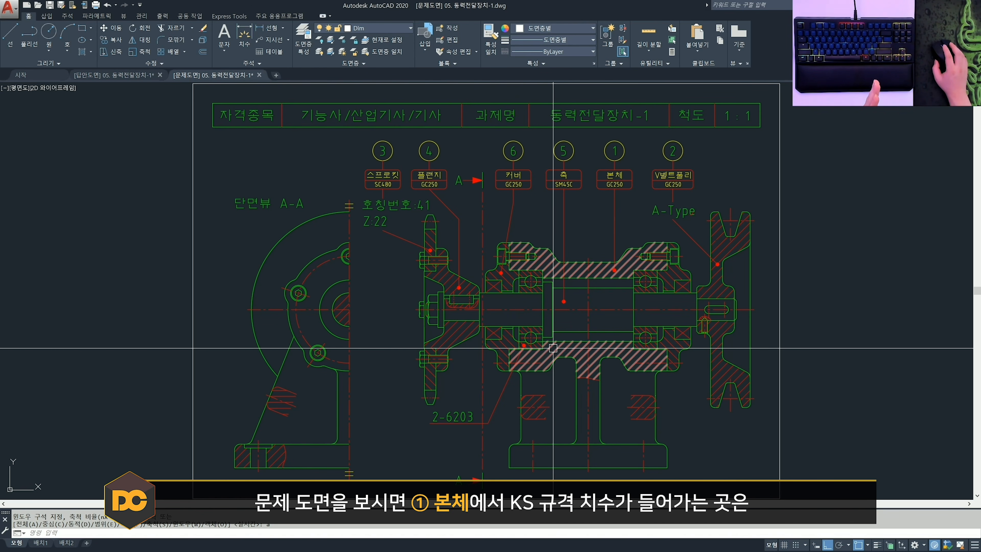
Step: Dimension the housing bore diameter at the bearing seat of the body with a vertical linear dimension
{"action": "scroll", "coordinate": [552, 480], "scroll_direction": "up", "scroll_amount": 2}
{"action": "middle_click_drag", "start_coordinate": [552, 480], "coordinate": [596, 430]}
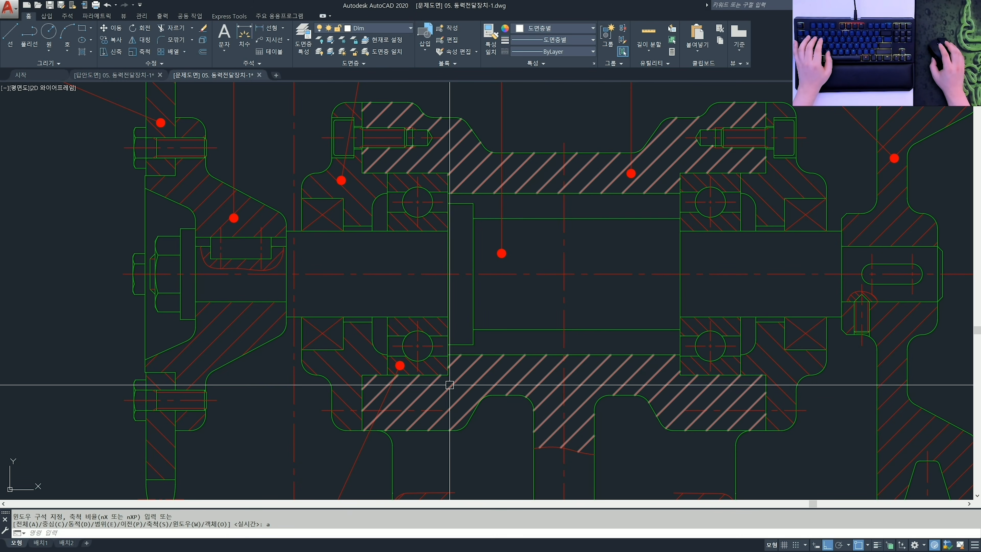
{"action": "type", "text": "dli"}
{"action": "key", "text": "space"}
{"action": "left_click", "coordinate": [448, 375]}
{"action": "left_click", "coordinate": [448, 173]}
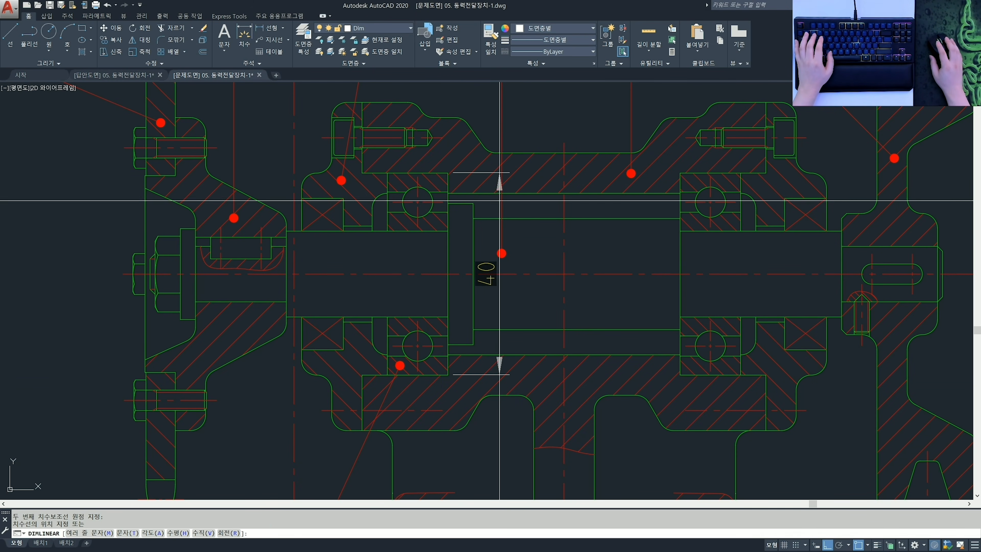
{"action": "left_click", "coordinate": [540, 294]}
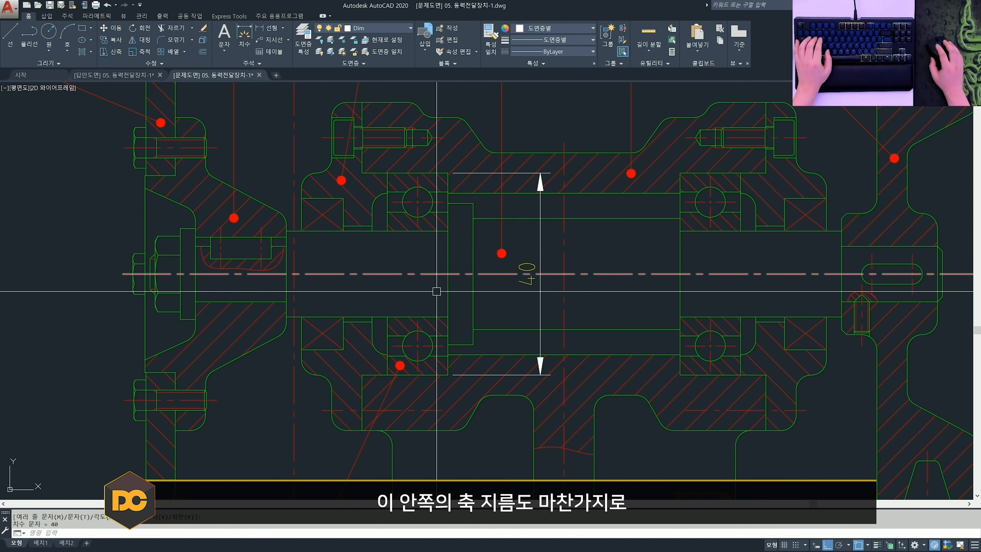
Step: Dimension the shaft diameter at the bearing on the sprocket side, placing the dimension across the shaft
{"action": "key", "text": "space"}
{"action": "left_click", "coordinate": [448, 317]}
{"action": "left_click", "coordinate": [448, 231]}
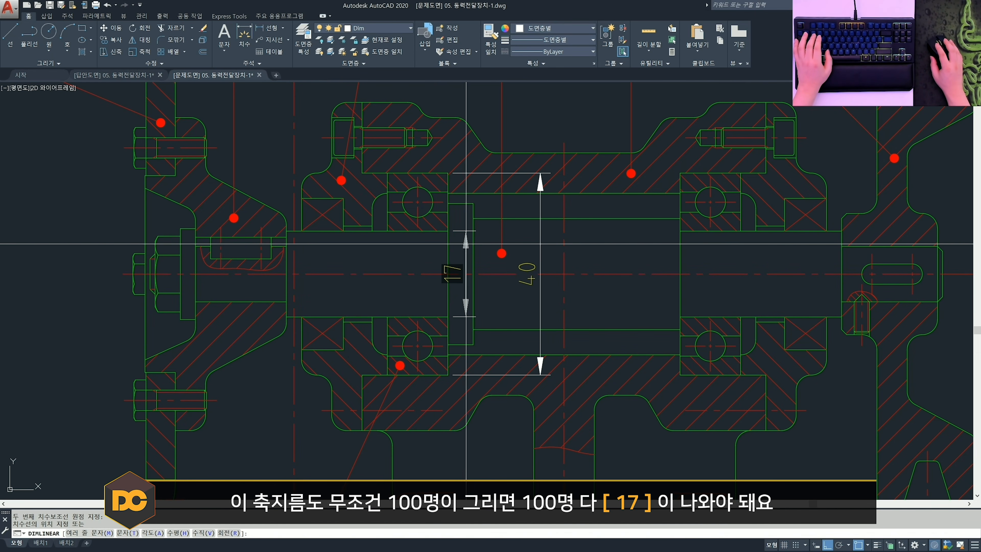
{"action": "left_click", "coordinate": [388, 275]}
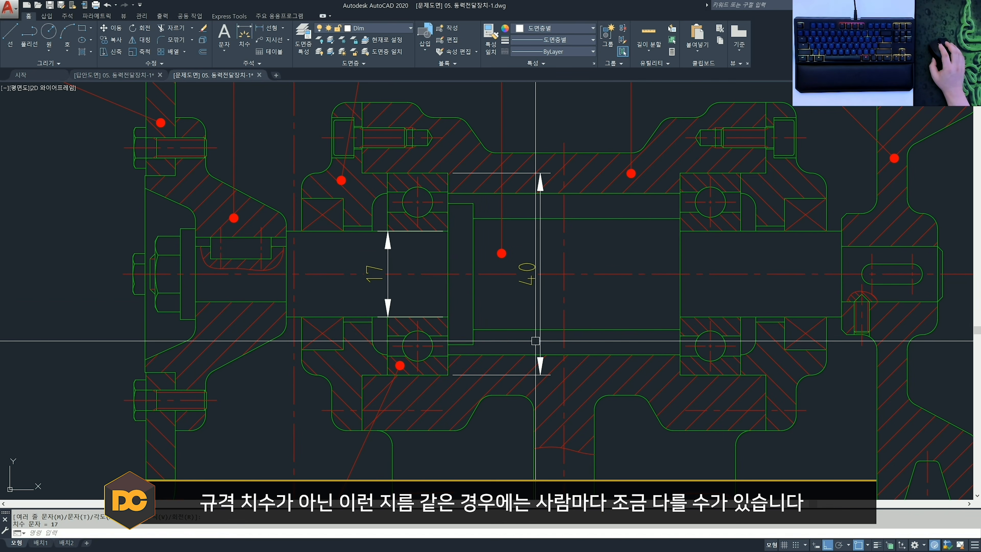
Step: Dimension the body's inner bore diameter between the two bearings with a vertical linear dimension
{"action": "key", "text": "space"}
{"action": "left_click", "coordinate": [680, 354]}
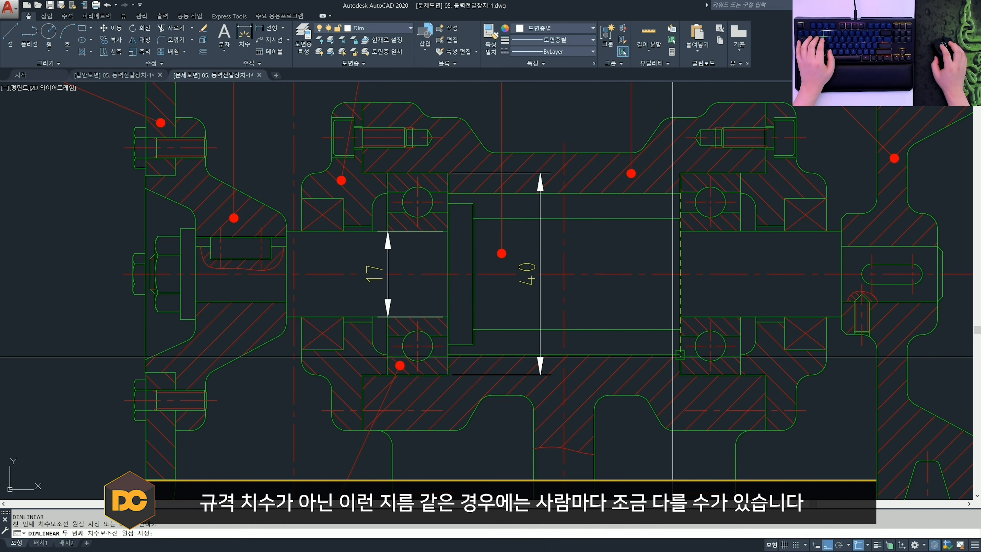
{"action": "left_click", "coordinate": [680, 193]}
{"action": "left_click", "coordinate": [637, 274]}
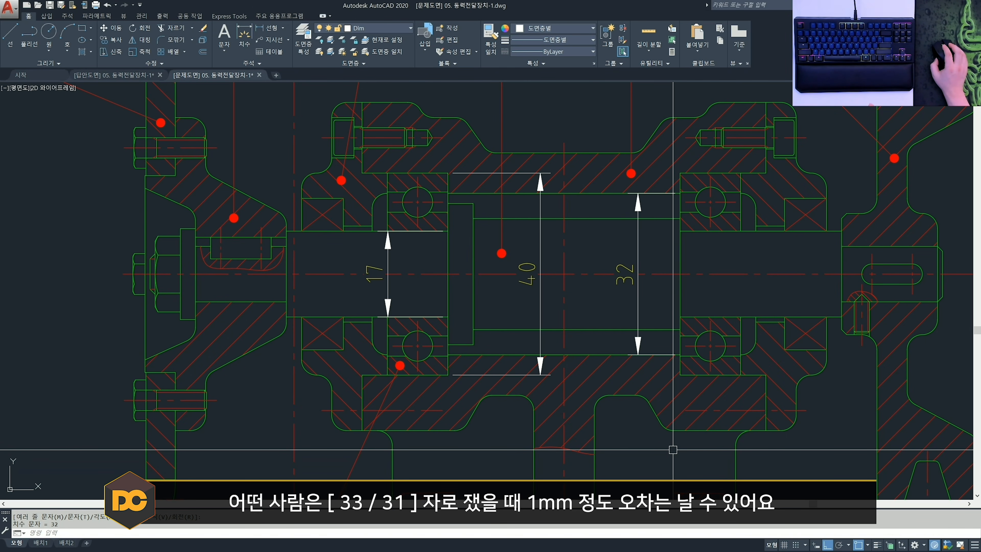
{"action": "key", "text": "Escape"}
{"action": "key", "text": "Escape"}
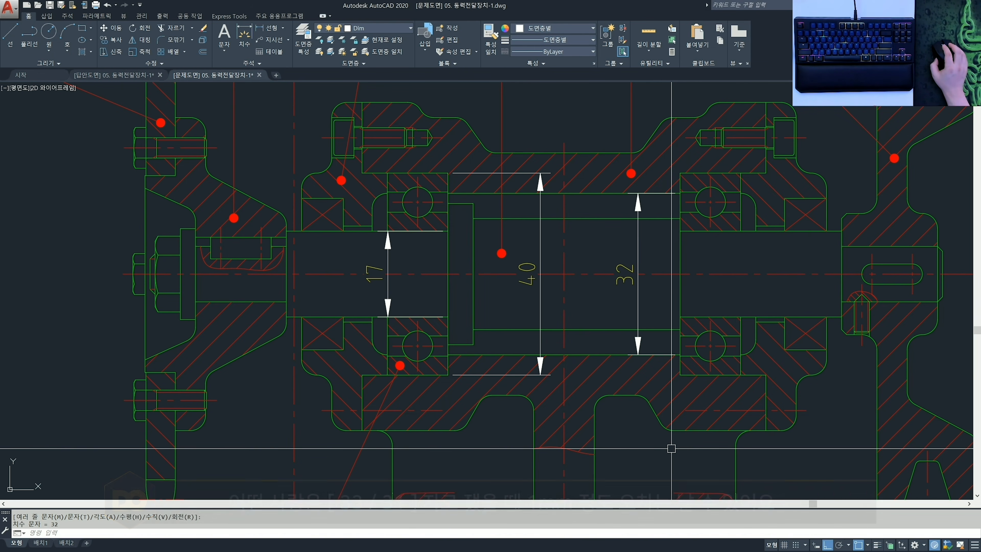
{"action": "mouse_move", "coordinate": [501, 339]}
{"action": "left_mouse_down"}
{"action": "mouse_move", "coordinate": [406, 142]}
{"action": "mouse_move", "coordinate": [446, 382]}
{"action": "left_mouse_up"}
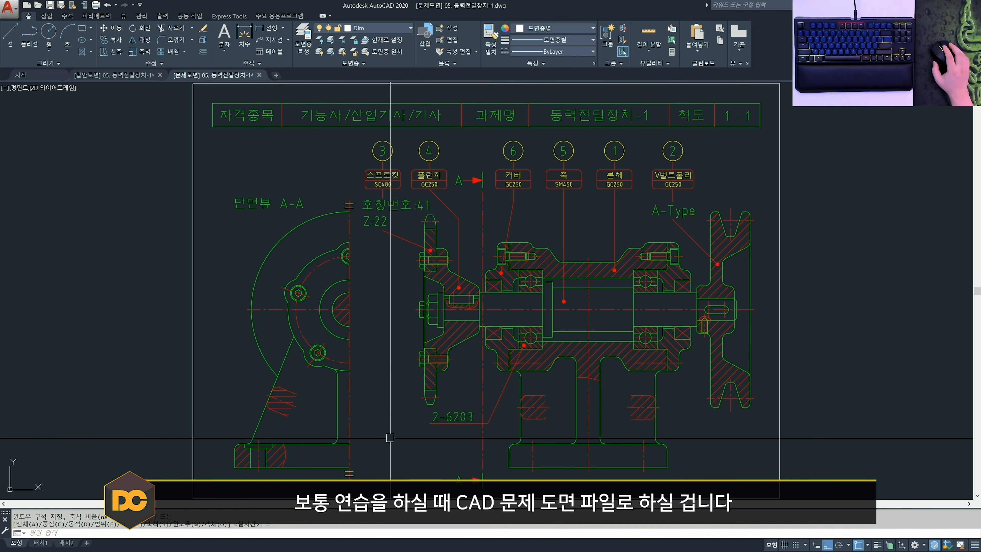
Step: Dimension the overall width of the body's base, placing the dimension below the base
{"action": "scroll", "coordinate": [390, 438], "scroll_direction": "up", "scroll_amount": 2}
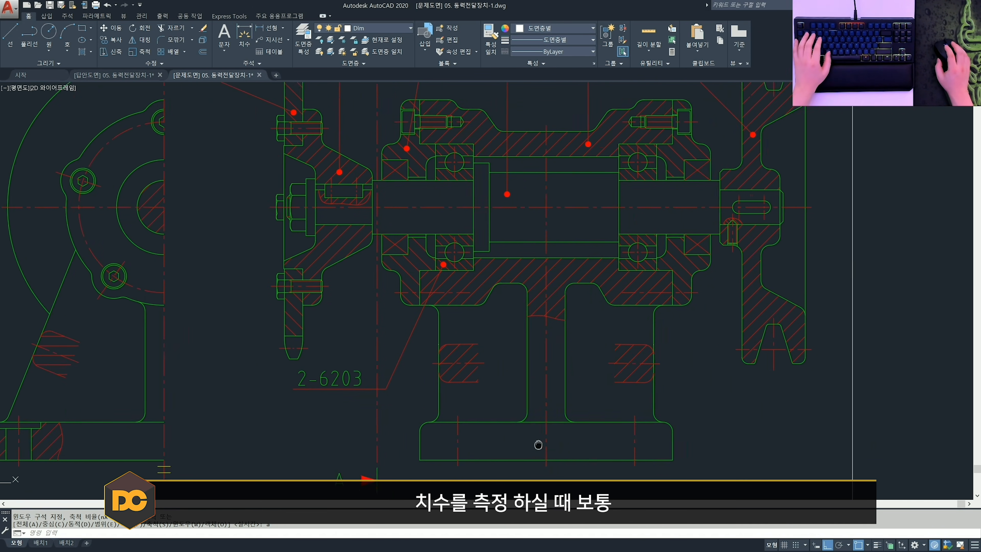
{"action": "type", "text": "w"}
{"action": "key", "text": "space"}
{"action": "left_click", "coordinate": [328, 427]}
{"action": "left_click", "coordinate": [581, 426]}
{"action": "left_click", "coordinate": [540, 459]}
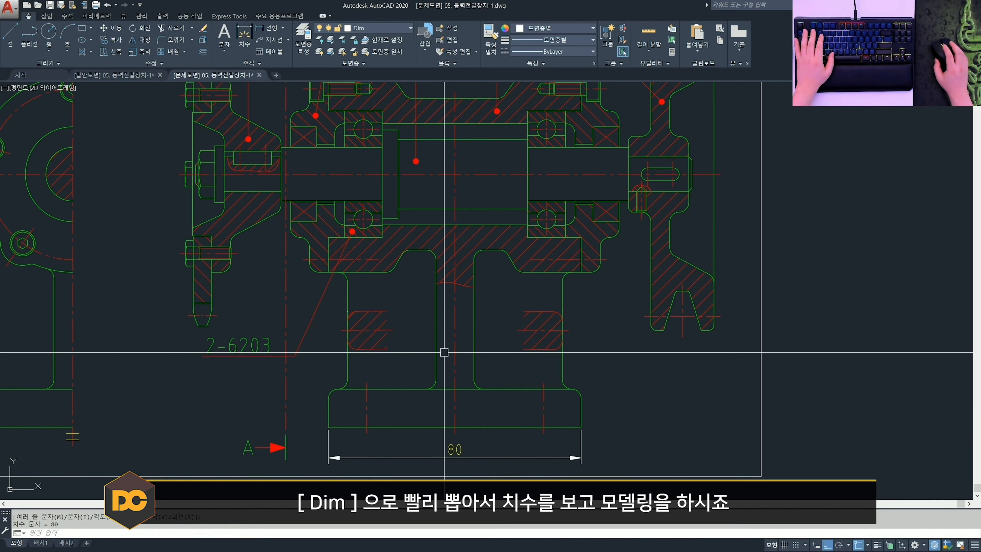
Step: Dimension the bearing seat's outer diameter in the body, placing the dimension near the middle of the shaft
{"action": "middle_click_drag", "start_coordinate": [444, 350], "coordinate": [477, 418]}
{"action": "key", "text": "space"}
{"action": "left_click", "coordinate": [415, 179]}
{"action": "left_click", "coordinate": [415, 305]}
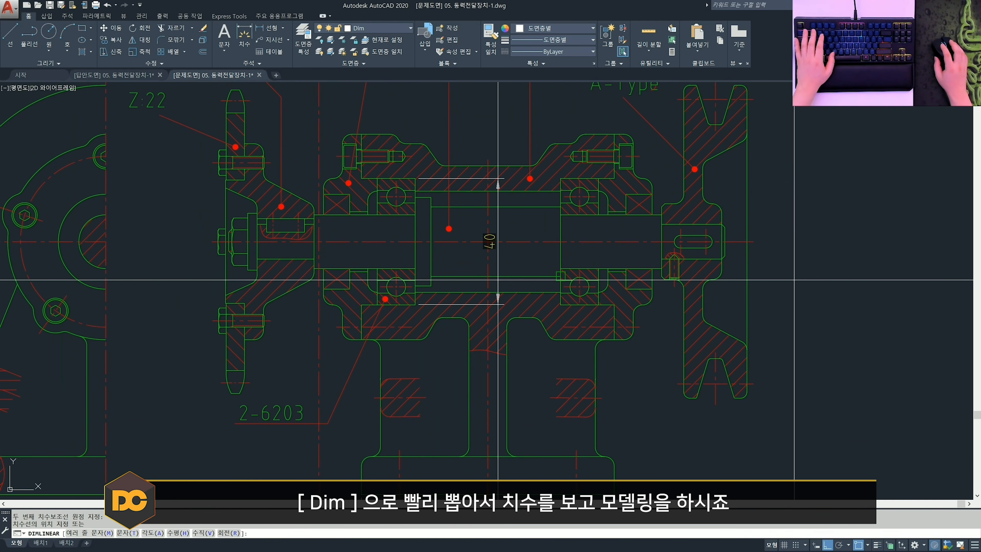
{"action": "left_click", "coordinate": [493, 272]}
{"action": "scroll", "coordinate": [518, 281], "scroll_direction": "down", "scroll_amount": 3}
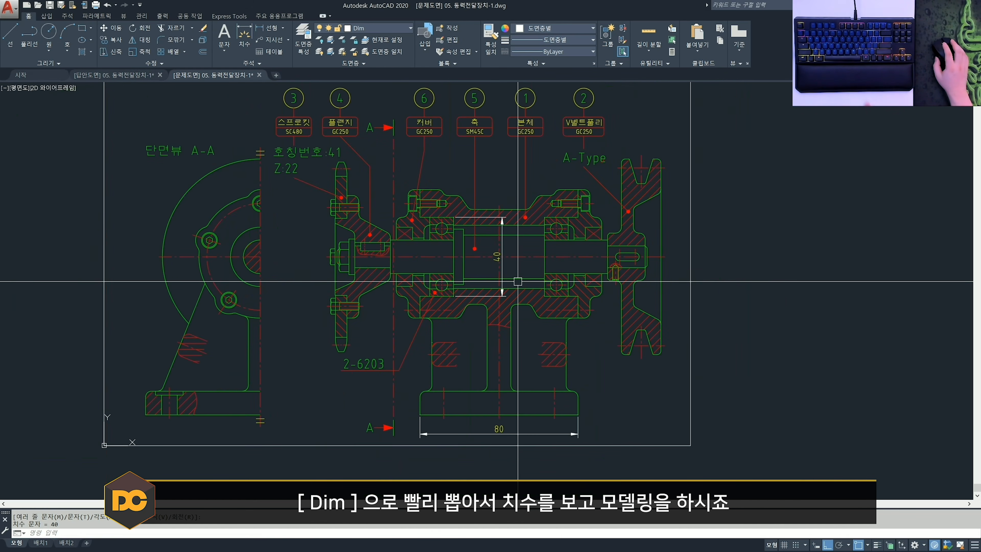
Step: Highlight the base-width dimension and the bearing-bore dimension to compare non-standard and KS standard sizes
{"action": "scroll", "coordinate": [518, 282], "scroll_direction": "up", "scroll_amount": 3}
{"action": "scroll", "coordinate": [517, 281], "scroll_direction": "down", "scroll_amount": 2}
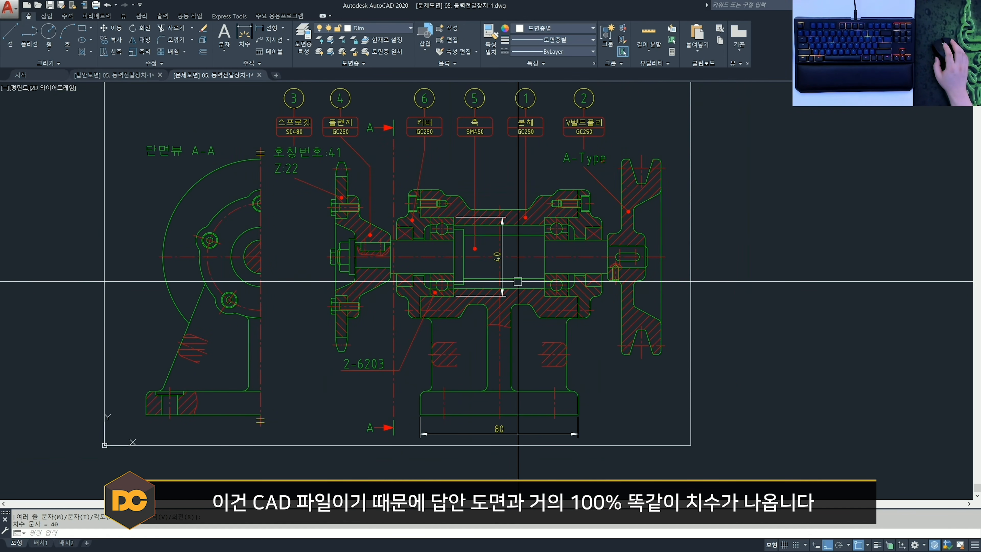
{"action": "scroll", "coordinate": [513, 292], "scroll_direction": "up", "scroll_amount": 2}
{"action": "middle_click_drag", "start_coordinate": [511, 299], "coordinate": [523, 265]}
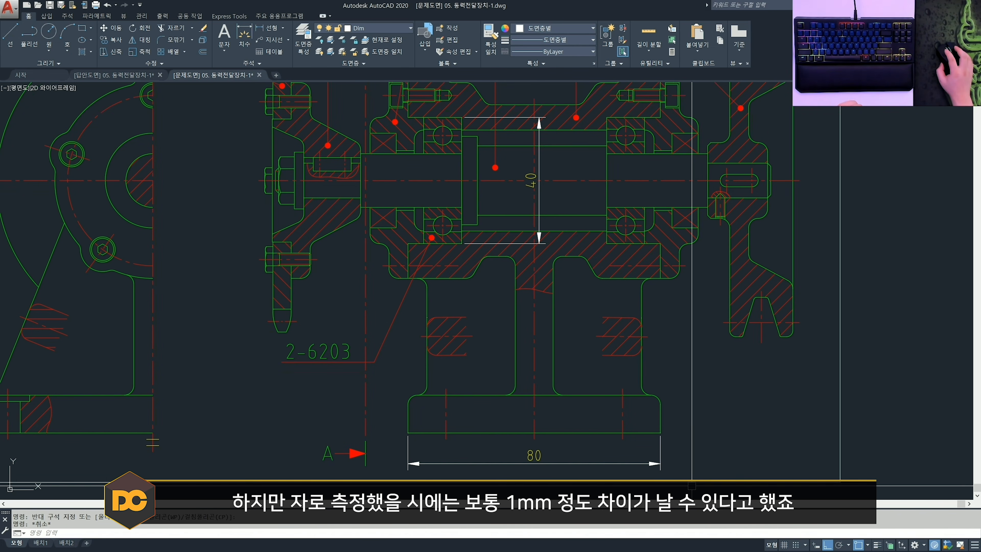
{"action": "left_click", "coordinate": [696, 471]}
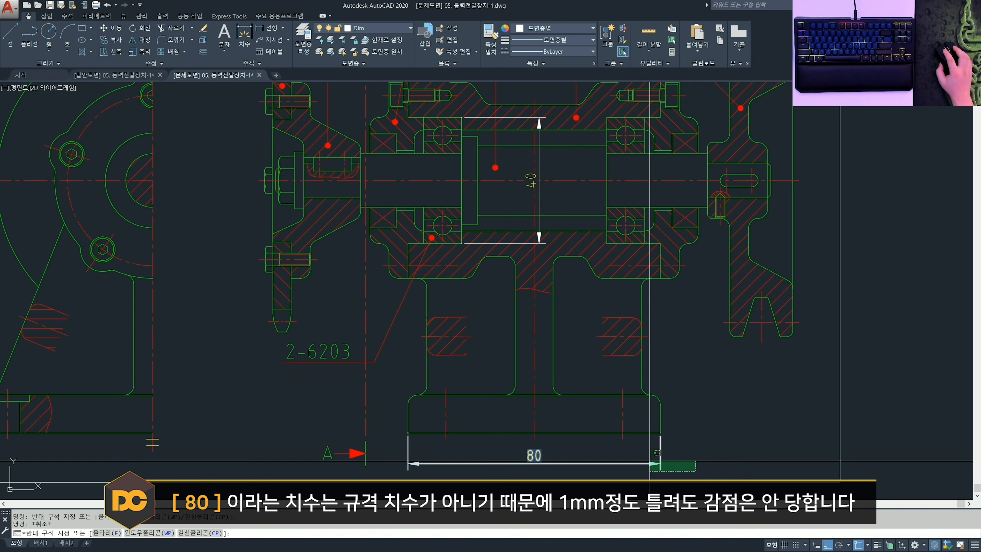
{"action": "left_click", "coordinate": [650, 460]}
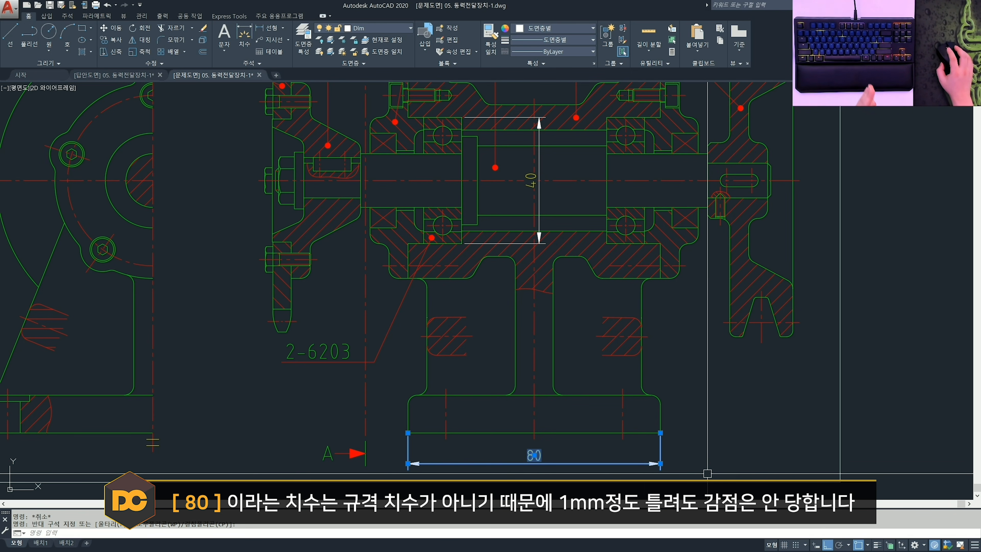
{"action": "middle_click_drag", "start_coordinate": [641, 368], "coordinate": [647, 434]}
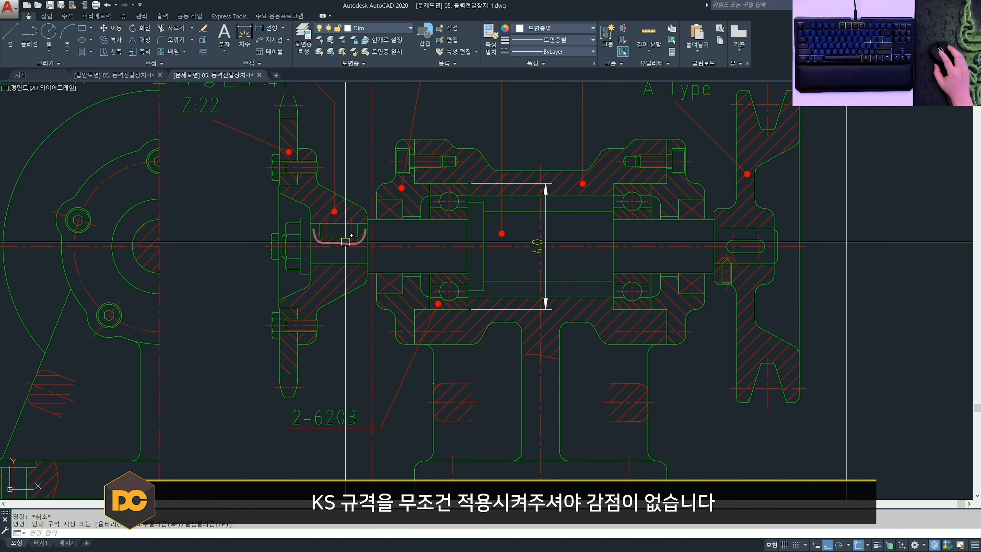
{"action": "left_click", "coordinate": [546, 263]}
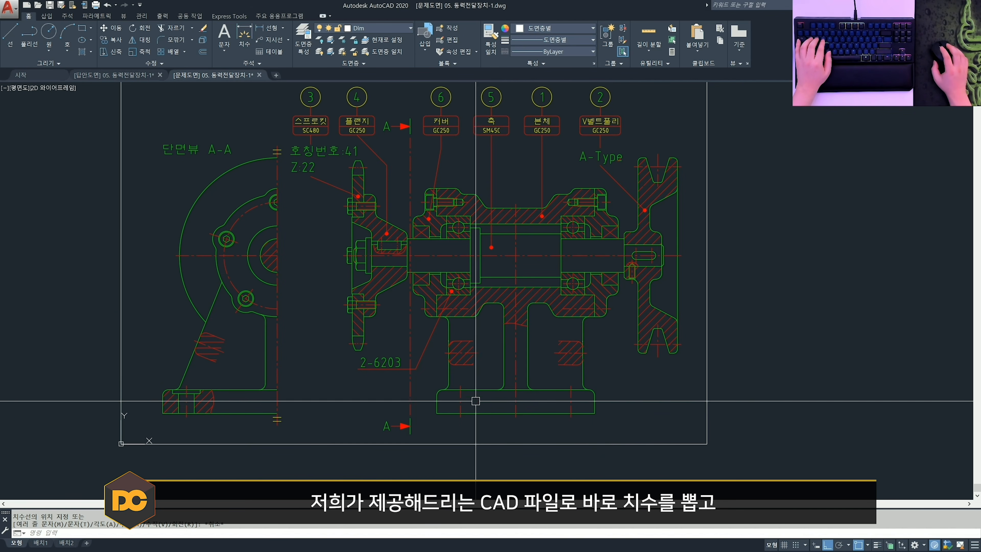
Step: Dimension the base's thickness and the height from the base's bottom edge to the shaft centreline
{"action": "key", "text": "space"}
{"action": "left_click", "coordinate": [589, 389]}
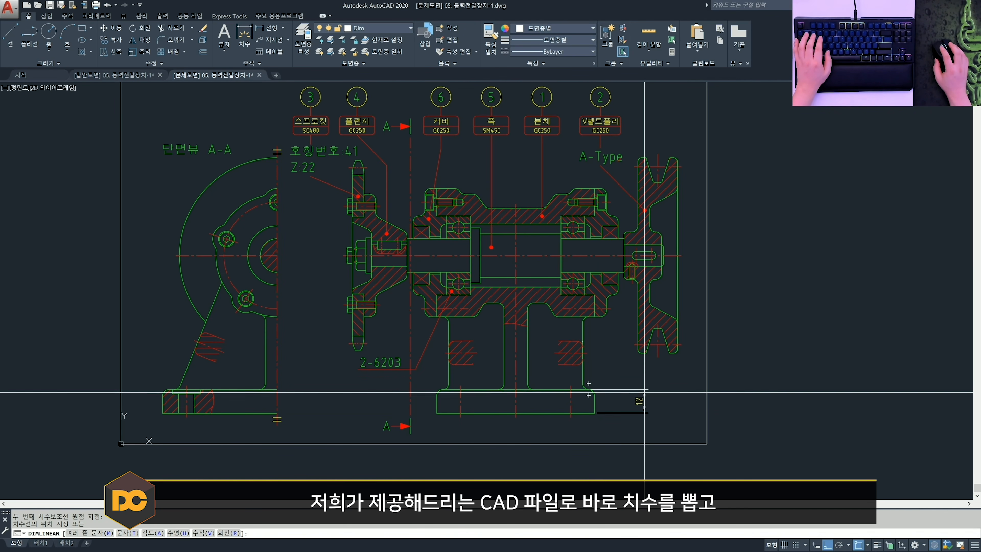
{"action": "left_click", "coordinate": [594, 413]}
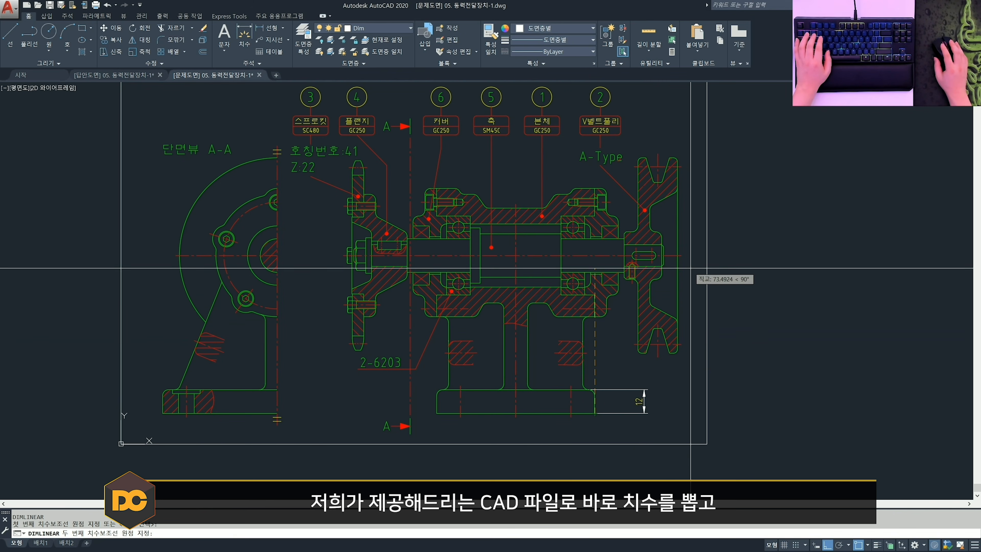
{"action": "left_click", "coordinate": [682, 255]}
{"action": "left_click", "coordinate": [787, 300]}
Step: Dimension the base's full width along its bottom edge, placing the dimension below the drawing frame
{"action": "key", "text": "space"}
{"action": "left_click", "coordinate": [436, 413]}
{"action": "left_click", "coordinate": [595, 414]}
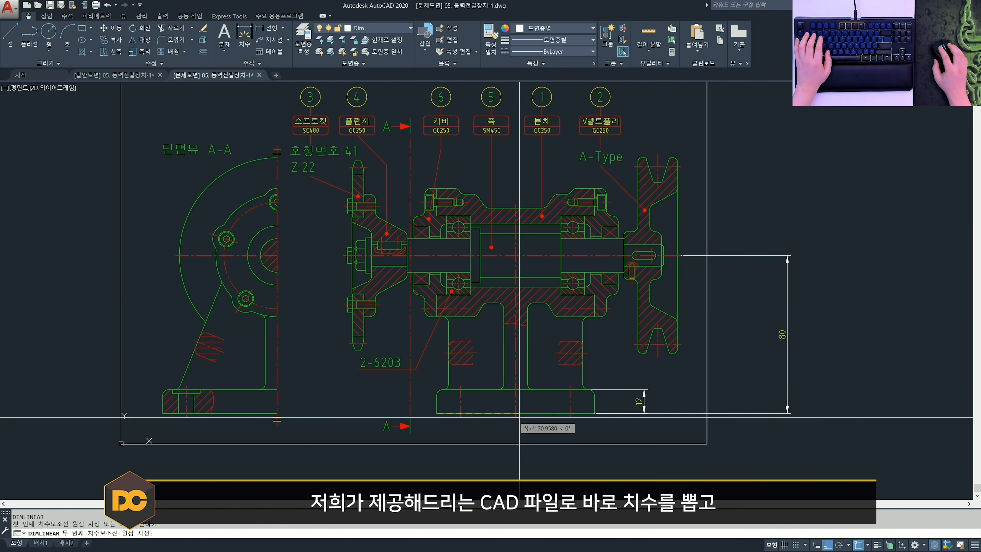
{"action": "left_click", "coordinate": [604, 468]}
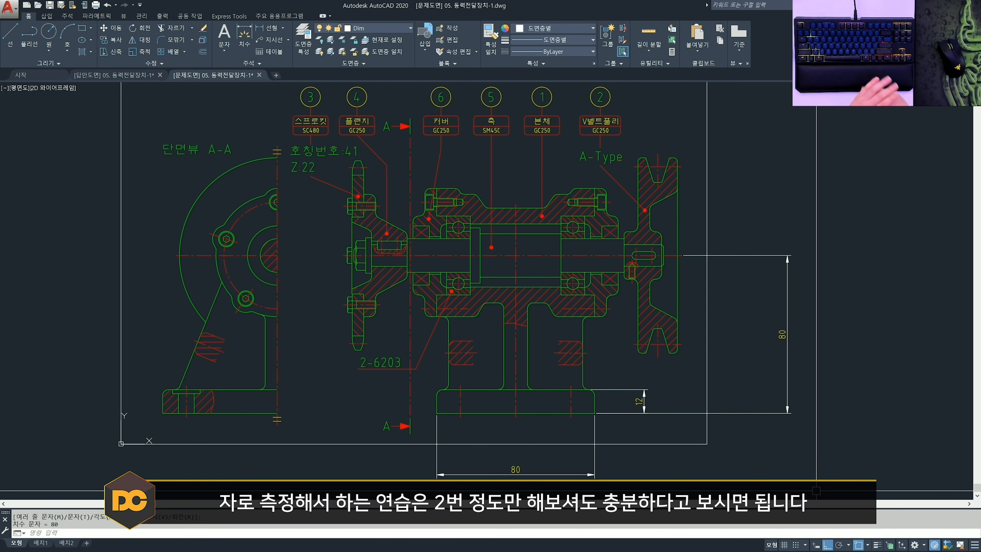
{"action": "type", "text": "z"}
{"action": "key", "text": "Return"}
{"action": "type", "text": "a"}
{"action": "key", "text": "Return"}
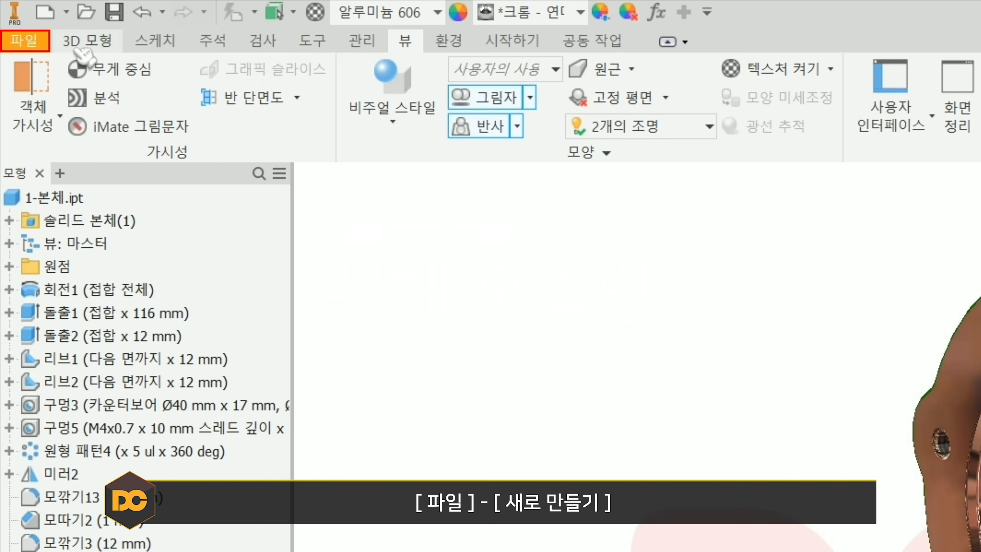
Step: Switch to Inventor and create a new part file for the body
{"action": "left_click", "coordinate": [10, 17]}
{"action": "left_click", "coordinate": [76, 124]}
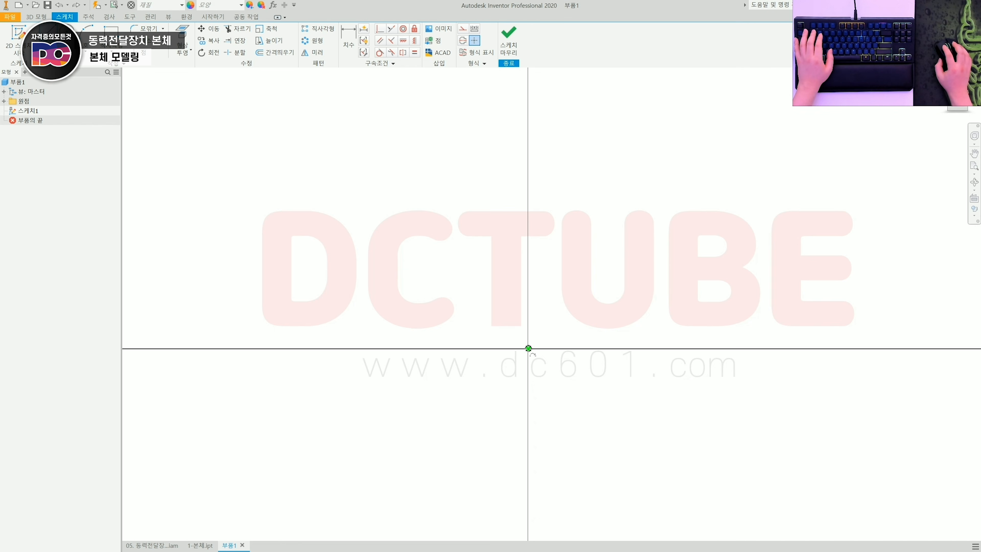
Step: Sketch a closed half-profile of the body from the origin, with a stepped, sloped top edge and a slightly slanted outer side
{"action": "left_click", "coordinate": [529, 348]}
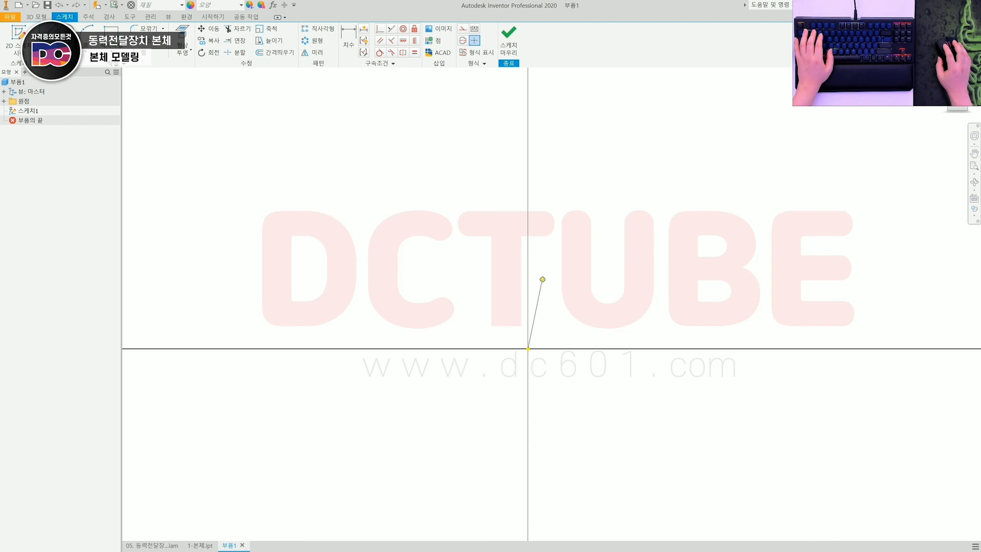
{"action": "left_click", "coordinate": [528, 244]}
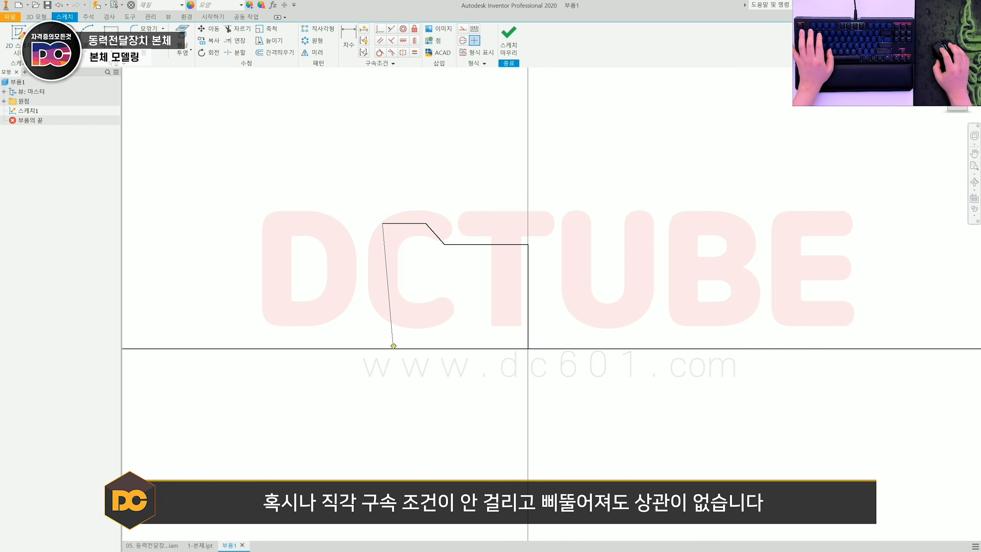
{"action": "left_click", "coordinate": [394, 347]}
{"action": "key", "text": "Escape"}
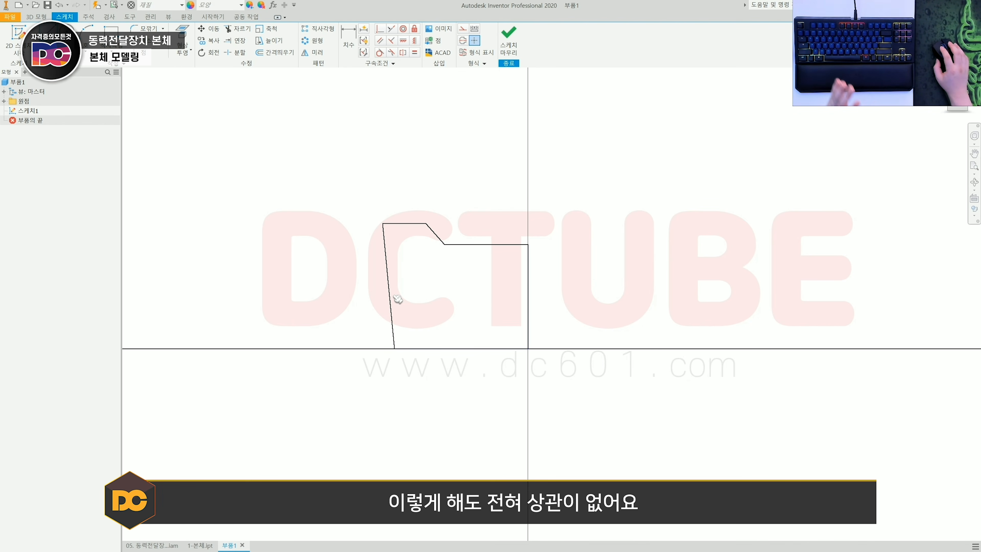
Step: Apply a vertical constraint to the slanted outer side line of the profile
{"action": "left_click_drag", "start_coordinate": [466, 272], "coordinate": [363, 325]}
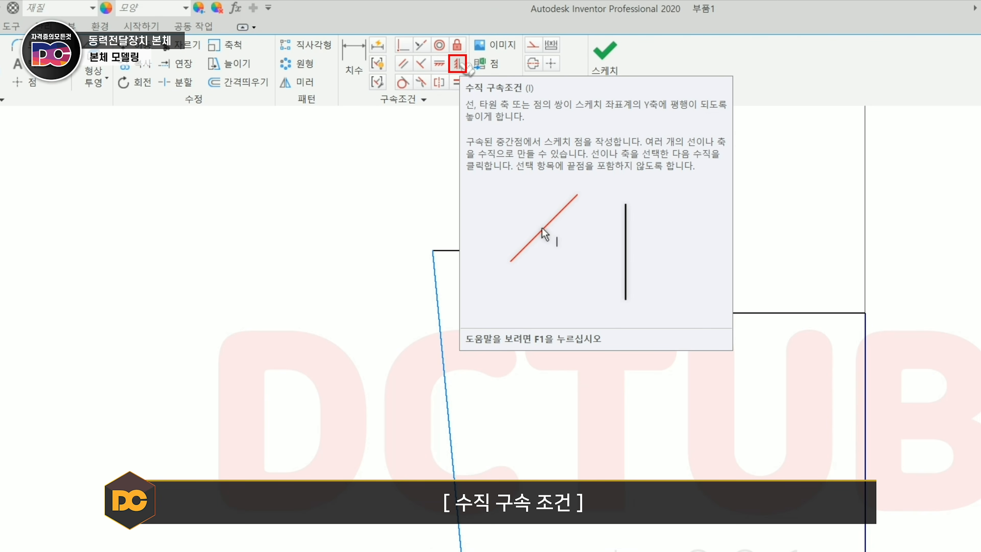
{"action": "left_click", "coordinate": [457, 64]}
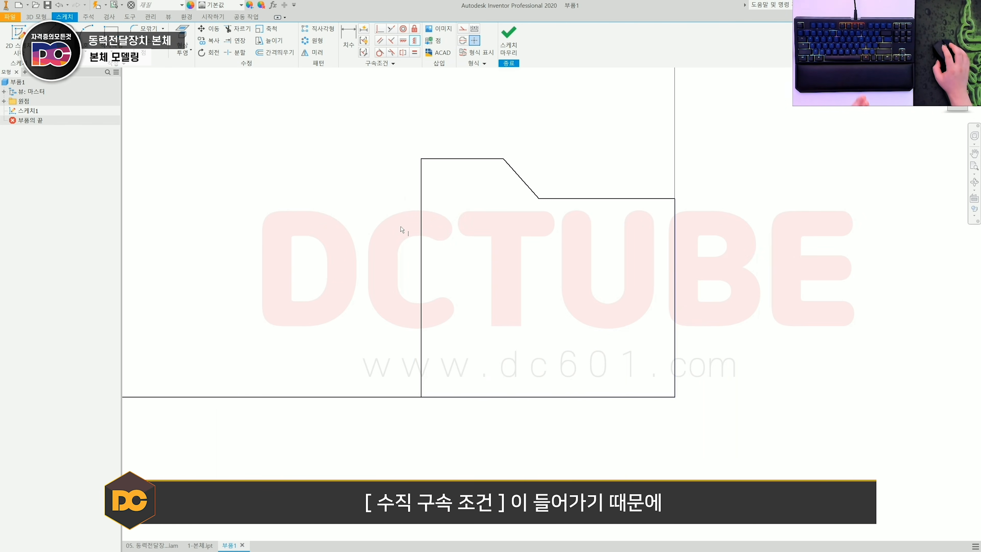
{"action": "scroll", "coordinate": [405, 252], "scroll_direction": "down", "scroll_amount": 3}
{"action": "scroll", "coordinate": [423, 258], "scroll_direction": "up", "scroll_amount": 2}
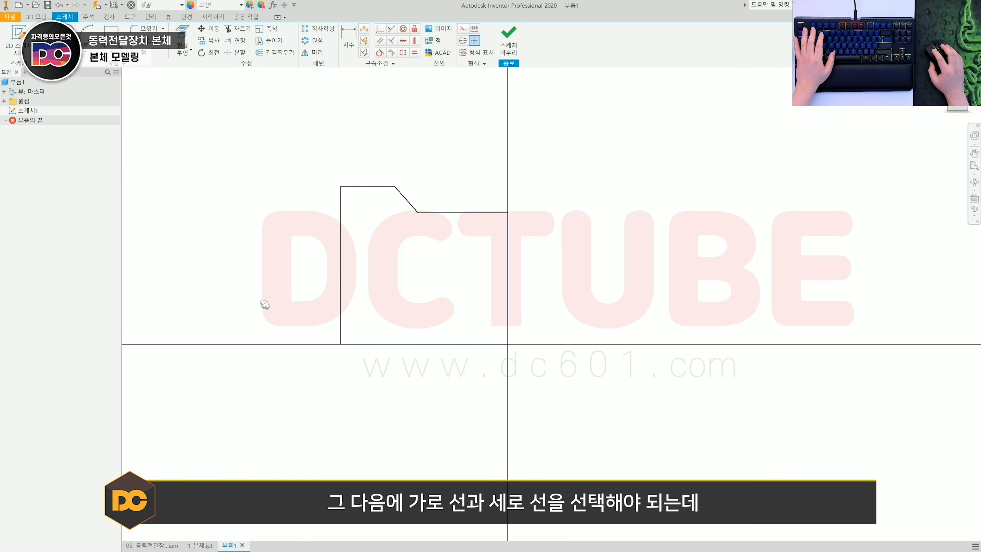
Step: Select the profile's base line and its vertical line through the origin, and convert both to centerlines
{"action": "left_click_drag", "start_coordinate": [261, 300], "coordinate": [533, 398]}
{"action": "left_click_drag", "start_coordinate": [490, 154], "coordinate": [573, 426]}
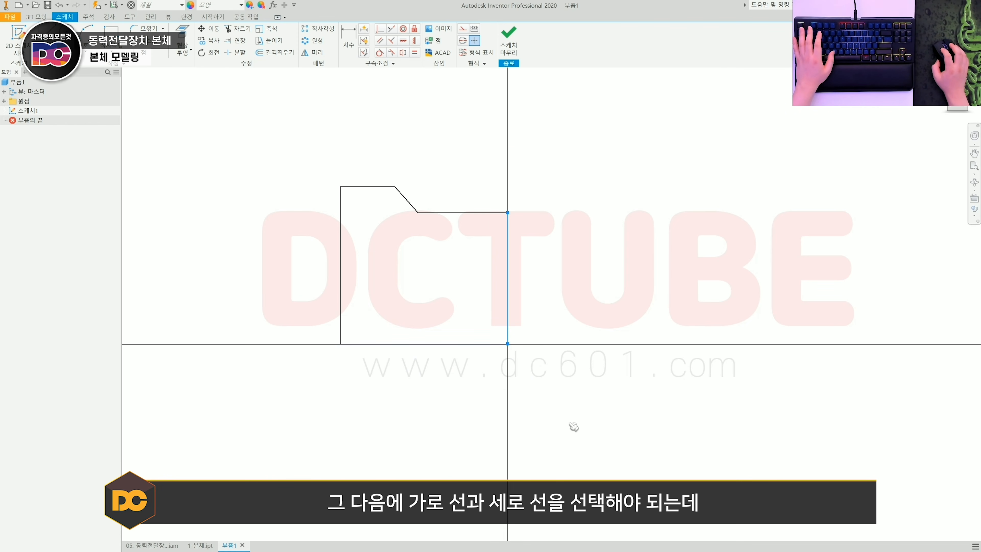
{"action": "mouse_move", "coordinate": [210, 292]}
{"action": "left_mouse_down"}
{"action": "mouse_move", "coordinate": [547, 411]}
{"action": "mouse_move", "coordinate": [556, 403]}
{"action": "left_mouse_up"}
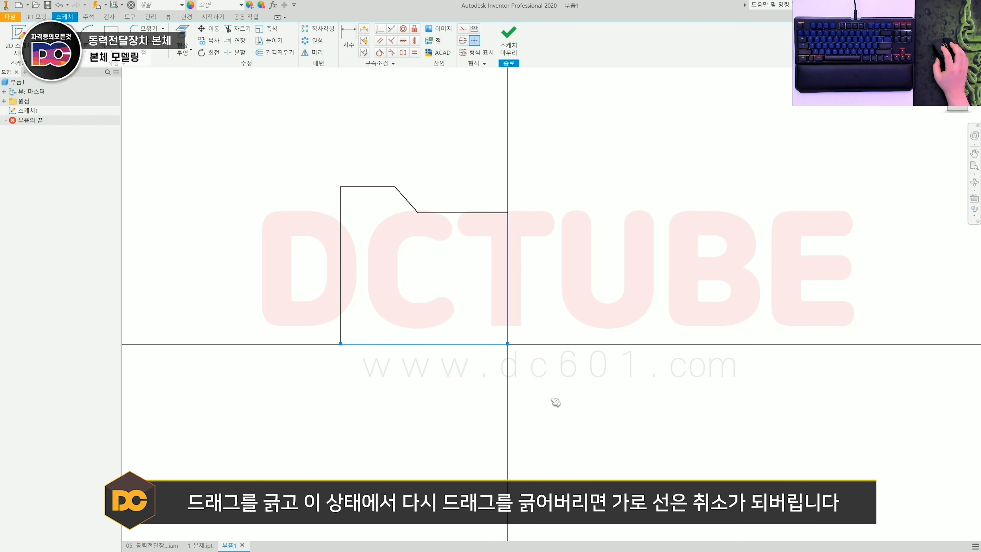
{"action": "left_click_drag", "start_coordinate": [485, 150], "coordinate": [597, 410]}
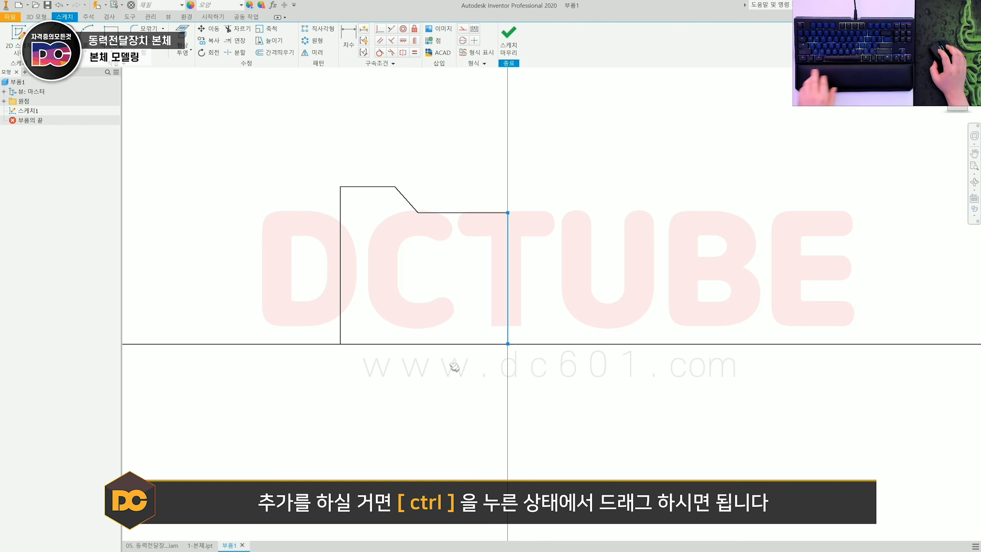
{"action": "left_click_drag", "start_coordinate": [269, 311], "coordinate": [571, 409], "text": "ctrl"}
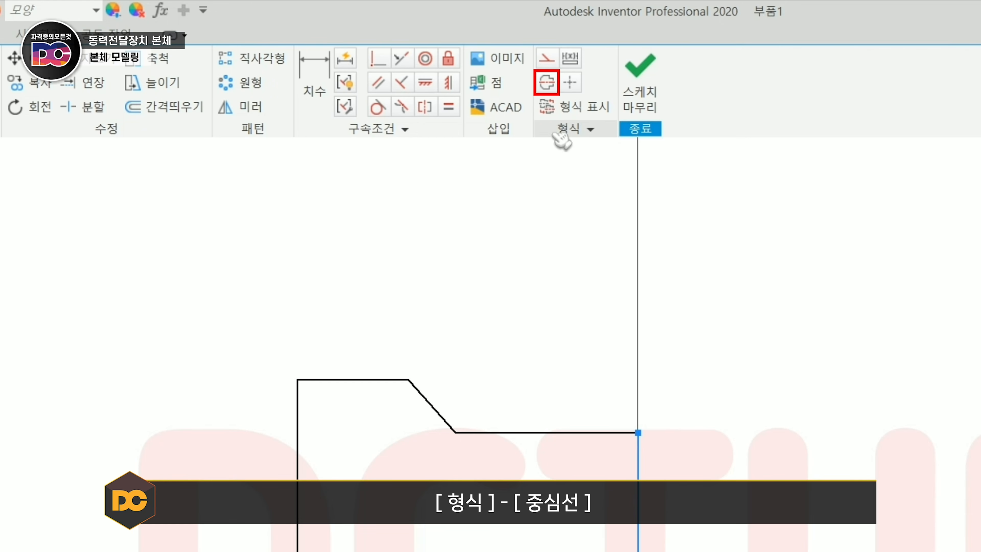
{"action": "left_click", "coordinate": [546, 83]}
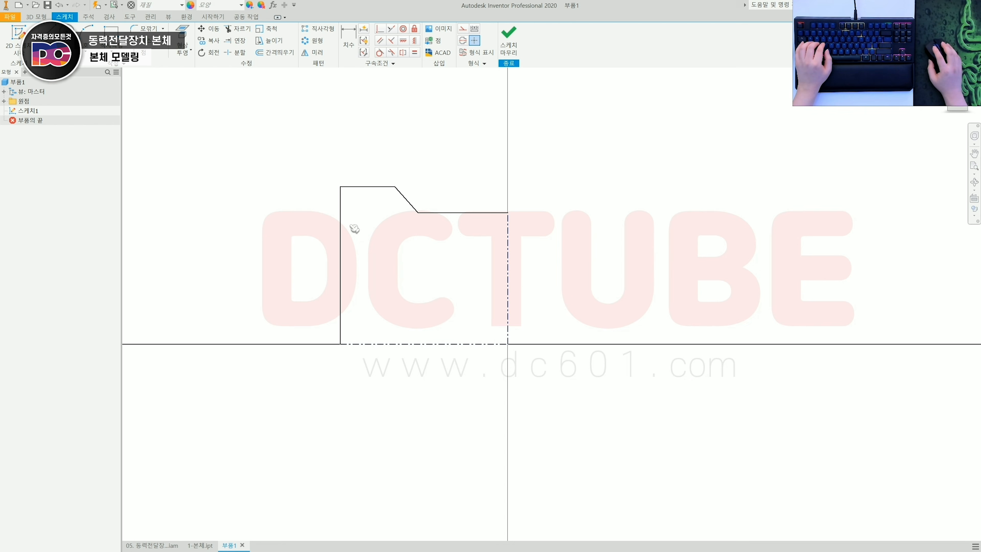
Step: Add a diameter dimension from the horizontal centerline to the profile's higher top edge, placing it outside the outer side
{"action": "key", "text": "d"}
{"action": "left_click", "coordinate": [362, 345]}
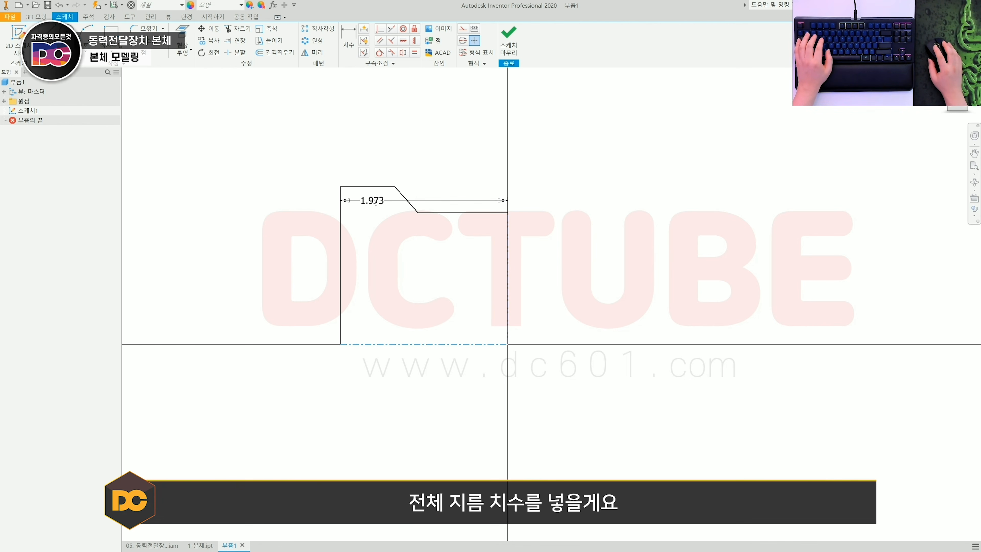
{"action": "left_click", "coordinate": [373, 187]}
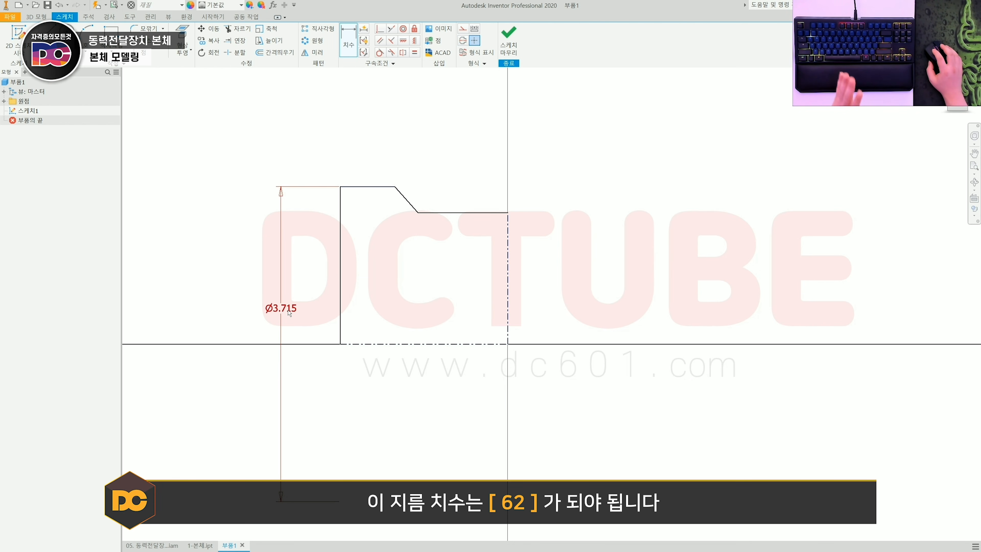
{"action": "left_click", "coordinate": [290, 313]}
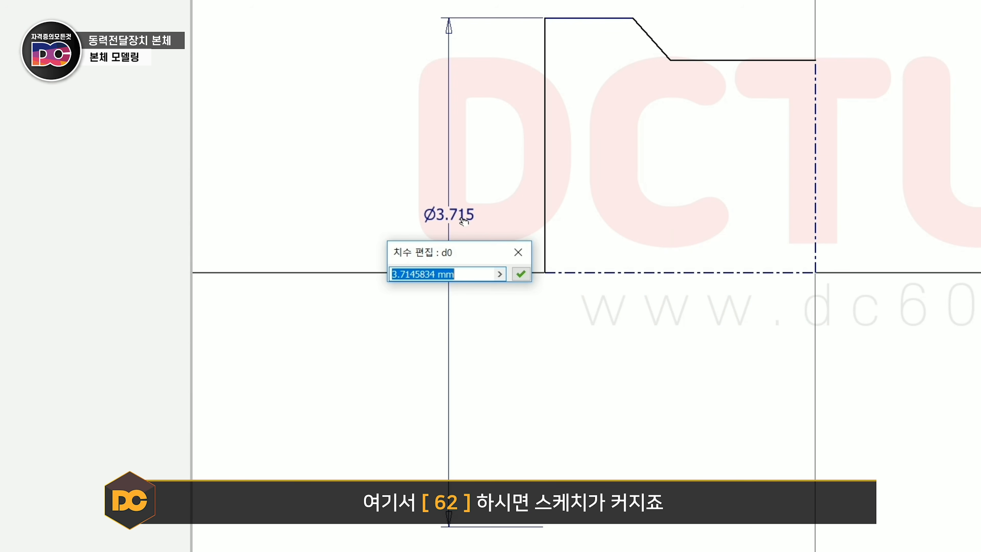
Step: Try an outer diameter of 62 mm and undo the change
{"action": "type", "text": "62"}
{"action": "key", "text": "Return"}
{"action": "scroll", "coordinate": [309, 309], "scroll_direction": "down", "scroll_amount": 2}
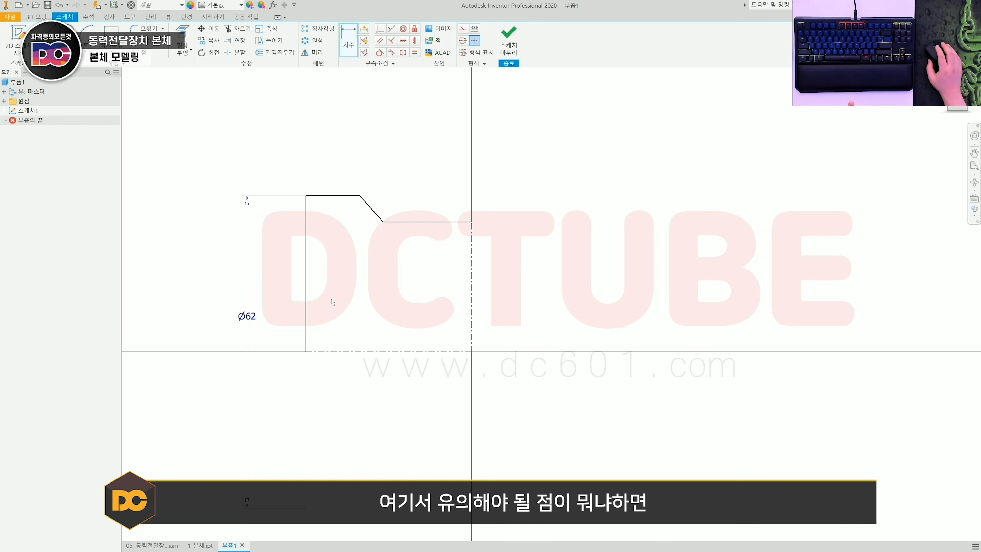
{"action": "key", "text": "ctrl+z"}
Step: Add a diameter dimension from the lower top edge to the horizontal centerline, placing it inside the profile
{"action": "key", "text": "d"}
{"action": "left_click", "coordinate": [451, 238]}
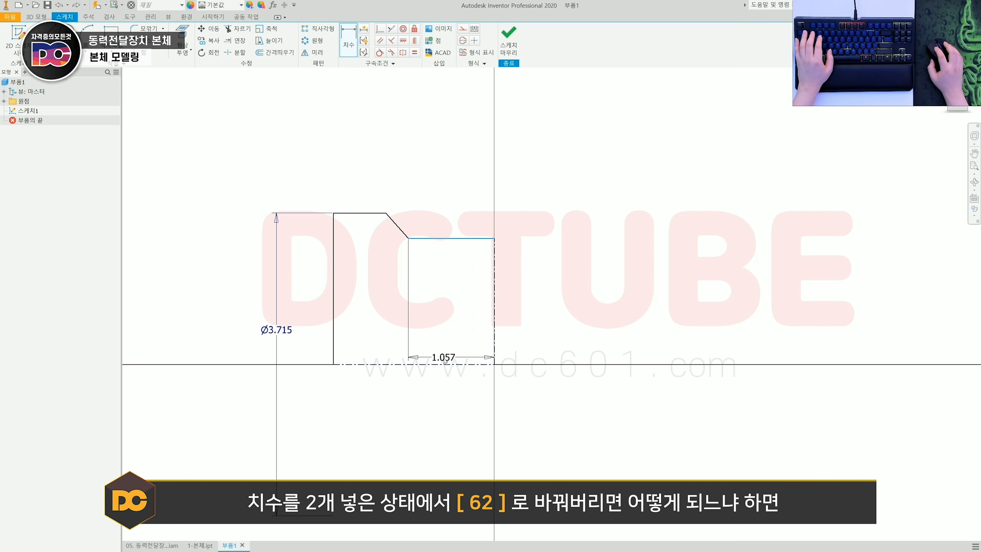
{"action": "left_click", "coordinate": [449, 364]}
{"action": "left_click", "coordinate": [444, 320]}
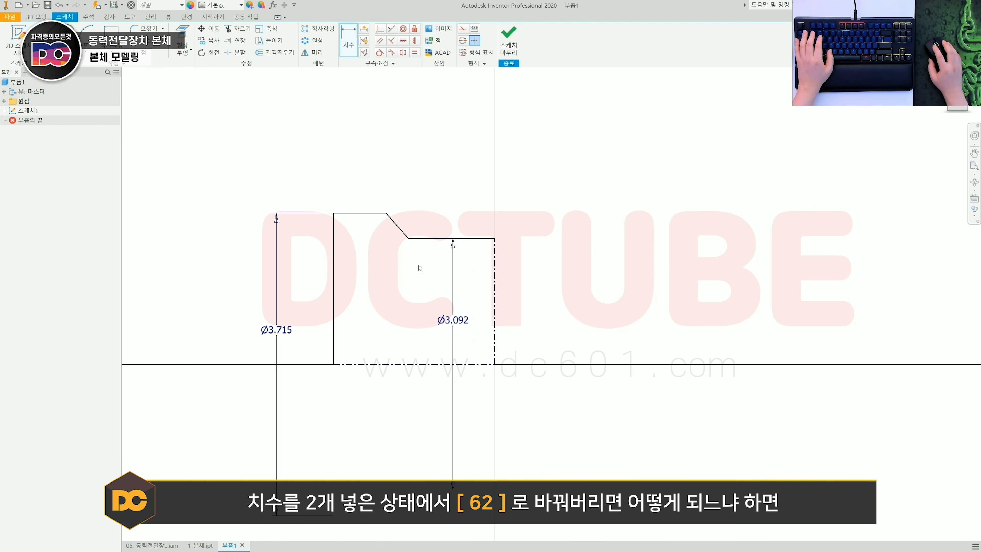
Step: Try setting the outer diameter to 62 mm with both dimensions in place, and delete the lower edge's diameter dimension
{"action": "left_click", "coordinate": [282, 330]}
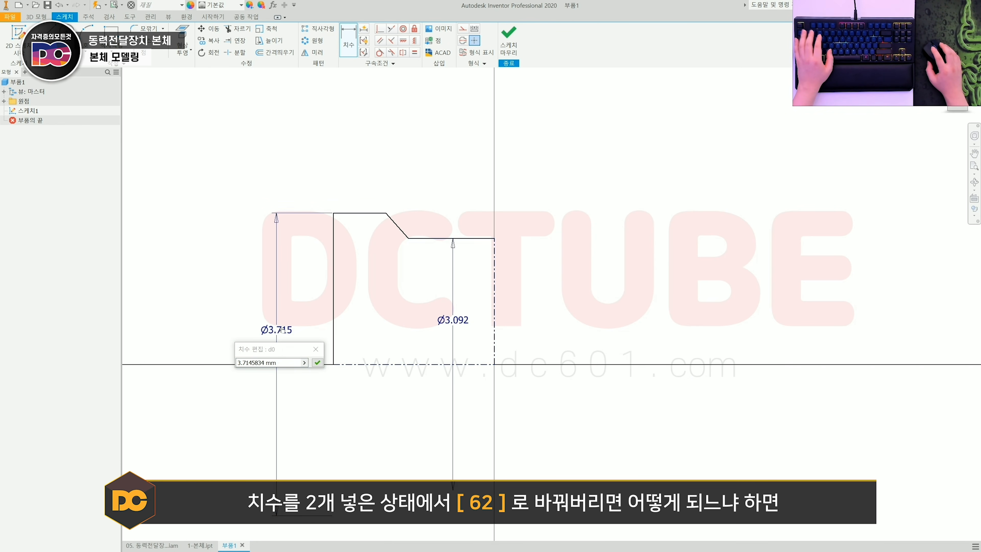
{"action": "key", "text": "Escape"}
{"action": "double_click", "coordinate": [284, 330]}
{"action": "type", "text": "62"}
{"action": "key", "text": "Return"}
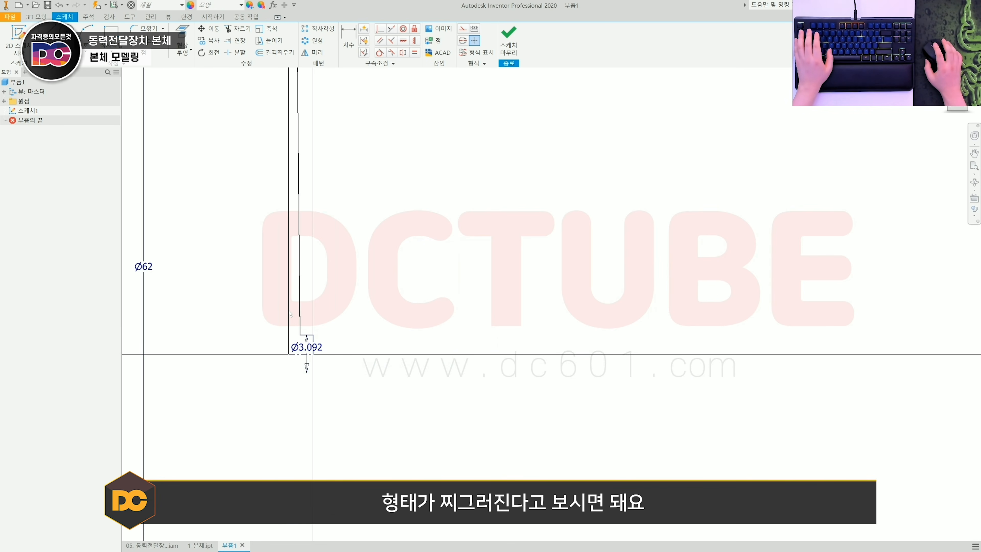
{"action": "scroll", "coordinate": [290, 314], "scroll_direction": "down", "scroll_amount": 2}
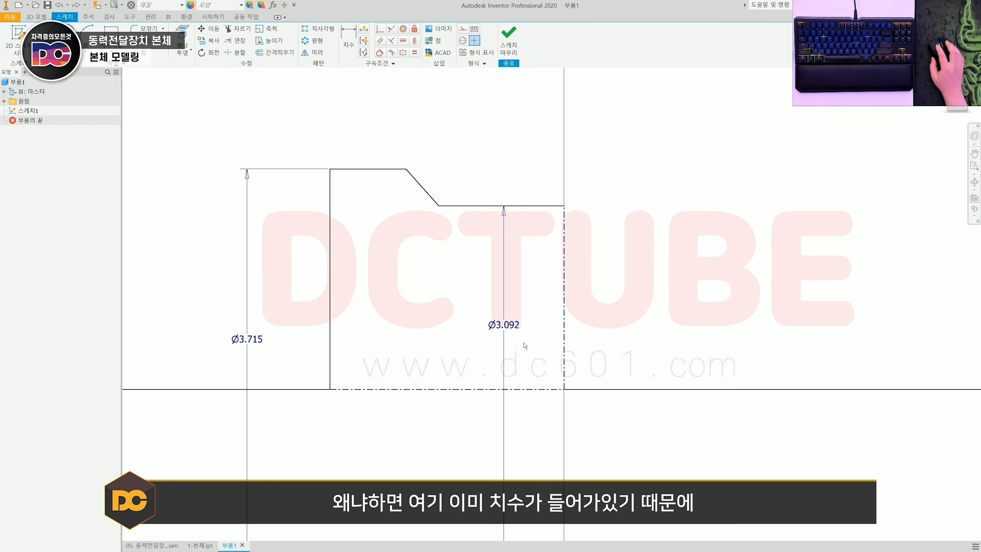
{"action": "left_click", "coordinate": [485, 306]}
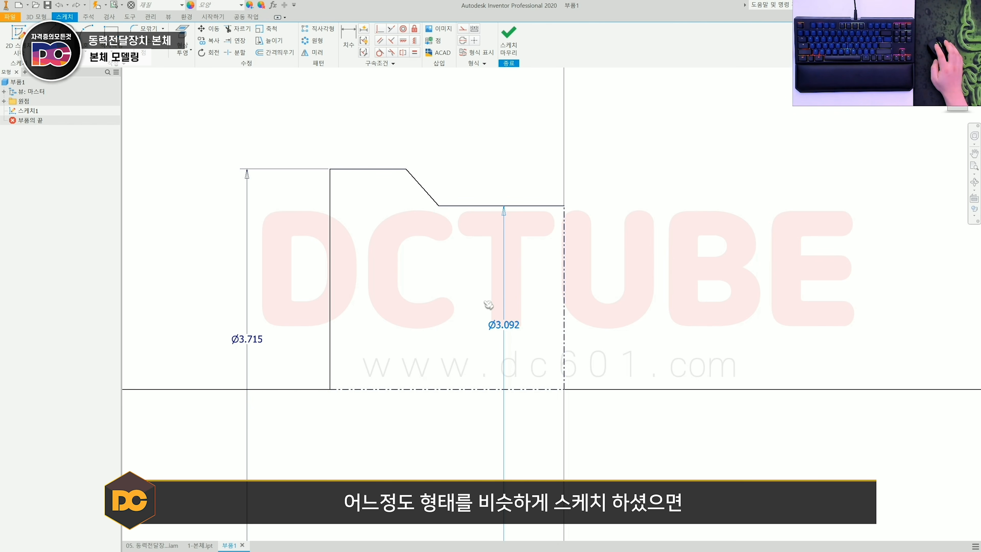
{"action": "key", "text": "Delete"}
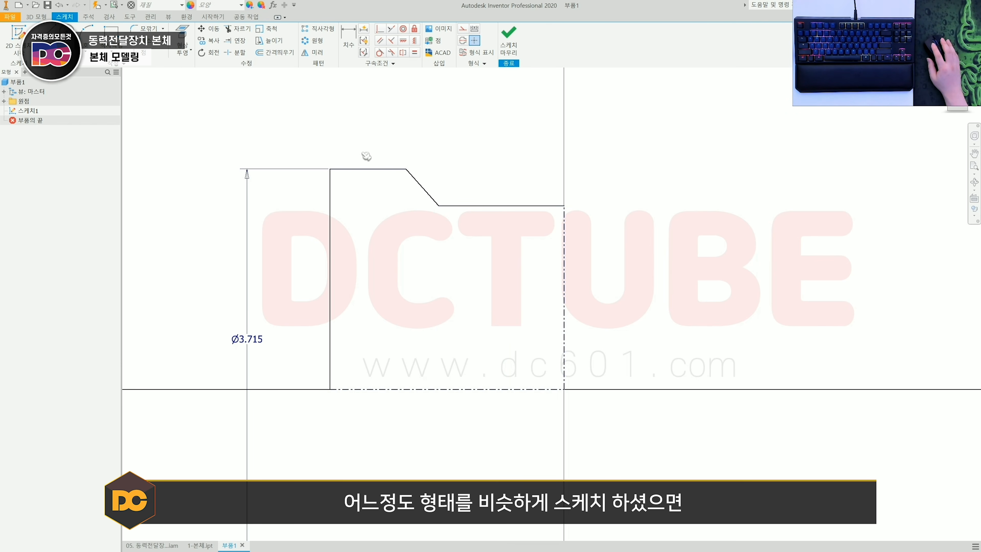
Step: Set the profile's outer diameter to 62 mm with only that dimension in place
{"action": "middle_click_drag", "start_coordinate": [367, 156], "coordinate": [321, 362]}
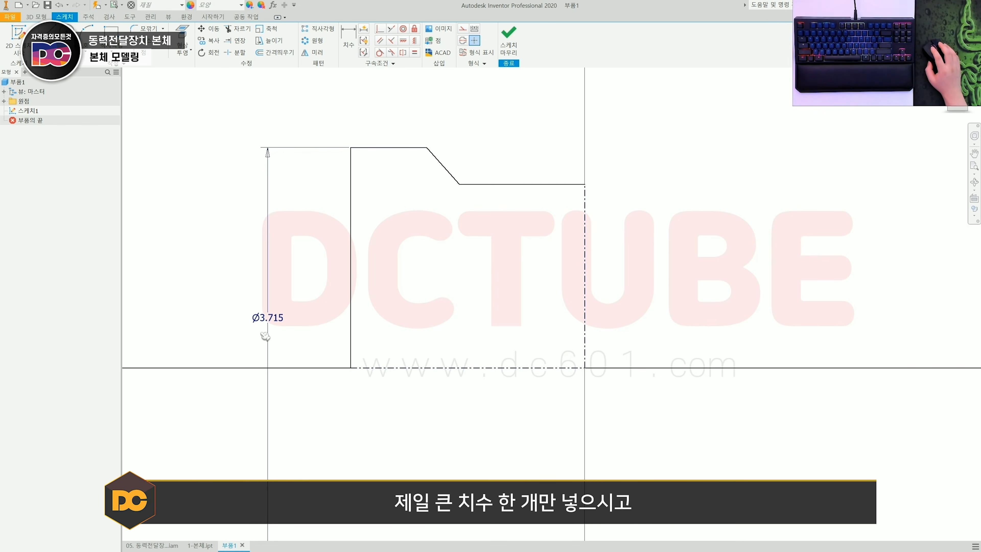
{"action": "double_click", "coordinate": [276, 321]}
{"action": "type", "text": "6"}
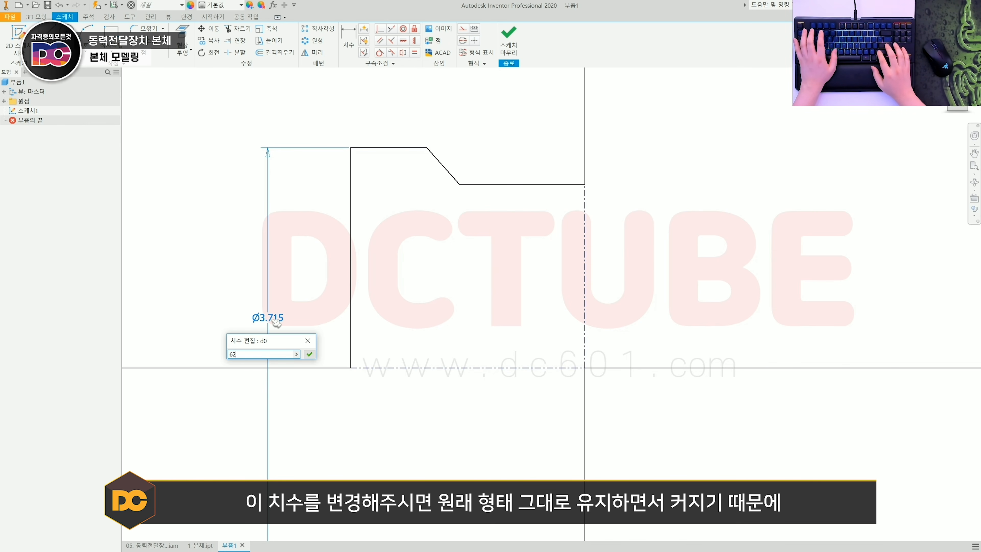
{"action": "type", "text": "2"}
{"action": "key", "text": "Return"}
{"action": "scroll", "coordinate": [410, 284], "scroll_direction": "down", "scroll_amount": 3}
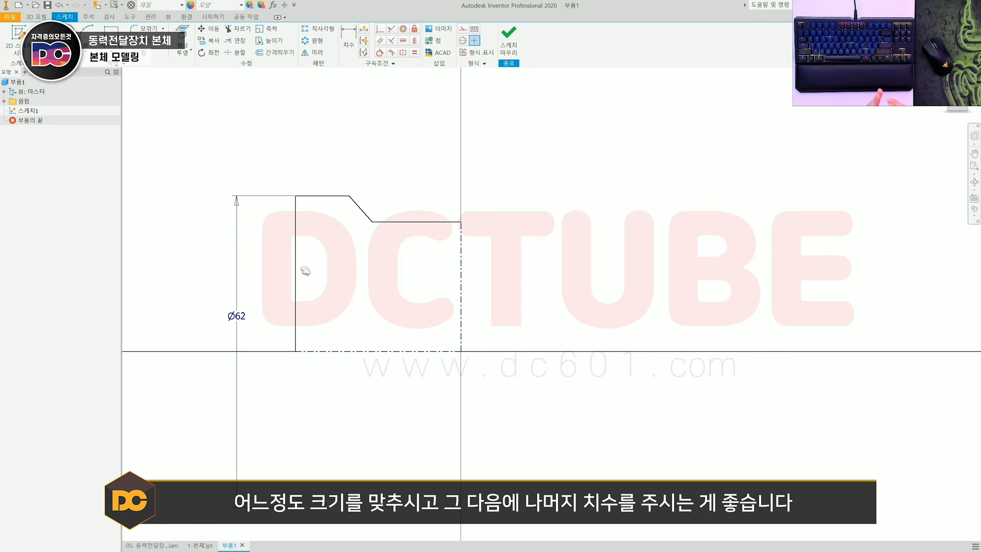
Step: Add diameter dimensions from the outer side to the vertical centerline and from the lower top edge to the horizontal centerline
{"action": "middle_click_drag", "start_coordinate": [305, 270], "coordinate": [316, 279]}
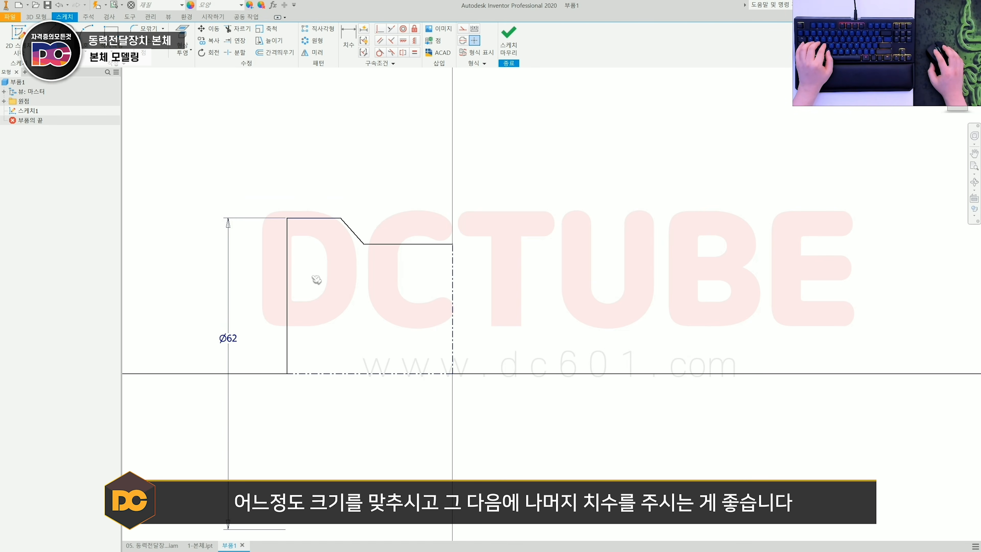
{"action": "left_click", "coordinate": [290, 275]}
{"action": "left_click", "coordinate": [453, 285]}
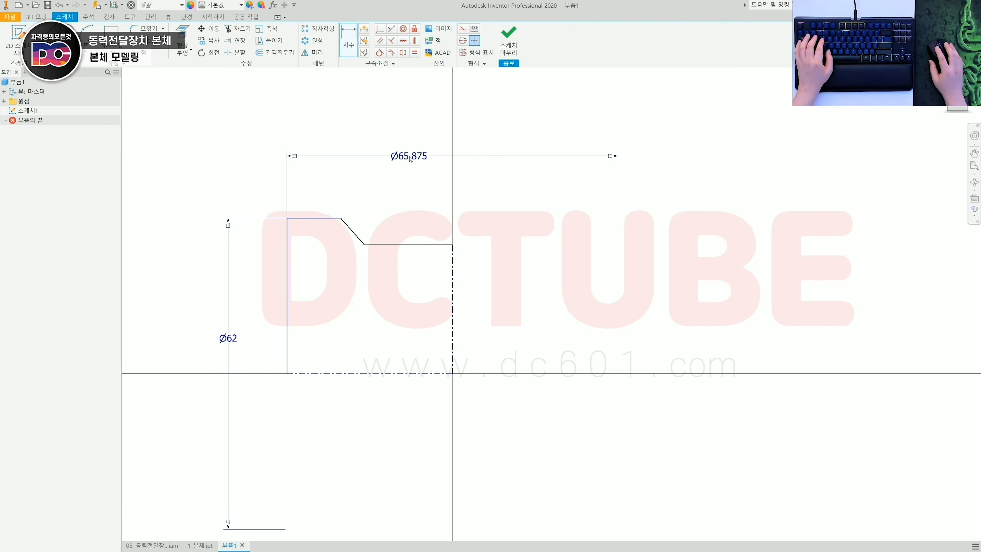
{"action": "left_click", "coordinate": [419, 245]}
{"action": "left_click", "coordinate": [410, 373]}
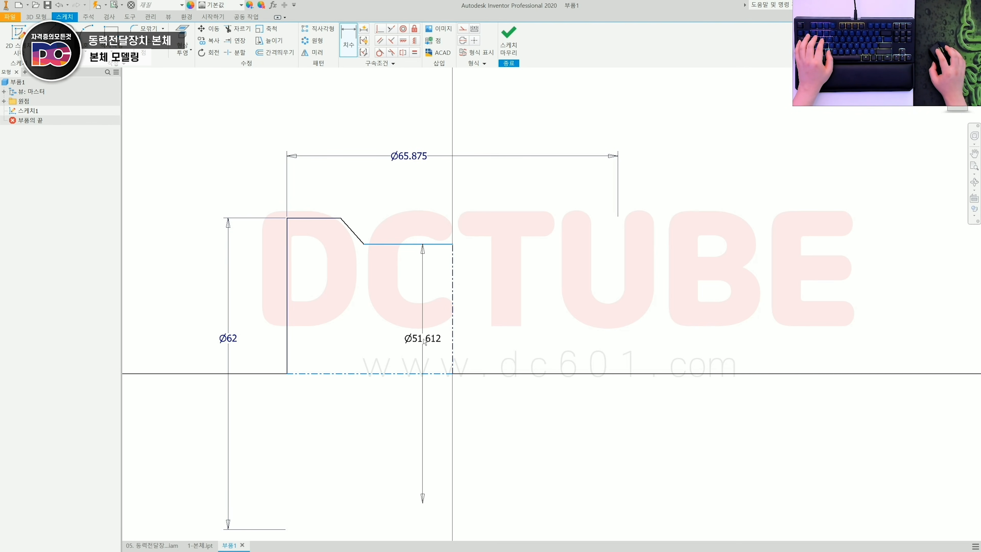
Step: Dimension the higher top edge's length and the horizontal distance from the outer side to the slope's lower end
{"action": "middle_click_drag", "start_coordinate": [367, 279], "coordinate": [390, 281]}
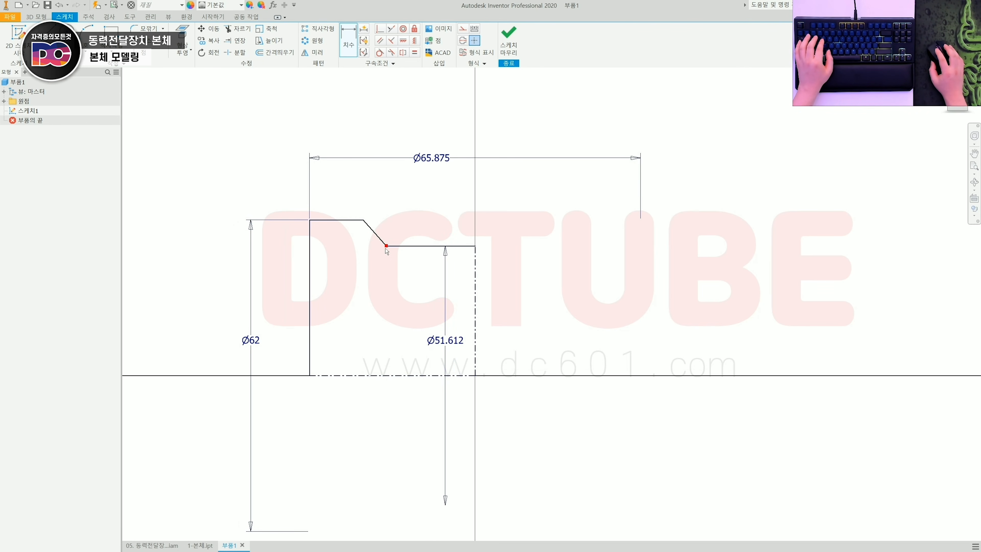
{"action": "left_click", "coordinate": [334, 223]}
{"action": "left_click", "coordinate": [339, 194]}
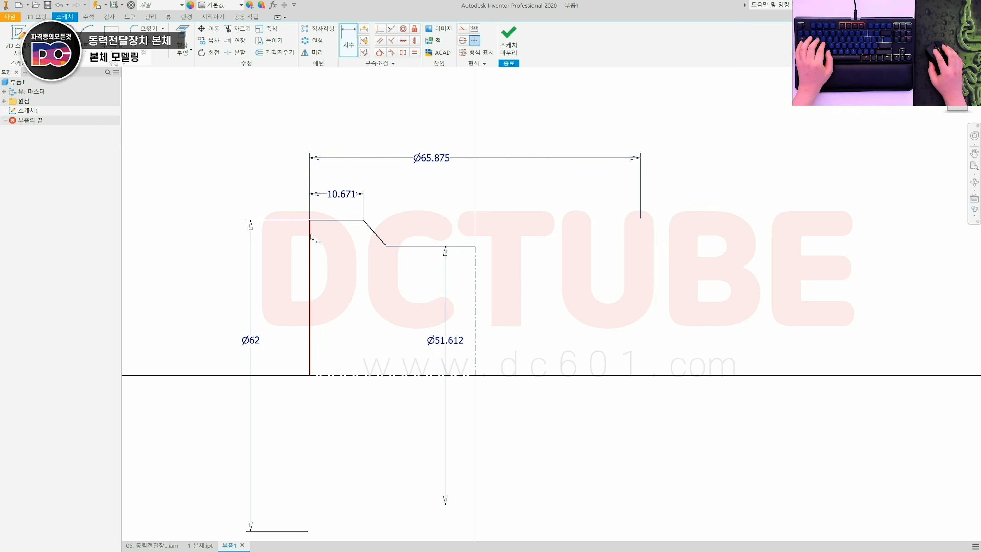
{"action": "left_click", "coordinate": [310, 236]}
{"action": "left_click", "coordinate": [387, 246]}
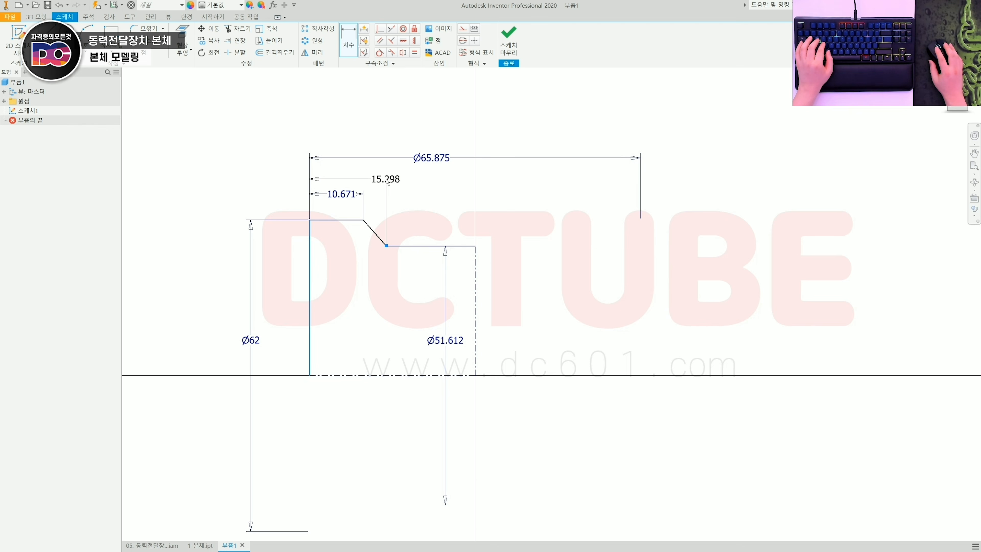
{"action": "left_click", "coordinate": [387, 176]}
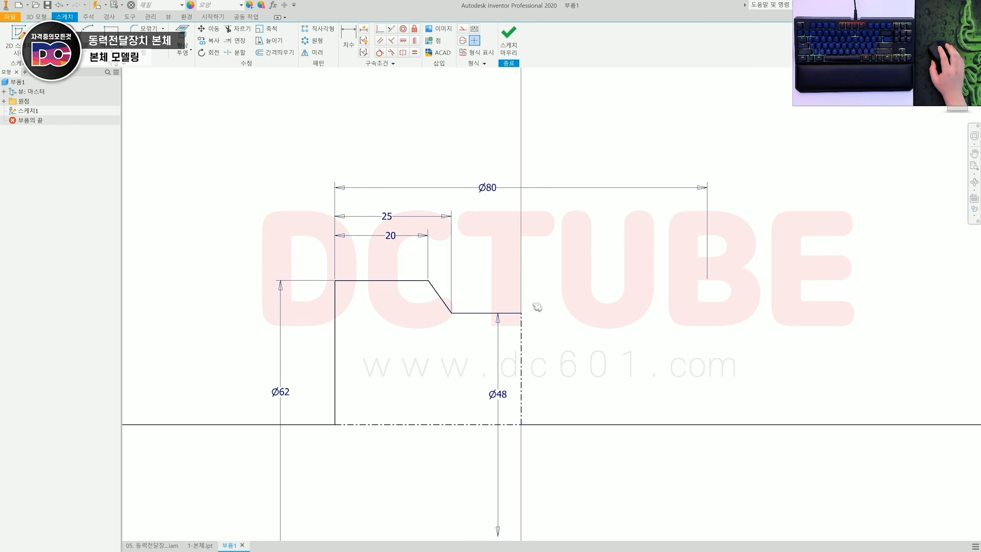
{"action": "scroll", "coordinate": [532, 303], "scroll_direction": "up", "scroll_amount": 3}
{"action": "scroll", "coordinate": [245, 358], "scroll_direction": "down", "scroll_amount": 3}
{"action": "middle_click_drag", "start_coordinate": [441, 390], "coordinate": [491, 371]}
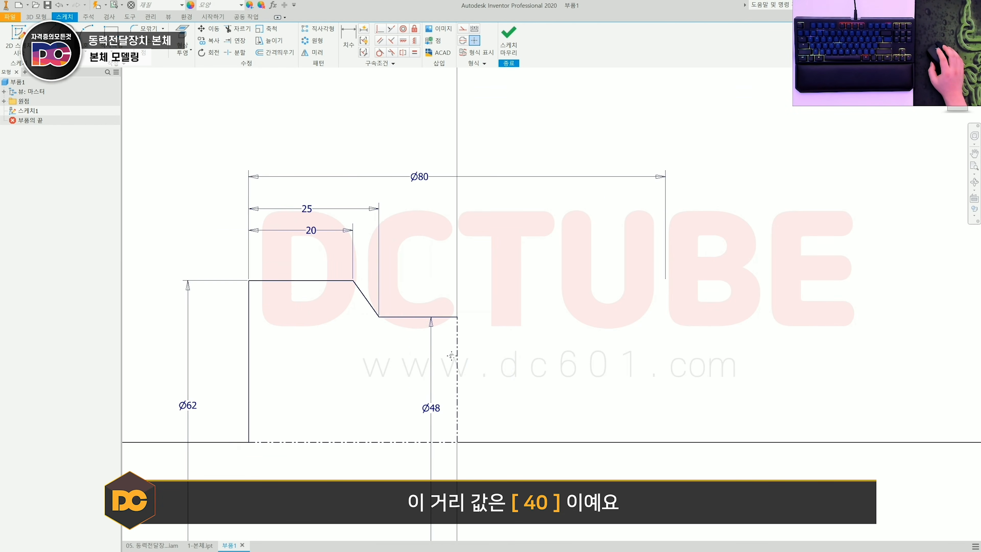
{"action": "left_click", "coordinate": [453, 349]}
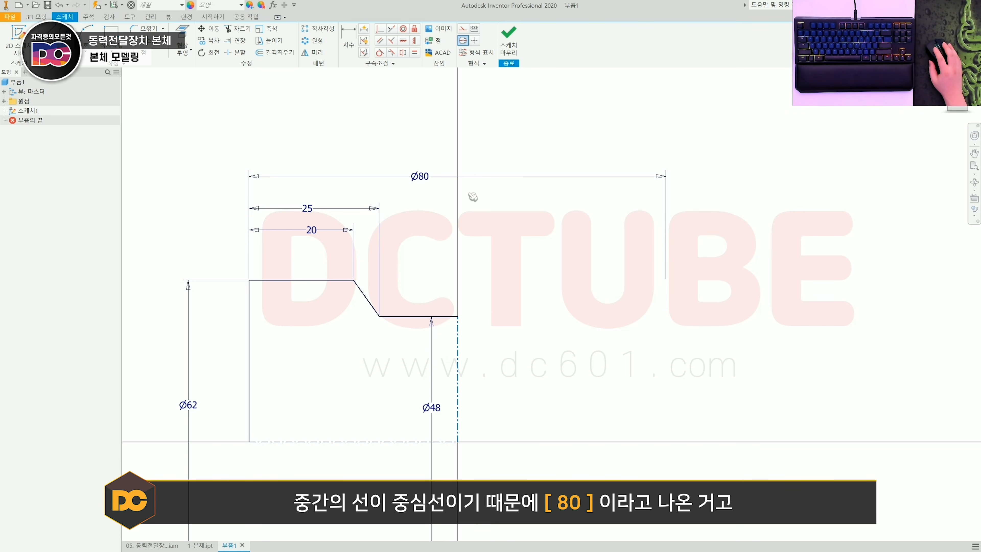
{"action": "key", "text": "d"}
{"action": "left_click", "coordinate": [250, 317]}
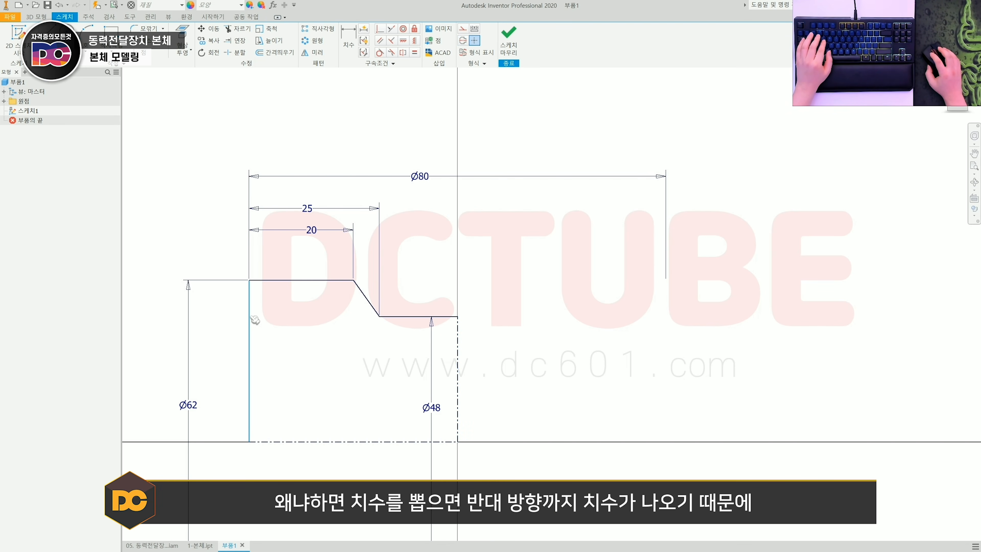
{"action": "left_click", "coordinate": [456, 340]}
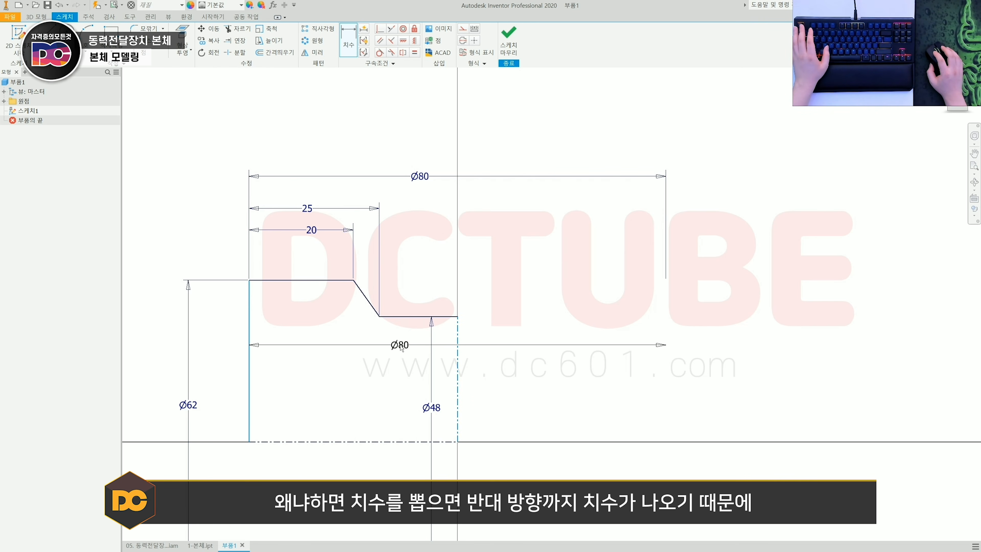
{"action": "key", "text": "Escape"}
{"action": "key", "text": "Escape"}
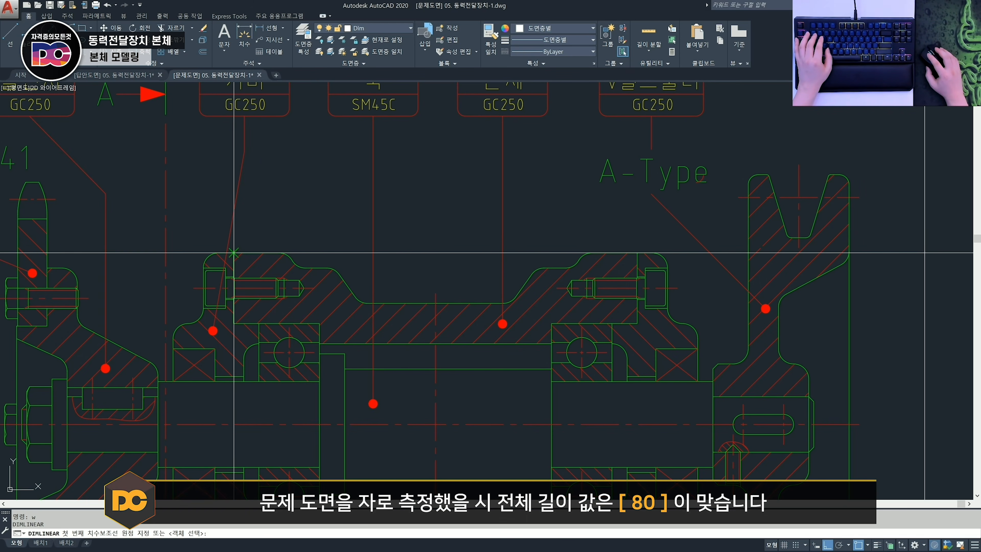
Step: Dimension the body's full width between its two end faces, placing the linear dimension above the section view
{"action": "left_click", "coordinate": [637, 253]}
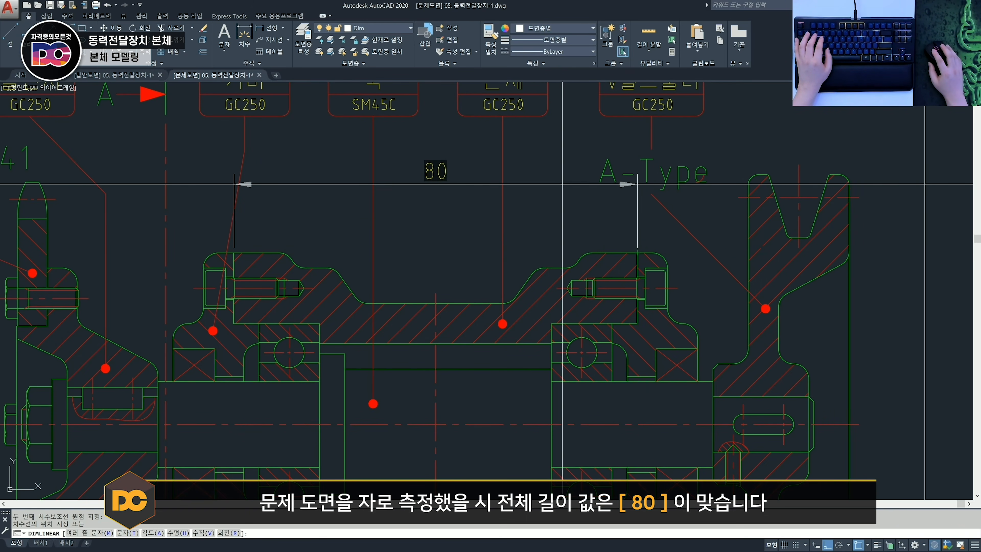
{"action": "left_click", "coordinate": [467, 182]}
Step: Dimension the outer diameter of the body's narrow middle section with a vertical linear dimension inside the section view
{"action": "middle_click_drag", "start_coordinate": [473, 270], "coordinate": [486, 210]}
{"action": "middle_click_drag", "start_coordinate": [391, 248], "coordinate": [397, 253]}
{"action": "type", "text": "dli"}
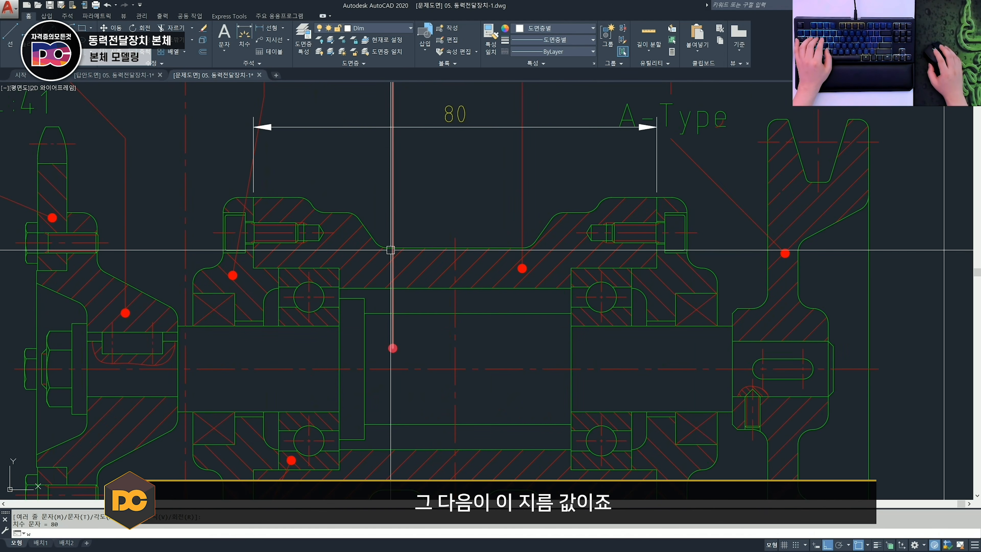
{"action": "key", "text": "space"}
{"action": "left_click", "coordinate": [393, 247]}
{"action": "middle_click_drag", "start_coordinate": [390, 299], "coordinate": [413, 267]}
{"action": "left_click", "coordinate": [416, 456]}
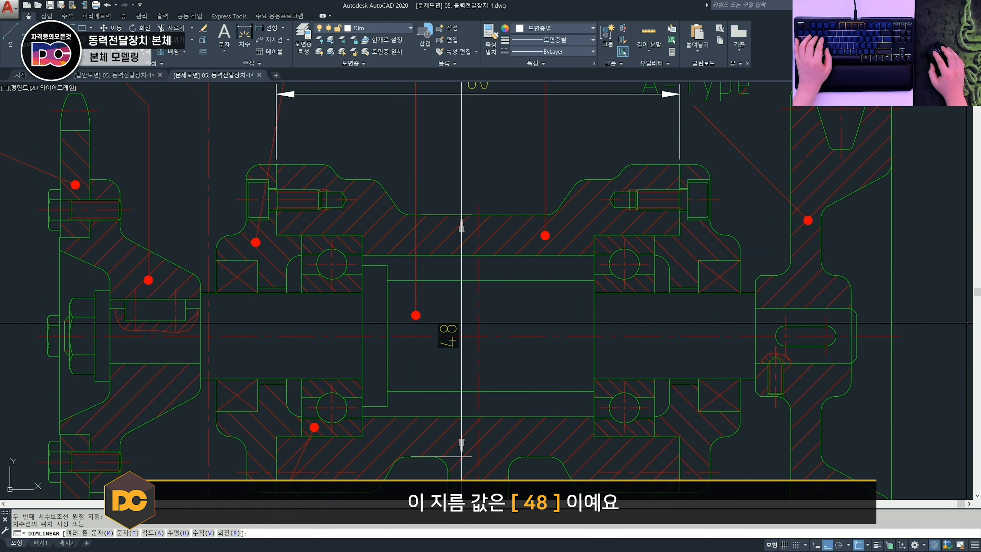
{"action": "left_click", "coordinate": [465, 322]}
{"action": "left_click", "coordinate": [464, 324]}
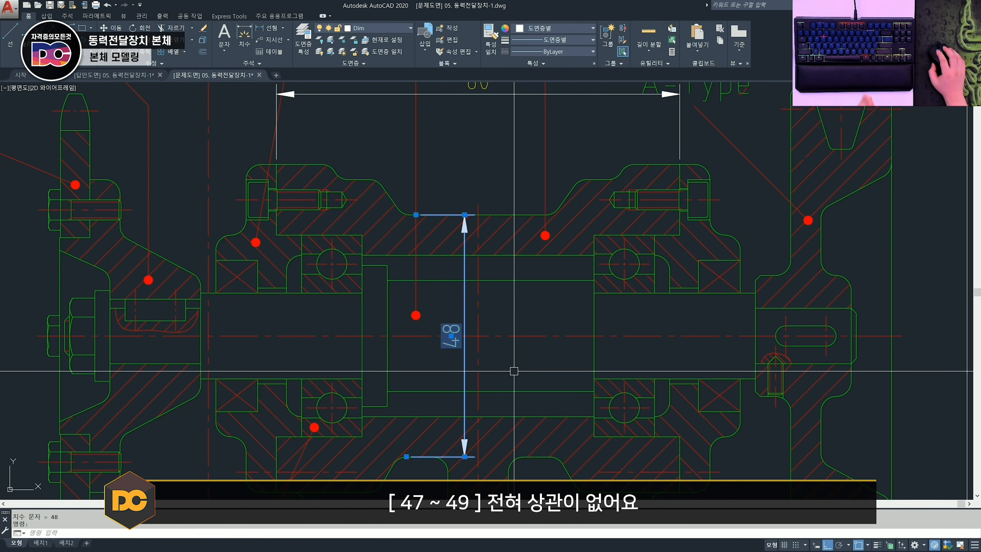
Step: Dimension the body's larger outer diameter with a vertical linear dimension, placing it beside the section view over the shaft's flange end
{"action": "key", "text": "Escape"}
{"action": "middle_click_drag", "start_coordinate": [389, 318], "coordinate": [423, 307]}
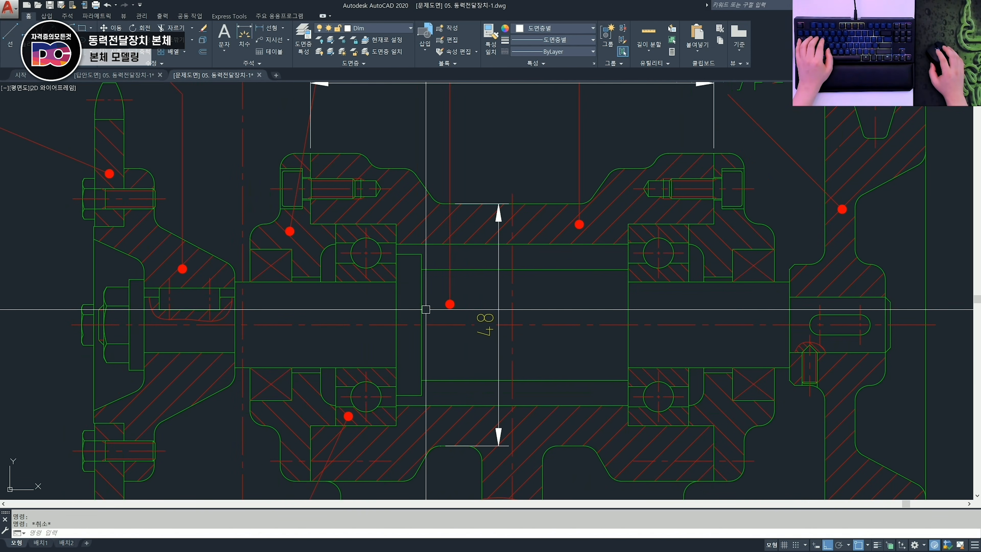
{"action": "key", "text": "space"}
{"action": "left_click", "coordinate": [311, 482]}
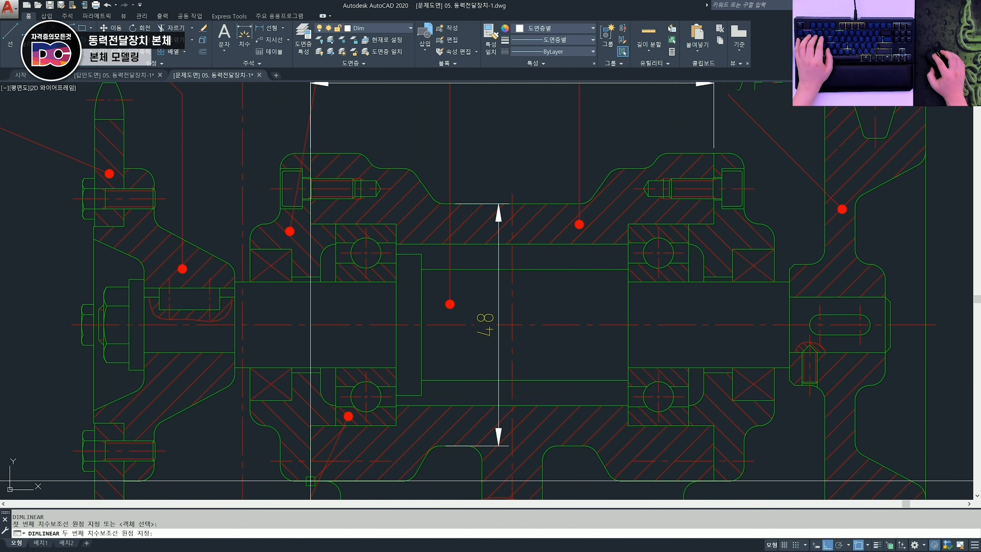
{"action": "left_click", "coordinate": [381, 168]}
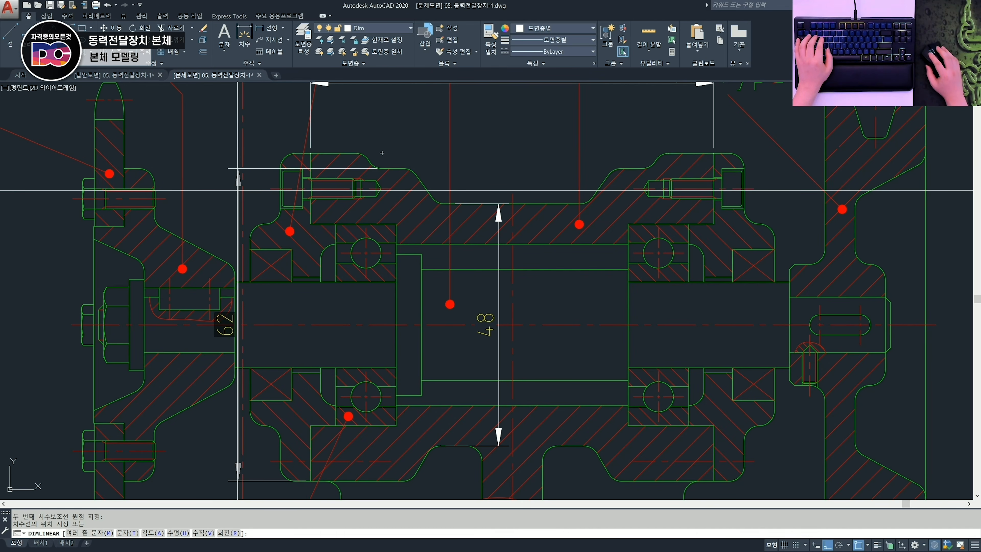
{"action": "left_click", "coordinate": [230, 339]}
{"action": "scroll", "coordinate": [229, 339], "scroll_direction": "down", "scroll_amount": 2}
{"action": "middle_click_drag", "start_coordinate": [229, 335], "coordinate": [387, 298]}
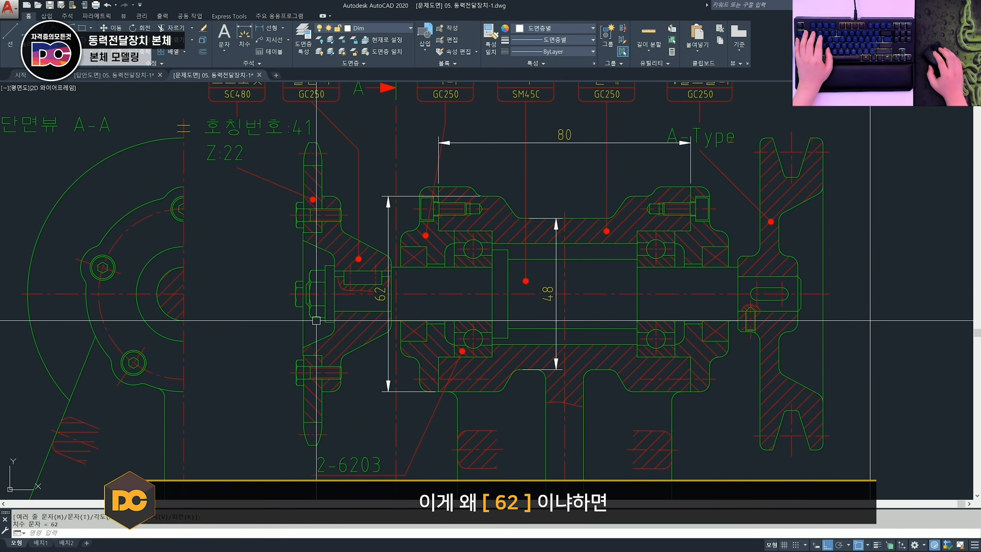
Step: Measure the horizontal distance from the cover's outer arc to the vertical centerline in section view A-A, without keeping the dimension
{"action": "middle_click_drag", "start_coordinate": [324, 267], "coordinate": [463, 261]}
{"action": "scroll", "coordinate": [320, 232], "scroll_direction": "up", "scroll_amount": 2}
{"action": "middle_click_drag", "start_coordinate": [359, 308], "coordinate": [359, 301]}
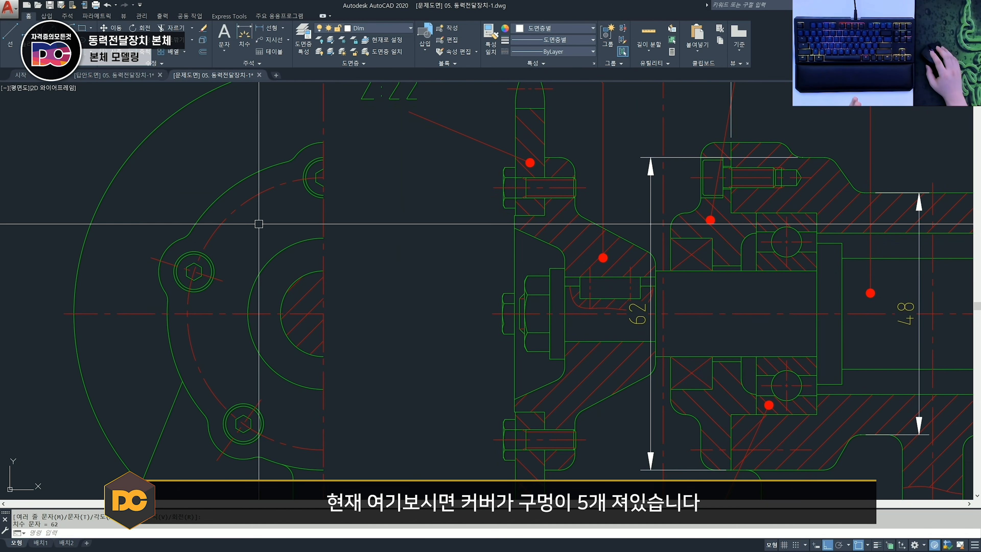
{"action": "scroll", "coordinate": [379, 461], "scroll_direction": "down", "scroll_amount": 2}
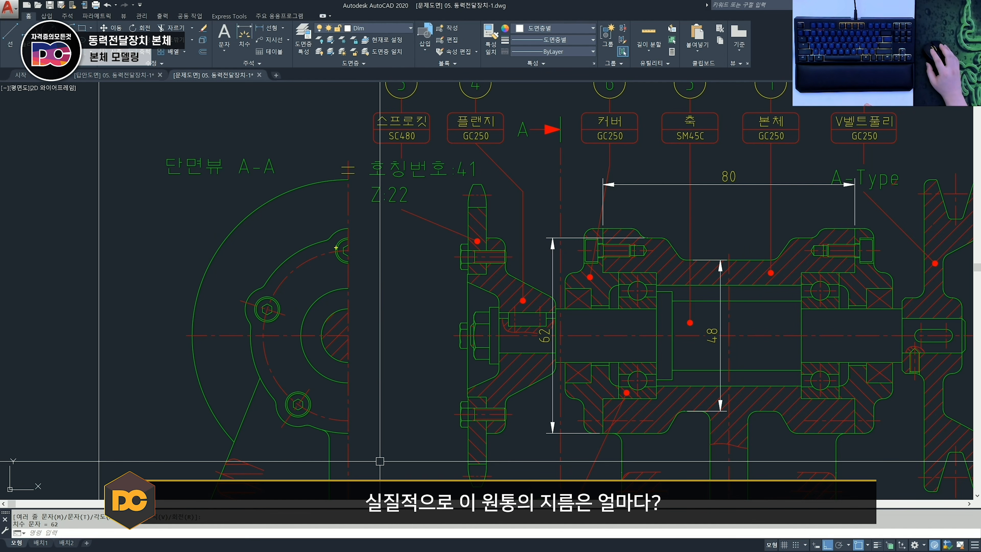
{"action": "left_click_drag", "start_coordinate": [336, 243], "coordinate": [268, 301]}
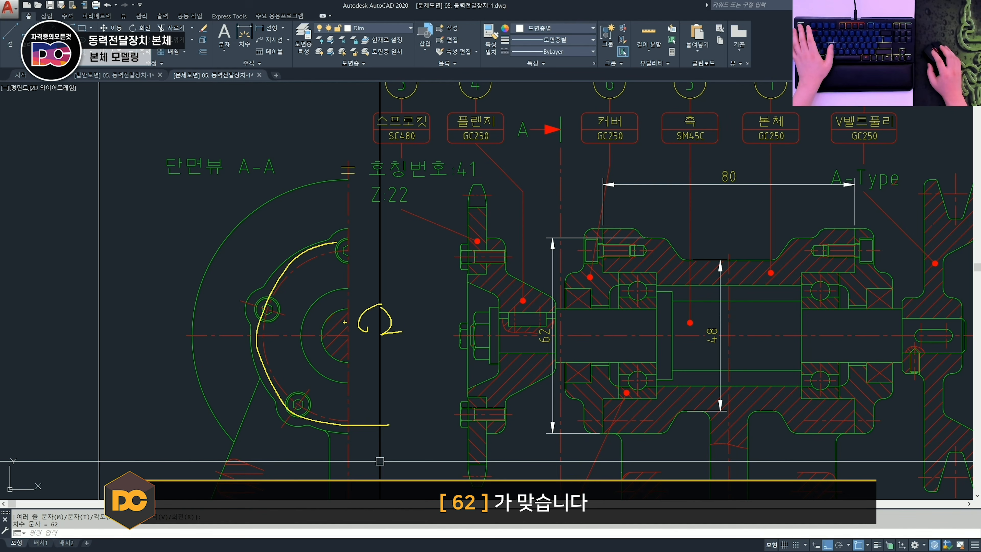
{"action": "scroll", "coordinate": [255, 363], "scroll_direction": "up", "scroll_amount": 3}
{"action": "type", "text": "w"}
{"action": "key", "text": "Return"}
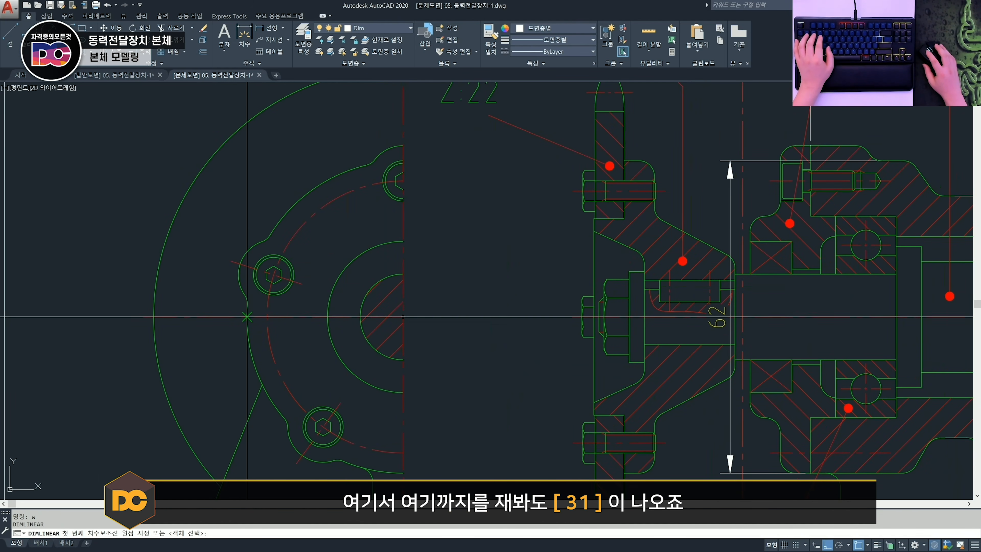
{"action": "left_click", "coordinate": [246, 317]}
{"action": "left_click", "coordinate": [403, 317]}
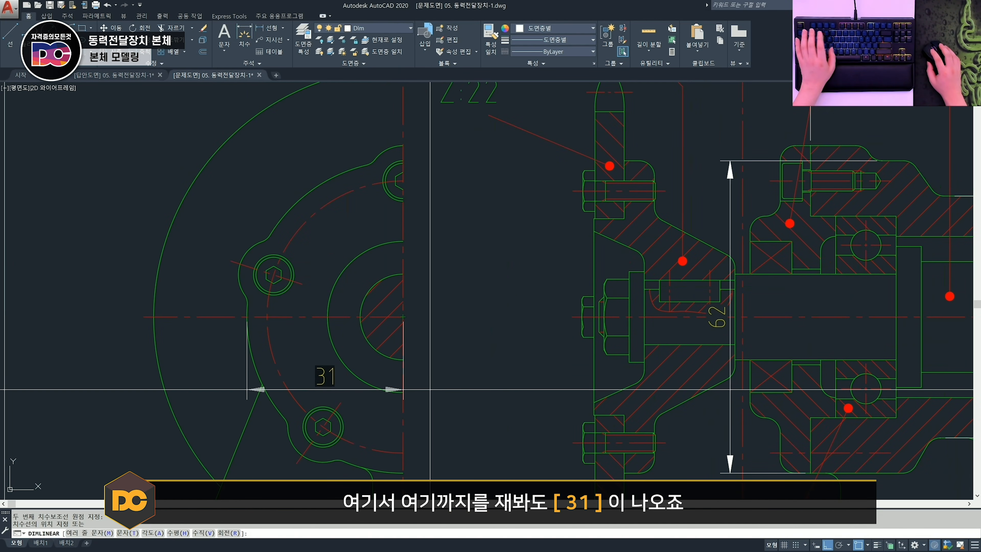
{"action": "key", "text": "Escape"}
Step: Examine the raised bolt boss in the AutoCAD section view and, after switching to Inventor, in the cut-open finished body 1-본체.ipt
{"action": "middle_click_drag", "start_coordinate": [444, 265], "coordinate": [453, 329]}
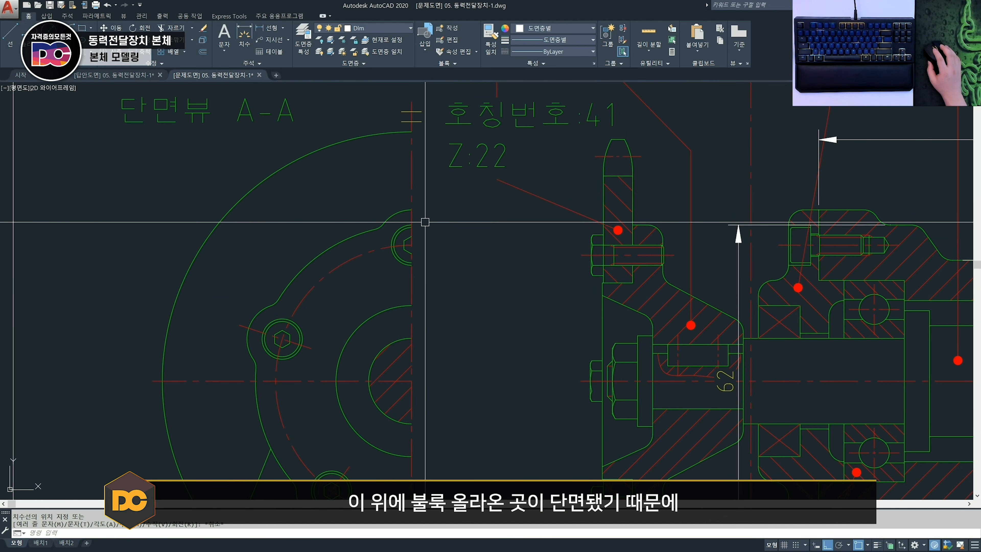
{"action": "scroll", "coordinate": [431, 230], "scroll_direction": "down", "scroll_amount": 3}
{"action": "scroll", "coordinate": [682, 251], "scroll_direction": "up", "scroll_amount": 3}
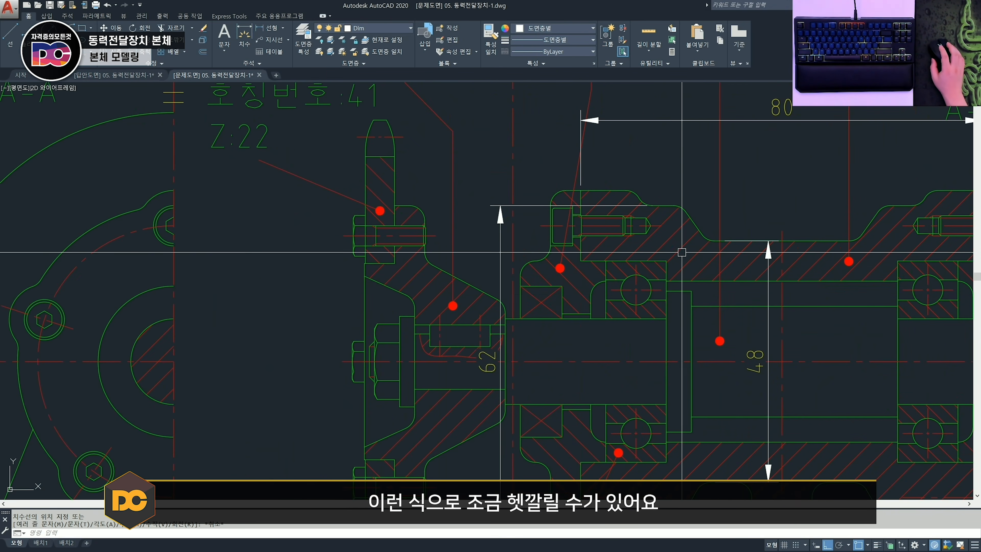
{"action": "middle_click_drag", "start_coordinate": [682, 252], "coordinate": [669, 223]}
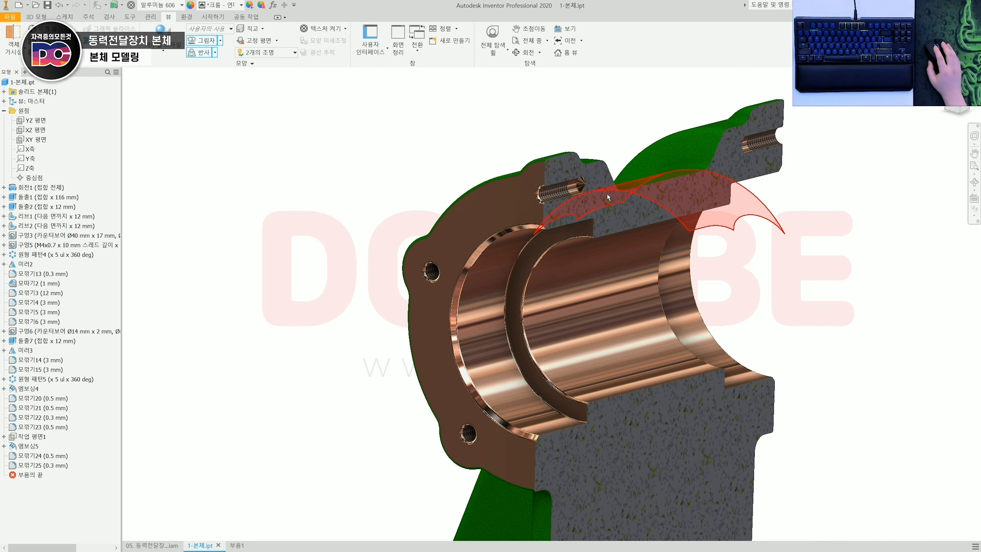
{"action": "middle_click_drag", "start_coordinate": [546, 247], "coordinate": [658, 412], "text": "shift"}
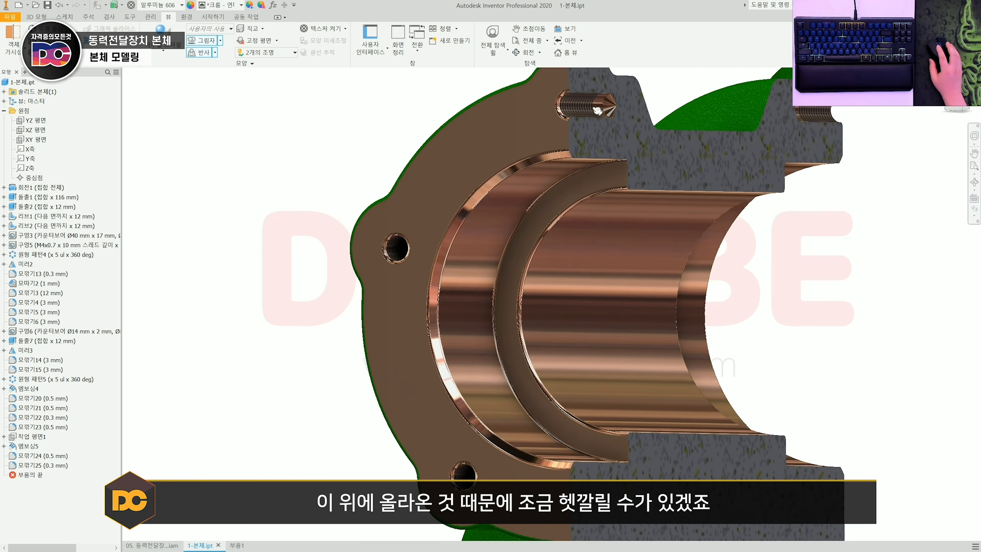
{"action": "middle_click_drag", "start_coordinate": [593, 154], "coordinate": [625, 241], "text": "shift"}
{"action": "scroll", "coordinate": [587, 124], "scroll_direction": "up", "scroll_amount": 3}
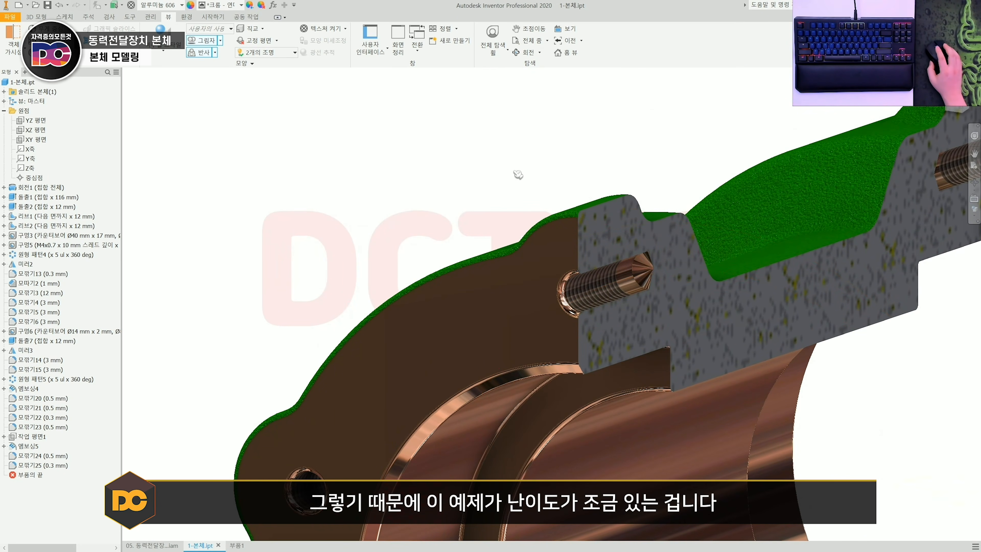
{"action": "scroll", "coordinate": [559, 234], "scroll_direction": "down", "scroll_amount": 5}
{"action": "middle_click_drag", "start_coordinate": [612, 430], "coordinate": [607, 352]}
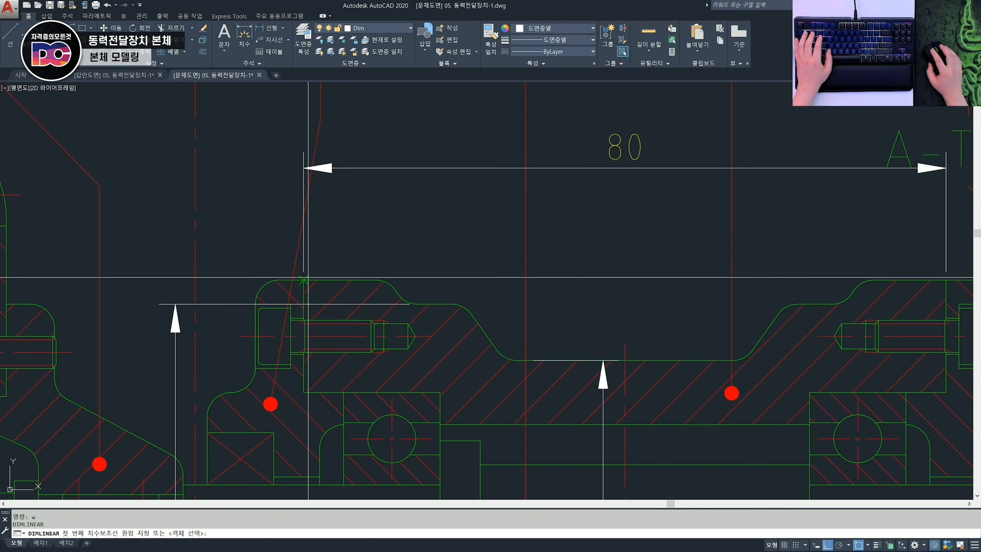
Step: Dimension the horizontal distances from the body's end face to the slope's upper and lower ends, placing both above the section view
{"action": "left_click", "coordinate": [304, 279]}
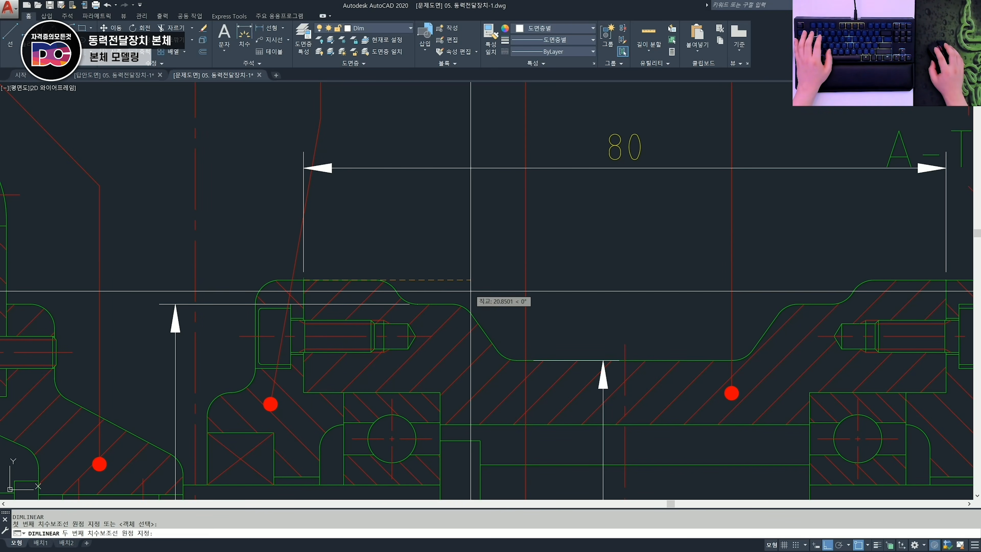
{"action": "key", "text": "space"}
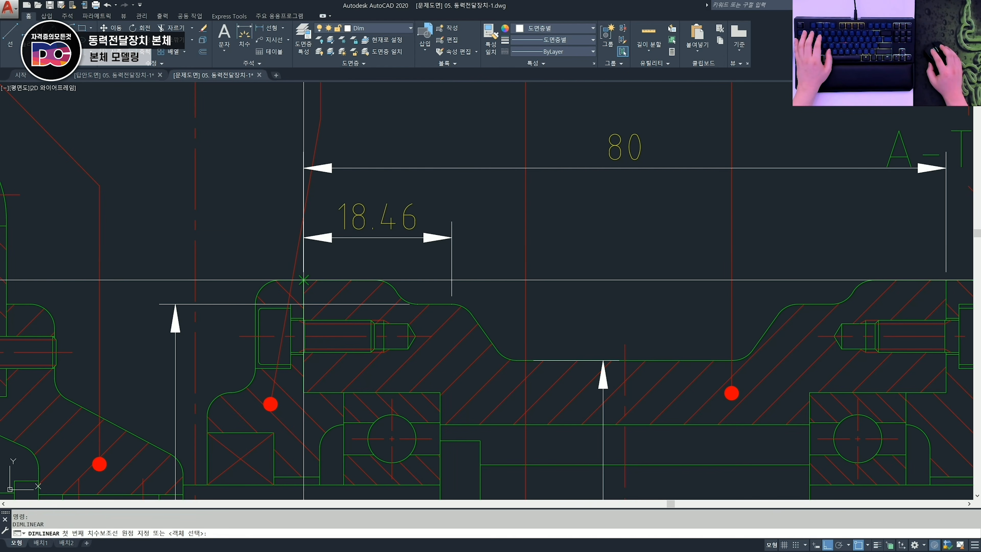
{"action": "left_click", "coordinate": [303, 280]}
{"action": "left_click", "coordinate": [517, 360]}
{"action": "left_click", "coordinate": [471, 188]}
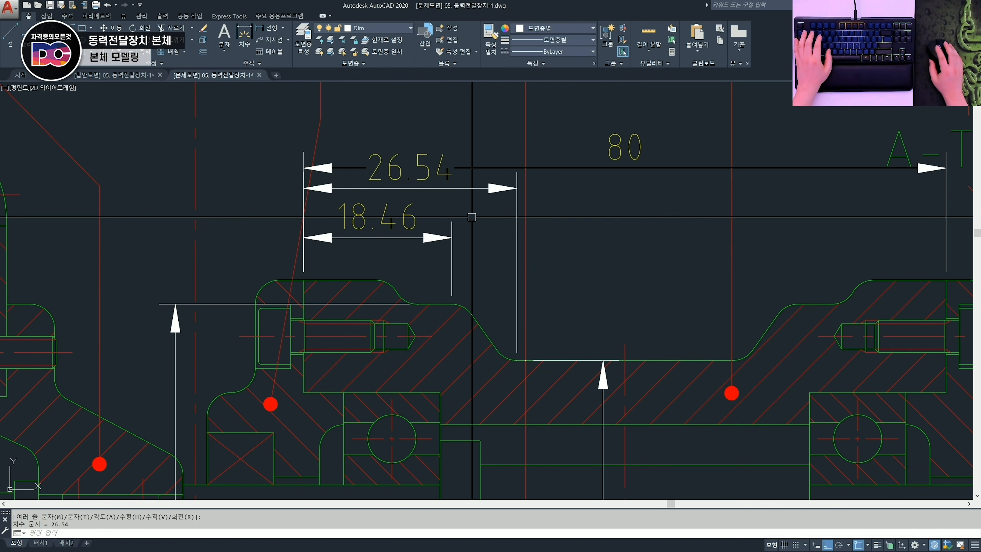
{"action": "middle_click_drag", "start_coordinate": [471, 217], "coordinate": [449, 230]}
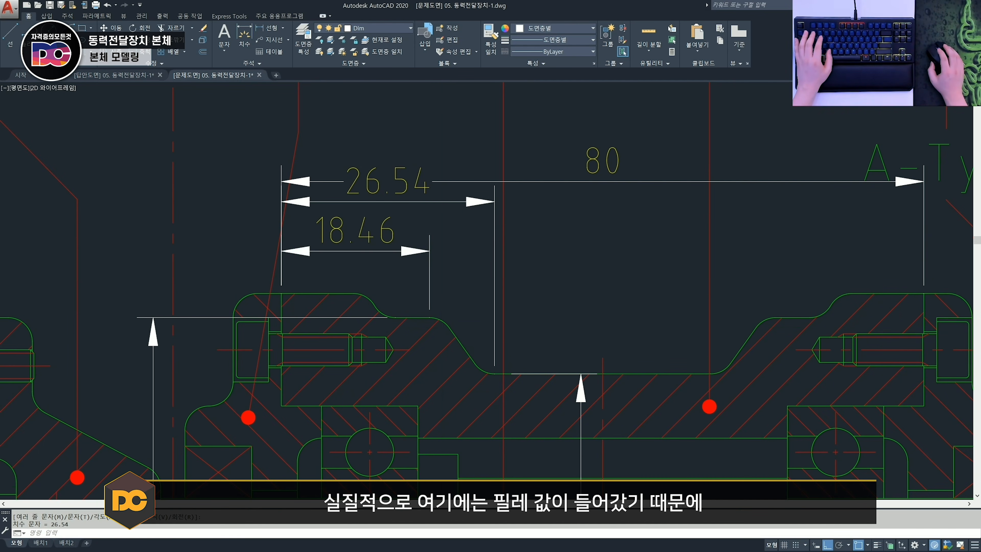
Step: Check the corner where the shoulder line meets the slope with Fillet, and measure its horizontal distance from the end face without keeping the dimension
{"action": "scroll", "coordinate": [444, 331], "scroll_direction": "up", "scroll_amount": 4}
{"action": "type", "text": "ff"}
{"action": "key", "text": "space"}
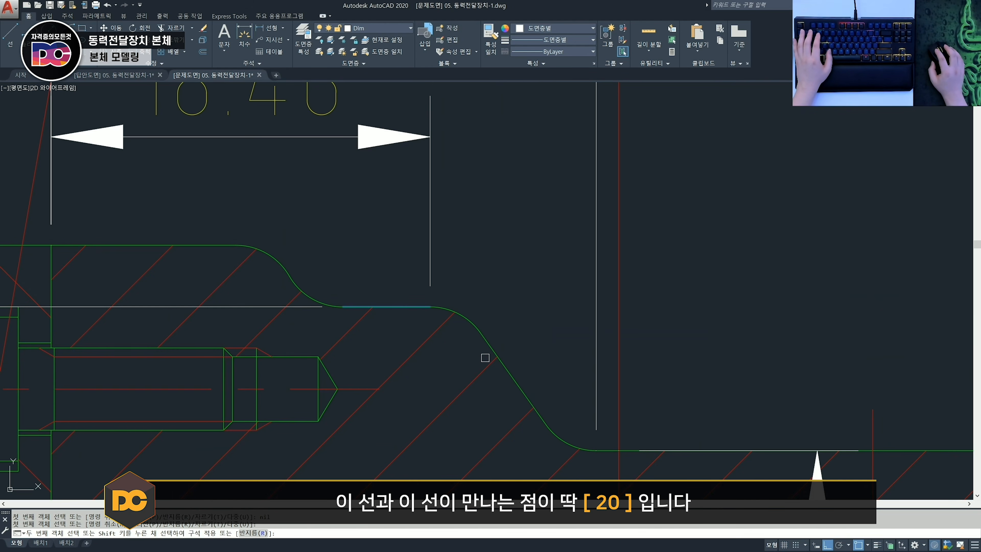
{"action": "scroll", "coordinate": [475, 320], "scroll_direction": "down", "scroll_amount": 7}
{"action": "type", "text": "w"}
{"action": "key", "text": "space"}
{"action": "left_click", "coordinate": [474, 321]}
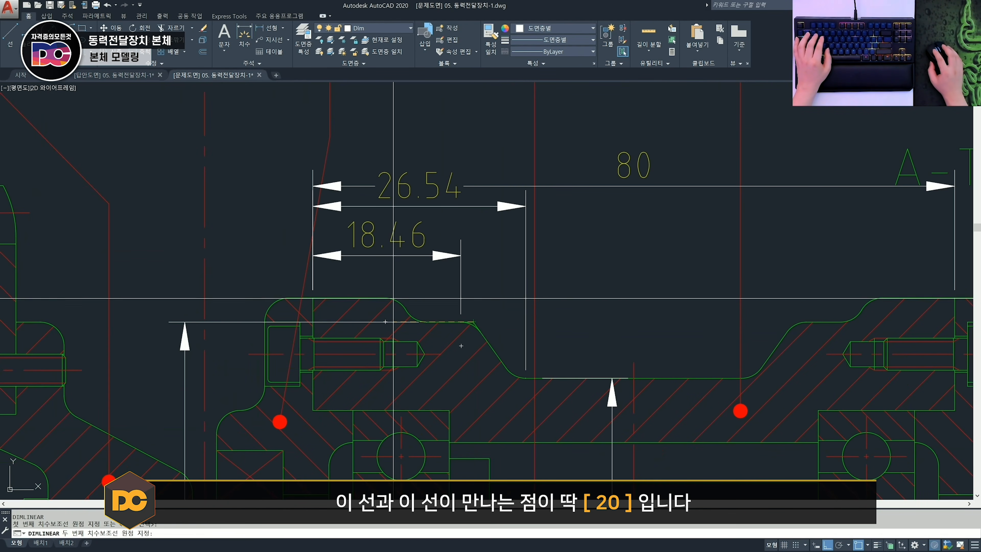
{"action": "left_click", "coordinate": [314, 297]}
{"action": "left_click", "coordinate": [475, 284]}
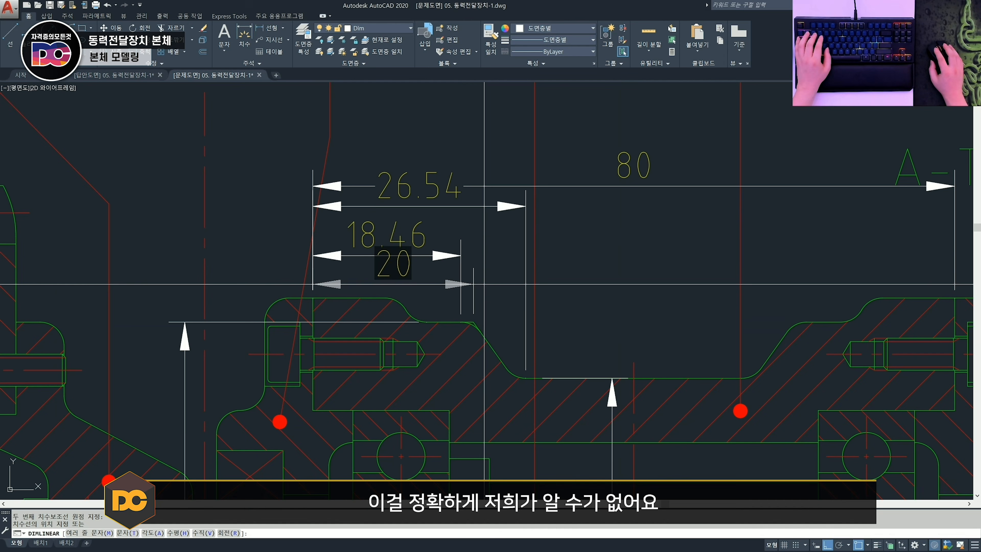
{"action": "key", "text": "Escape"}
{"action": "scroll", "coordinate": [474, 286], "scroll_direction": "up", "scroll_amount": 4}
{"action": "scroll", "coordinate": [475, 302], "scroll_direction": "down", "scroll_amount": 4}
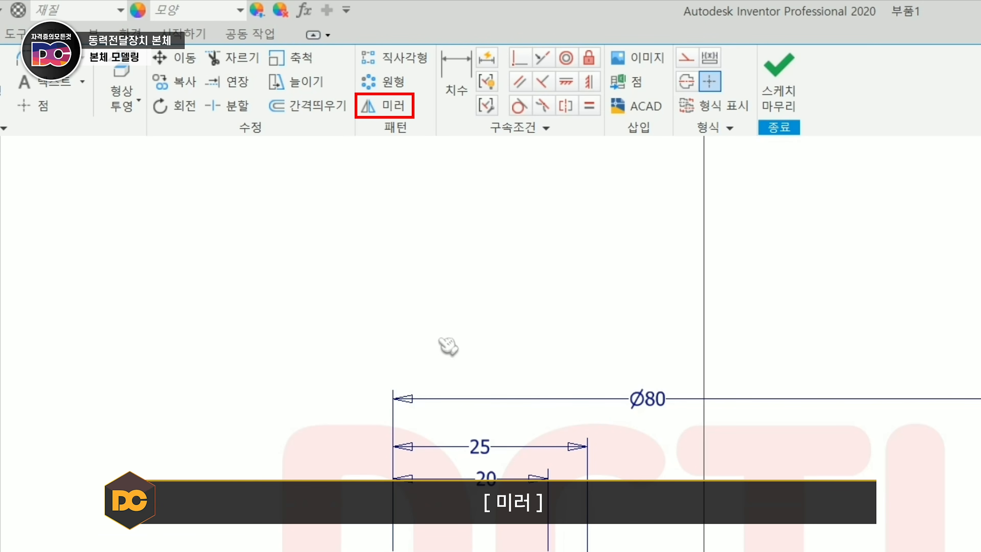
Step: Mirror the half-profile sketch lines about the vertical centerline to complete the body's full-width profile, and close the Mirror tool
{"action": "left_click", "coordinate": [399, 106]}
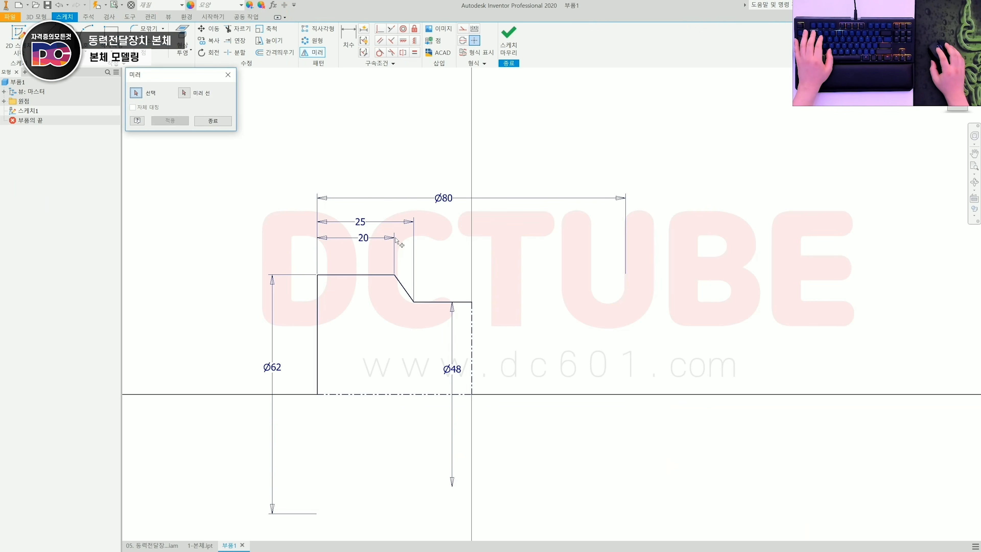
{"action": "mouse_move", "coordinate": [462, 429]}
{"action": "left_mouse_down"}
{"action": "mouse_move", "coordinate": [352, 266]}
{"action": "mouse_move", "coordinate": [273, 233]}
{"action": "left_mouse_up"}
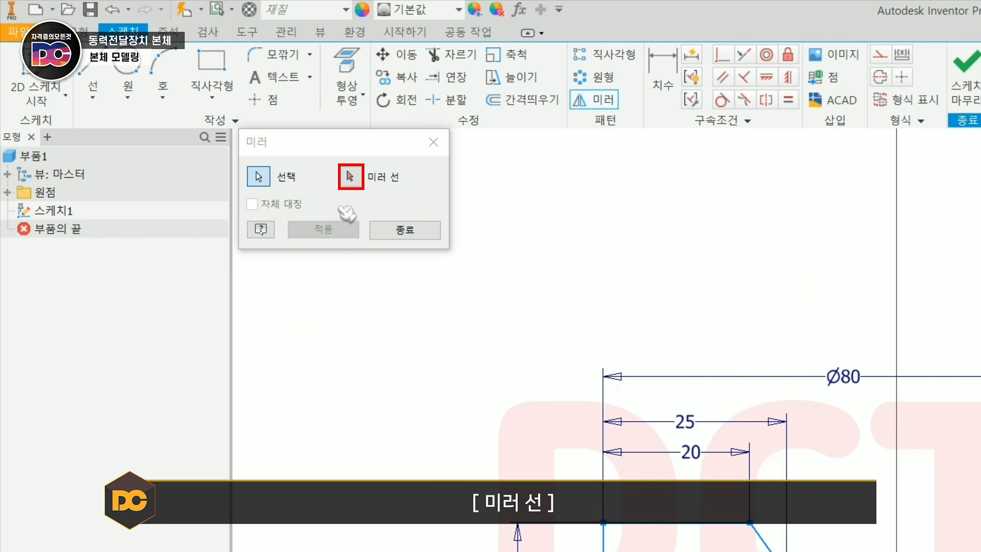
{"action": "left_click", "coordinate": [350, 178]}
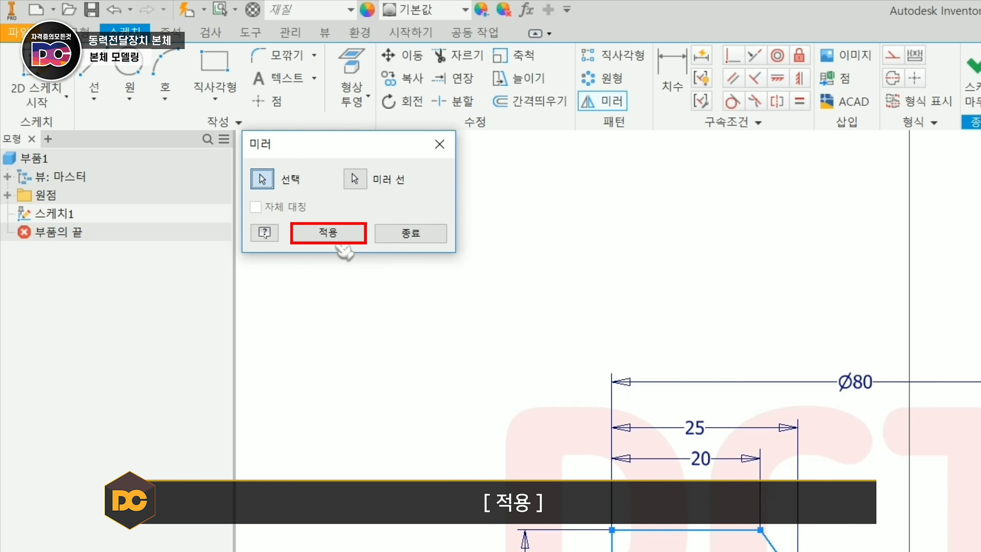
{"action": "left_click", "coordinate": [173, 122]}
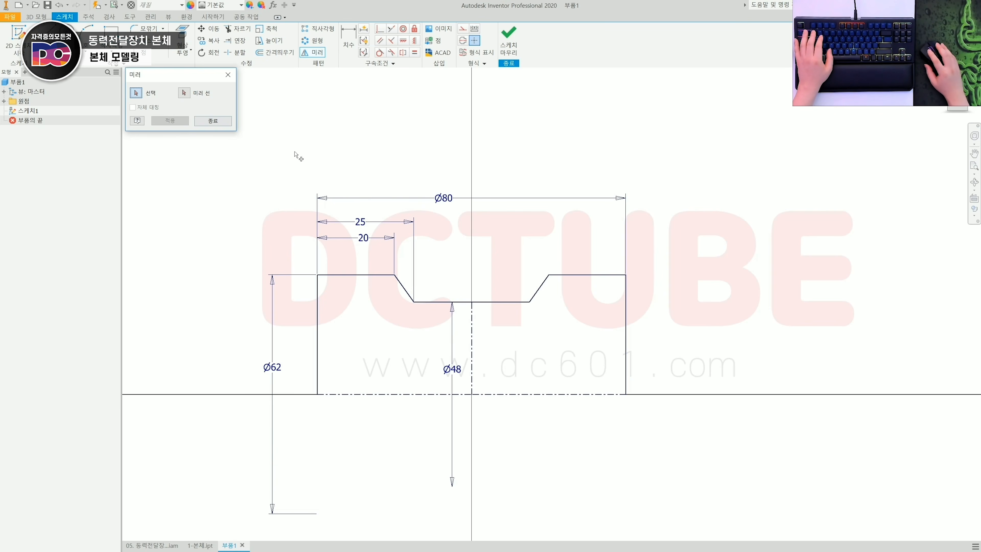
{"action": "left_click", "coordinate": [225, 122]}
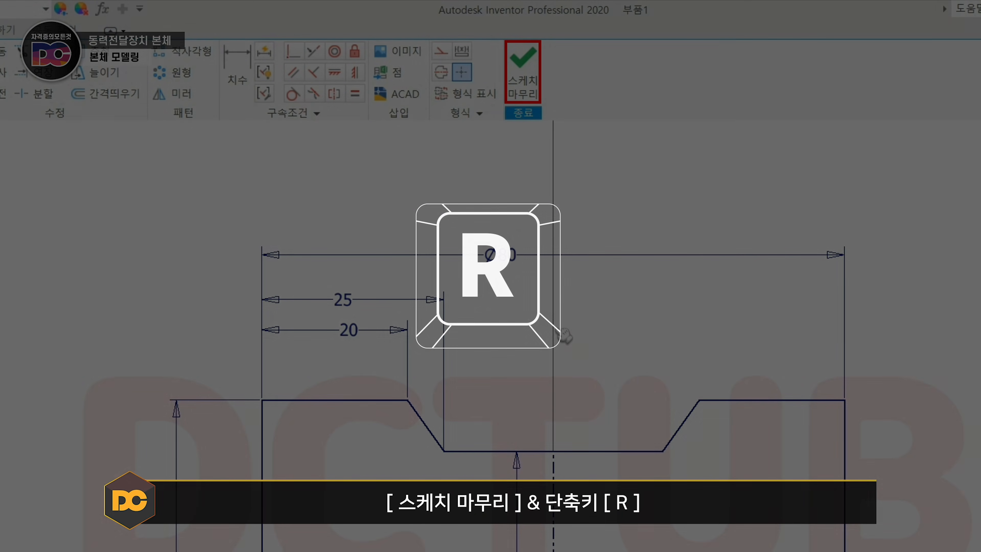
Step: Finish the sketch and revolve both halves of the closed profile a full 360 degrees about the horizontal centerline
{"action": "key", "text": "r"}
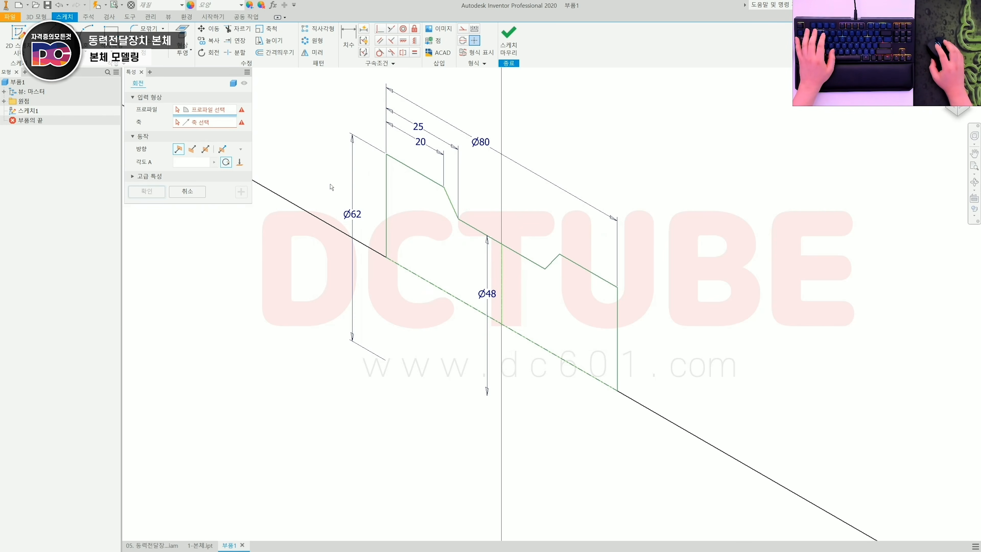
{"action": "key", "text": "Escape"}
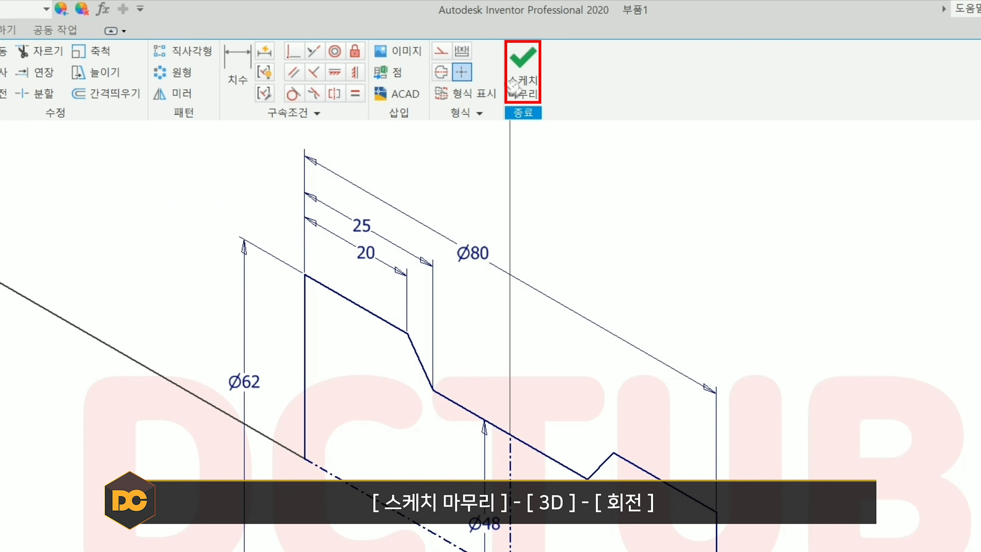
{"action": "left_click", "coordinate": [513, 87]}
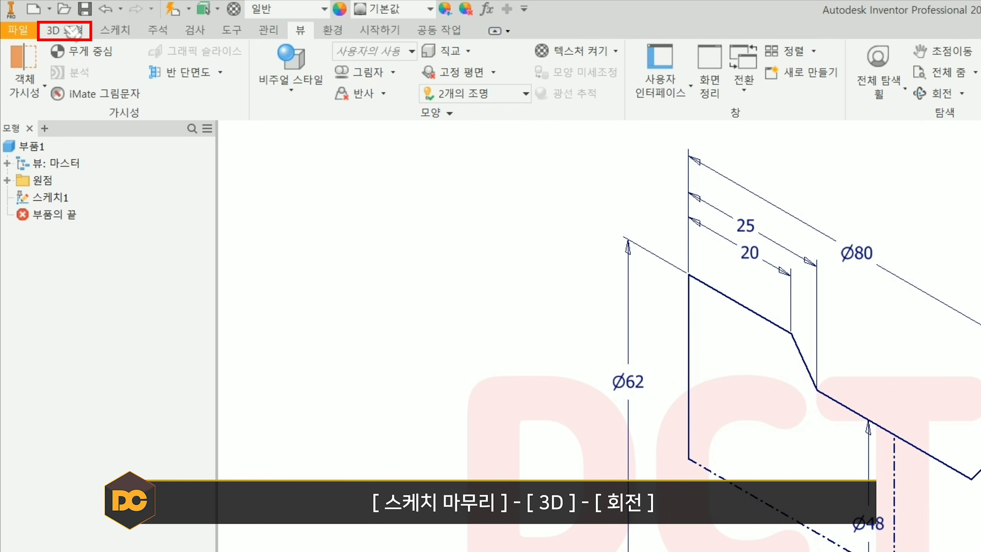
{"action": "left_click", "coordinate": [72, 31]}
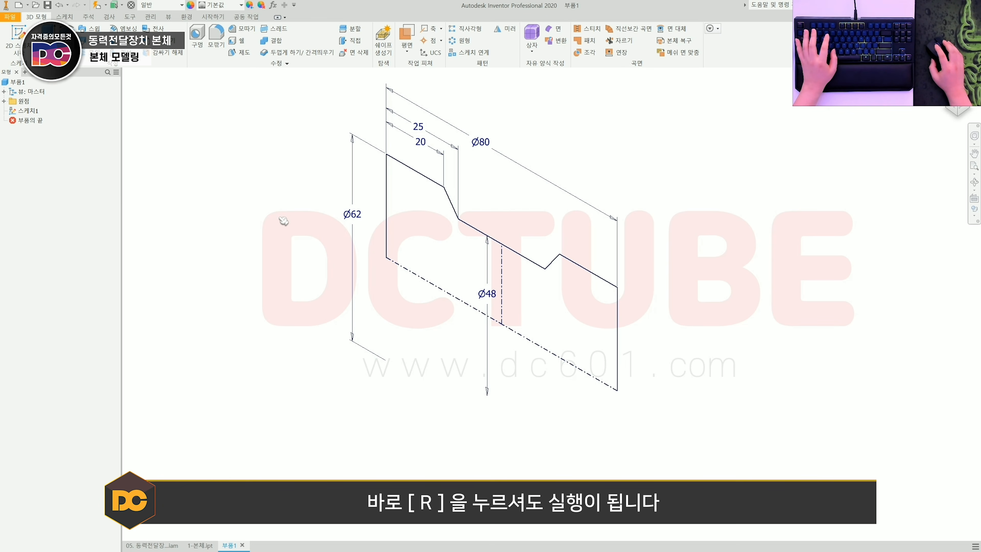
{"action": "key", "text": "r"}
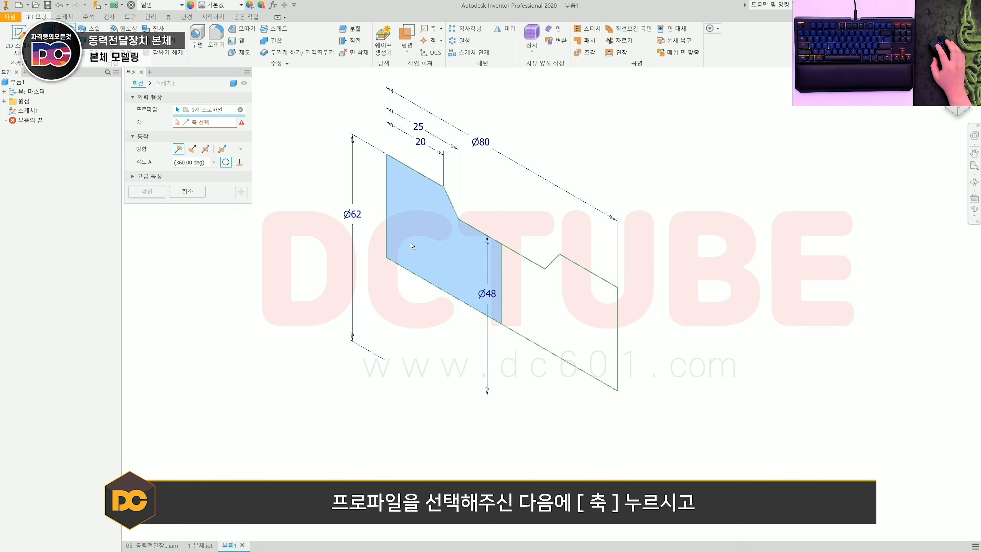
{"action": "left_click", "coordinate": [564, 303]}
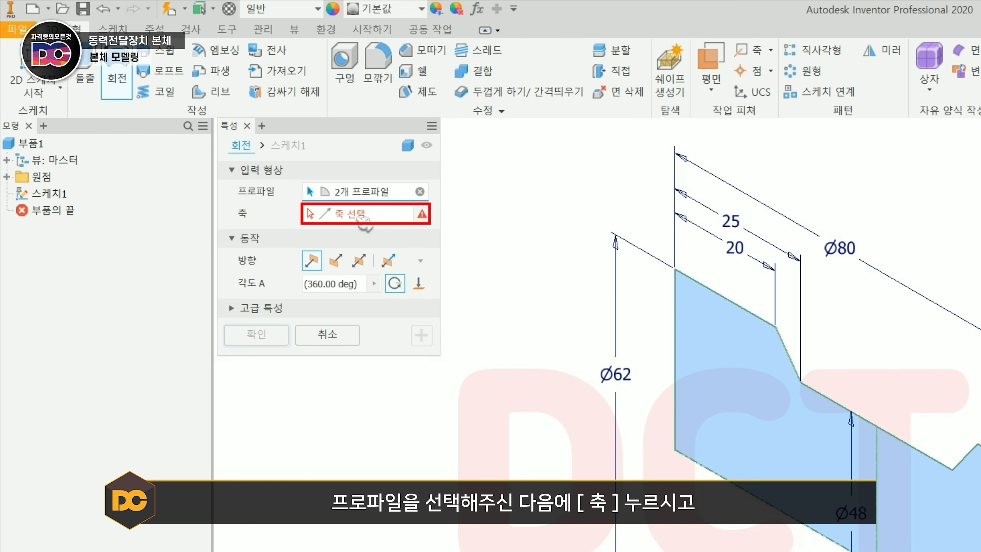
{"action": "left_click", "coordinate": [358, 218]}
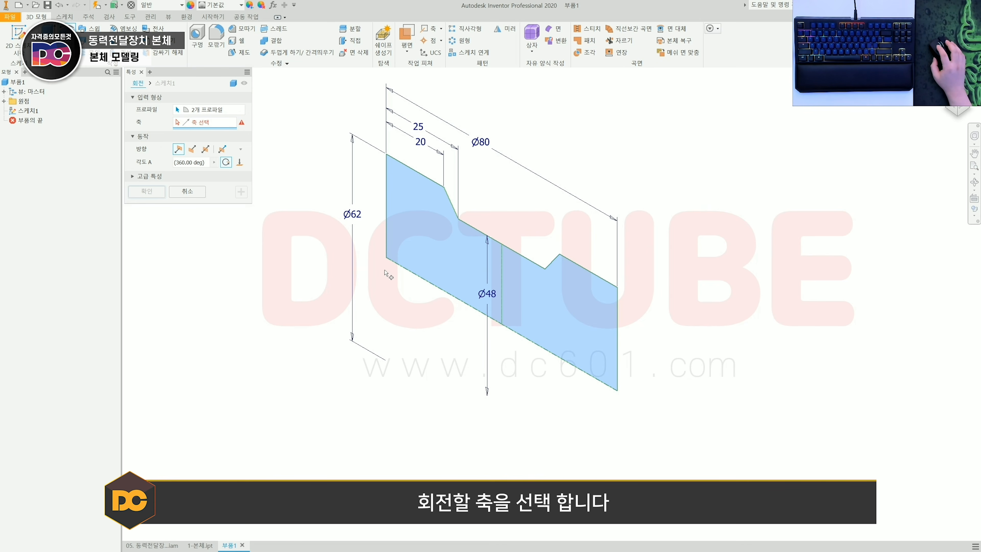
{"action": "left_click", "coordinate": [408, 274]}
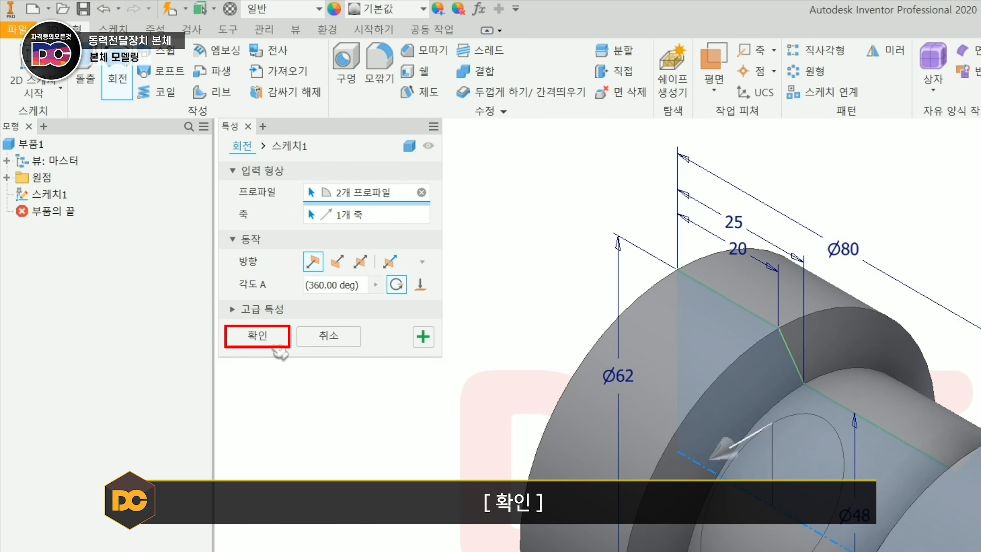
{"action": "left_click", "coordinate": [274, 345]}
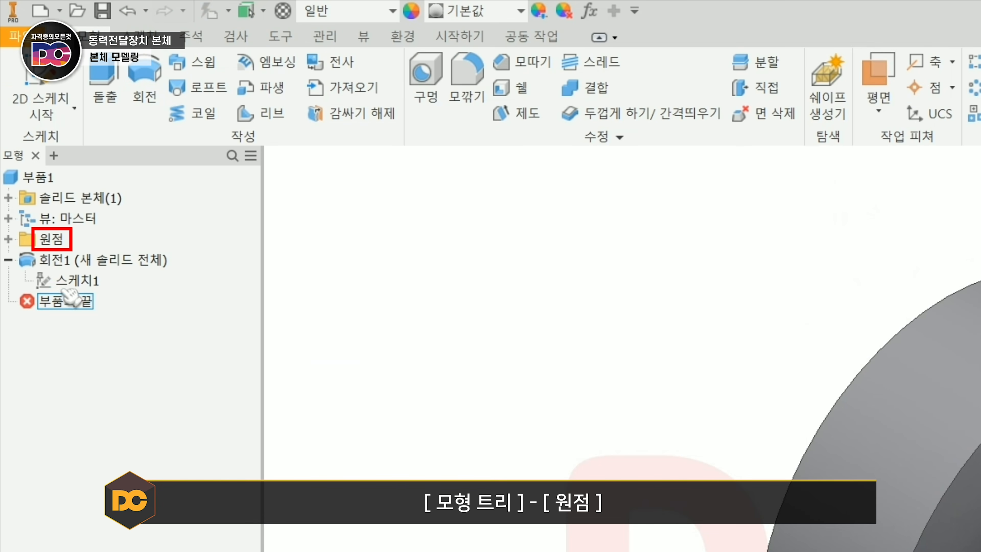
Step: In a new XY-plane sketch, draw a rectangle about 104 by 19 mm below the revolved body and align its upper-edge midpoint vertically with the origin
{"action": "left_click", "coordinate": [8, 239]}
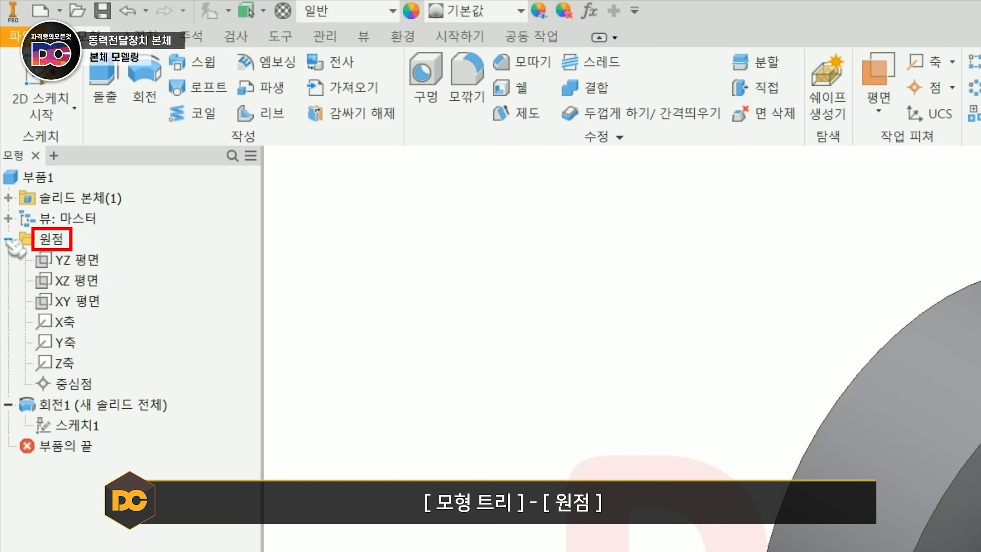
{"action": "left_click", "coordinate": [86, 303]}
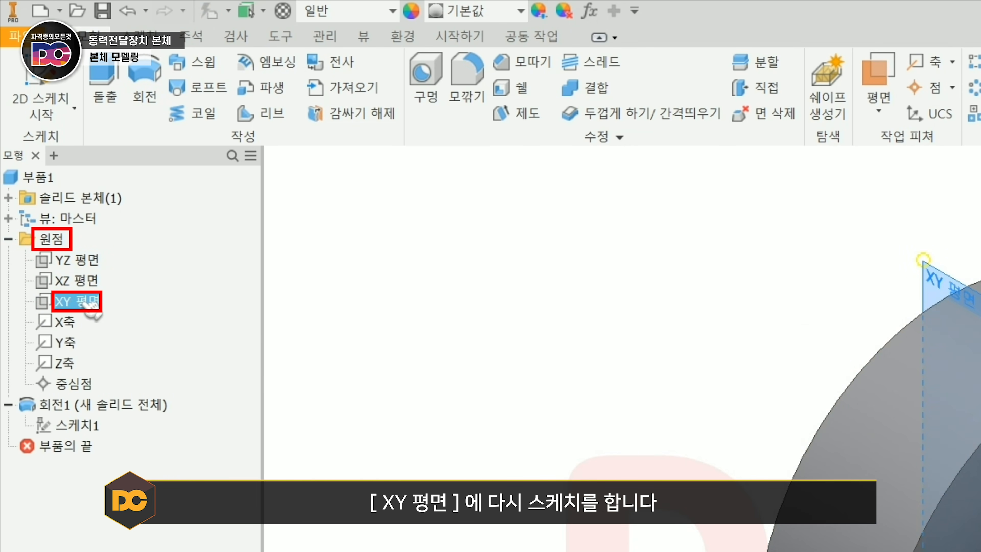
{"action": "key", "text": "s"}
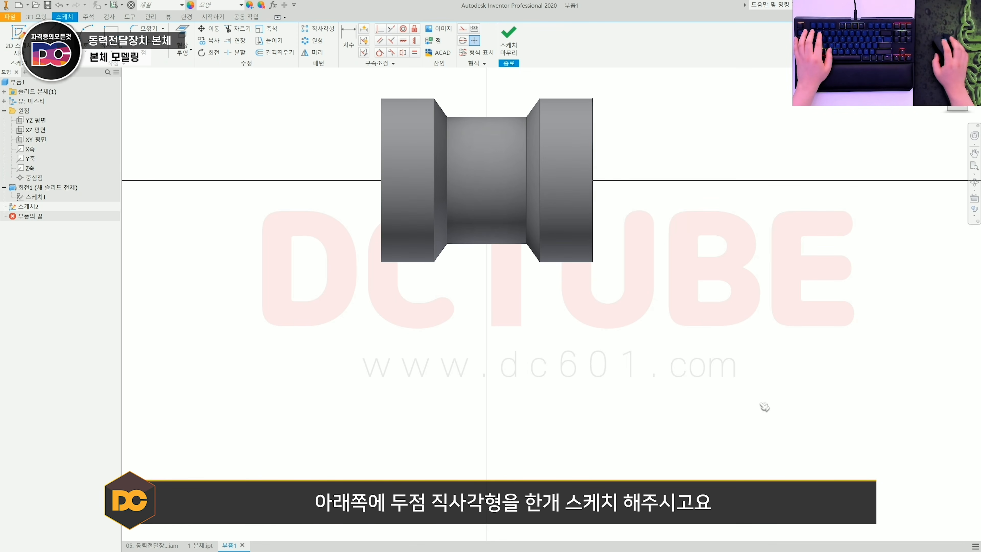
{"action": "left_click", "coordinate": [360, 347]}
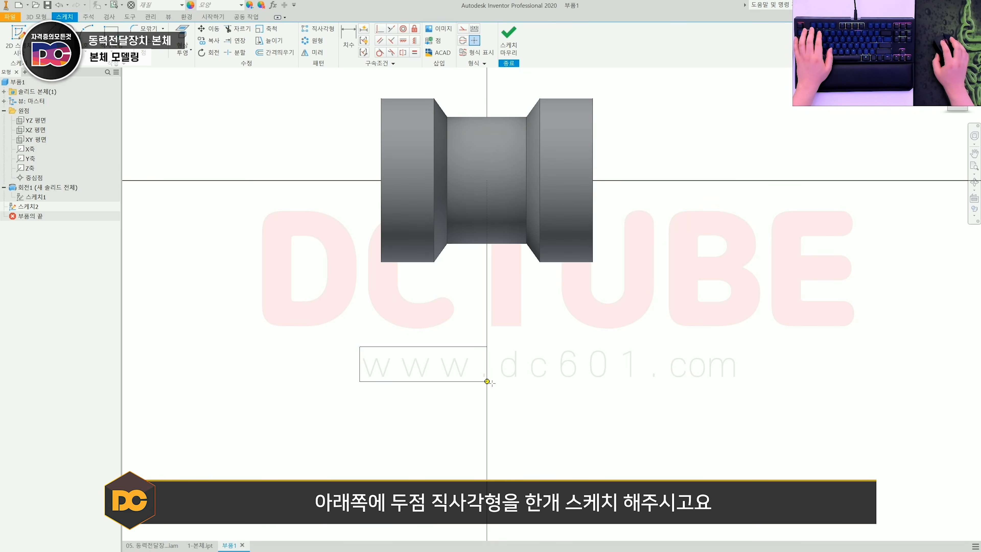
{"action": "left_click", "coordinate": [636, 398]}
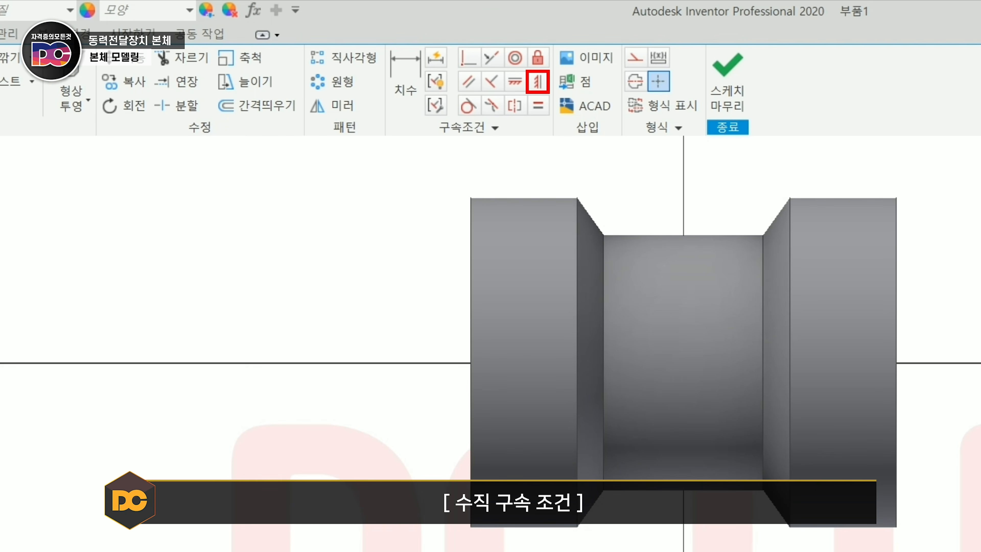
{"action": "left_click", "coordinate": [548, 81]}
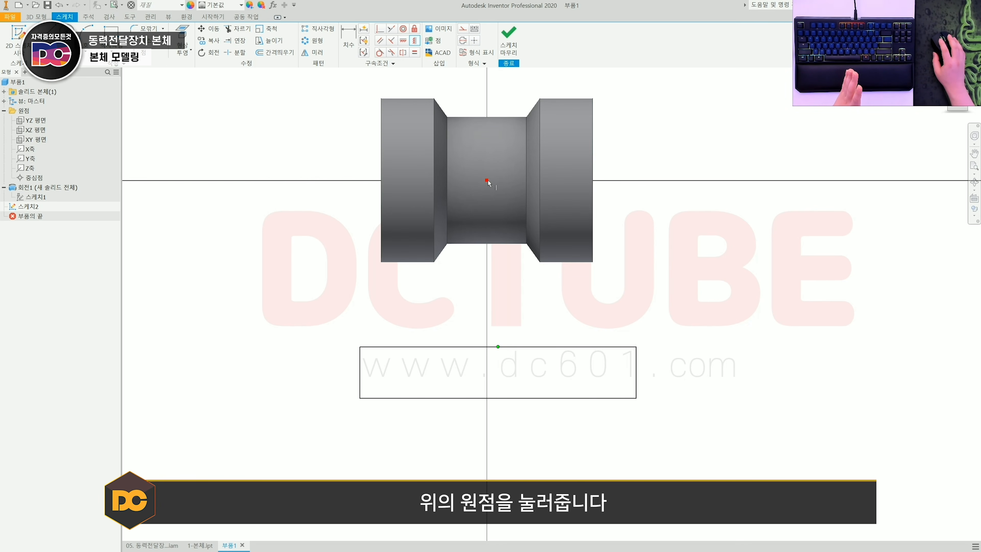
{"action": "left_click", "coordinate": [487, 180]}
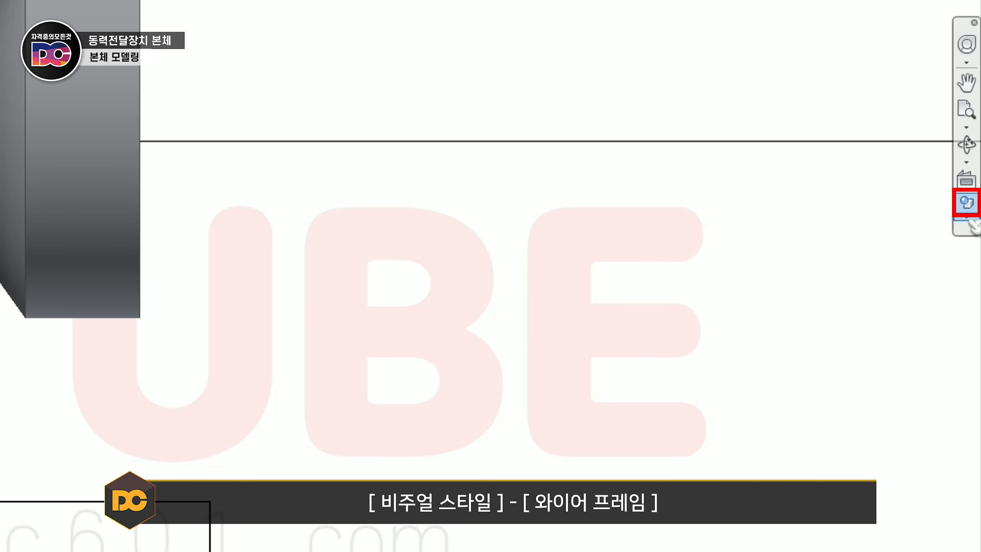
Step: Change the part's visual style from shaded with edges to wireframe
{"action": "left_click", "coordinate": [974, 209]}
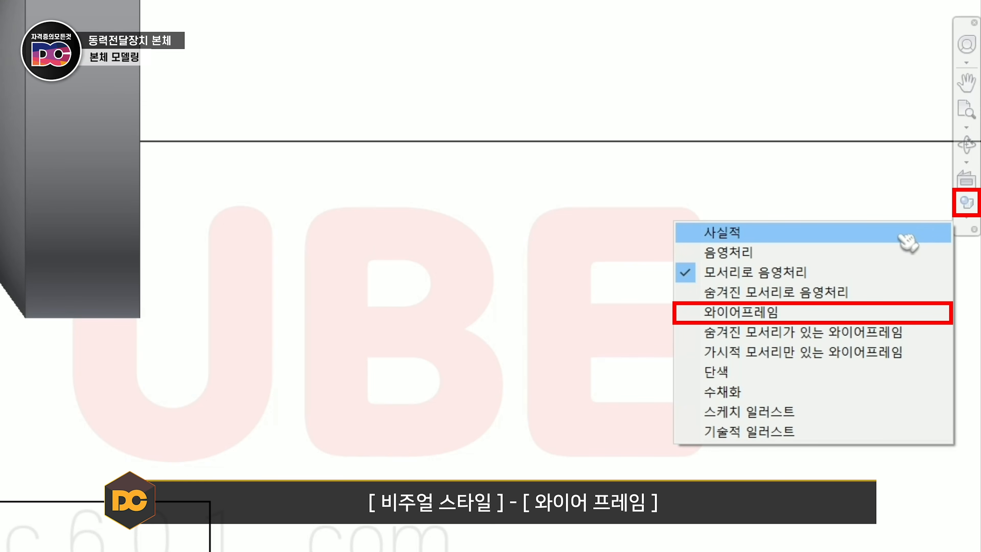
{"action": "left_click", "coordinate": [856, 314]}
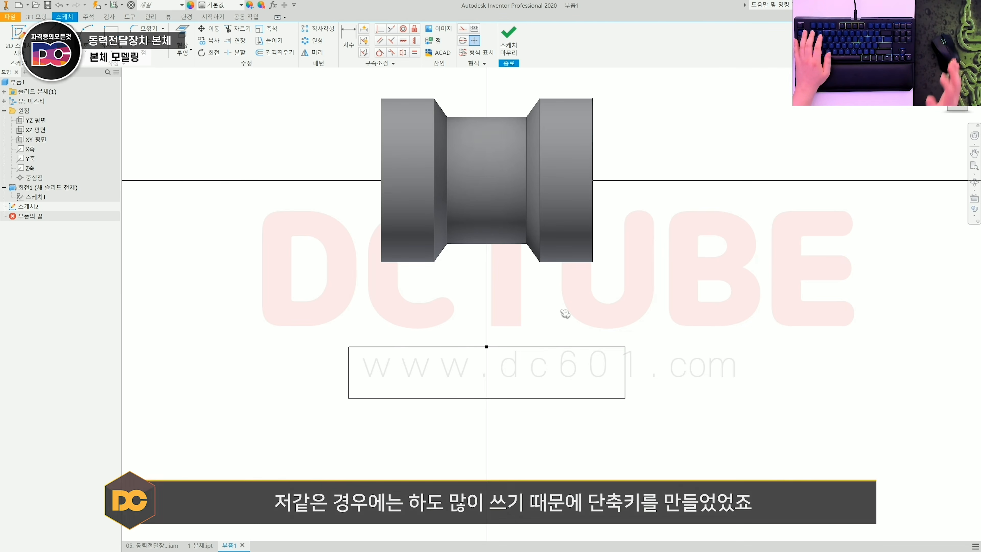
{"action": "key", "text": "alt+1"}
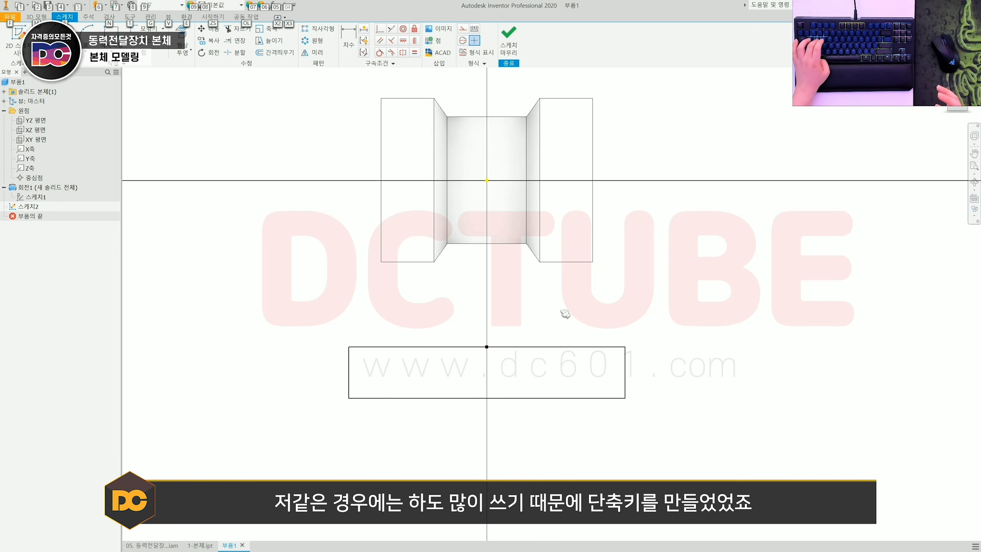
{"action": "key", "text": "alt+2"}
{"action": "key", "text": "alt+1"}
{"action": "key", "text": "alt+2"}
{"action": "key", "text": "alt+2"}
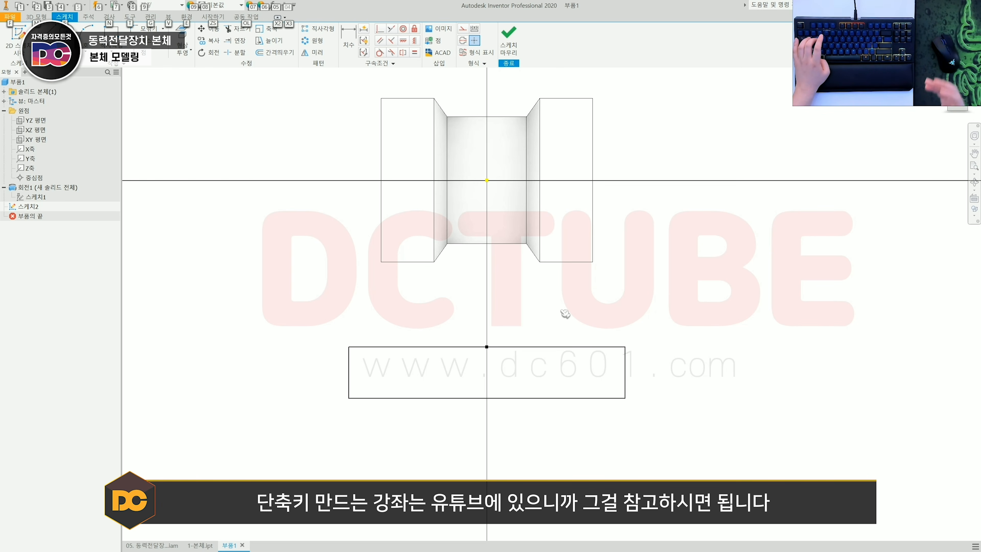
Step: Dimension the distance from the rectangle's lower edge to the horizontal axis through the origin as 80 mm
{"action": "middle_click_drag", "start_coordinate": [533, 304], "coordinate": [498, 301]}
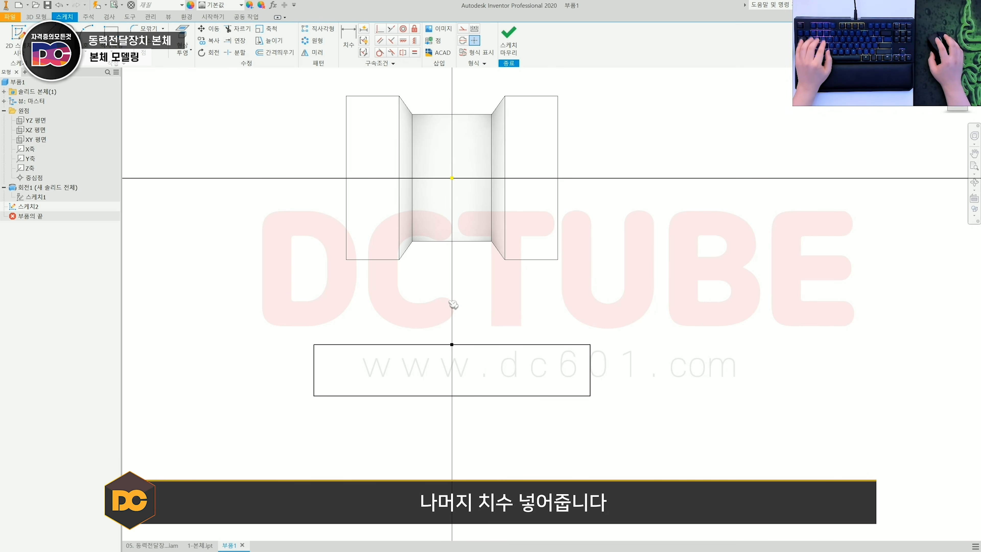
{"action": "key", "text": "d"}
{"action": "left_click", "coordinate": [463, 396]}
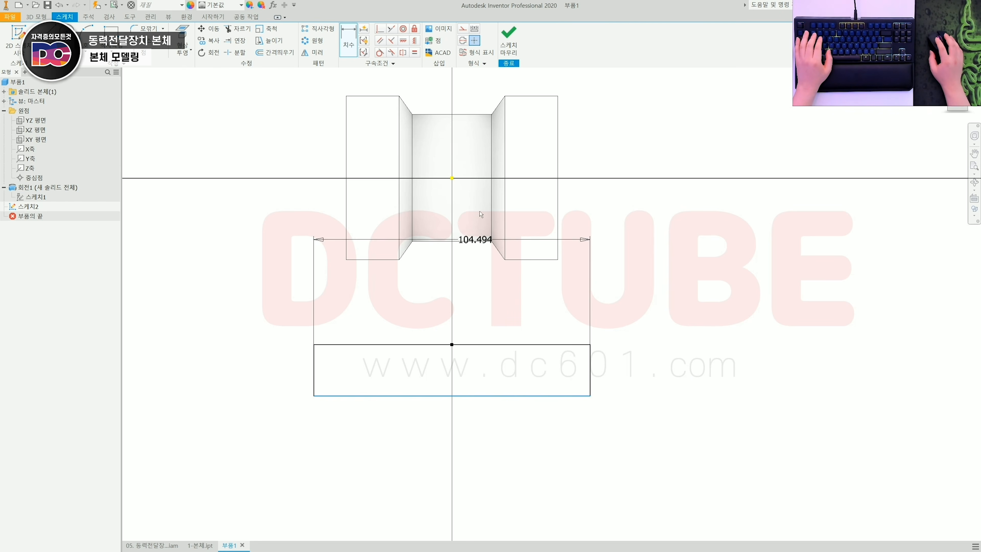
{"action": "left_click", "coordinate": [466, 178]}
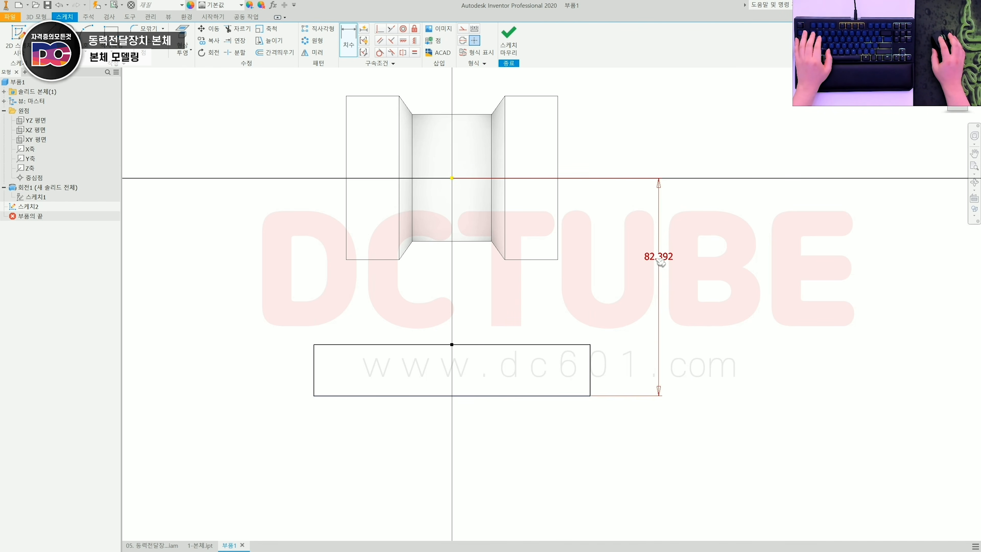
{"action": "left_click", "coordinate": [660, 260]}
{"action": "type", "text": "80"}
{"action": "key", "text": "Return"}
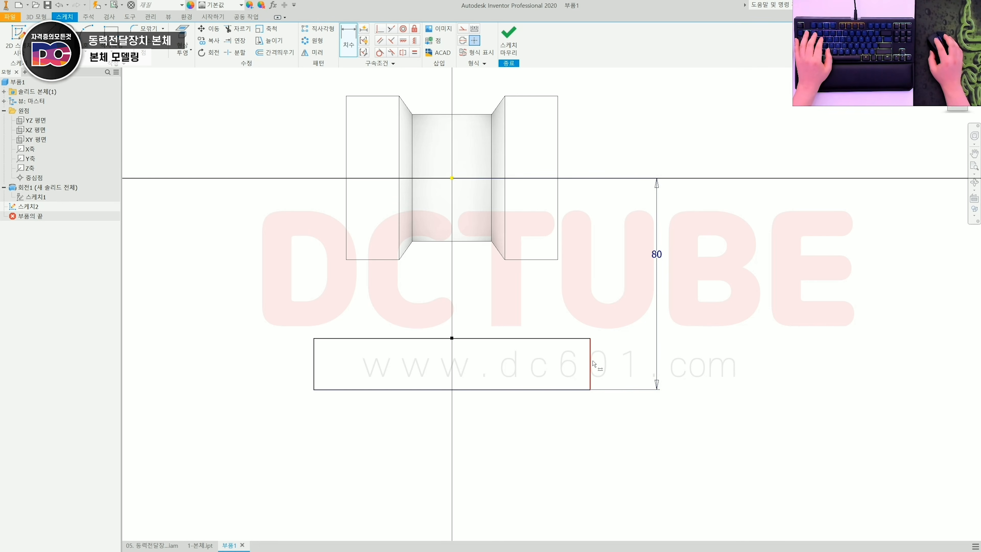
Step: Dimension the base rectangle's height as 12 mm
{"action": "left_click", "coordinate": [591, 362]}
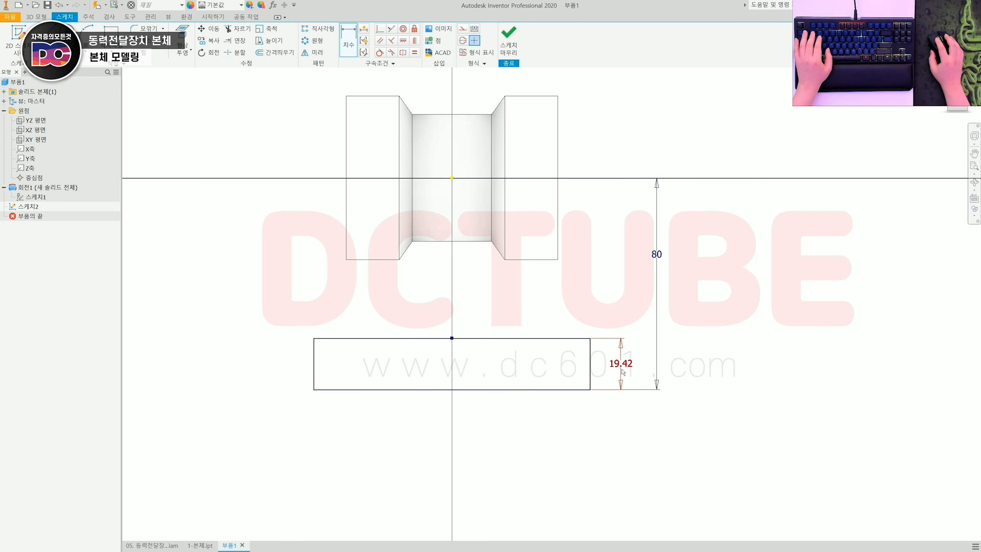
{"action": "left_click", "coordinate": [623, 372]}
{"action": "type", "text": "12"}
{"action": "key", "text": "Return"}
Step: Dimension the base rectangle's width as 80 mm below it and end the Dimension command
{"action": "middle_click_drag", "start_coordinate": [538, 400], "coordinate": [544, 392]}
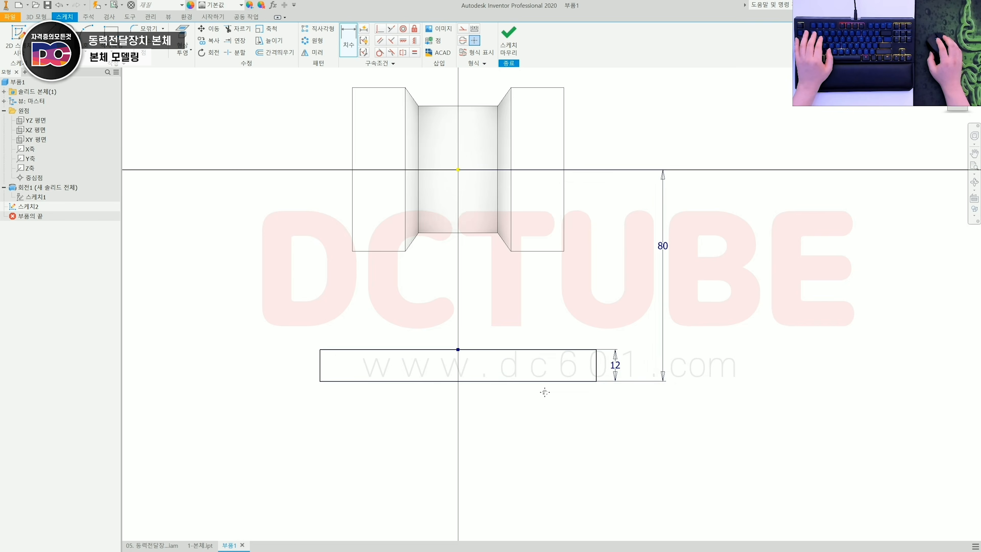
{"action": "left_click", "coordinate": [537, 369]}
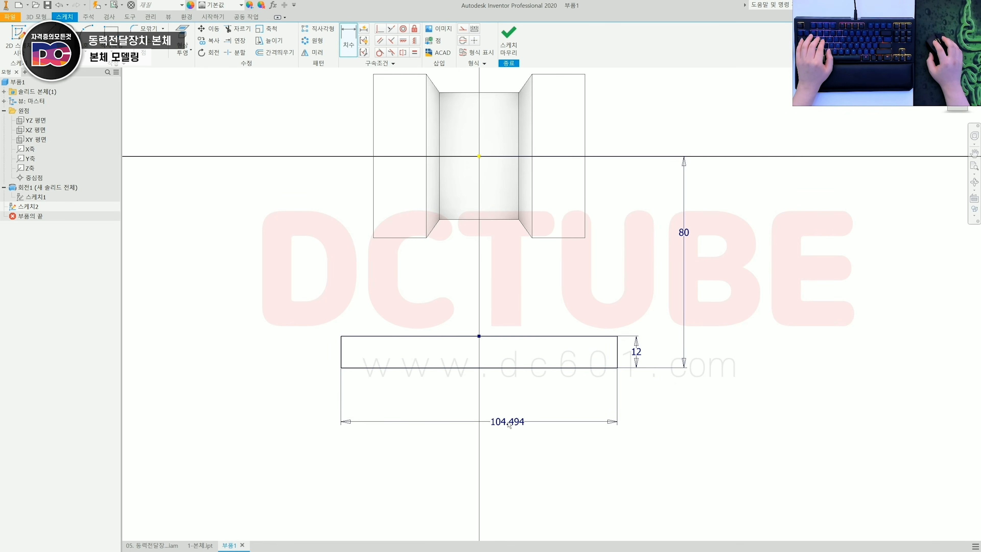
{"action": "left_click", "coordinate": [509, 425]}
{"action": "type", "text": "80"}
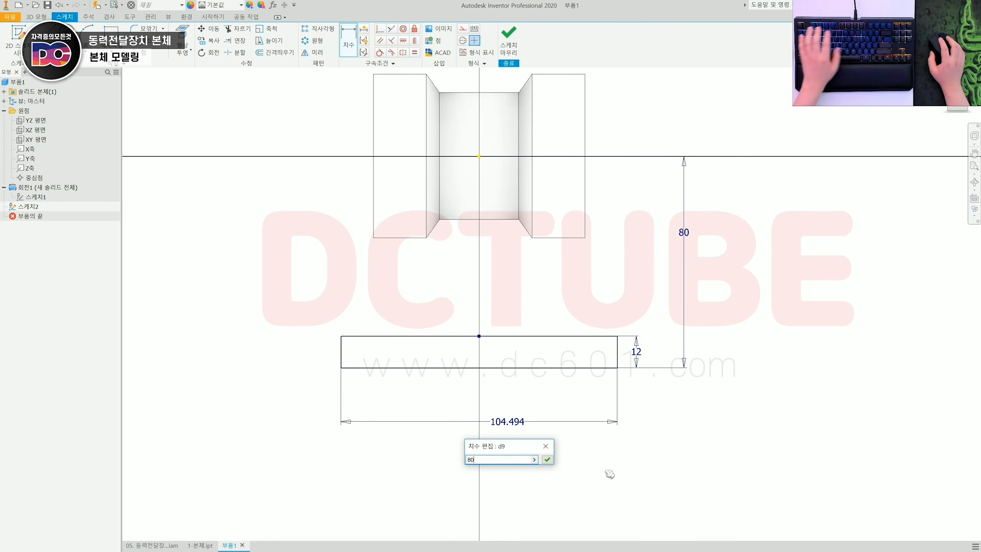
{"action": "key", "text": "Return"}
{"action": "key", "text": "Escape"}
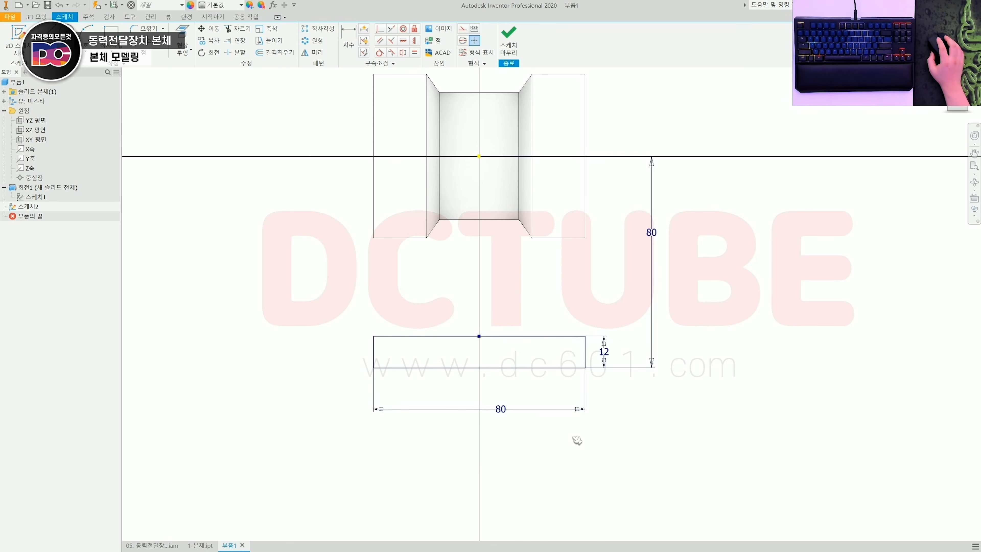
Step: Switch to AutoCAD and add a linear dimension from the base's bottom edge up to the shaft centerline, placed beside the section view
{"action": "key", "text": "alt+Tab"}
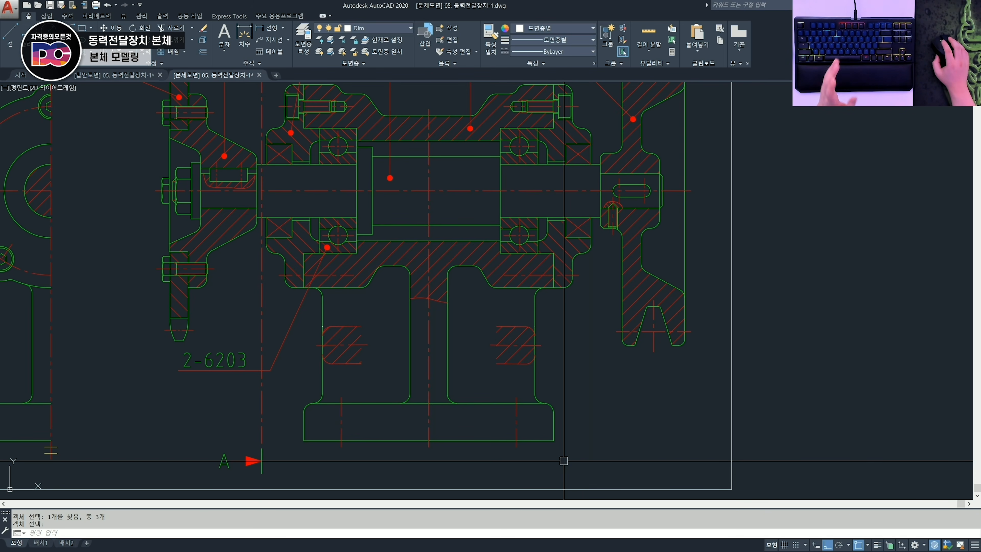
{"action": "type", "text": "d"}
{"action": "key", "text": "space"}
{"action": "left_click", "coordinate": [428, 440]}
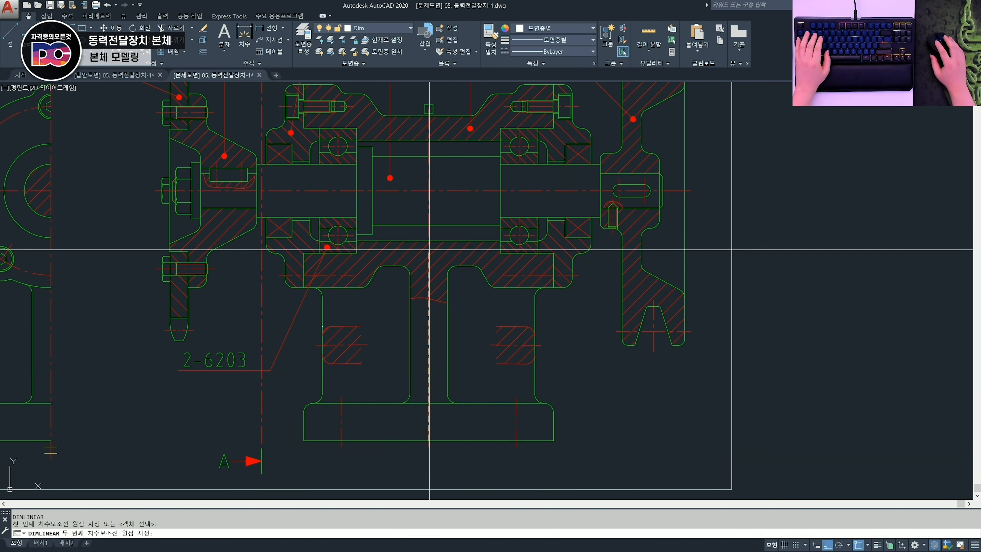
{"action": "left_click", "coordinate": [428, 191]}
{"action": "left_click", "coordinate": [788, 317]}
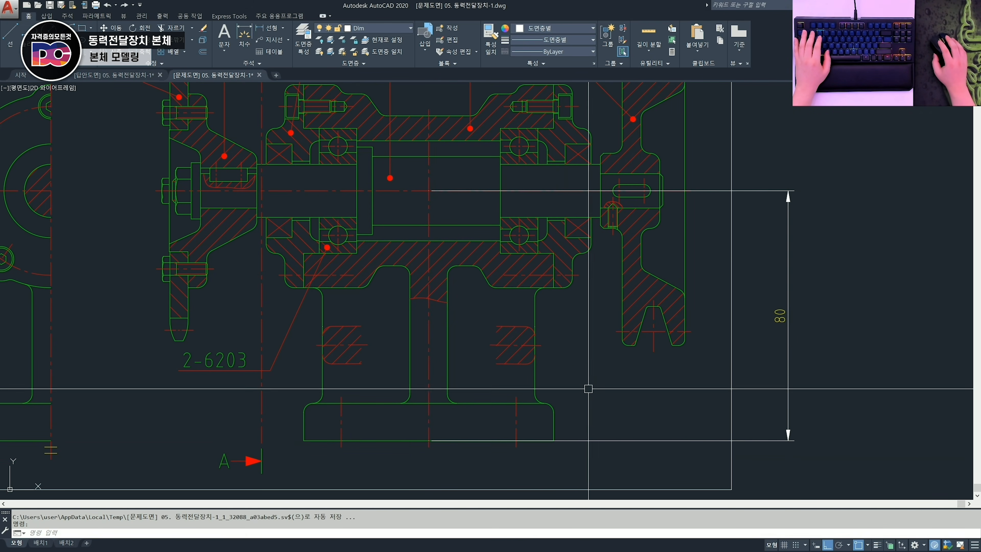
Step: Dimension the base plate's thickness with a vertical linear dimension beside the plate in the section view
{"action": "key", "text": "space"}
{"action": "left_click", "coordinate": [553, 440]}
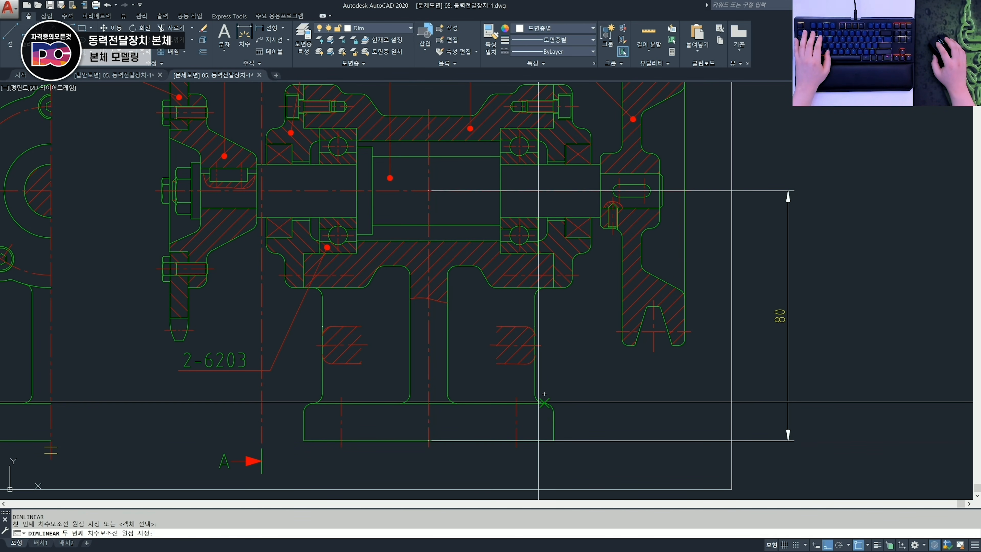
{"action": "left_click", "coordinate": [544, 403]}
{"action": "left_click", "coordinate": [619, 414]}
Step: Dimension the base plate's full width with a horizontal linear dimension placed below it in the section view
{"action": "middle_click_drag", "start_coordinate": [309, 441], "coordinate": [318, 431]}
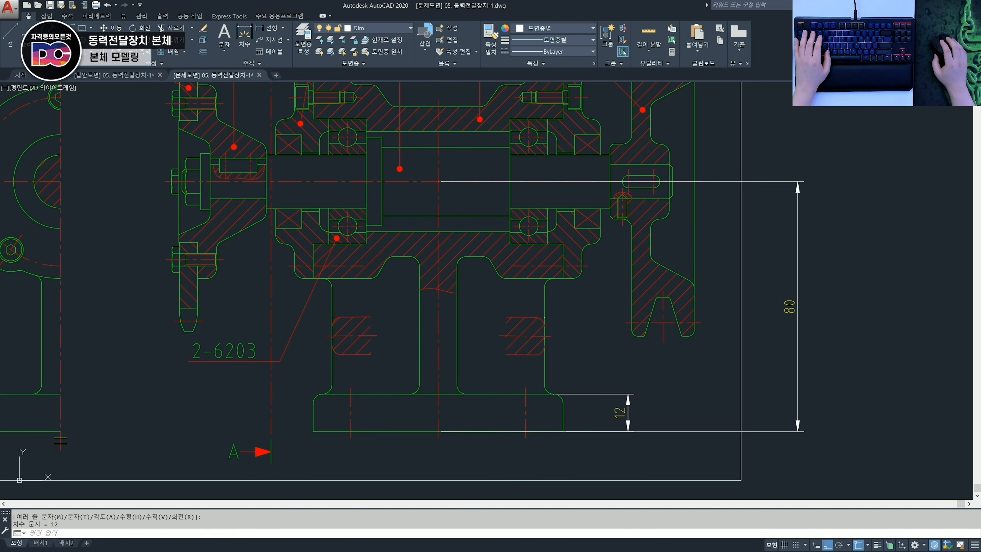
{"action": "key", "text": "space"}
{"action": "left_click", "coordinate": [314, 432]}
{"action": "left_click", "coordinate": [562, 431]}
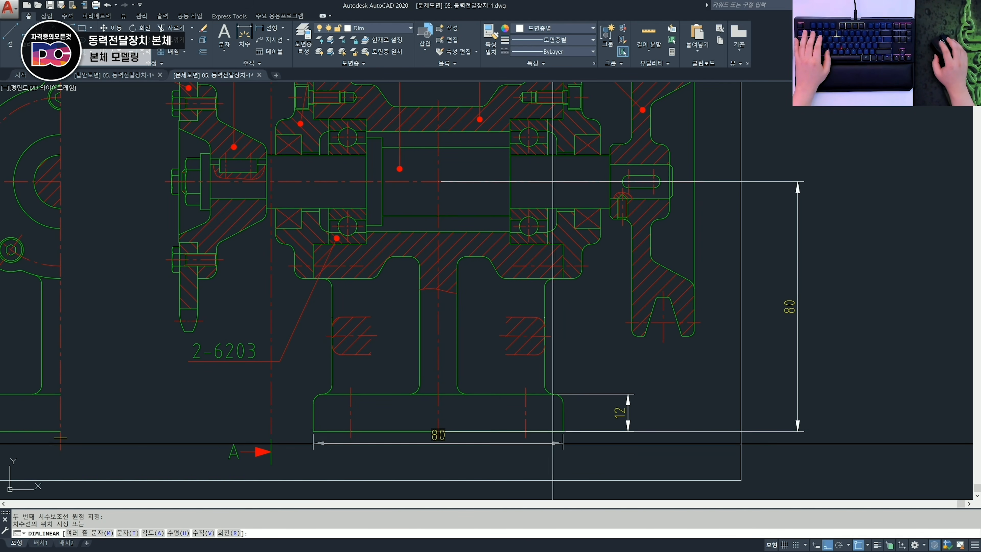
{"action": "middle_click_drag", "start_coordinate": [533, 515], "coordinate": [552, 451]}
{"action": "left_click", "coordinate": [551, 451]}
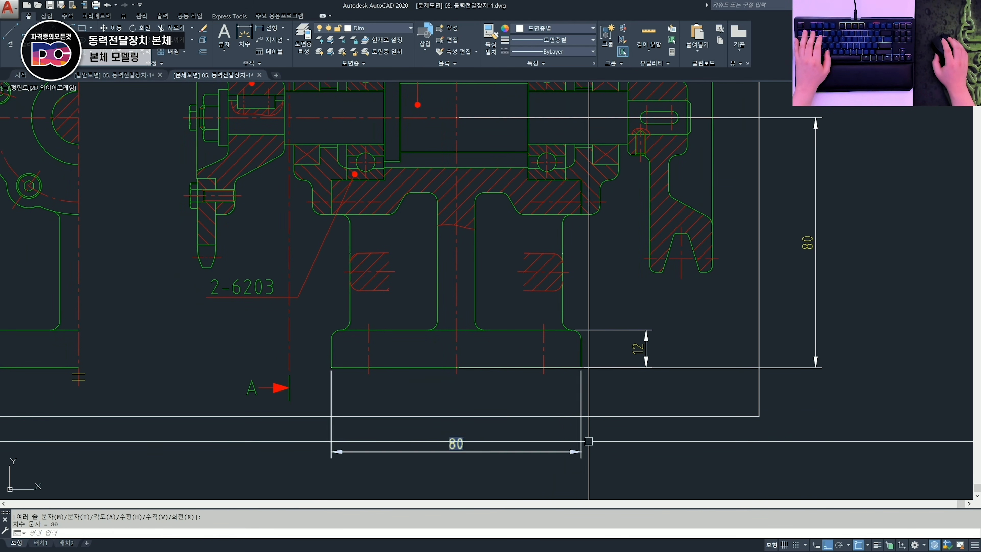
Step: Add a horizontal linear dimension below the side view, from the base plate's outer edge to the vertical symmetry centerline
{"action": "scroll", "coordinate": [762, 478], "scroll_direction": "down", "scroll_amount": 2}
{"action": "middle_click_drag", "start_coordinate": [782, 461], "coordinate": [729, 440]}
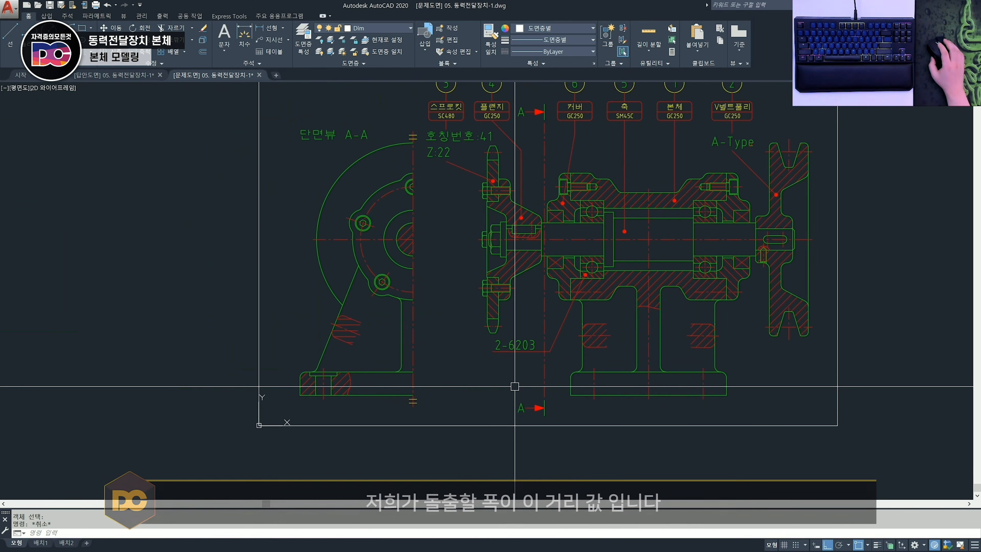
{"action": "scroll", "coordinate": [389, 372], "scroll_direction": "up", "scroll_amount": 2}
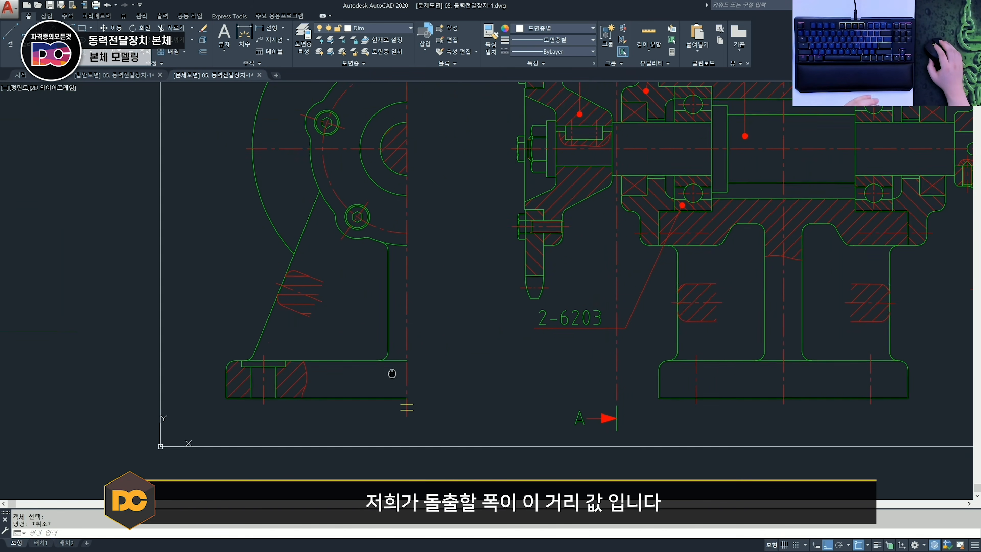
{"action": "key", "text": "space"}
{"action": "left_click", "coordinate": [329, 373]}
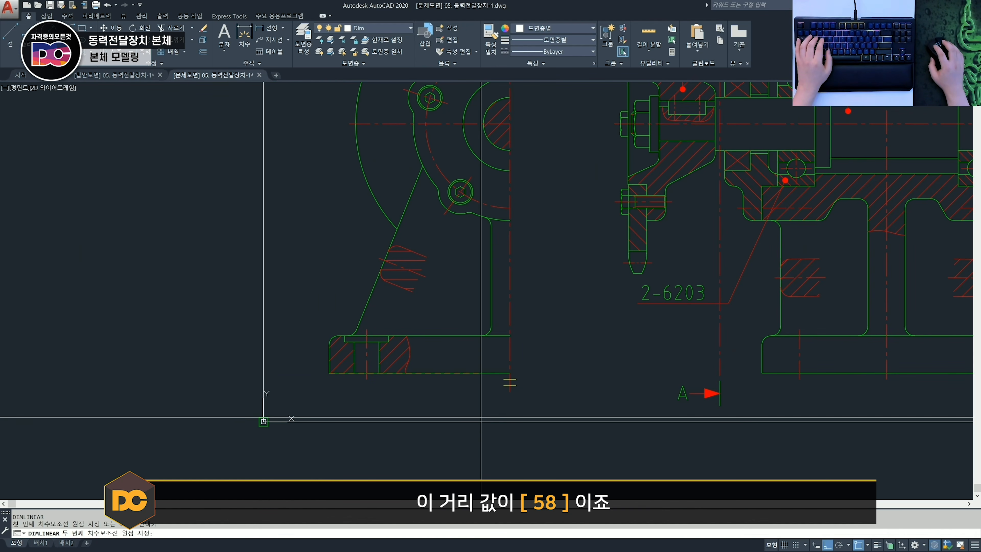
{"action": "left_click", "coordinate": [509, 373]}
{"action": "left_click", "coordinate": [444, 460]}
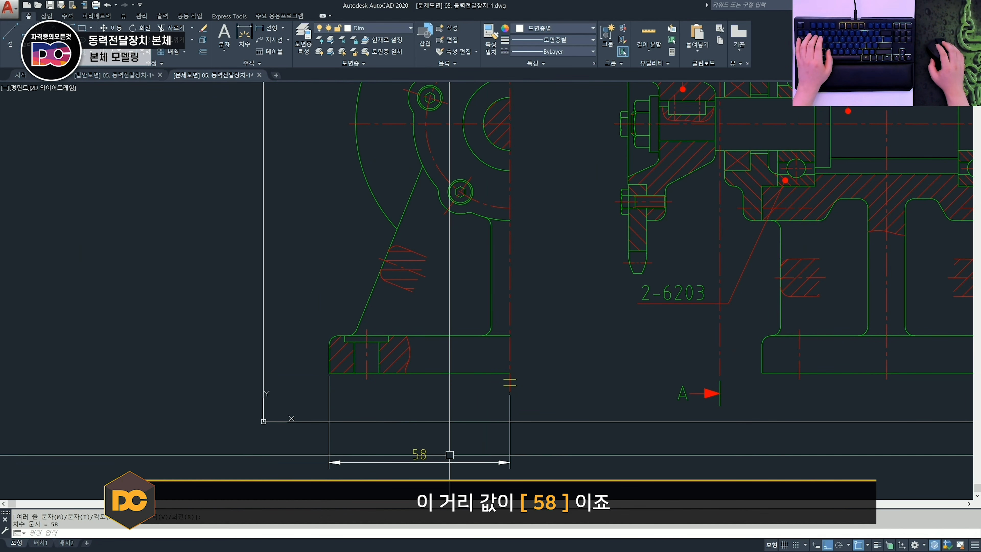
{"action": "middle_click_drag", "start_coordinate": [444, 459], "coordinate": [433, 443]}
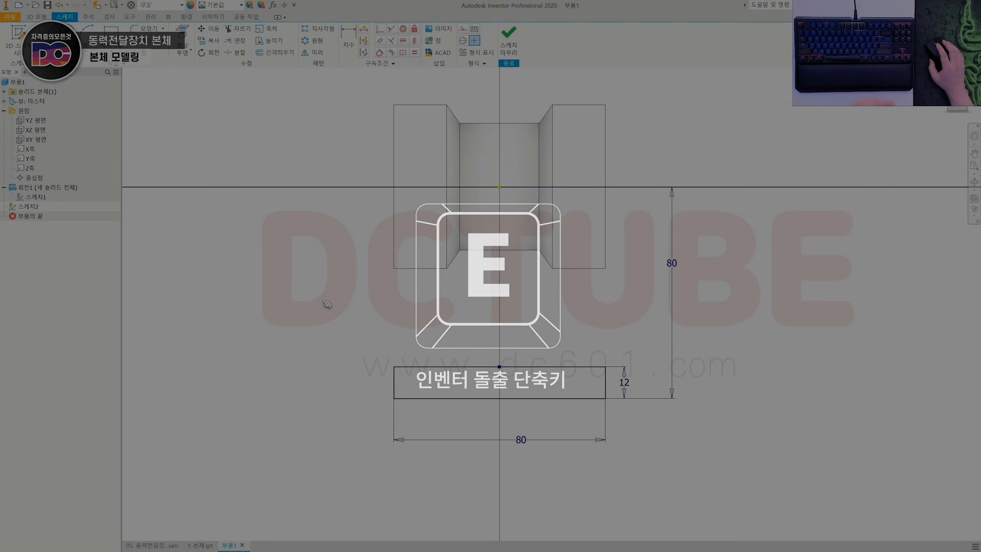
Step: In Inventor, finish the base sketch and extrude the base rectangle 116 mm symmetrically to both sides of the sketch plane
{"action": "key", "text": "e"}
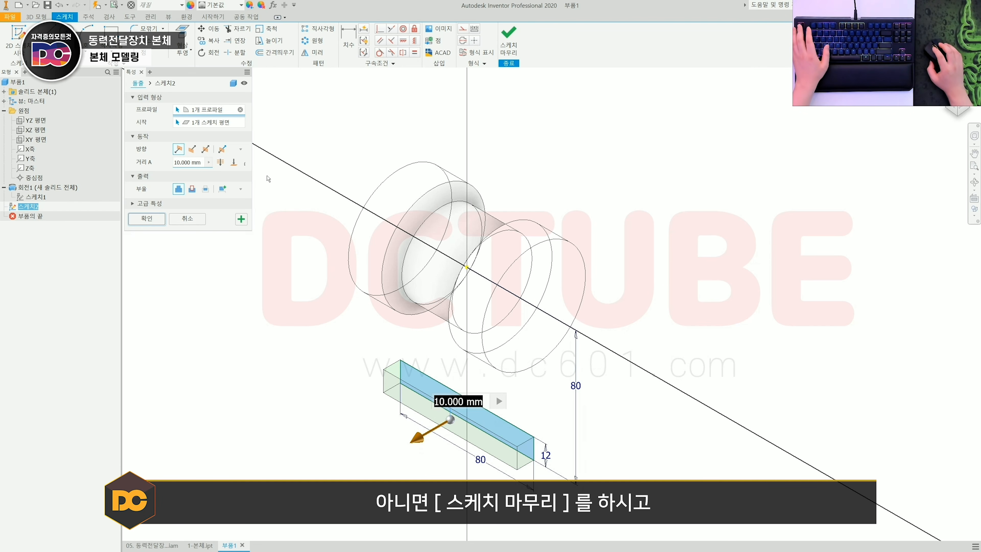
{"action": "key", "text": "Escape"}
{"action": "left_click", "coordinate": [511, 49]}
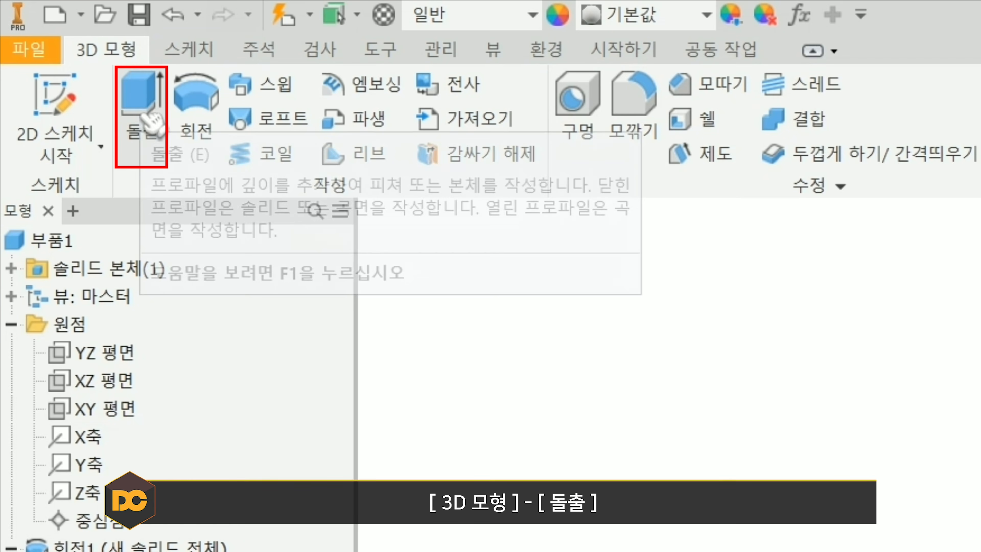
{"action": "left_click", "coordinate": [152, 135]}
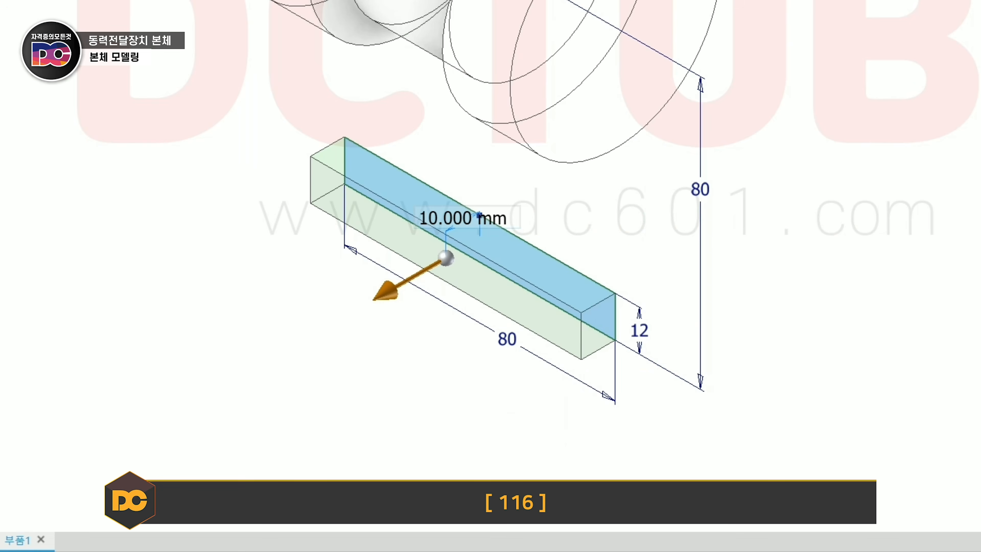
{"action": "type", "text": "116"}
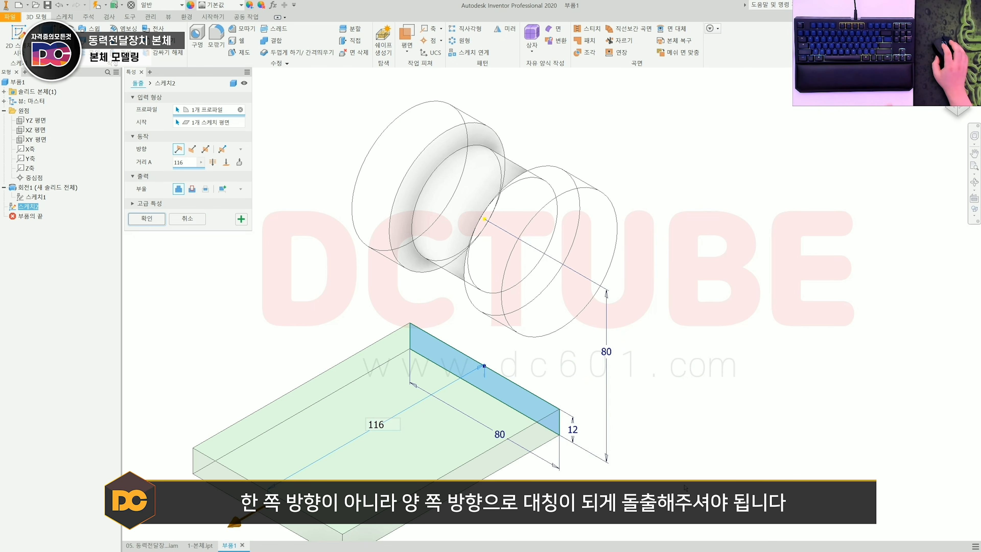
{"action": "left_click", "coordinate": [207, 150]}
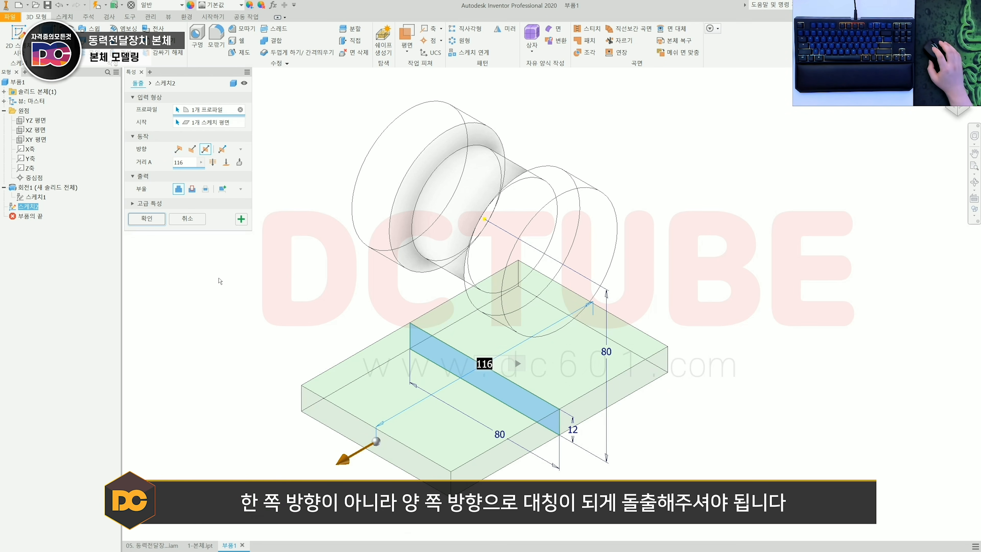
{"action": "left_click", "coordinate": [147, 219]}
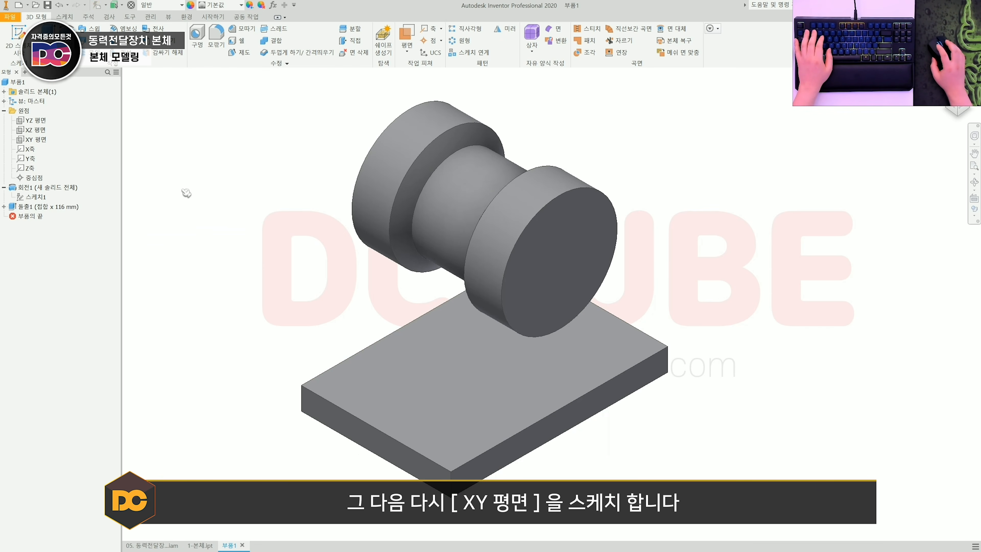
Step: Start a sketch on the XY plane, slice the graphics, and draw a rectangle from the horizontal axis down to the base plate's top edge
{"action": "left_click", "coordinate": [37, 140]}
{"action": "key", "text": "s"}
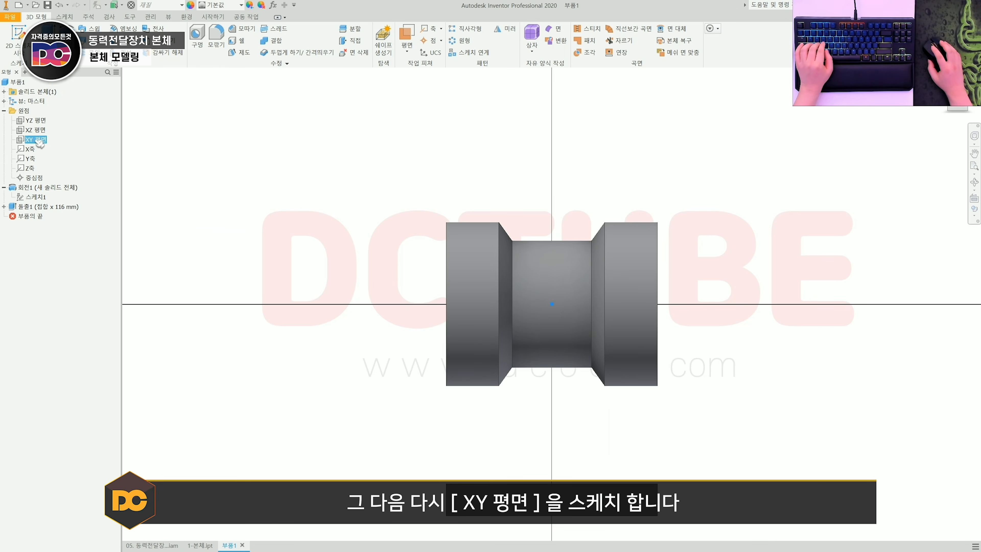
{"action": "middle_click_drag", "start_coordinate": [577, 421], "coordinate": [563, 362]}
{"action": "key", "text": "F7"}
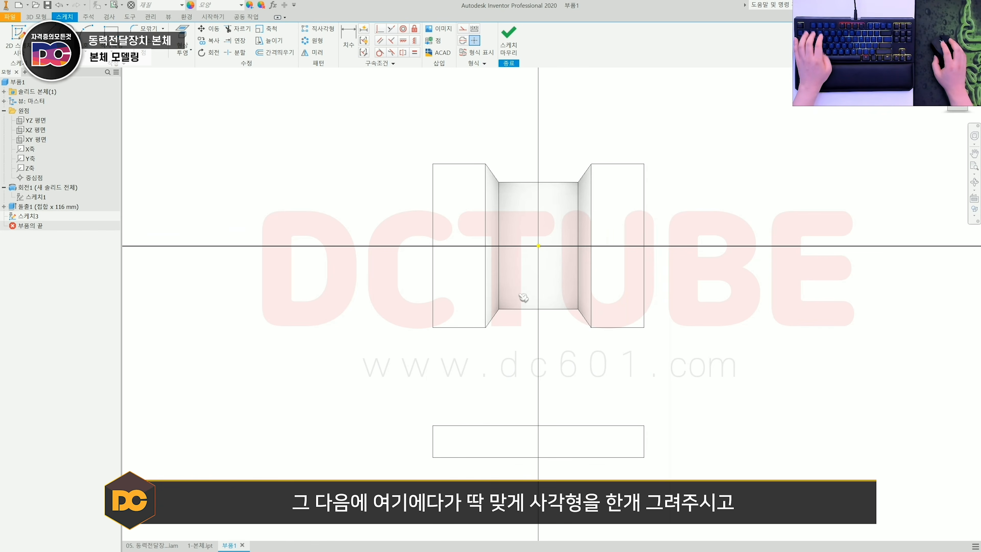
{"action": "left_click", "coordinate": [453, 246]}
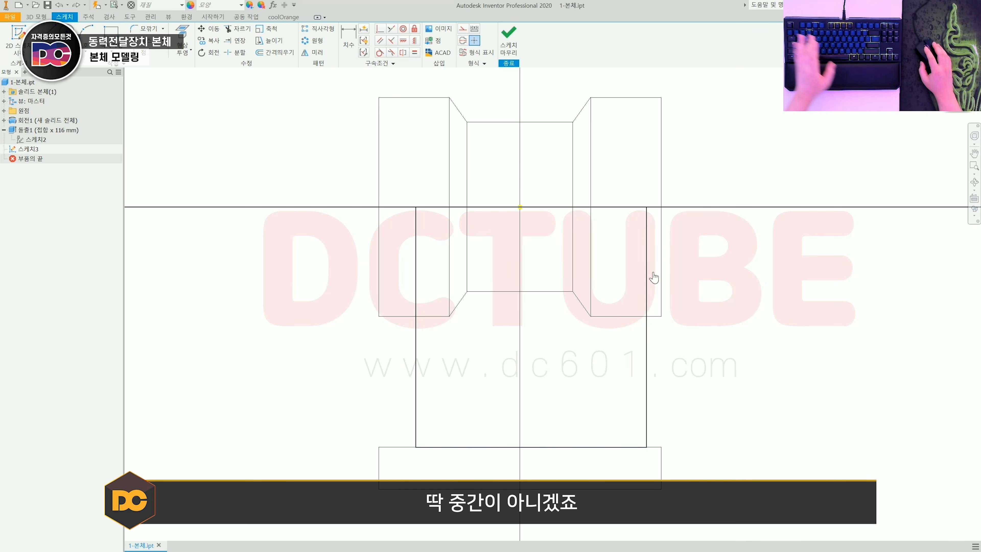
Step: Pull the rectangle's upper corner off the axis, then apply a coincident constraint between its top edge's midpoint and the origin
{"action": "mouse_move", "coordinate": [646, 209]}
{"action": "left_mouse_down"}
{"action": "mouse_move", "coordinate": [546, 344]}
{"action": "mouse_move", "coordinate": [611, 235]}
{"action": "mouse_move", "coordinate": [639, 243]}
{"action": "left_mouse_up"}
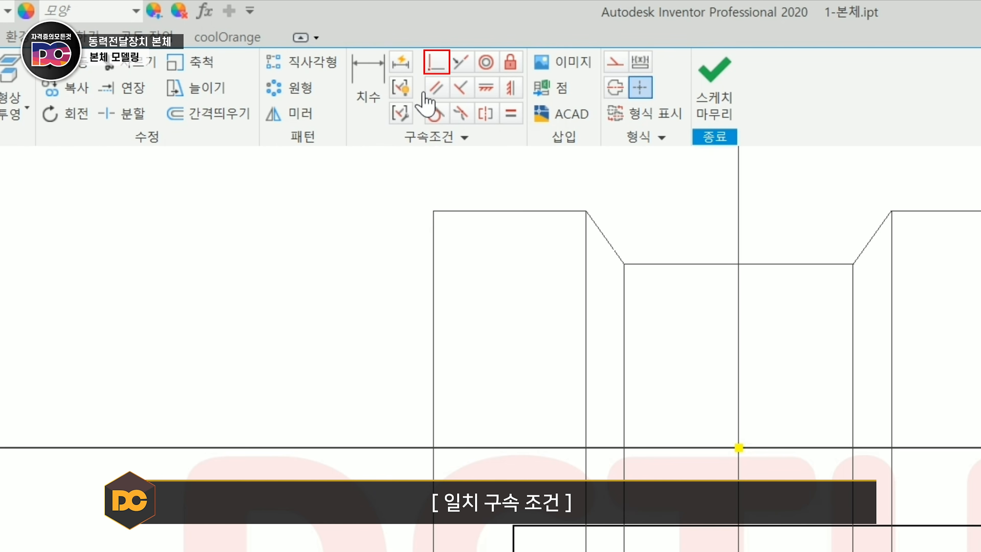
{"action": "left_click", "coordinate": [436, 65]}
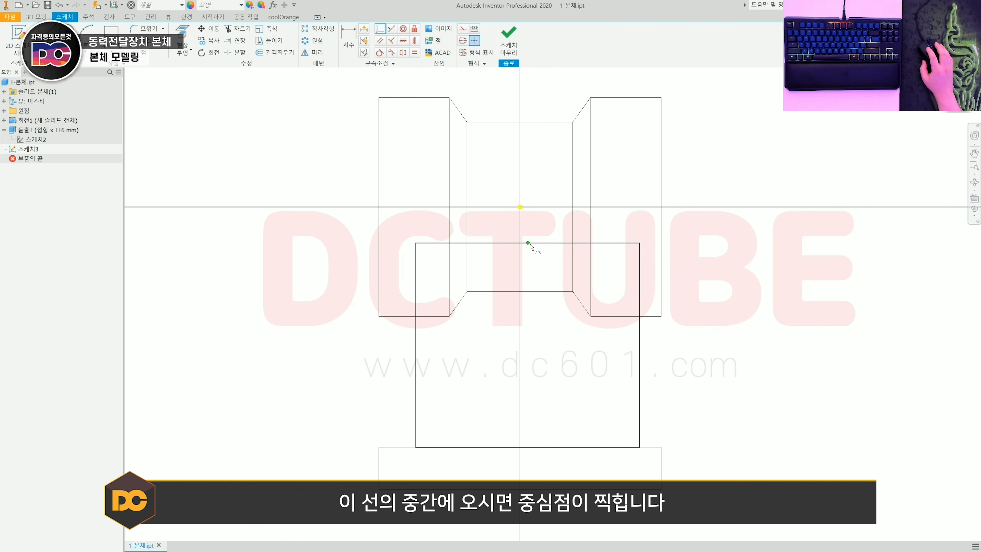
{"action": "scroll", "coordinate": [530, 245], "scroll_direction": "down", "scroll_amount": 3}
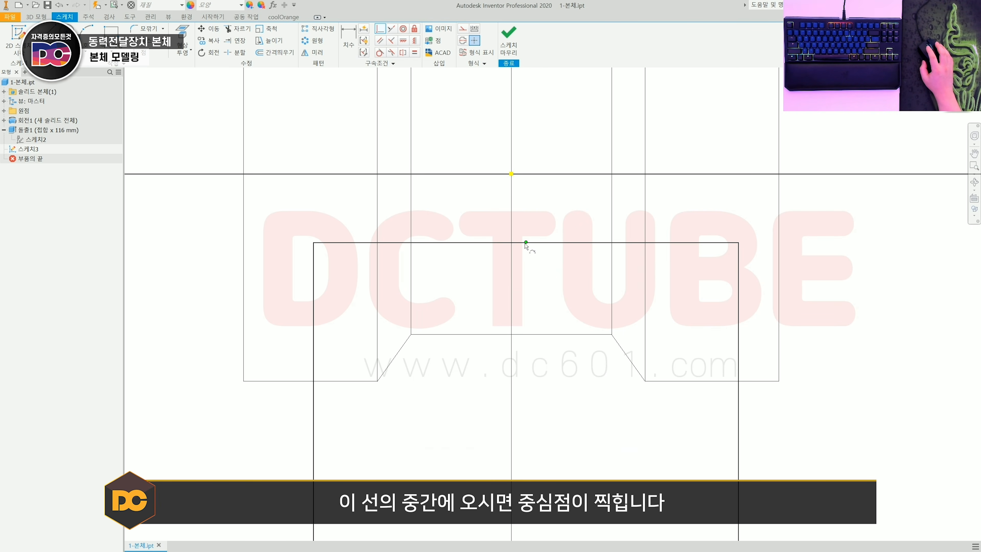
{"action": "left_click", "coordinate": [526, 242]}
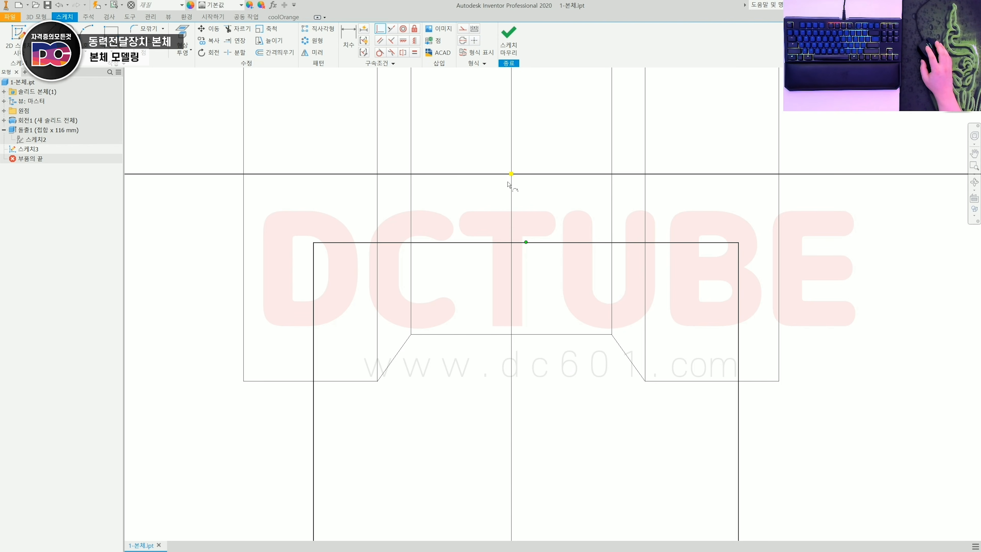
{"action": "left_click", "coordinate": [511, 173]}
{"action": "scroll", "coordinate": [514, 182], "scroll_direction": "up", "scroll_amount": 2}
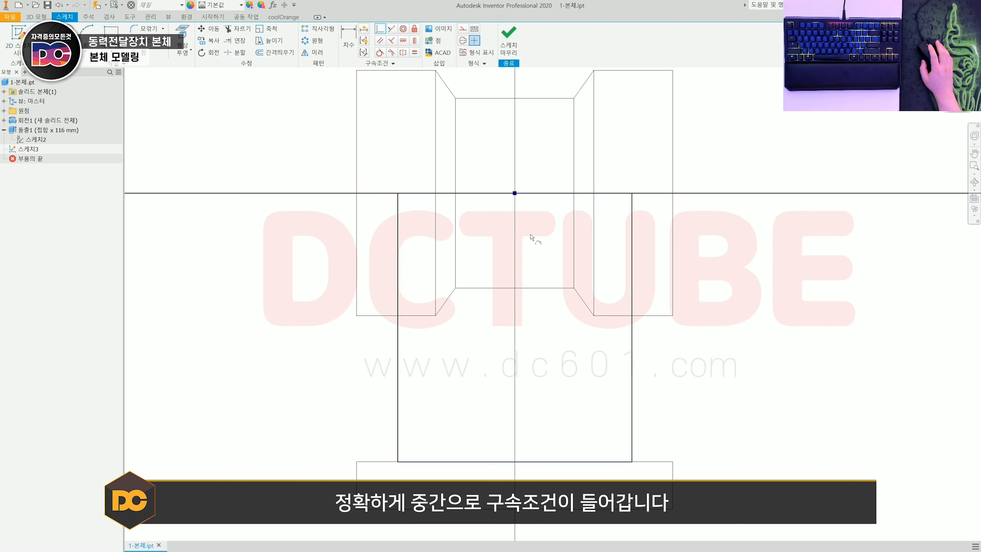
{"action": "key", "text": "Escape"}
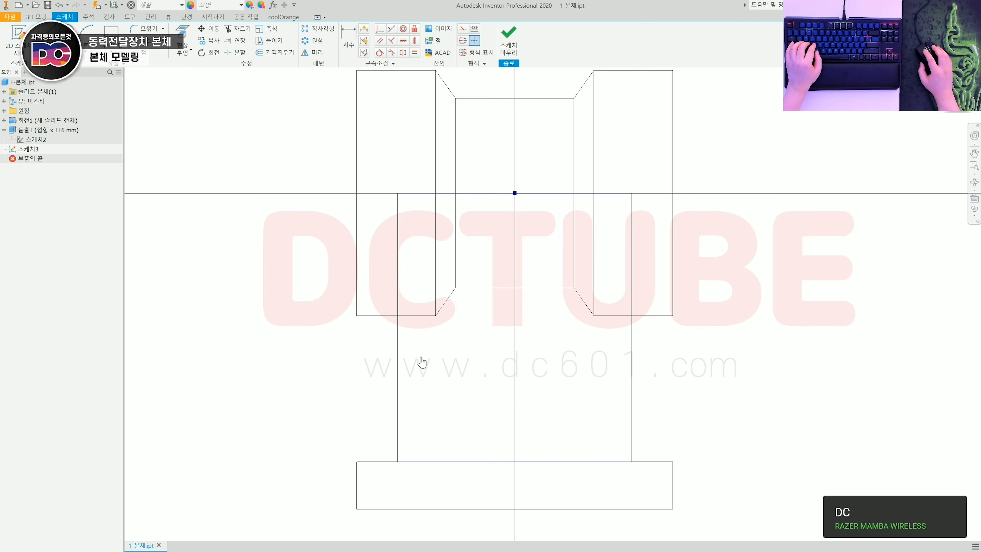
Step: Dimension the rectangle's width between its two vertical sides as 68 mm
{"action": "key", "text": "d"}
{"action": "left_click", "coordinate": [397, 361]}
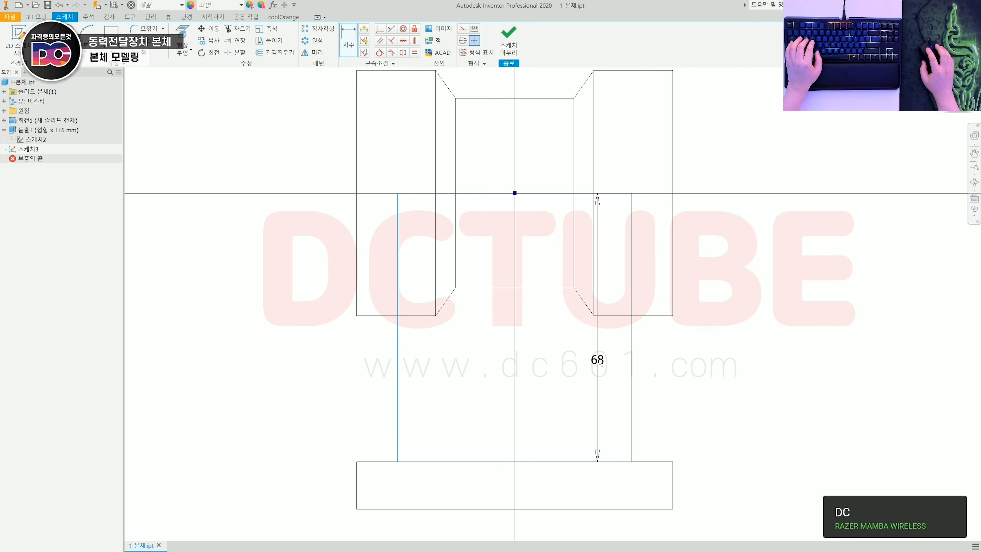
{"action": "left_click", "coordinate": [632, 356]}
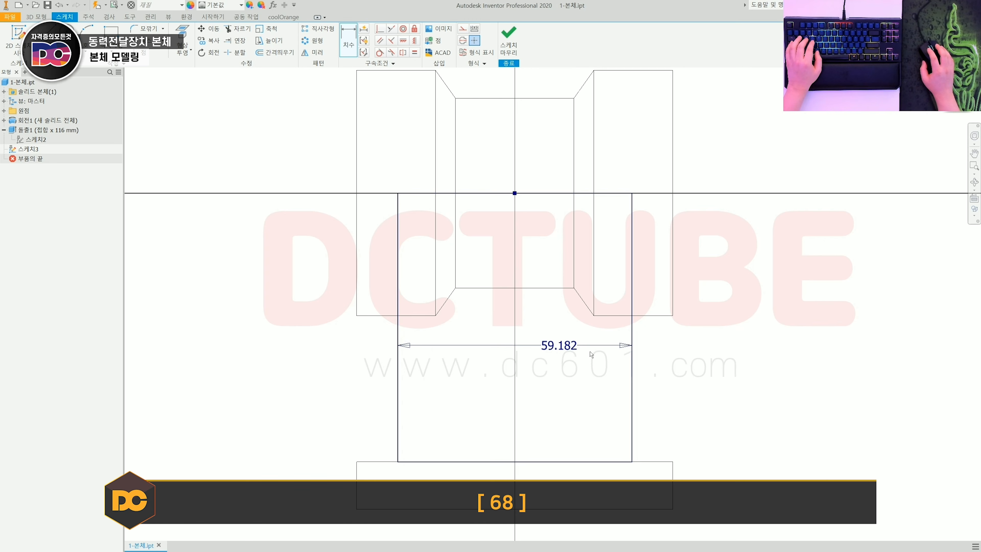
{"action": "left_click", "coordinate": [569, 350]}
{"action": "type", "text": "68"}
{"action": "key", "text": "Return"}
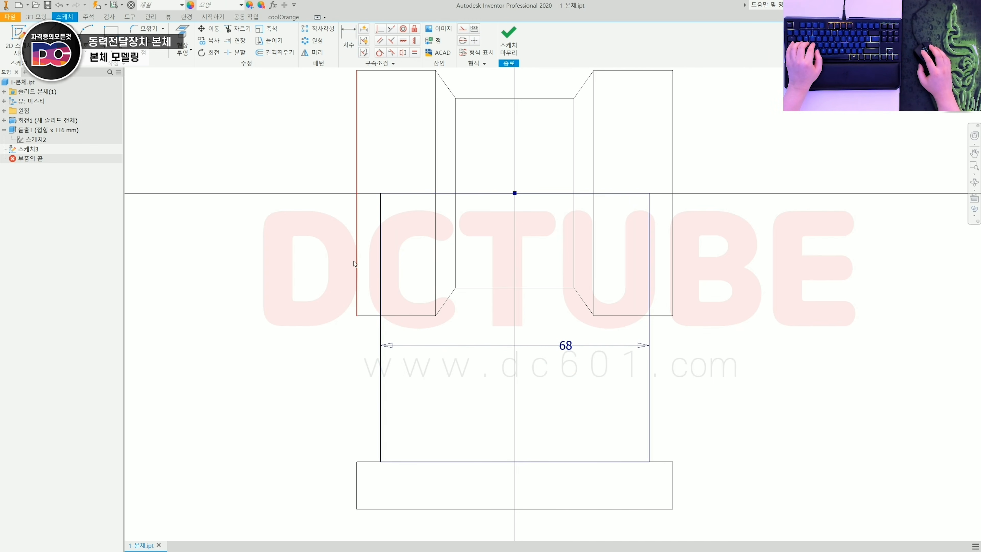
Step: Check the gap between each vertical side of the rectangle and the body's adjacent outer edge with trial dimensions
{"action": "left_click", "coordinate": [356, 266]}
{"action": "left_click", "coordinate": [380, 266]}
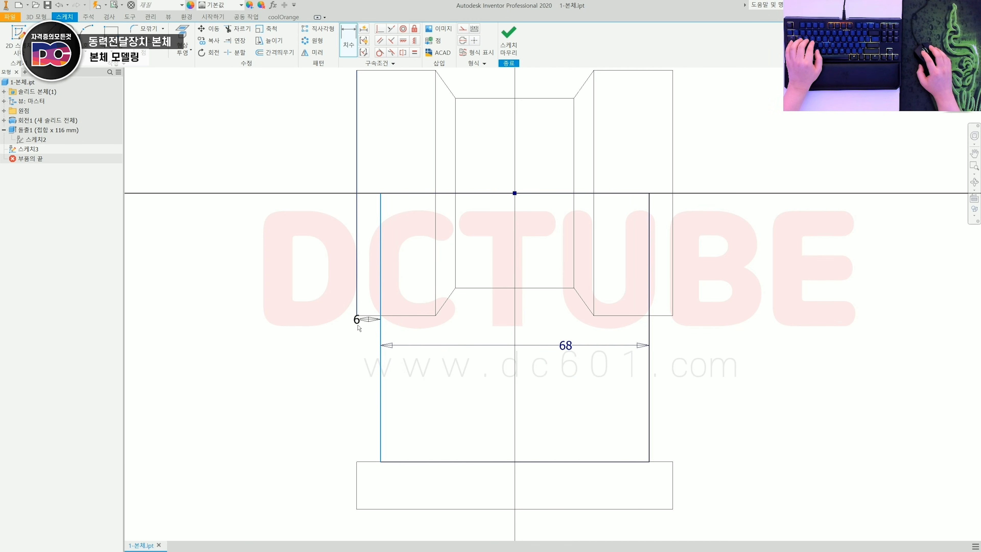
{"action": "key", "text": "Escape"}
{"action": "key", "text": "d"}
{"action": "left_click", "coordinate": [649, 303]}
{"action": "left_click", "coordinate": [673, 303]}
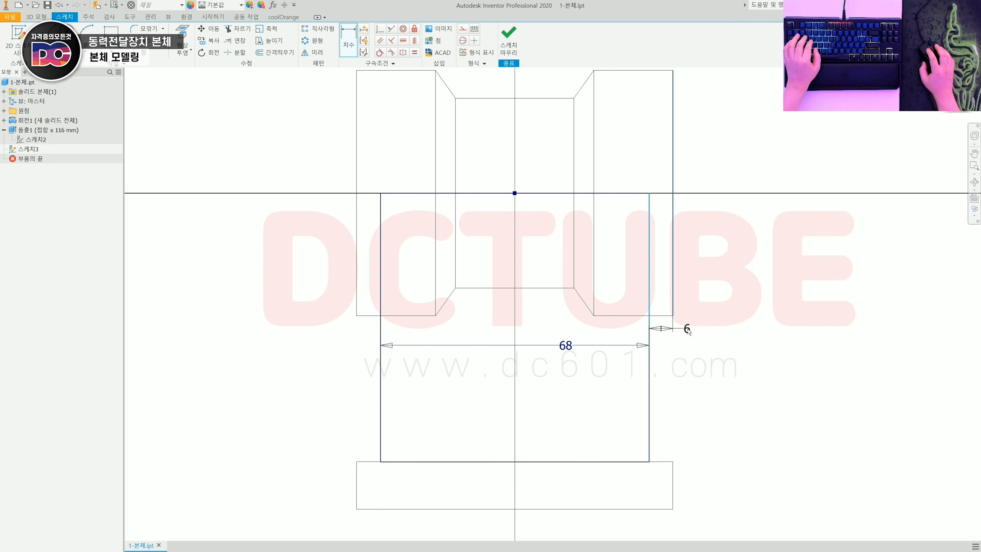
{"action": "left_click", "coordinate": [688, 329]}
{"action": "key", "text": "Escape"}
{"action": "key", "text": "Escape"}
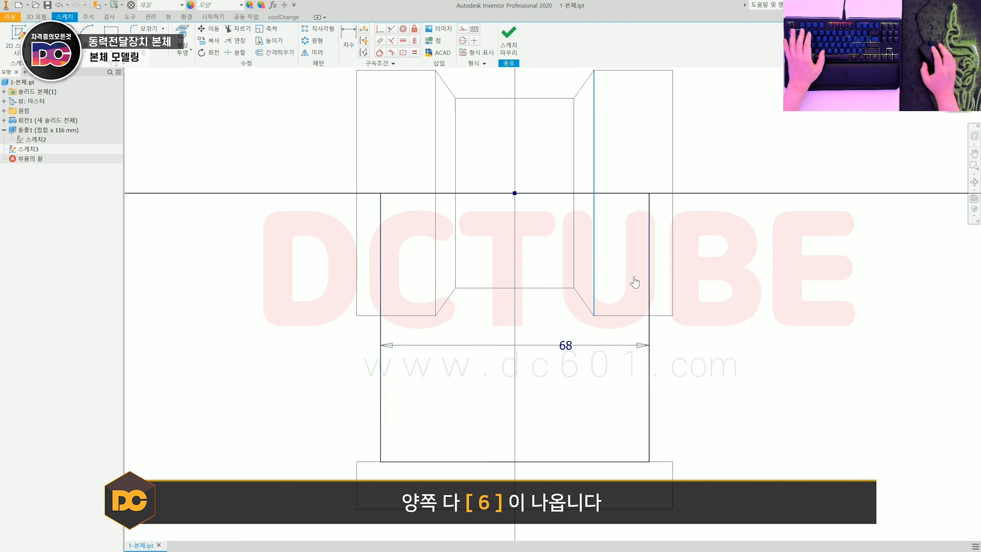
Step: Try to dimension the gap between the rectangle's right side and the body's right outer edge
{"action": "key", "text": "d"}
{"action": "left_click", "coordinate": [649, 262]}
{"action": "left_click", "coordinate": [673, 293]}
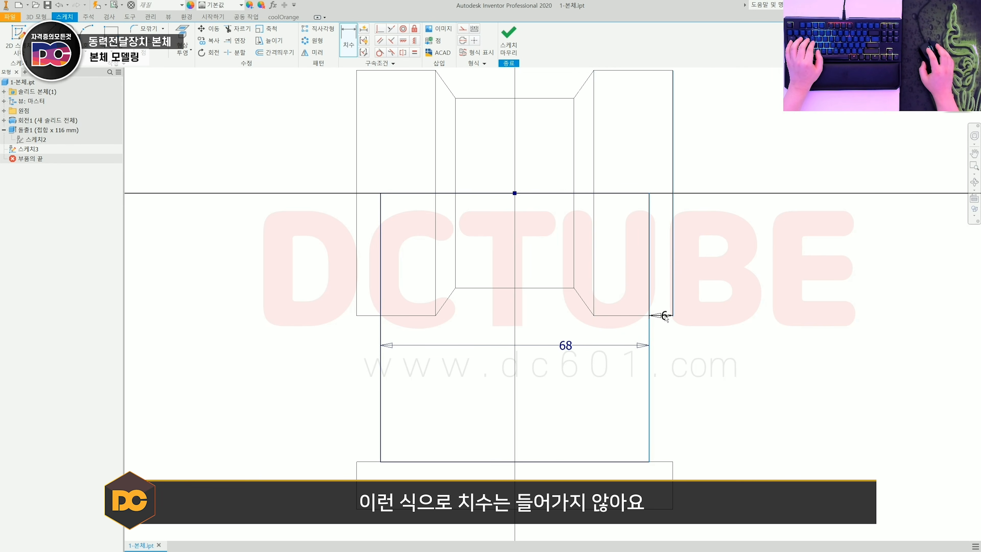
{"action": "left_click", "coordinate": [667, 330]}
{"action": "key", "text": "Escape"}
{"action": "key", "text": "Escape"}
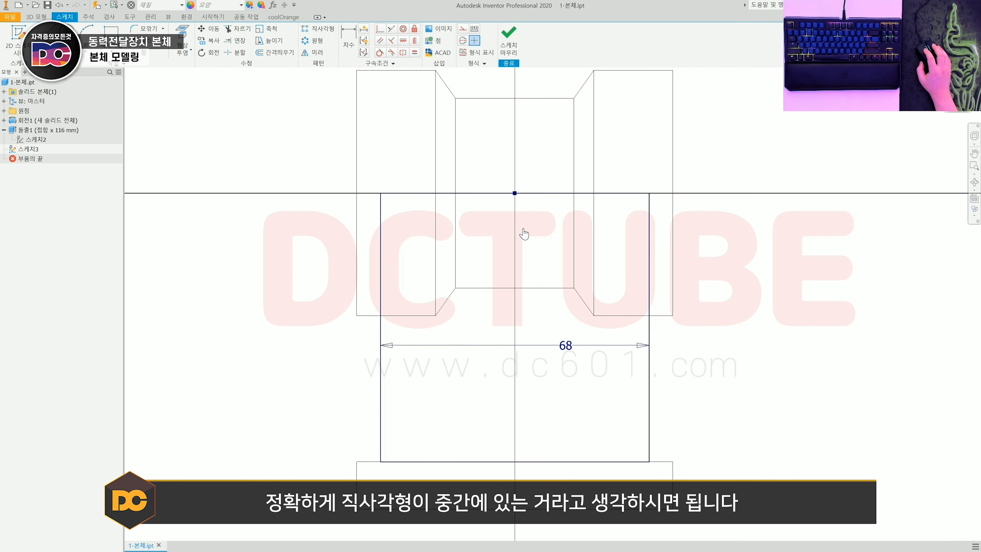
Step: Extrude the support rectangle 12 mm symmetrically about the sketch plane, joined to the body
{"action": "left_click", "coordinate": [701, 343]}
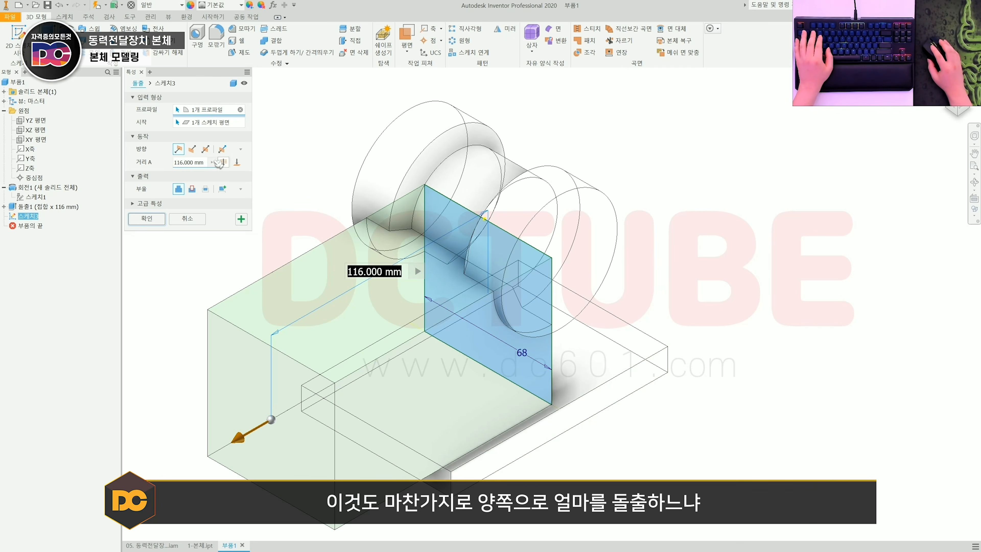
{"action": "left_click", "coordinate": [207, 149]}
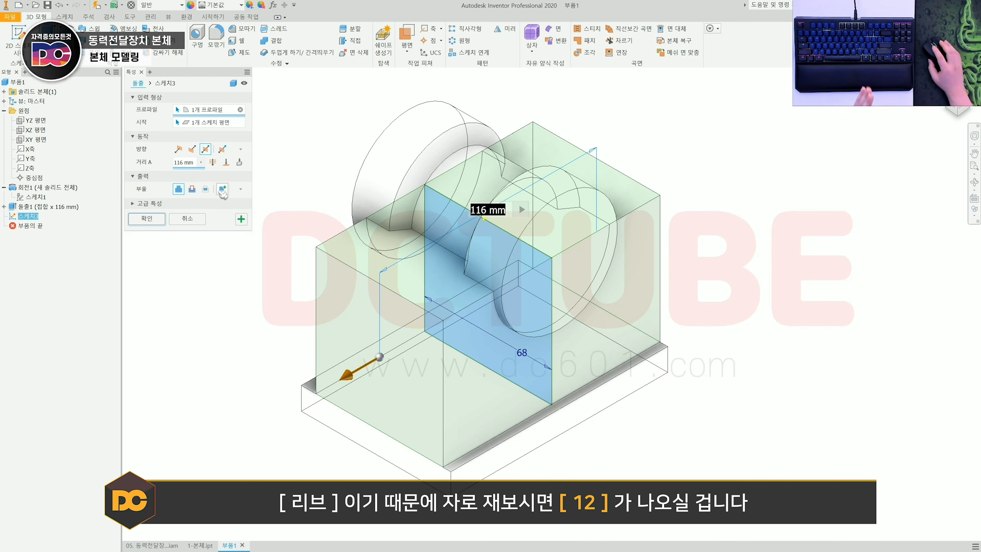
{"action": "type", "text": "12"}
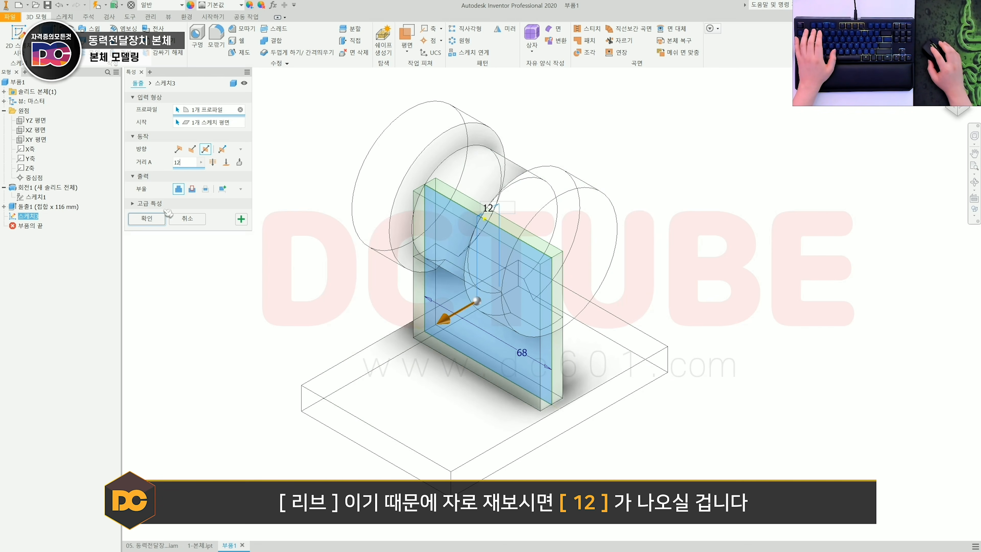
{"action": "left_click", "coordinate": [156, 220]}
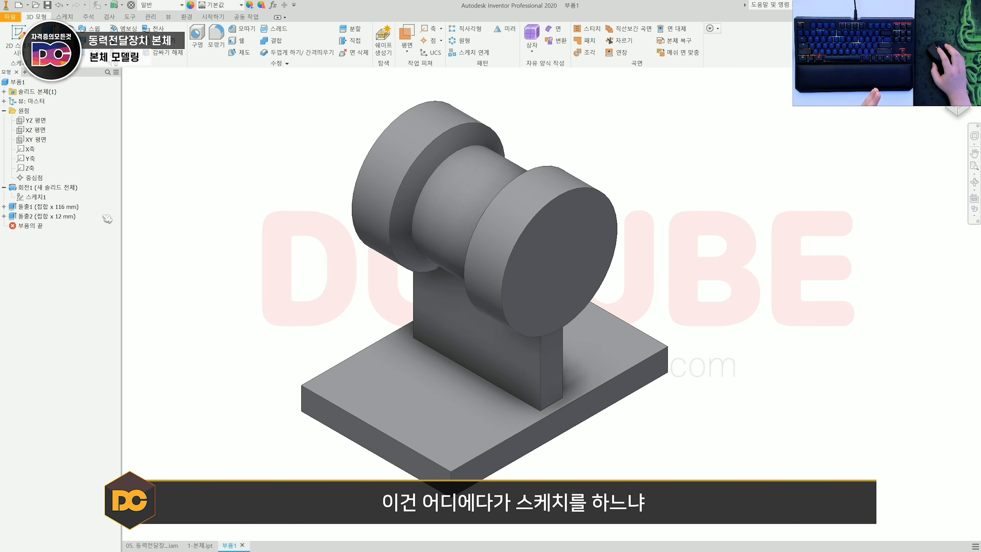
Step: Start a sketch on the YZ plane, turn the view so the base plate lies horizontal, and show the model as wireframe
{"action": "left_click", "coordinate": [36, 120]}
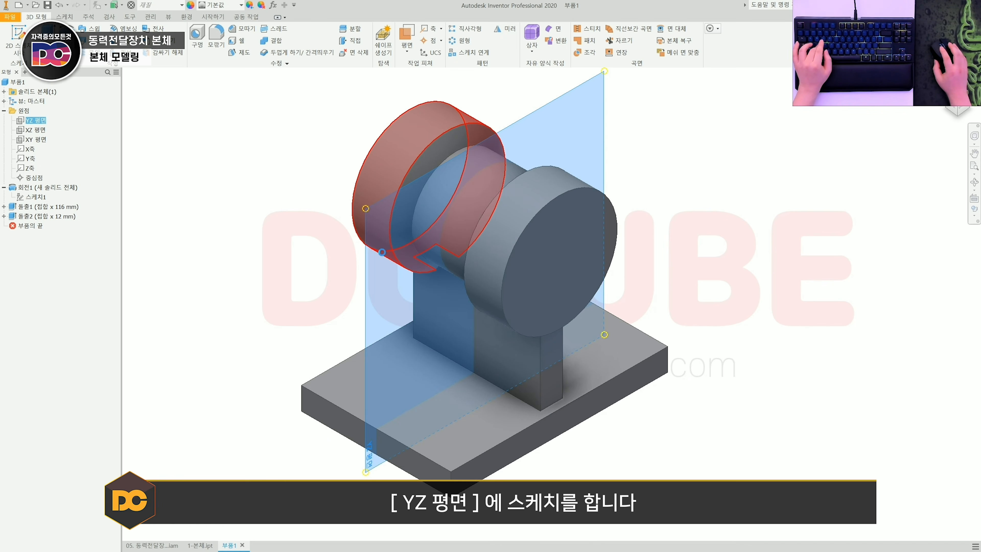
{"action": "key", "text": "s"}
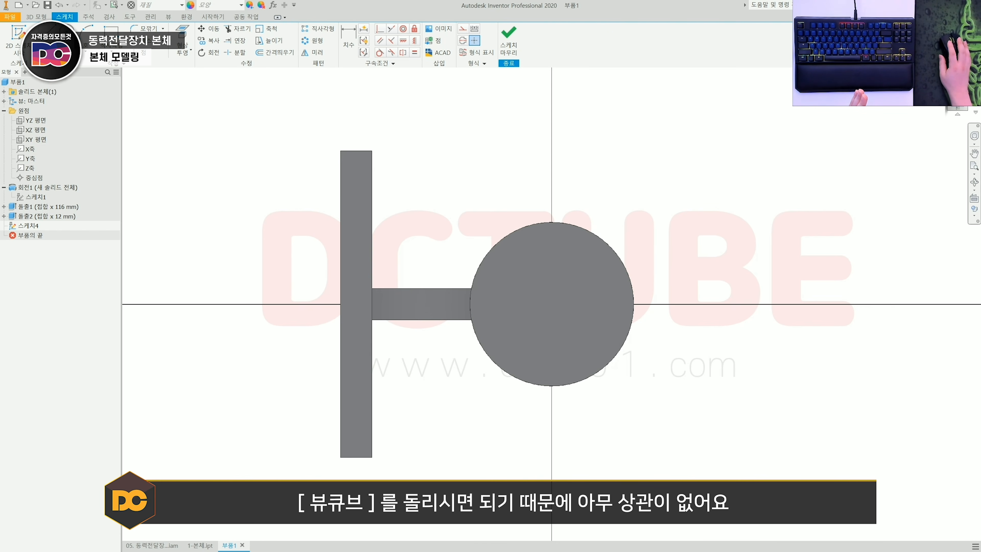
{"action": "left_click", "coordinate": [970, 83]}
{"action": "middle_click_drag", "start_coordinate": [677, 272], "coordinate": [619, 264]}
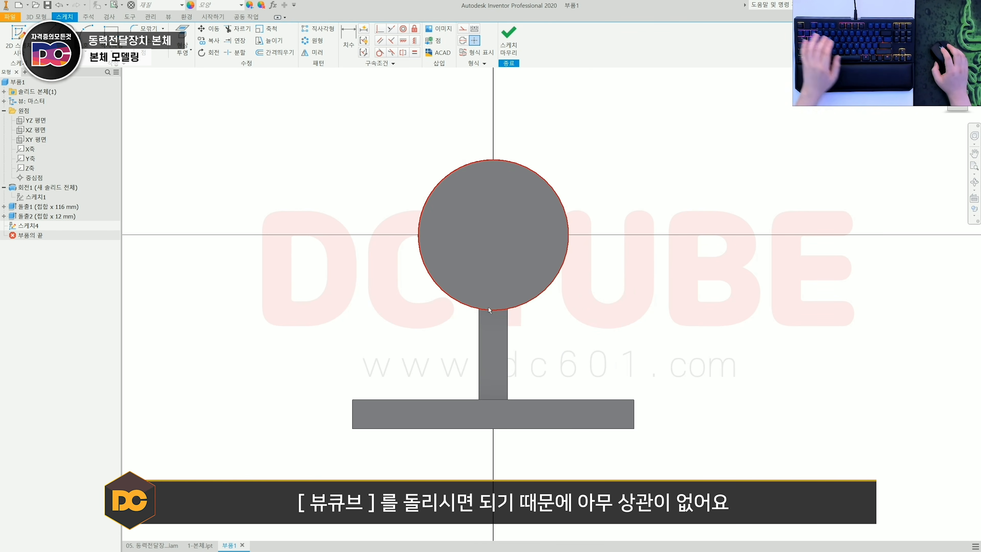
{"action": "key", "text": "alt"}
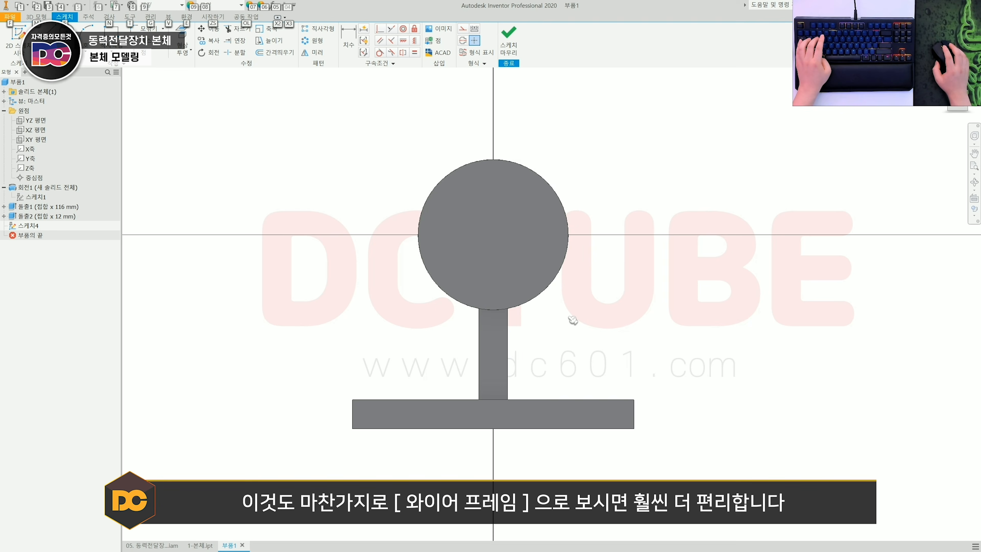
{"action": "key", "text": "alt+3"}
{"action": "middle_click_drag", "start_coordinate": [557, 326], "coordinate": [555, 326]}
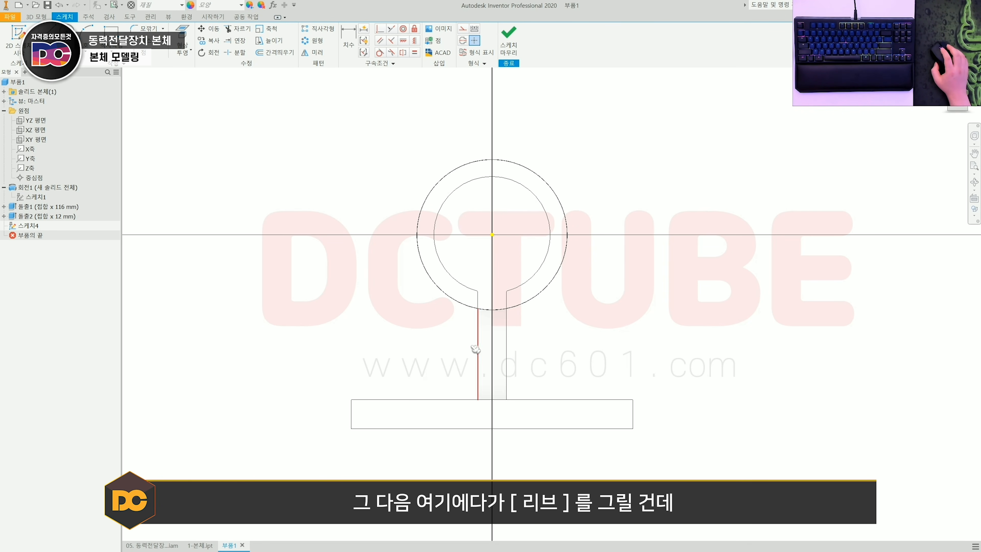
Step: Switch to AutoCAD and dimension the angle between the rib's sloped line and the base plate's top edge
{"action": "key", "text": "alt+Tab"}
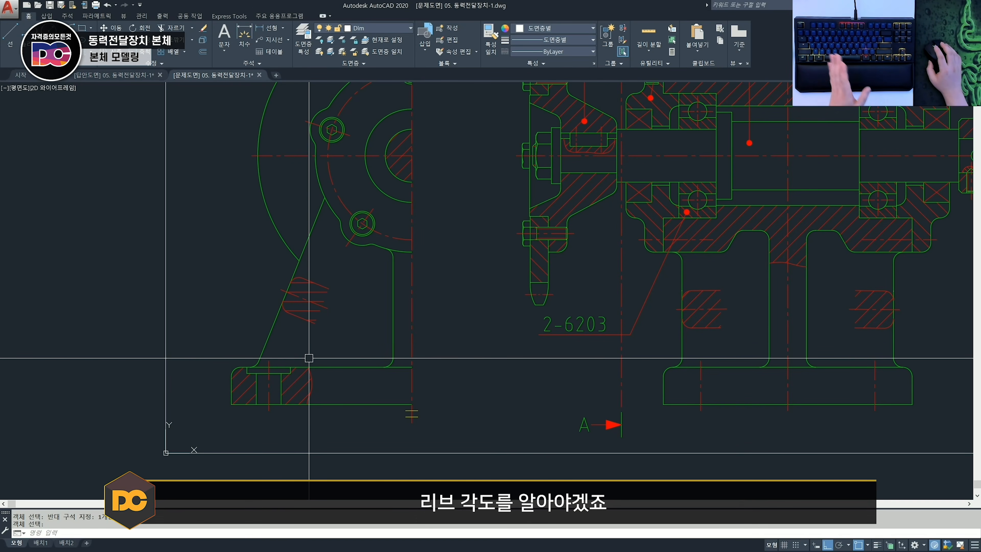
{"action": "middle_click_drag", "start_coordinate": [296, 345], "coordinate": [294, 355]}
{"action": "type", "text": "e"}
{"action": "key", "text": "space"}
{"action": "left_click", "coordinate": [269, 339]}
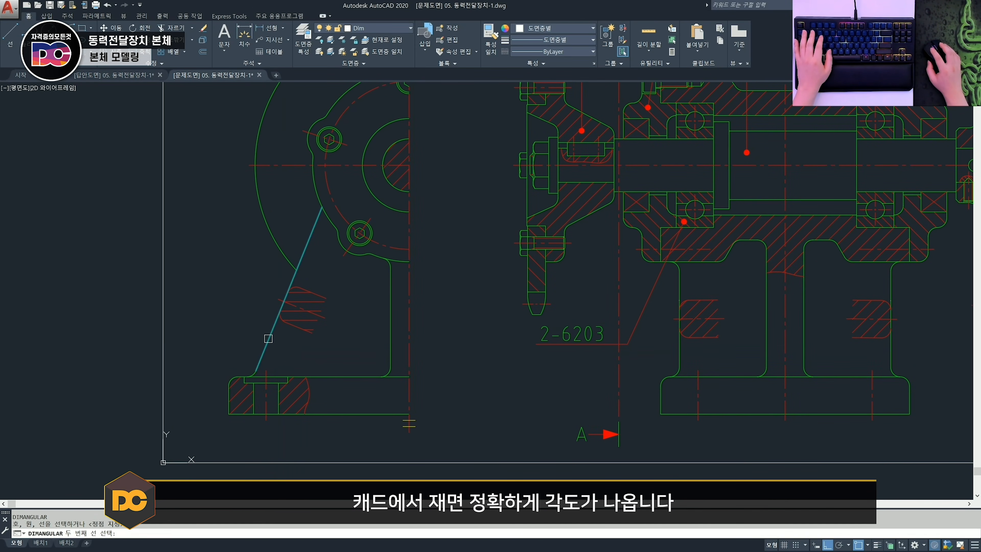
{"action": "left_click", "coordinate": [322, 376]}
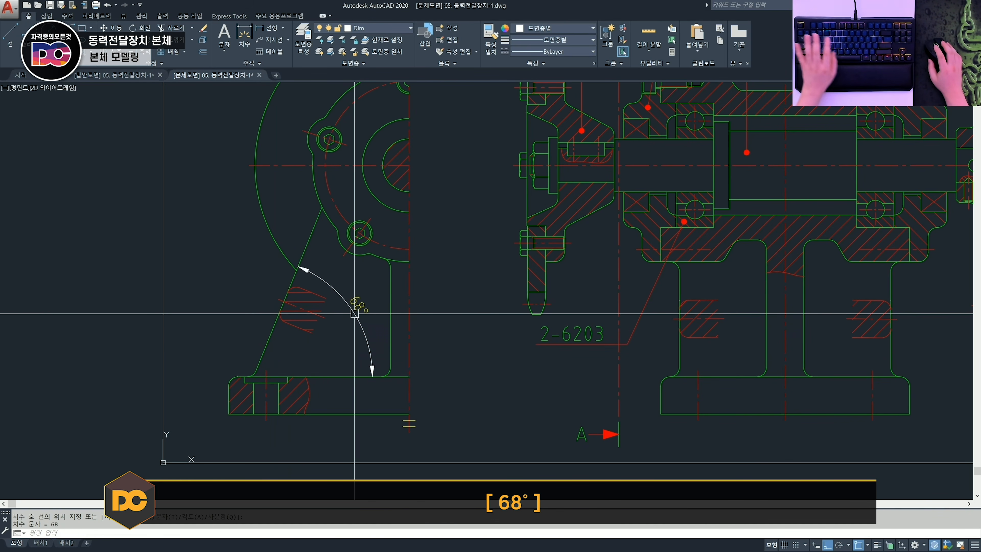
{"action": "left_click", "coordinate": [356, 314]}
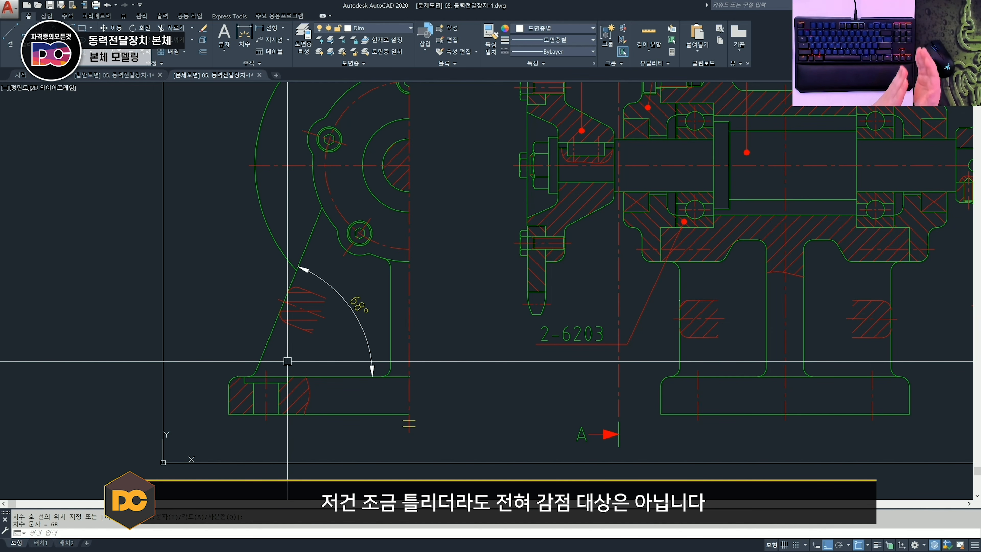
Step: Try dimensioning the horizontal distance from the base plate's outer edge to the lower end of the sloped rib line
{"action": "type", "text": "dli"}
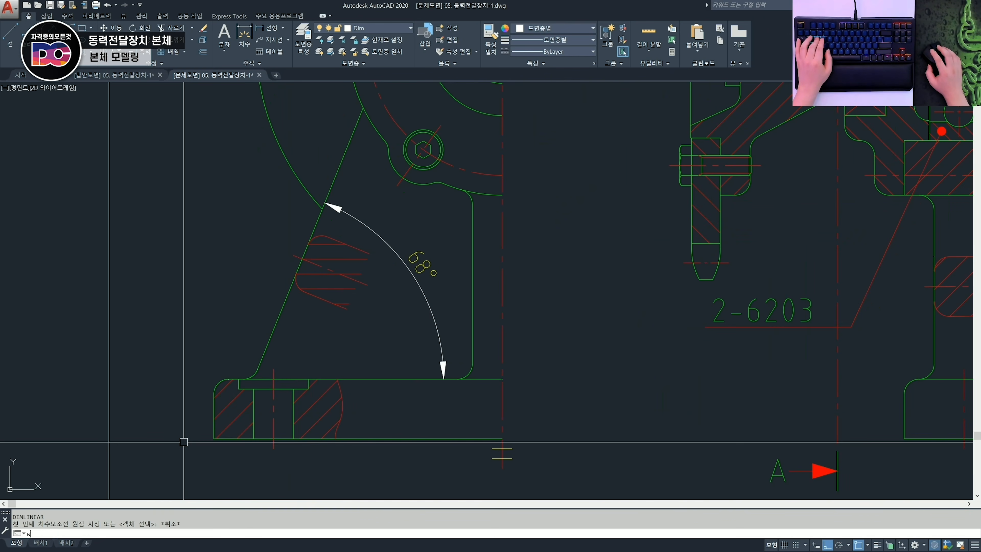
{"action": "key", "text": "space"}
{"action": "left_click", "coordinate": [214, 438]}
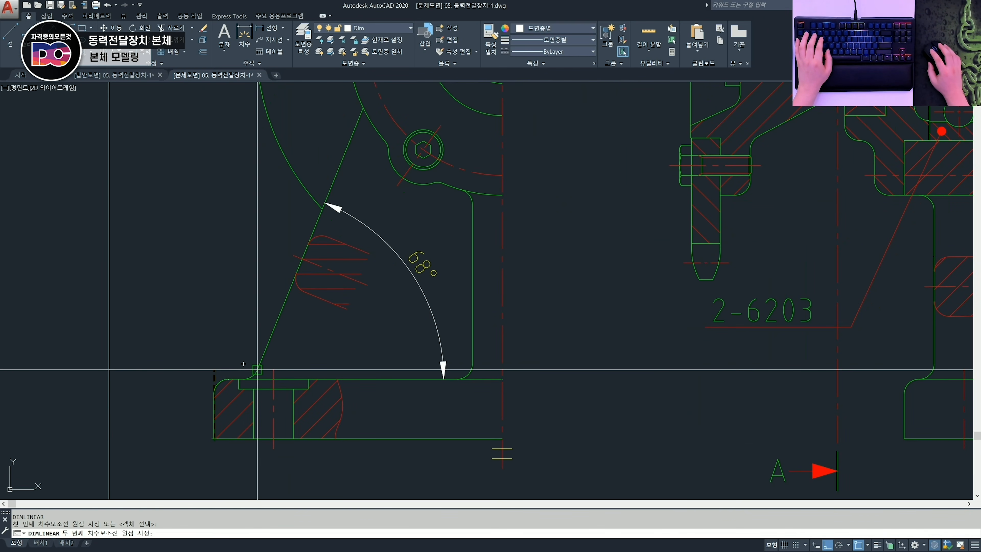
{"action": "left_click", "coordinate": [256, 370]}
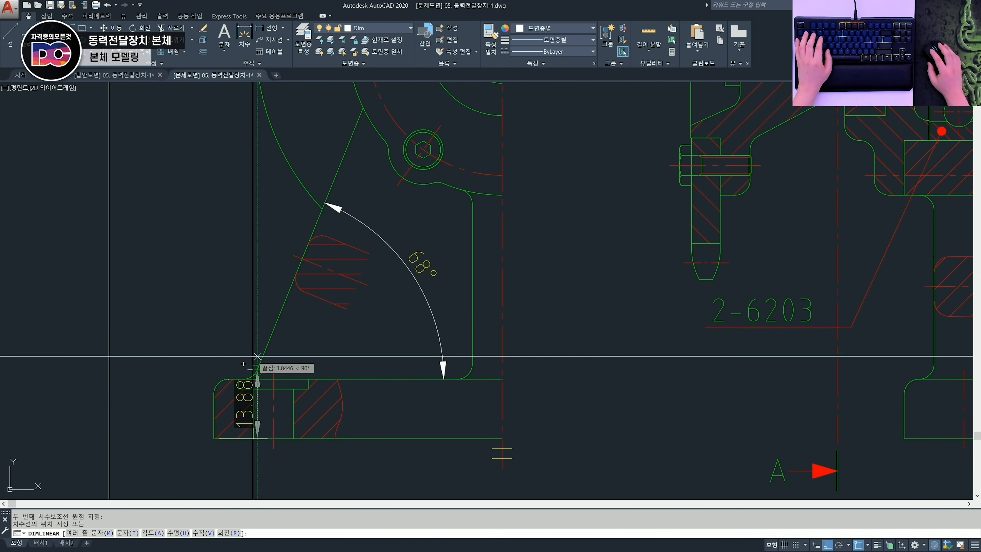
{"action": "left_click", "coordinate": [224, 255]}
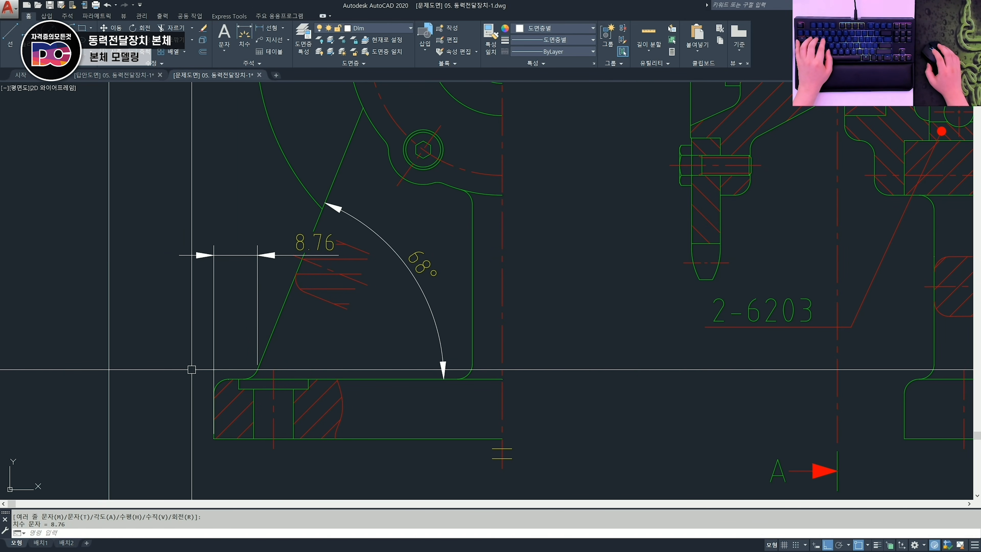
{"action": "scroll", "coordinate": [201, 358], "scroll_direction": "up", "scroll_amount": 2}
{"action": "type", "text": "es"}
{"action": "key", "text": "Return"}
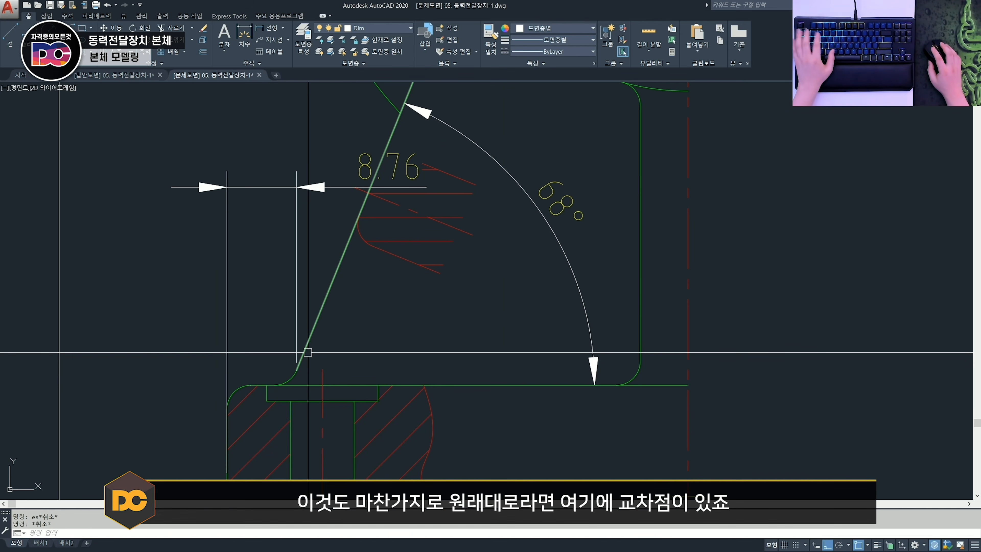
{"action": "key", "text": "Escape"}
Step: Dimension the horizontal distance from the base plate's outer edge to the rib line's intersection with its top, and remove the earlier trial dimension
{"action": "scroll", "coordinate": [288, 388], "scroll_direction": "up", "scroll_amount": 2}
{"action": "type", "text": "dli"}
{"action": "key", "text": "space"}
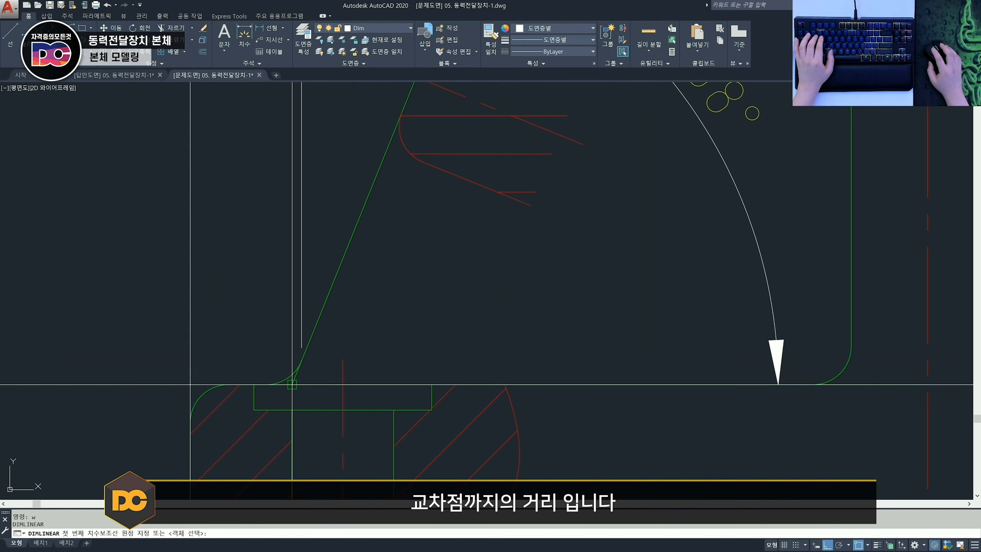
{"action": "left_click", "coordinate": [292, 385]}
{"action": "left_click", "coordinate": [190, 422]}
{"action": "scroll", "coordinate": [227, 298], "scroll_direction": "down", "scroll_amount": 3}
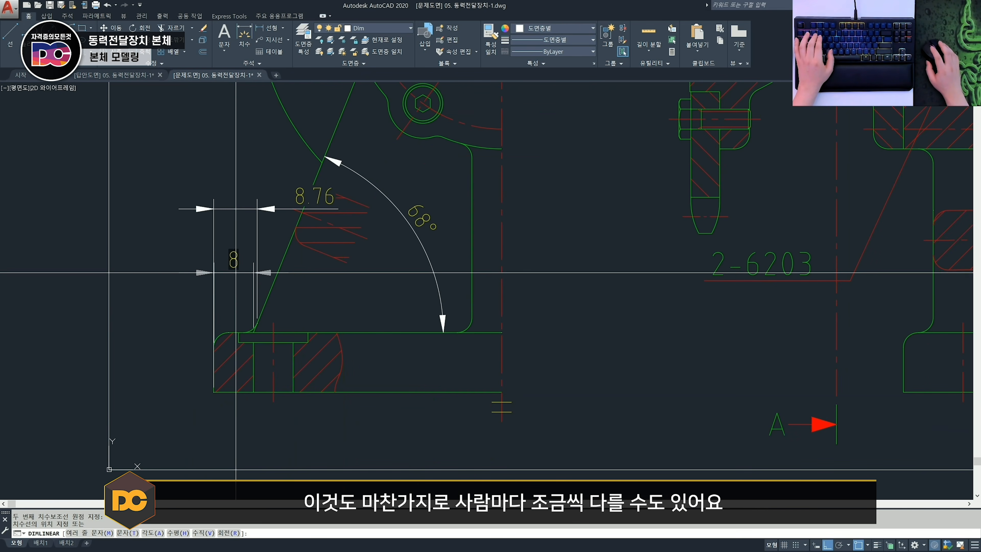
{"action": "left_click", "coordinate": [238, 271]}
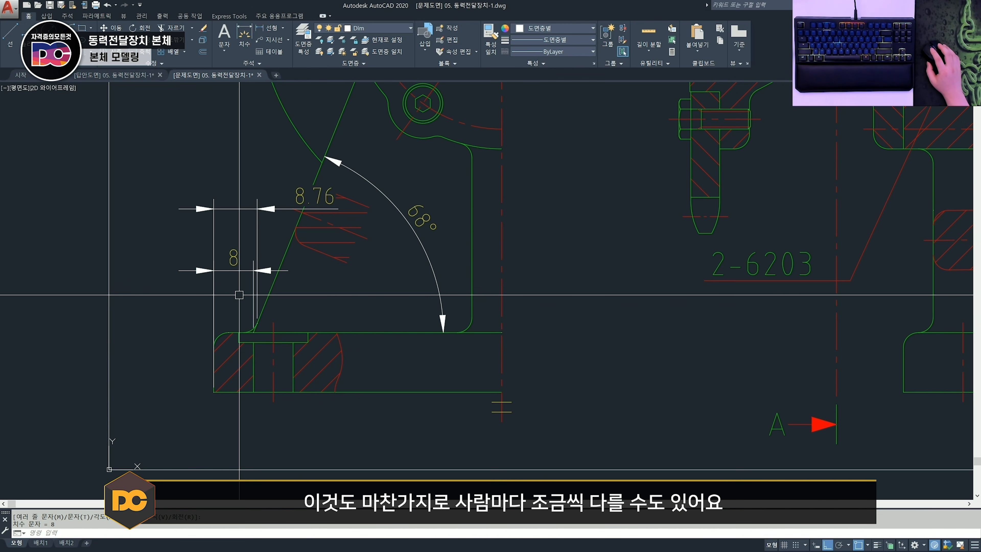
{"action": "scroll", "coordinate": [239, 294], "scroll_direction": "down", "scroll_amount": 3}
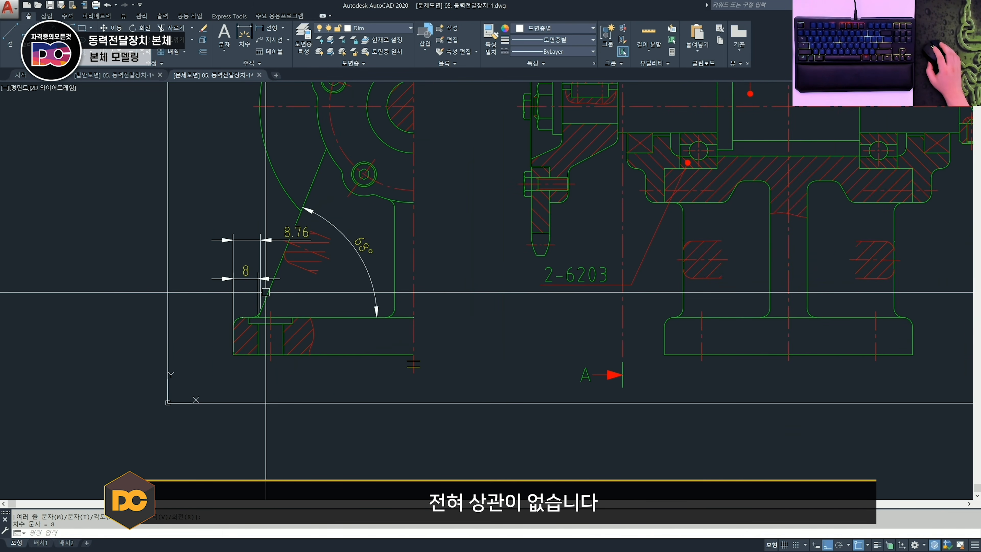
{"action": "key", "text": "Escape"}
{"action": "scroll", "coordinate": [258, 232], "scroll_direction": "up", "scroll_amount": 2}
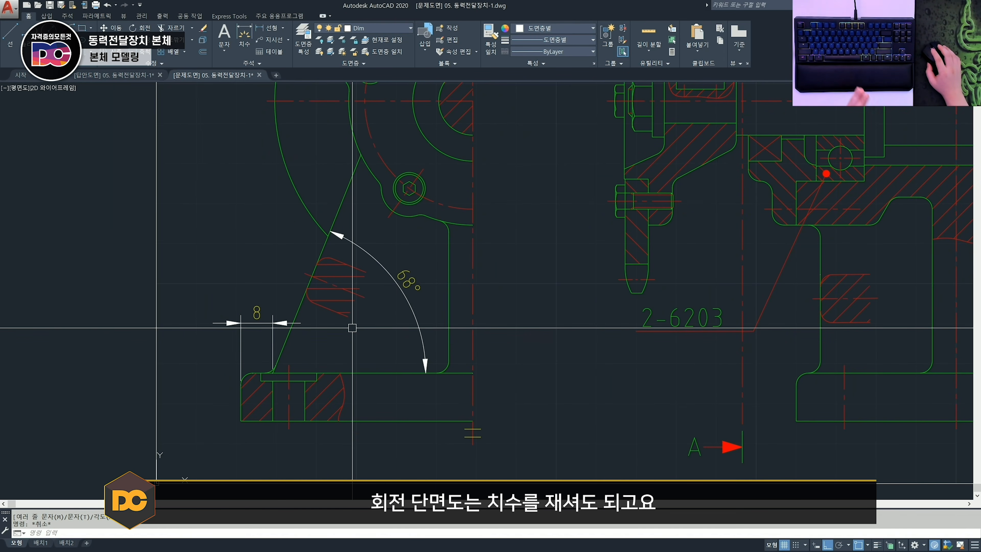
Step: Measure the rib's thickness on its revolved section beside the sloped line with an aligned dimension
{"action": "type", "text": "dal"}
{"action": "key", "text": "space"}
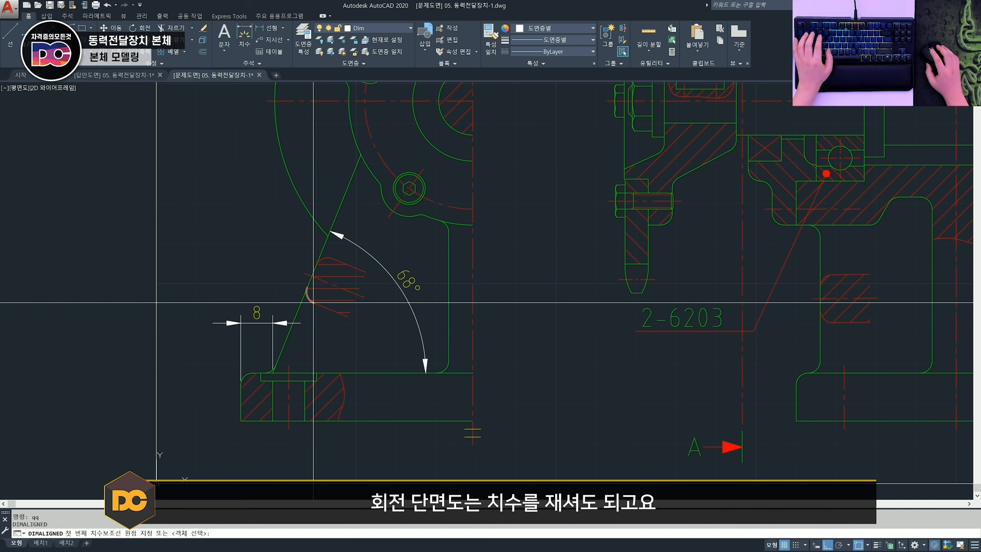
{"action": "left_click", "coordinate": [314, 303]}
{"action": "left_click", "coordinate": [333, 259]}
{"action": "left_click", "coordinate": [265, 237]}
{"action": "key", "text": "Escape"}
{"action": "scroll", "coordinate": [267, 252], "scroll_direction": "down", "scroll_amount": 2}
Step: Measure the rib's thickness in the front section view with a linear dimension between its two vertical edges
{"action": "middle_click_drag", "start_coordinate": [585, 274], "coordinate": [456, 283]}
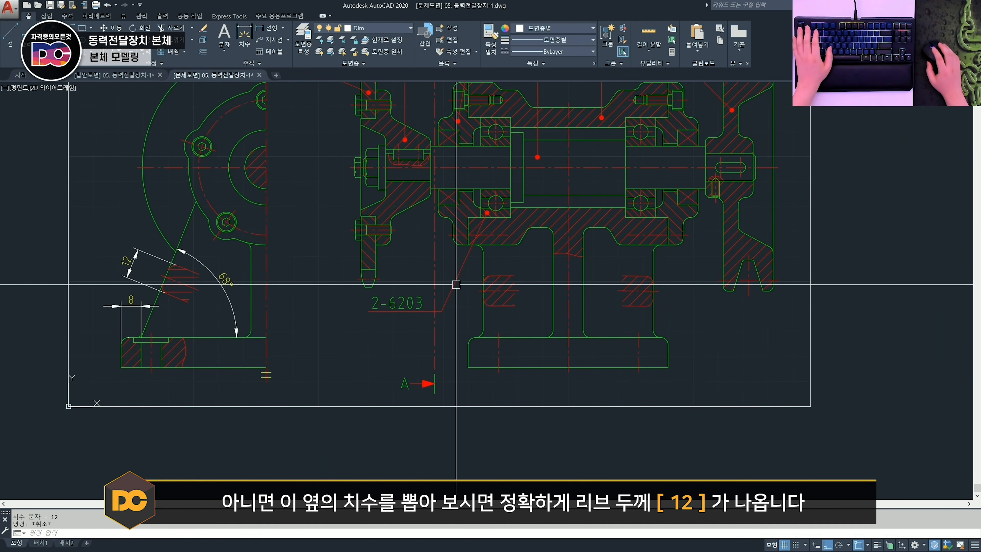
{"action": "scroll", "coordinate": [599, 312], "scroll_direction": "up", "scroll_amount": 2}
{"action": "type", "text": "w"}
{"action": "key", "text": "space"}
{"action": "left_click", "coordinate": [521, 325]}
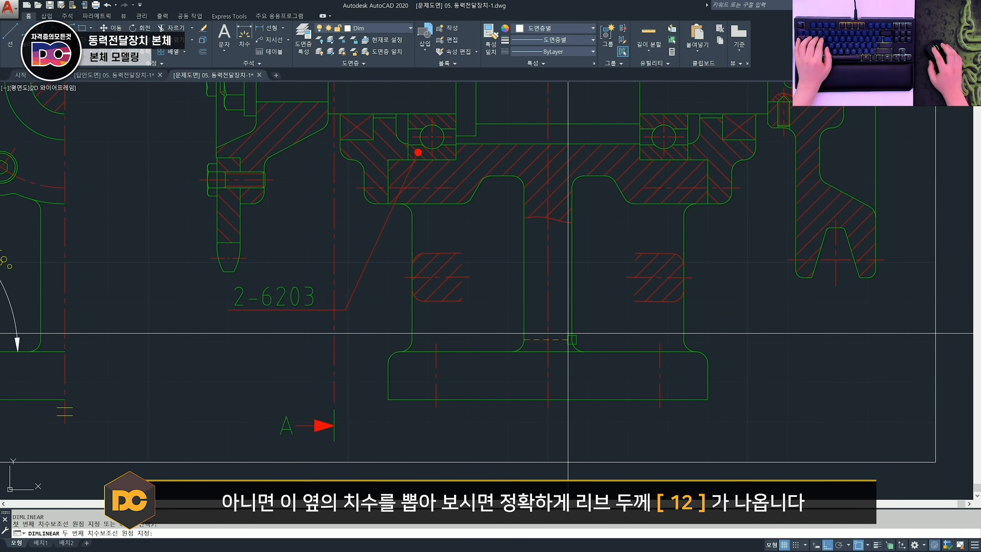
{"action": "left_click", "coordinate": [569, 341]}
{"action": "left_click", "coordinate": [569, 430]}
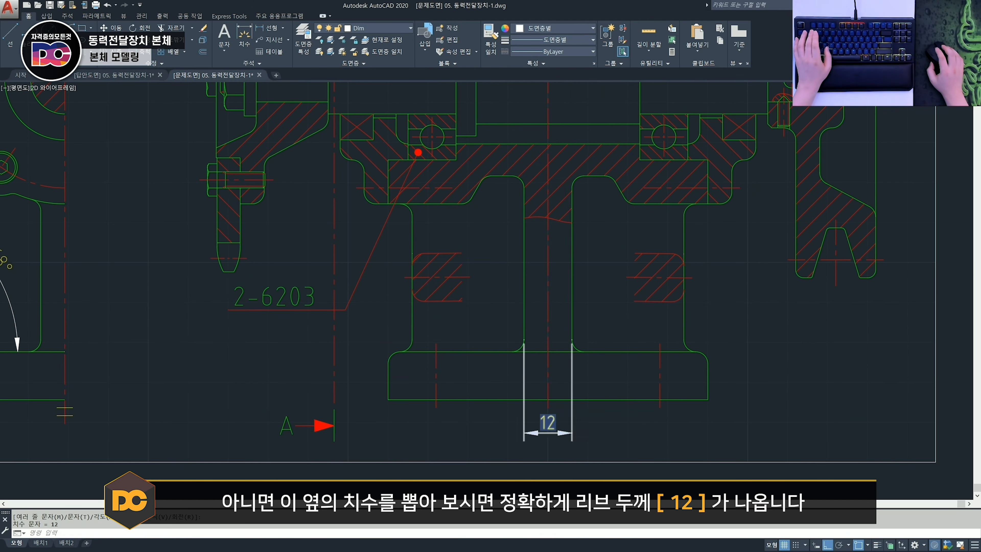
{"action": "scroll", "coordinate": [618, 425], "scroll_direction": "down", "scroll_amount": 2}
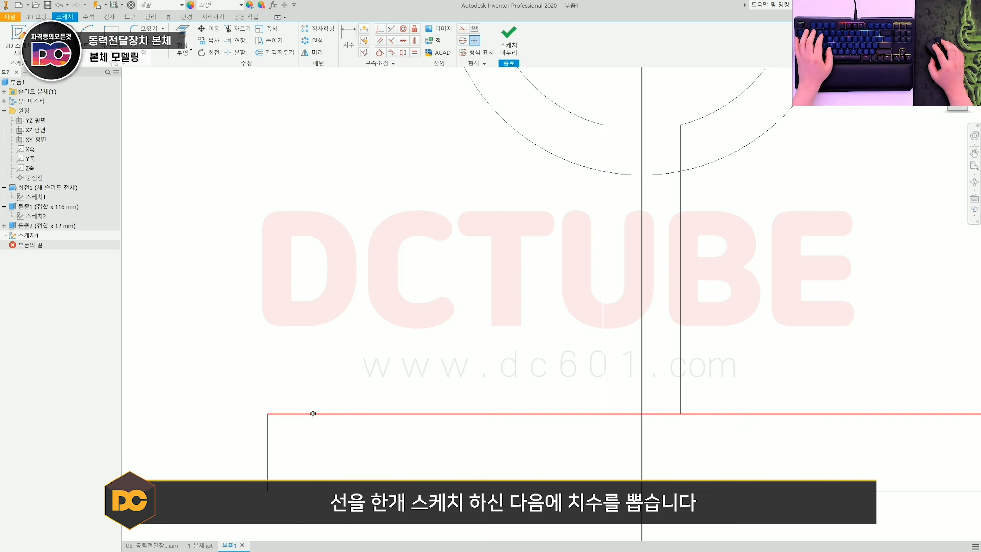
Step: Draw a sloped line rising inward from the base plate's top edge near its outer side
{"action": "left_click", "coordinate": [313, 413]}
{"action": "left_click", "coordinate": [368, 289]}
Step: Try dimensioning the sloped line's lower endpoint from the base plate's side edge, and delete that dimension
{"action": "key", "text": "d"}
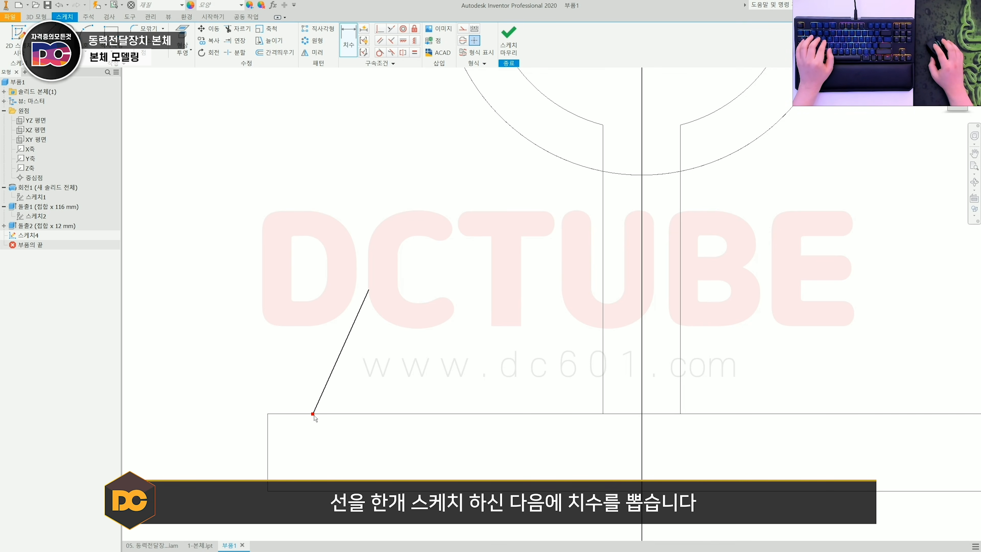
{"action": "left_click", "coordinate": [268, 435]}
{"action": "left_click", "coordinate": [288, 380]}
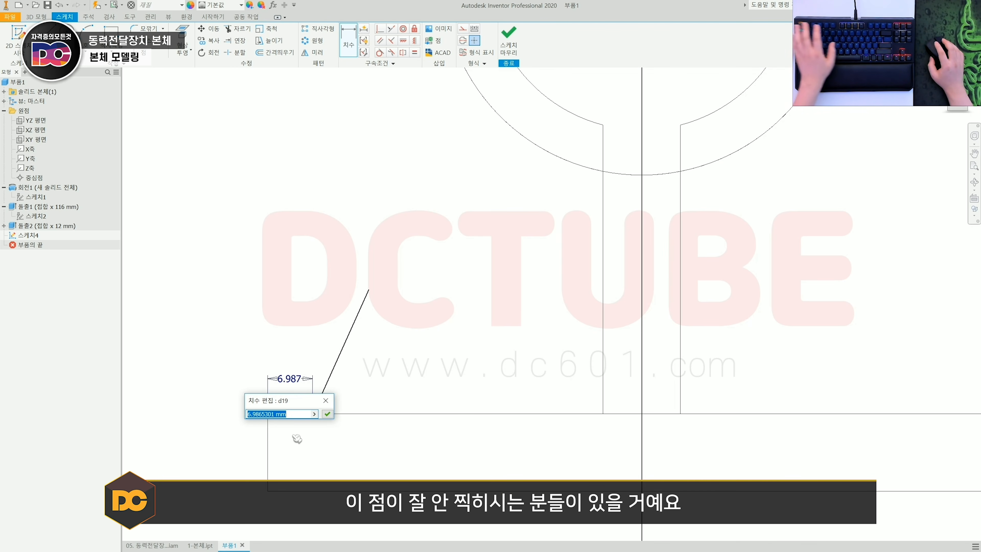
{"action": "key", "text": "Escape"}
{"action": "key", "text": "Escape"}
{"action": "scroll", "coordinate": [309, 419], "scroll_direction": "up", "scroll_amount": 3}
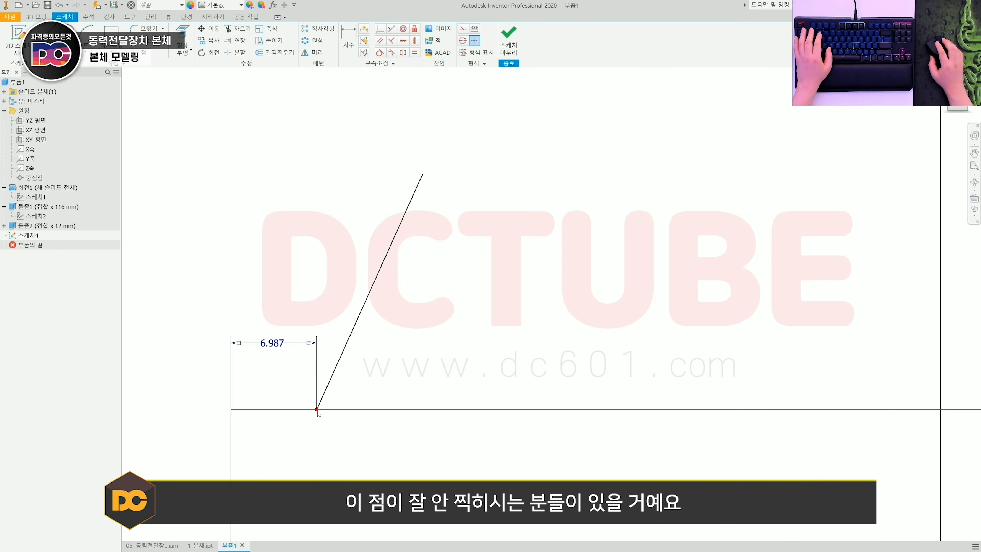
{"action": "left_click_drag", "start_coordinate": [296, 378], "coordinate": [244, 315]}
{"action": "key", "text": "Delete"}
Step: Try placing a point at the sloped line's lower end and dimensioning it from the base plate's side edge
{"action": "key", "text": "p"}
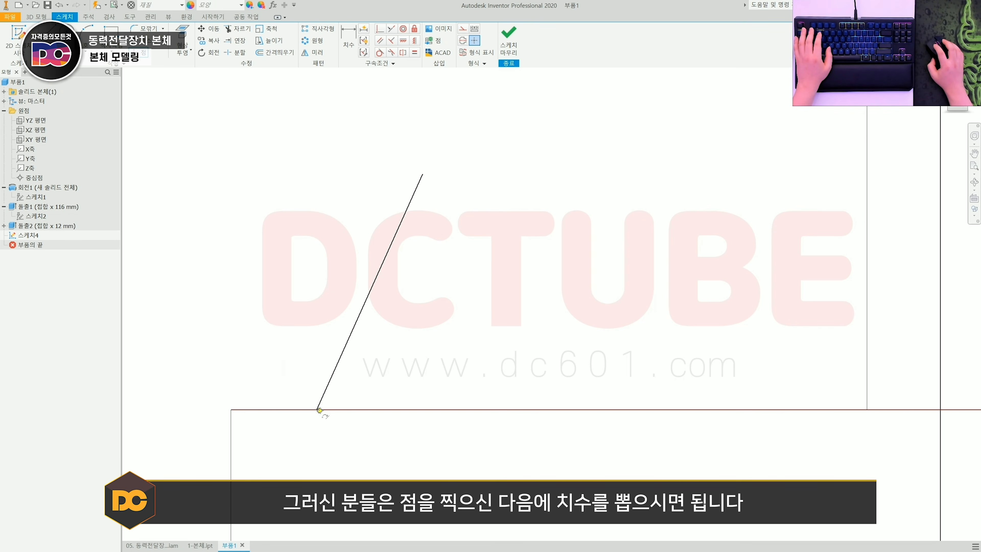
{"action": "key", "text": "d"}
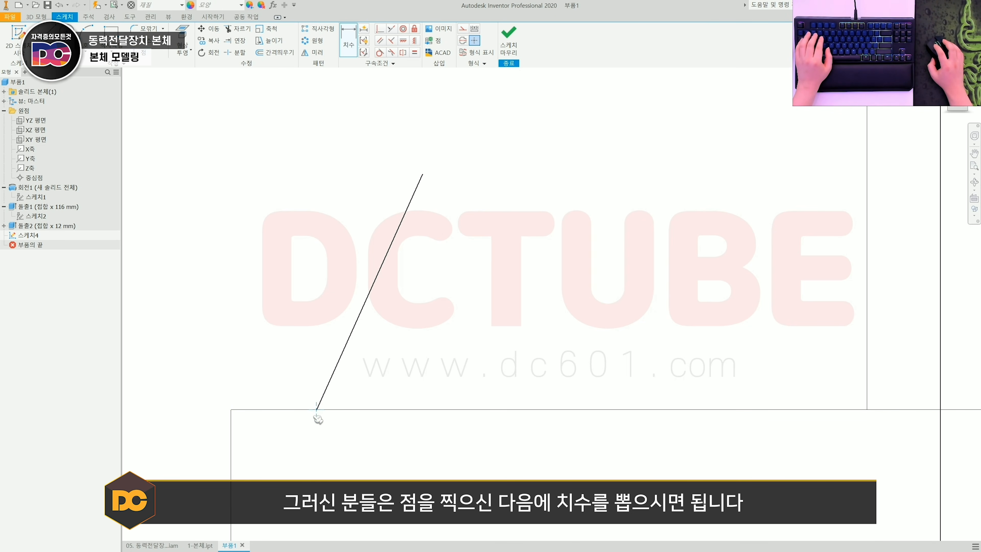
{"action": "left_click", "coordinate": [317, 410]}
{"action": "left_click", "coordinate": [232, 427]}
{"action": "key", "text": "Escape"}
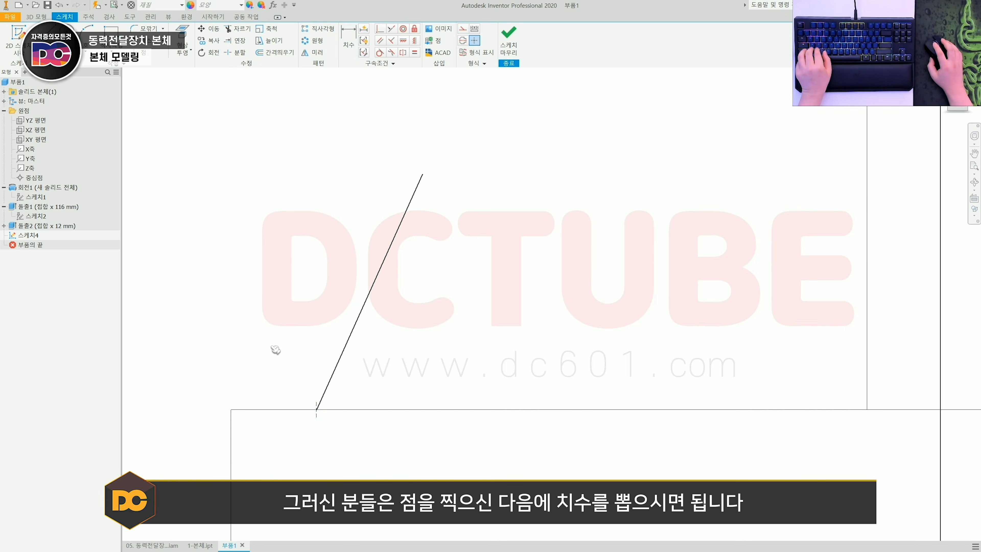
Step: Dimension the sloped line's lower endpoint 8 mm from the base plate's side edge
{"action": "key", "text": "d"}
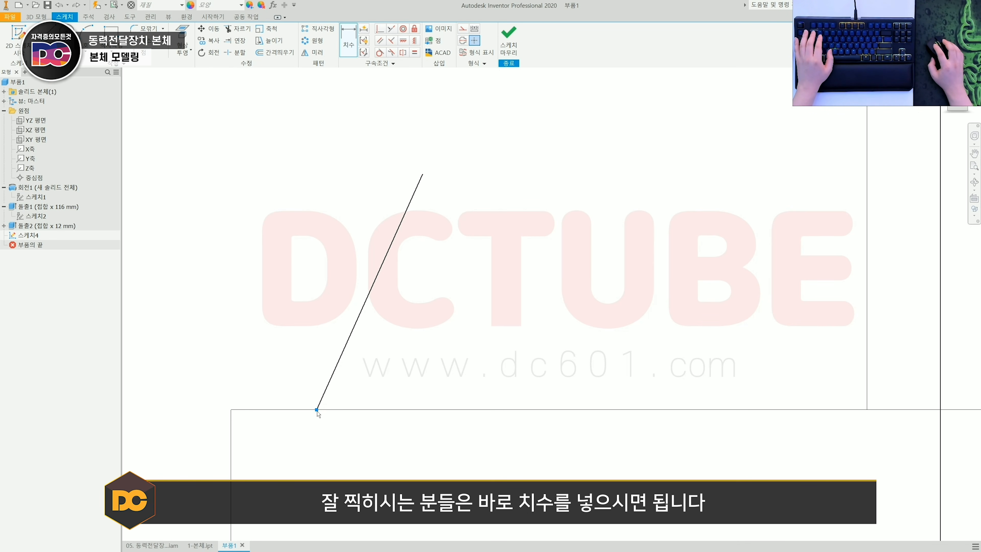
{"action": "left_click", "coordinate": [231, 435]}
{"action": "left_click", "coordinate": [272, 340]}
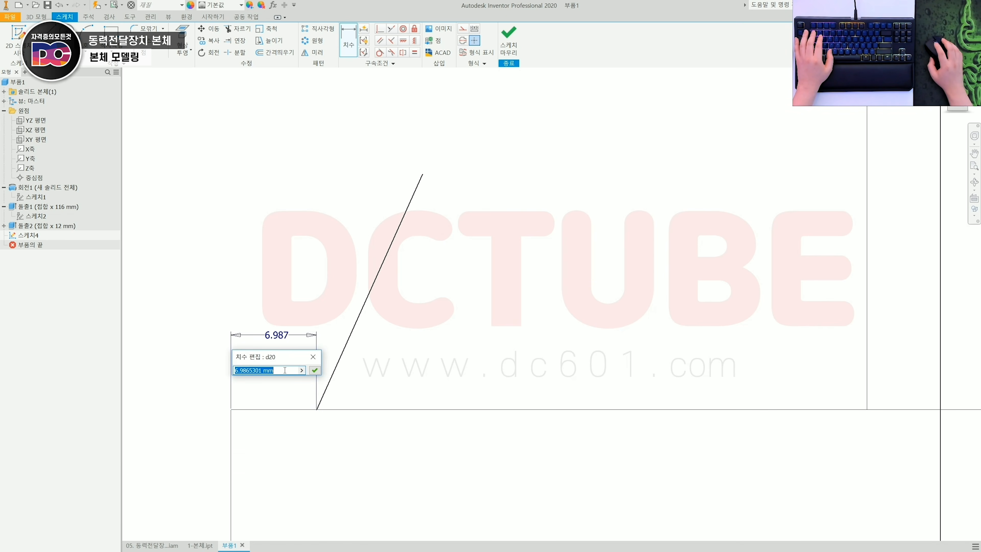
{"action": "type", "text": "8"}
{"action": "key", "text": "Return"}
Step: Dimension the angle between the sloped line and the base plate's top edge as 68 degrees
{"action": "scroll", "coordinate": [312, 446], "scroll_direction": "down", "scroll_amount": 3}
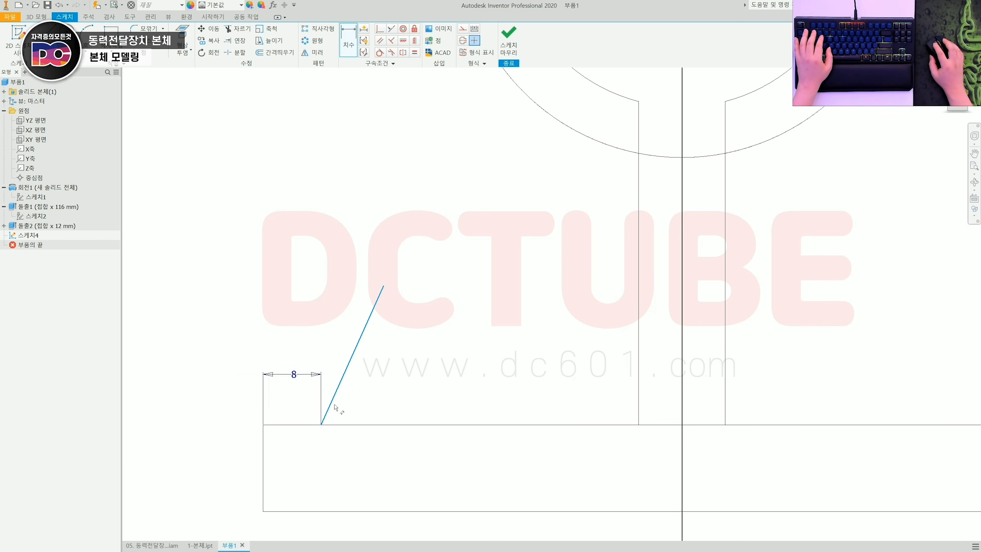
{"action": "left_click", "coordinate": [345, 425]}
{"action": "left_click", "coordinate": [407, 382]}
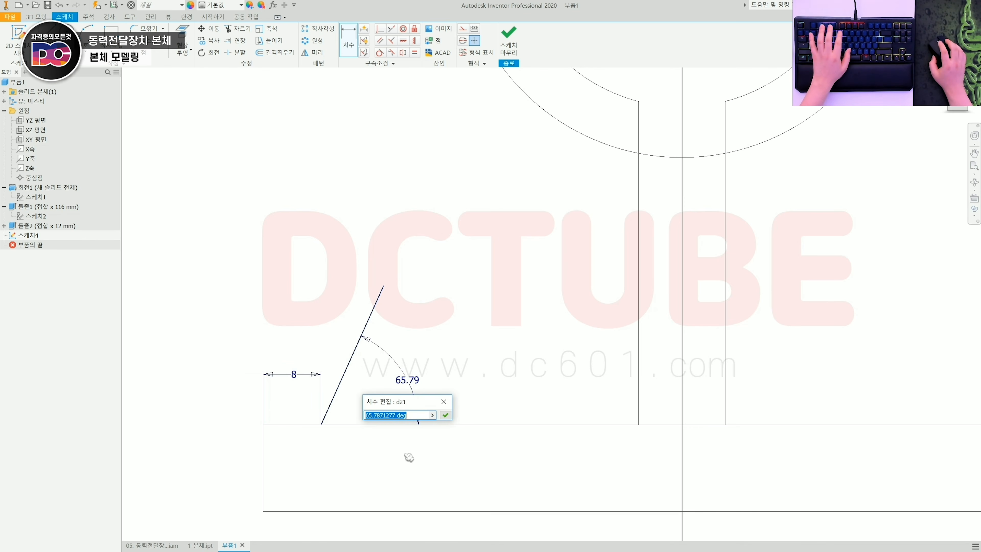
{"action": "type", "text": "68"}
{"action": "key", "text": "Return"}
{"action": "scroll", "coordinate": [389, 474], "scroll_direction": "down", "scroll_amount": 2}
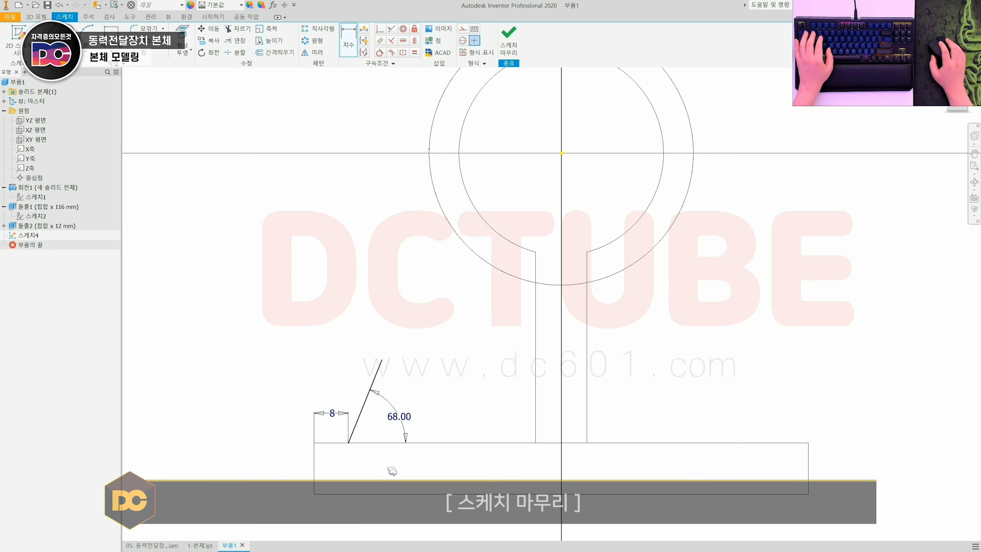
Step: Finish the sketch and set up a 12 mm thick rib from the sloped line, parallel to the sketch plane and reaching the next face
{"action": "key", "text": "s"}
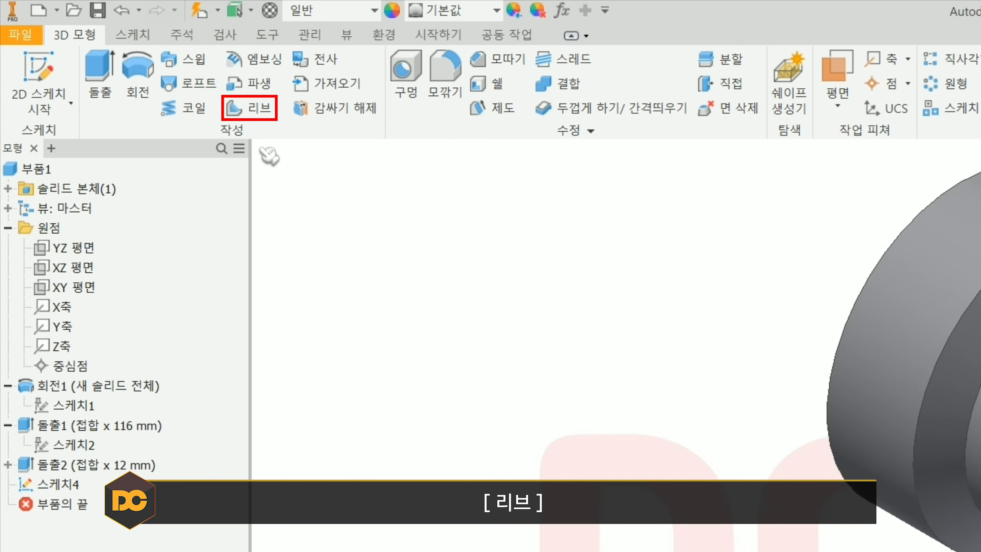
{"action": "left_click", "coordinate": [255, 110]}
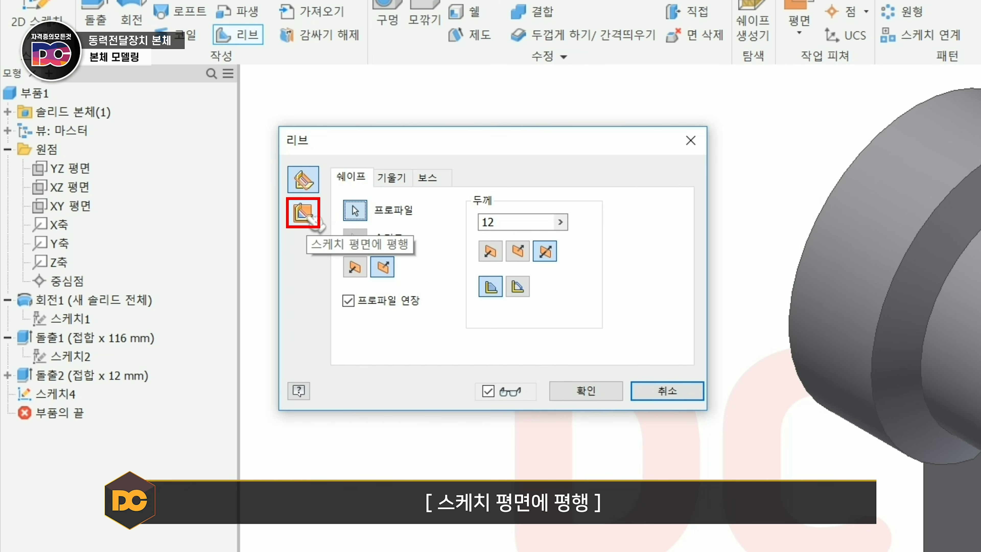
{"action": "left_click", "coordinate": [313, 217]}
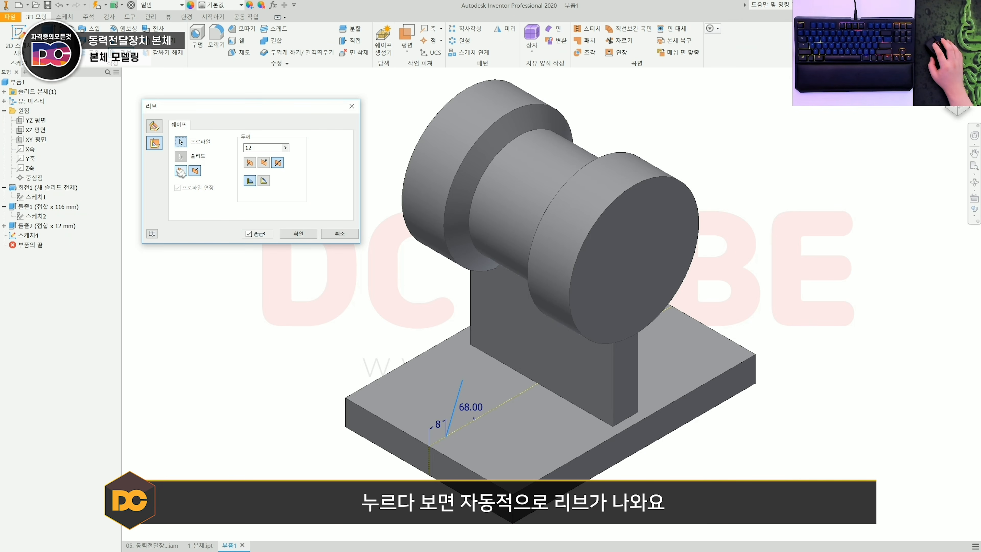
{"action": "left_click", "coordinate": [264, 180]}
{"action": "left_click", "coordinate": [250, 181]}
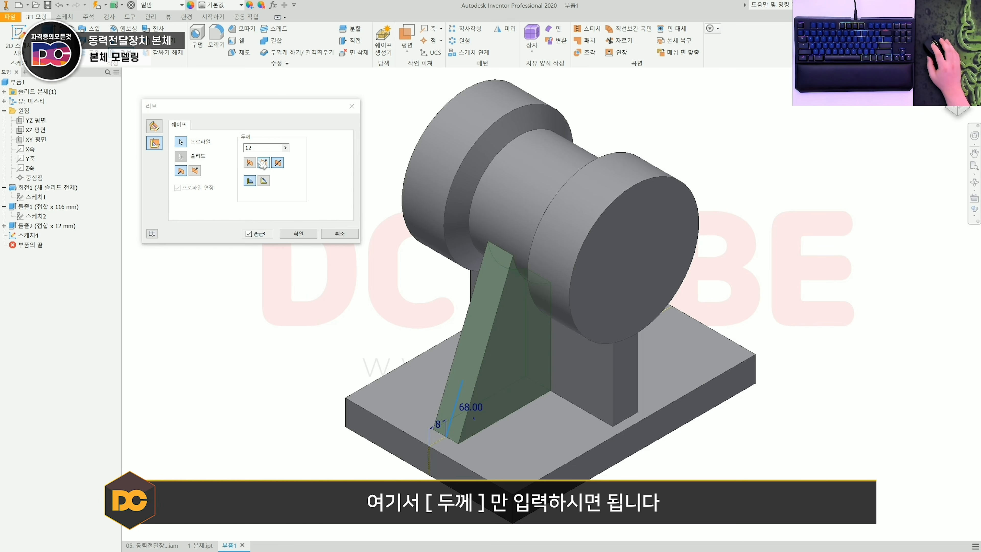
{"action": "double_click", "coordinate": [258, 147]}
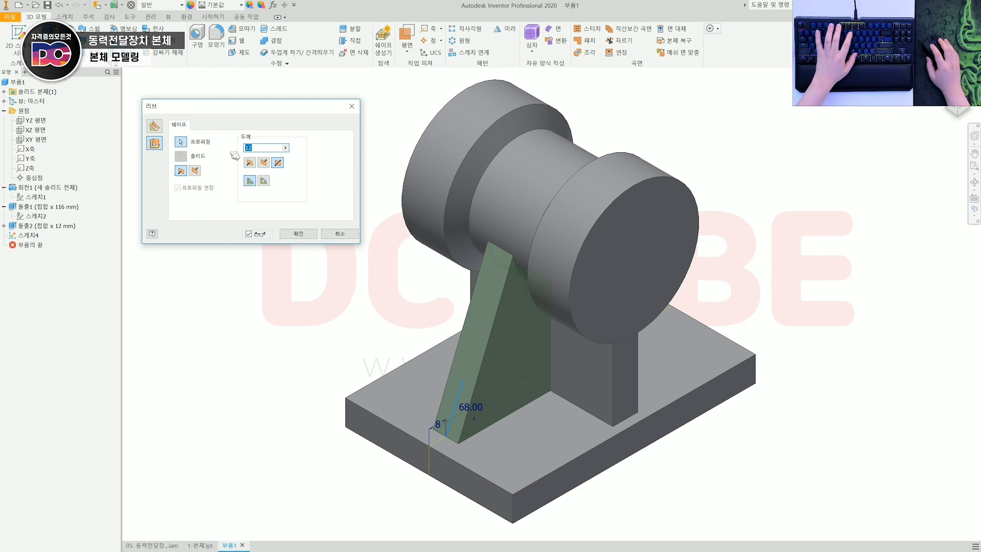
{"action": "type", "text": "8"}
{"action": "type", "text": "12"}
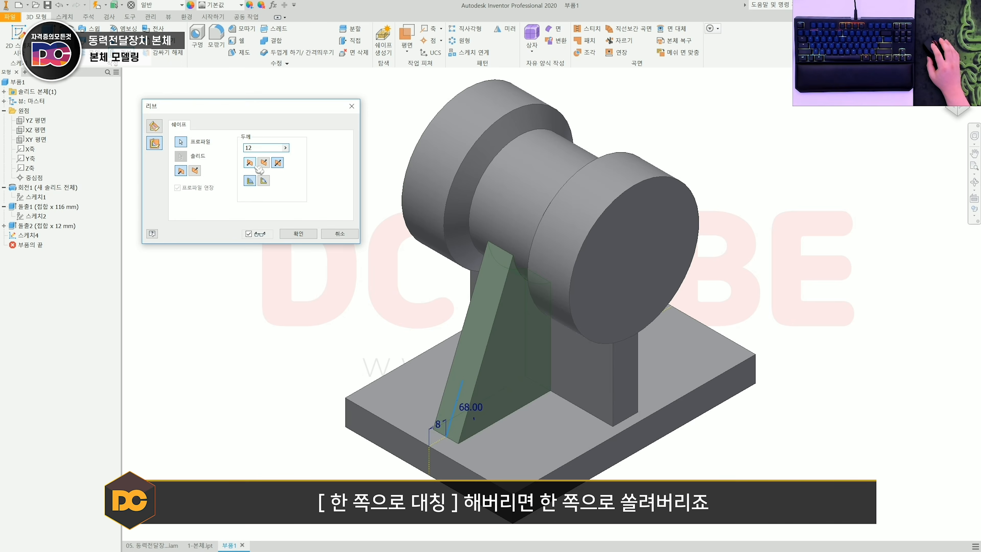
Step: Try the rib's one-sided thickness options and direction 2, settling on symmetric thickness and direction 1
{"action": "left_click", "coordinate": [491, 252]}
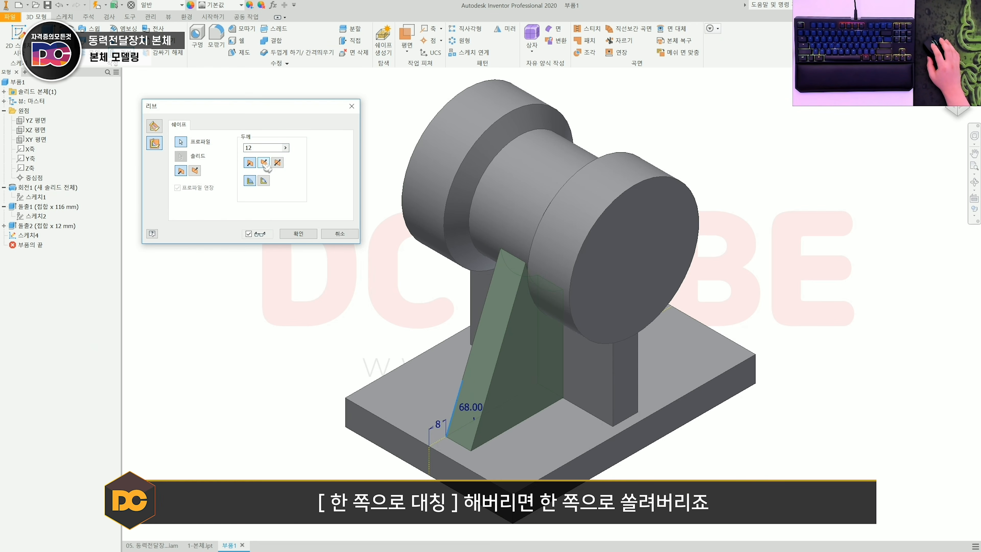
{"action": "left_click", "coordinate": [264, 163]}
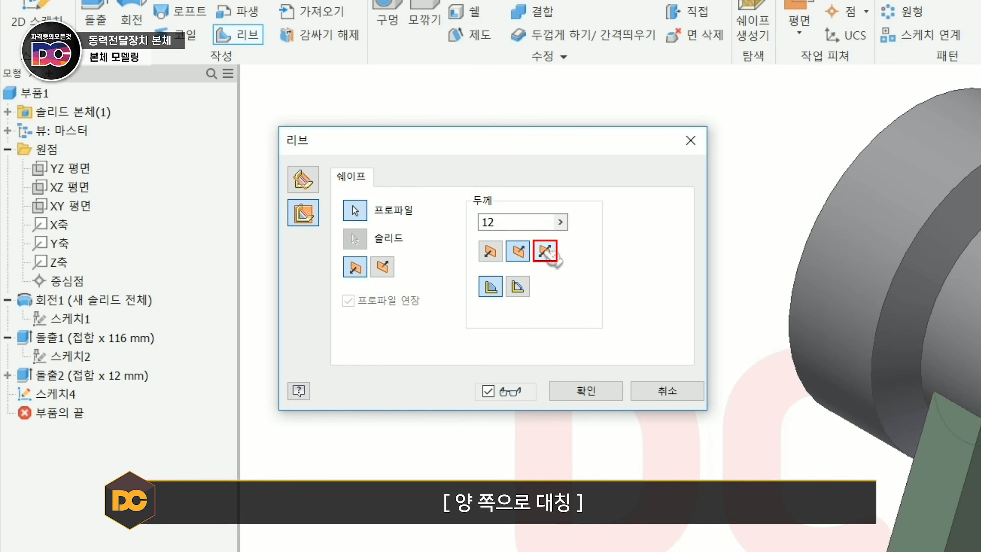
{"action": "left_click", "coordinate": [546, 251]}
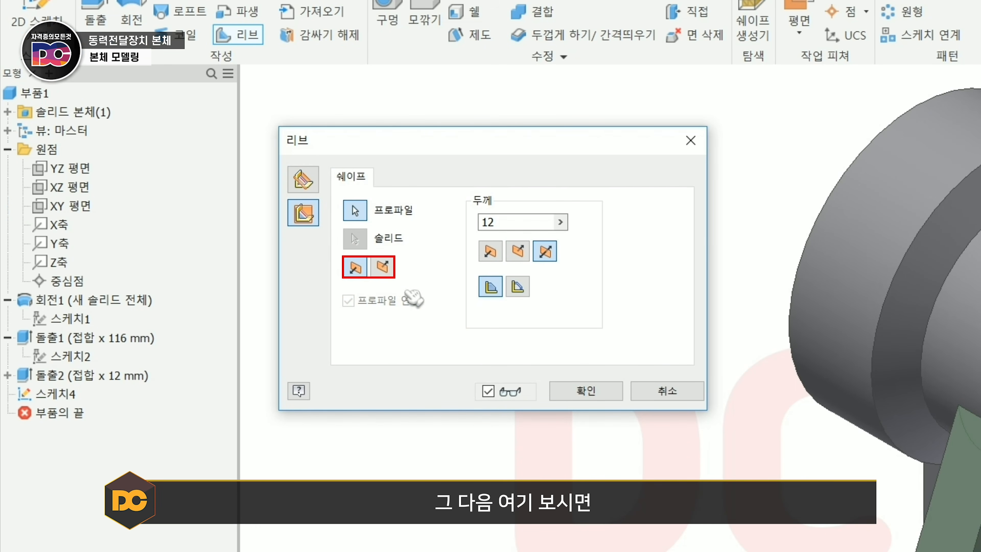
{"action": "left_click", "coordinate": [389, 270]}
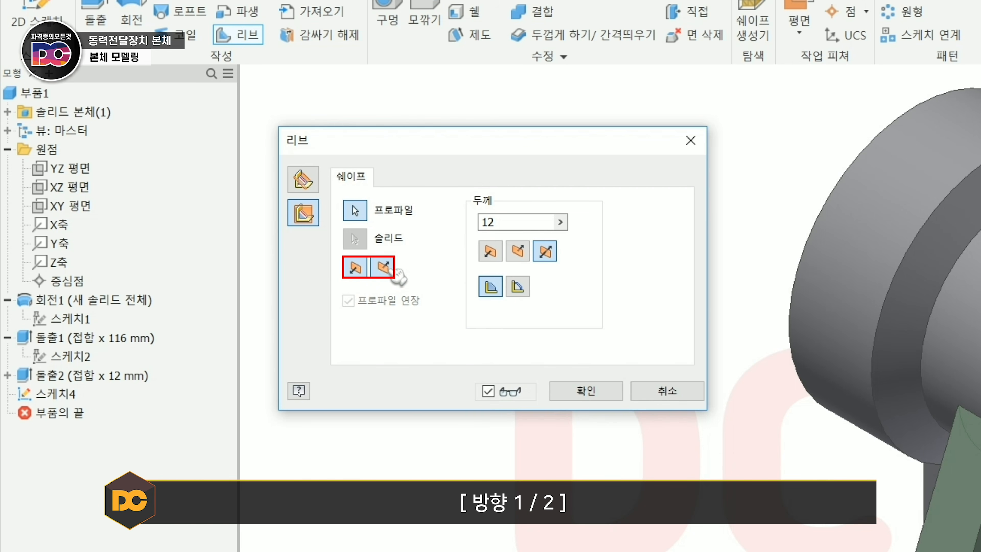
{"action": "left_click", "coordinate": [355, 272]}
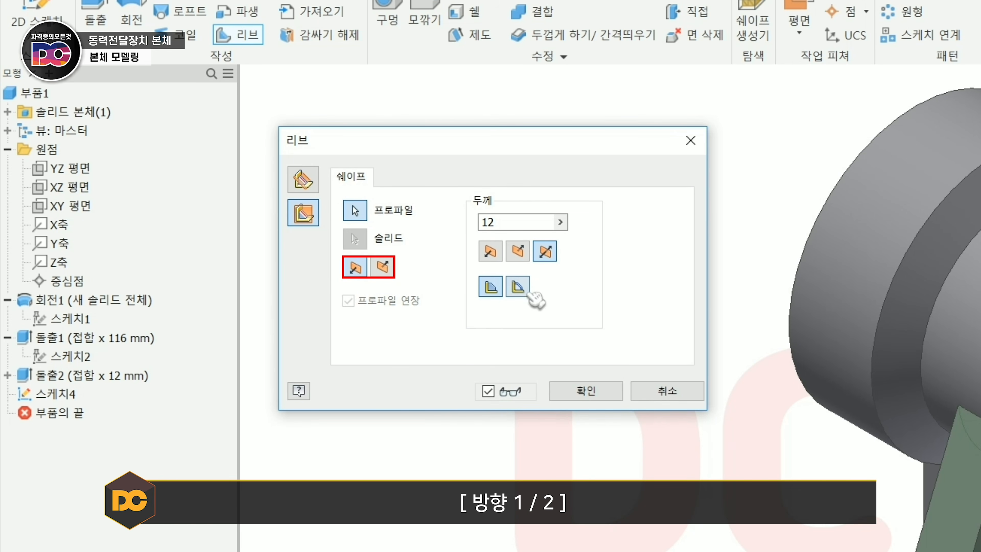
Step: Compare the finite and to-next extents and create the rib in direction 1 up to the next face
{"action": "left_click", "coordinate": [517, 289]}
{"action": "left_click", "coordinate": [493, 289]}
{"action": "left_click", "coordinate": [514, 289]}
{"action": "left_click", "coordinate": [496, 290]}
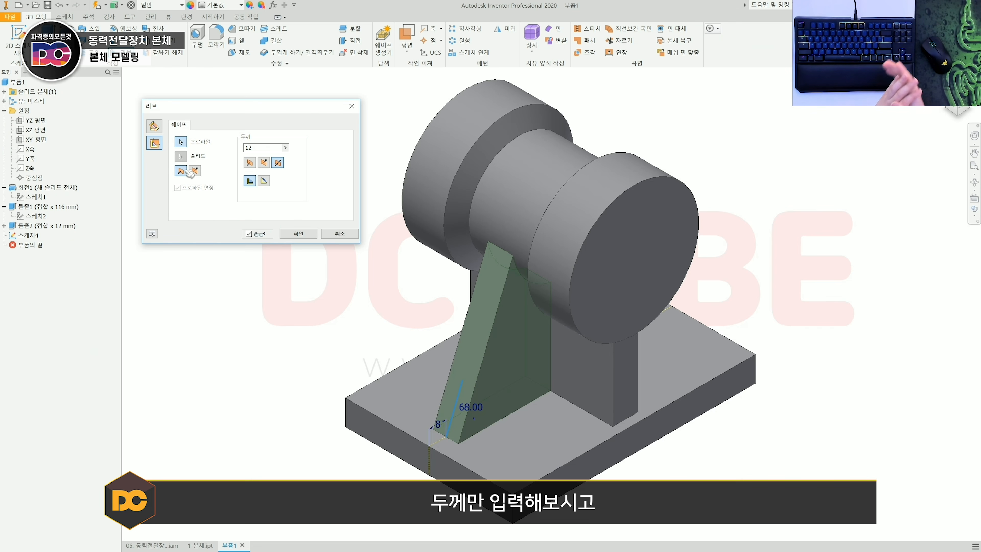
{"action": "left_click", "coordinate": [195, 171]}
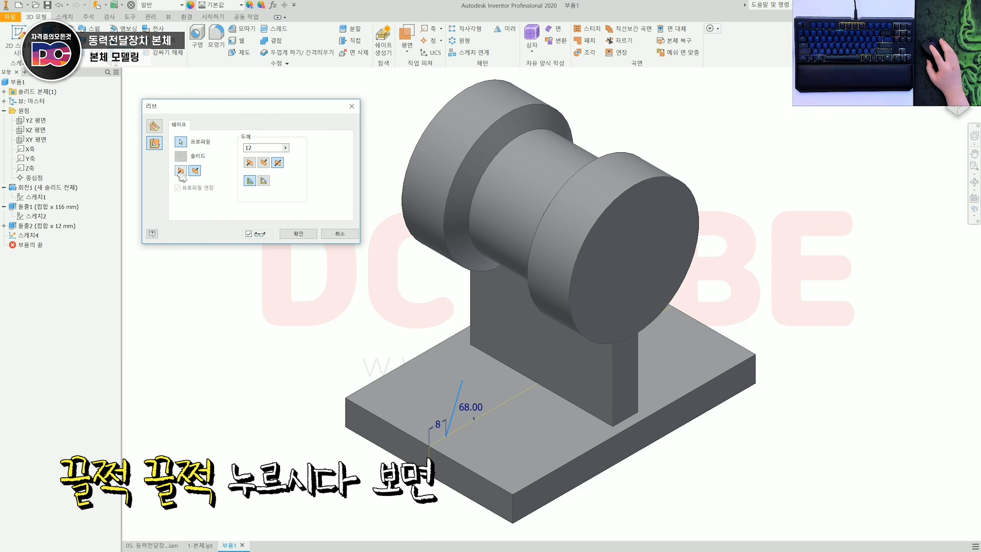
{"action": "left_click", "coordinate": [181, 172]}
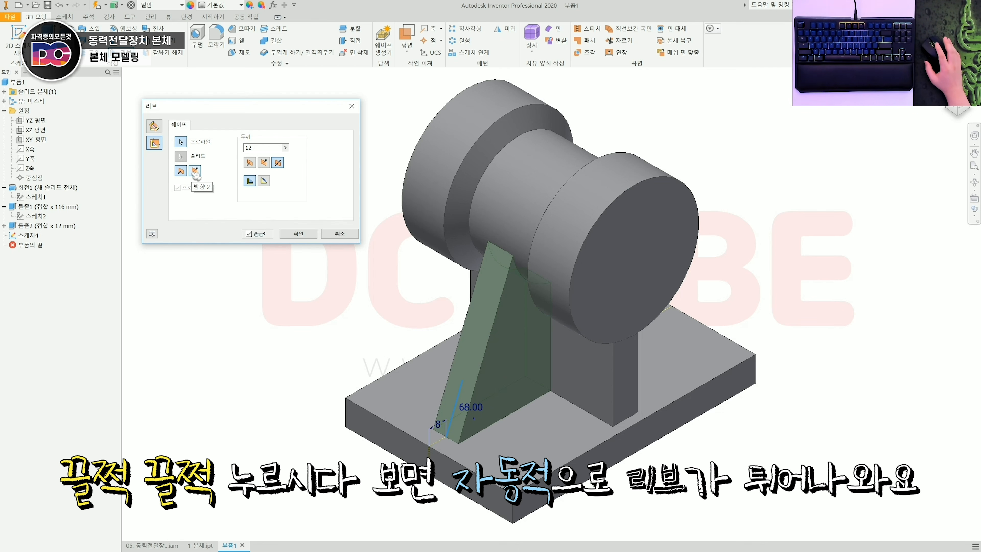
{"action": "left_click", "coordinate": [299, 234]}
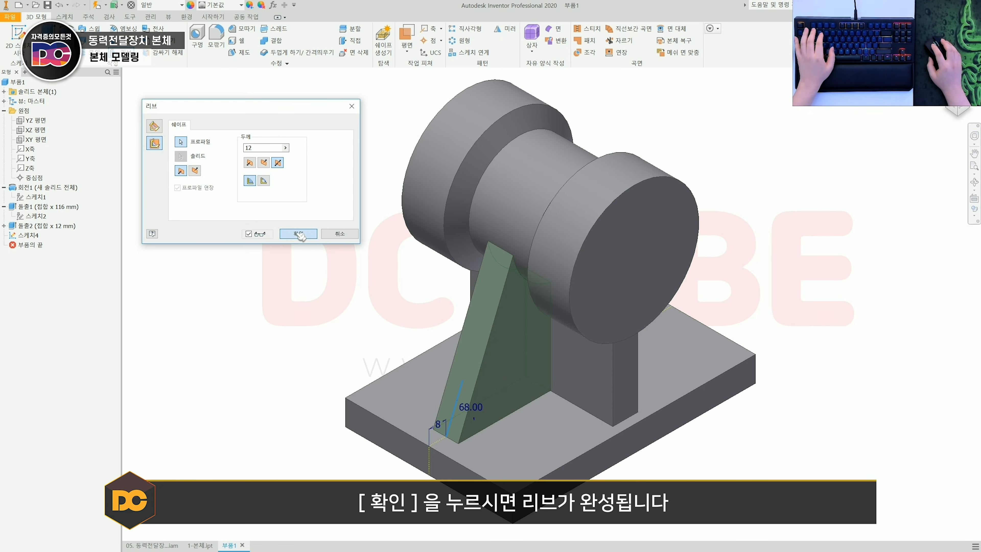
Step: Mirror the rib about the XY plane to the opposite side of the support and check it from several angles
{"action": "middle_click_drag", "start_coordinate": [324, 280], "coordinate": [361, 330], "text": "shift"}
{"action": "key", "text": "F6"}
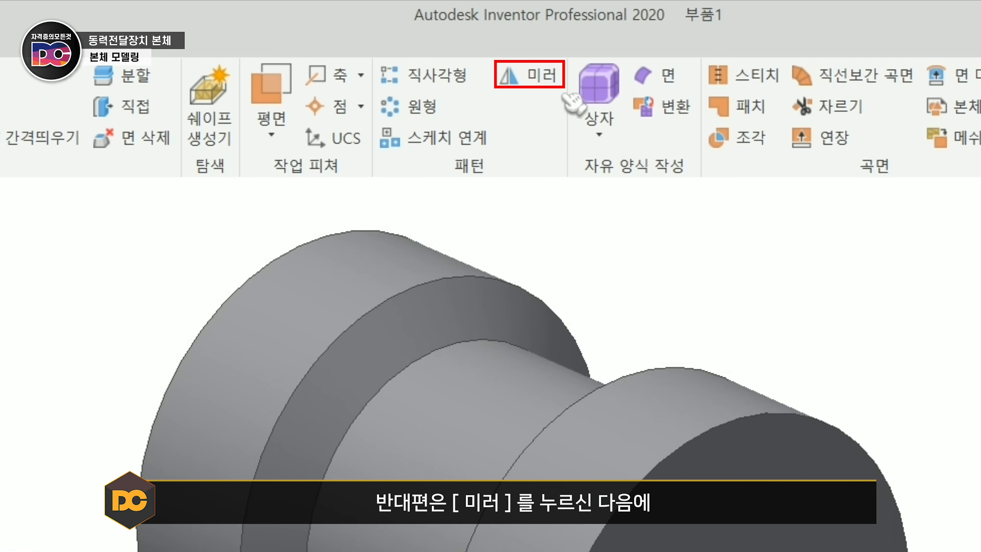
{"action": "left_click", "coordinate": [529, 75]}
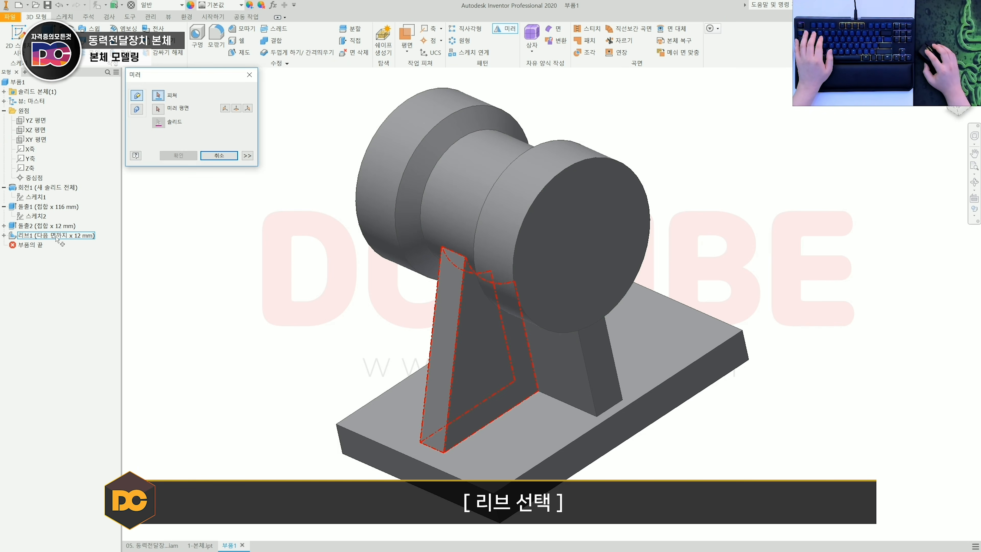
{"action": "left_click", "coordinate": [57, 236]}
{"action": "left_click", "coordinate": [290, 200]}
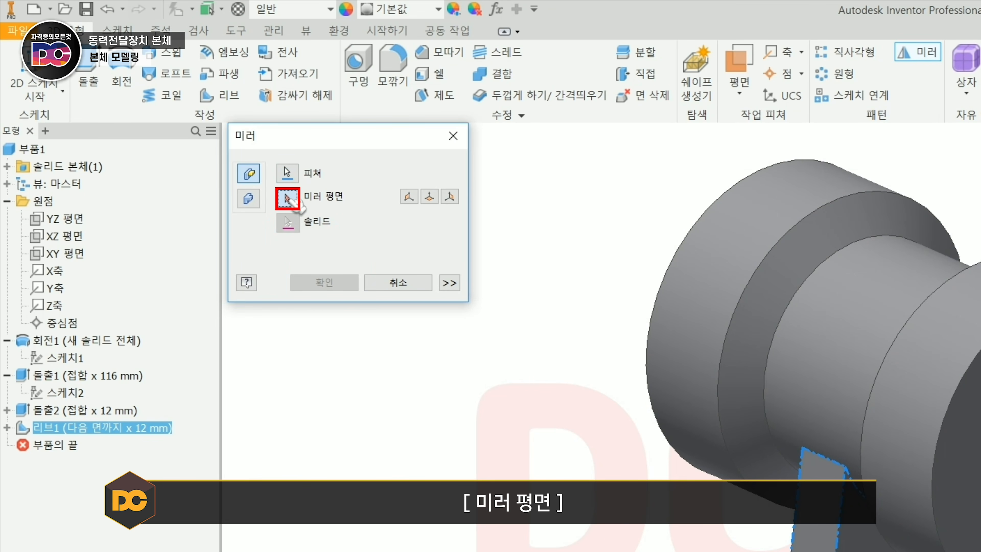
{"action": "left_click", "coordinate": [79, 258]}
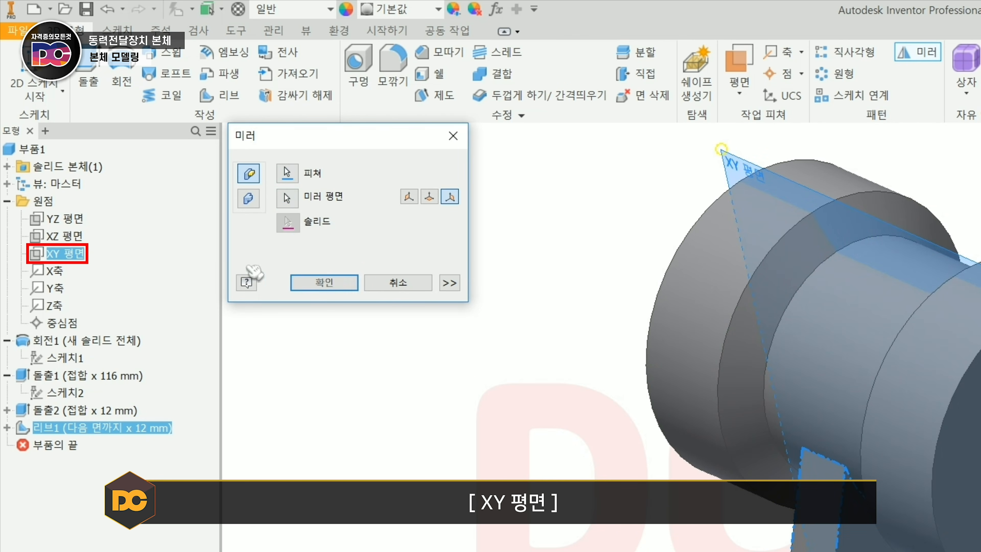
{"action": "left_click", "coordinate": [335, 284]}
{"action": "middle_click_drag", "start_coordinate": [423, 307], "coordinate": [357, 285], "text": "shift"}
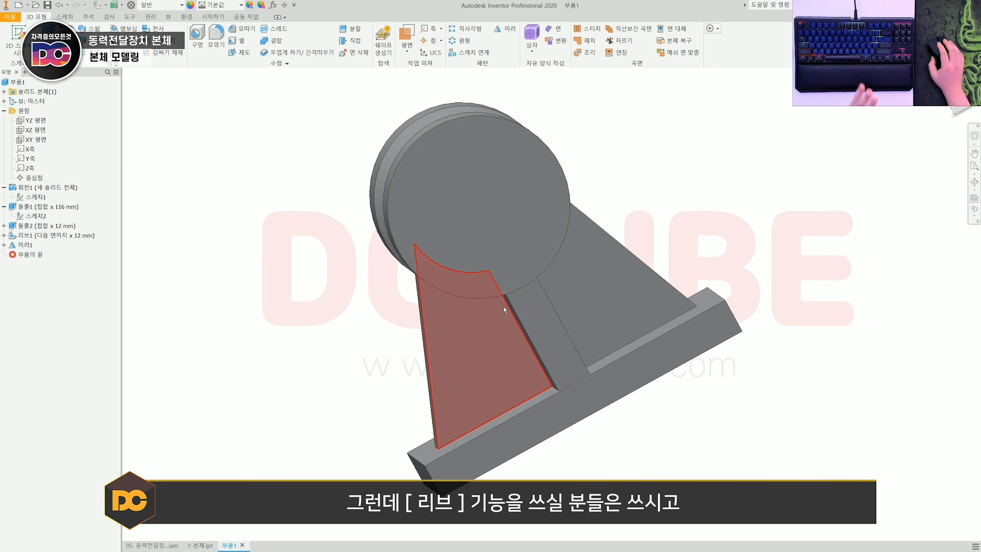
{"action": "middle_click_drag", "start_coordinate": [668, 389], "coordinate": [779, 438], "text": "shift"}
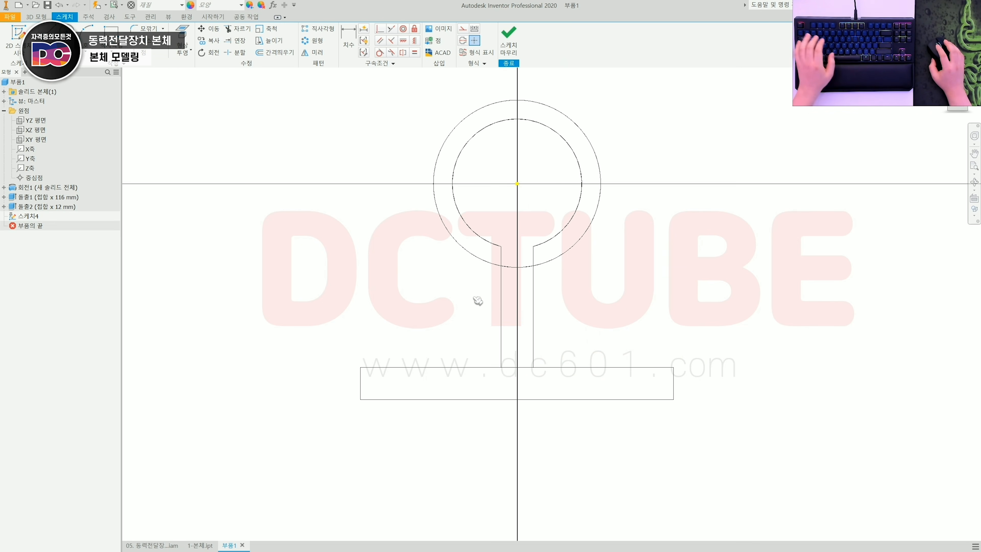
Step: Sketch a closed trapezoid from the support's bottom midpoint along the plate's top edge, sloping up into the hub and back along the vertical axis
{"action": "scroll", "coordinate": [458, 318], "scroll_direction": "up", "scroll_amount": 3}
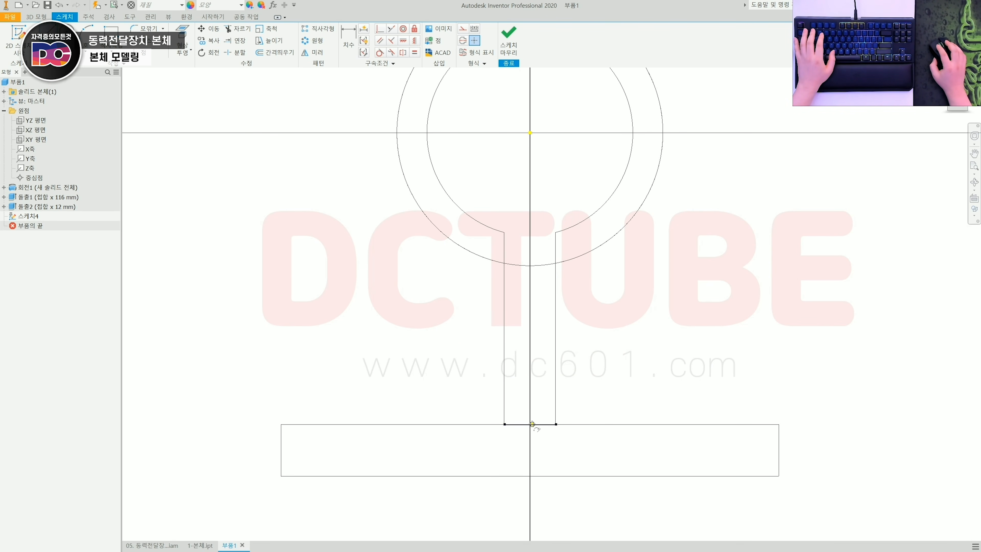
{"action": "left_click", "coordinate": [531, 424]}
{"action": "double_click", "coordinate": [306, 425]}
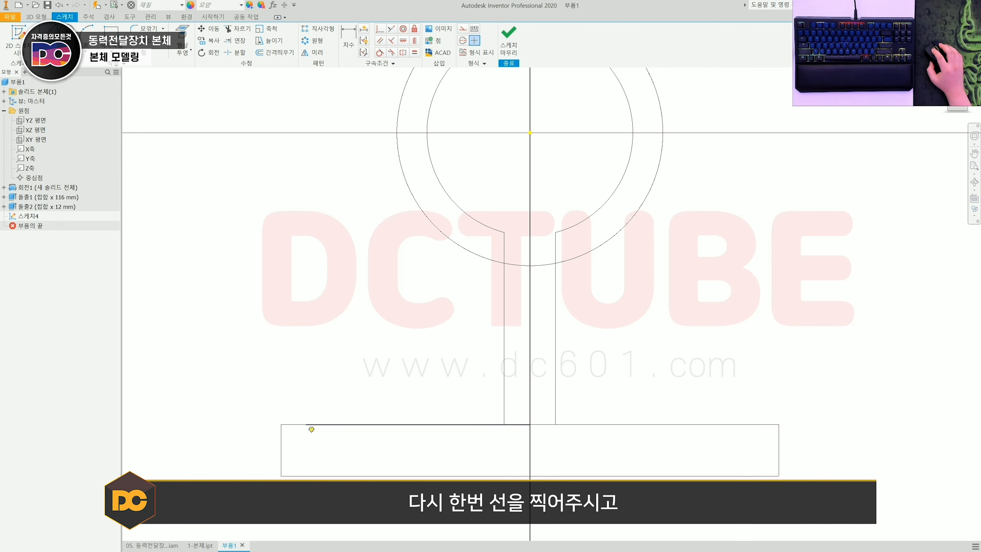
{"action": "left_click", "coordinate": [306, 424]}
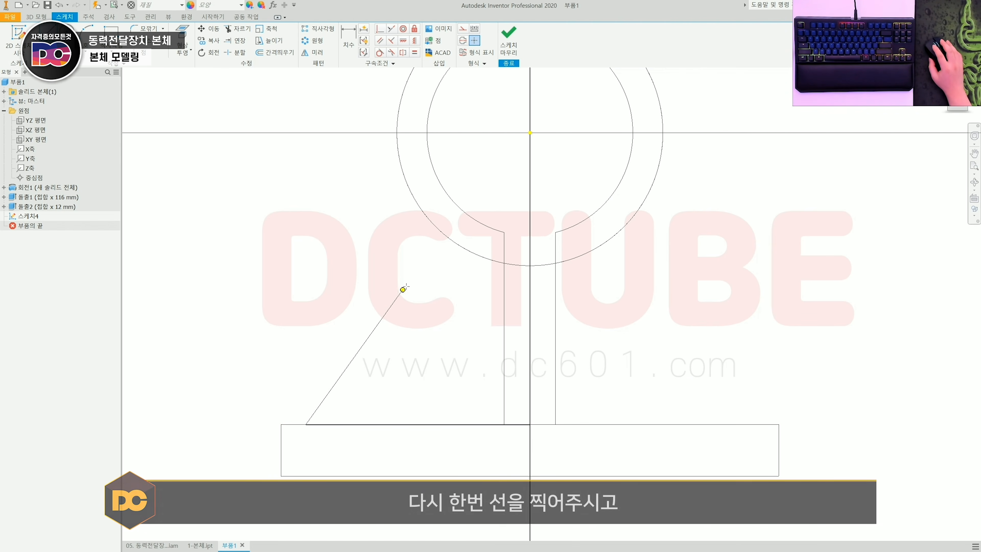
{"action": "left_click", "coordinate": [469, 182]}
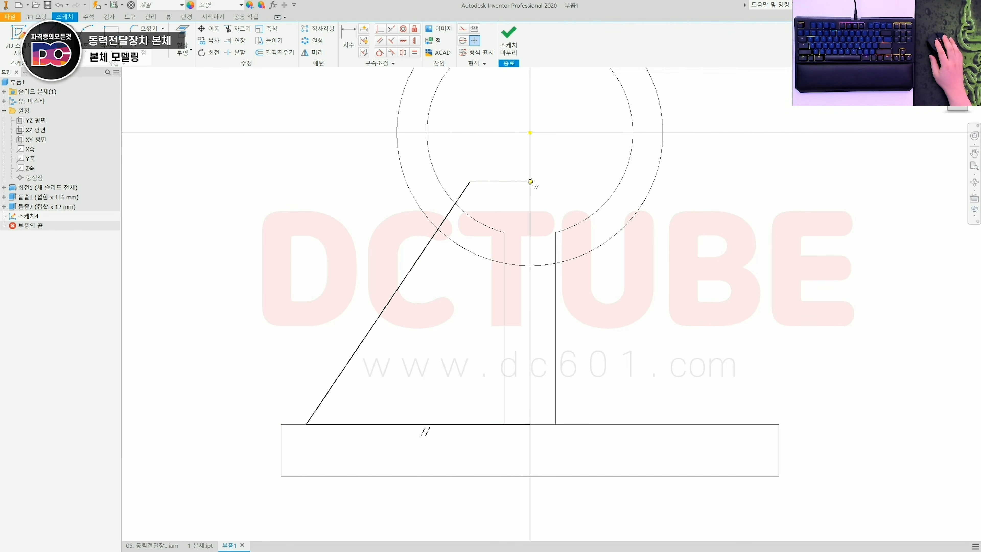
{"action": "left_click", "coordinate": [529, 424]}
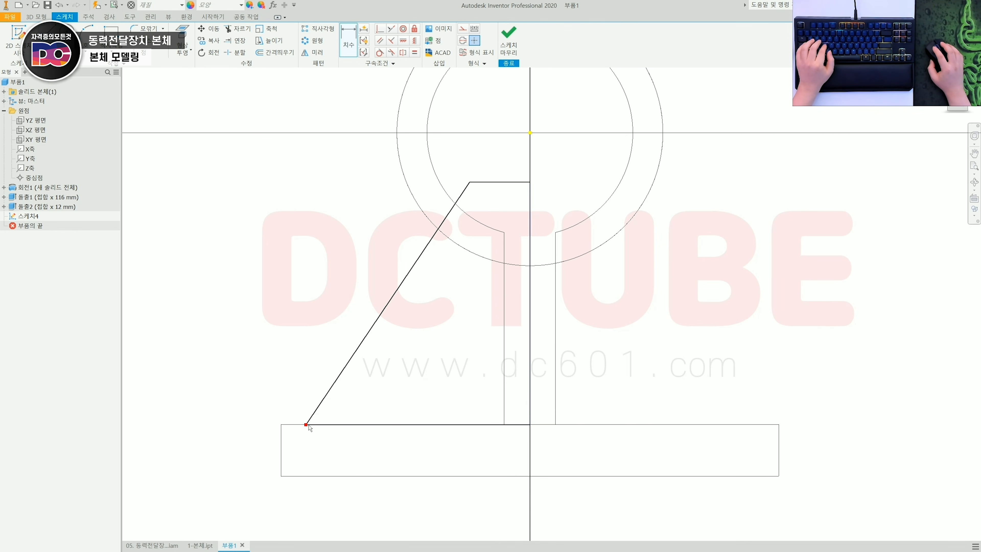
Step: Dimension the trapezoid's lower outer corner 8 mm from the base plate's side edge
{"action": "left_click", "coordinate": [301, 432]}
{"action": "left_click", "coordinate": [285, 440]}
{"action": "left_click", "coordinate": [296, 379]}
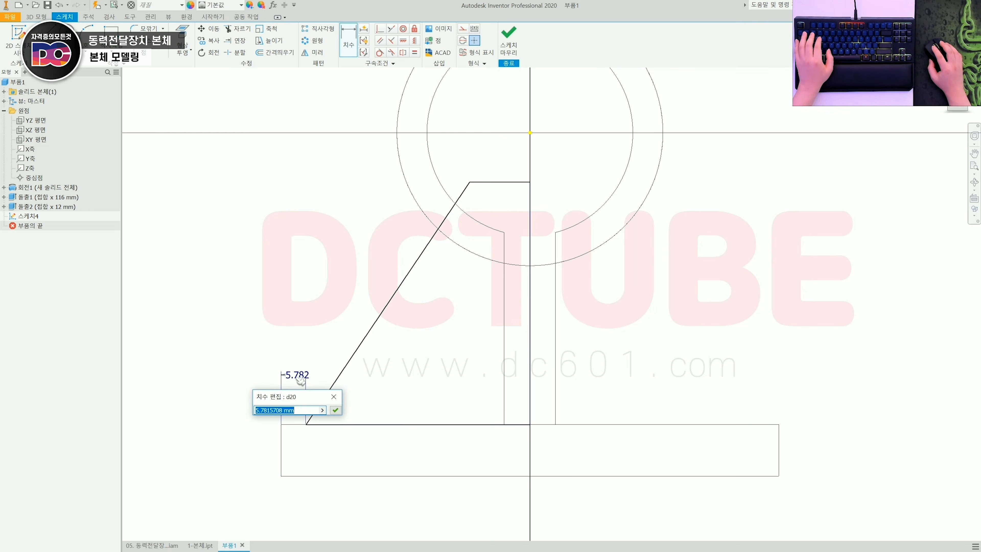
{"action": "type", "text": "8"}
{"action": "key", "text": "Return"}
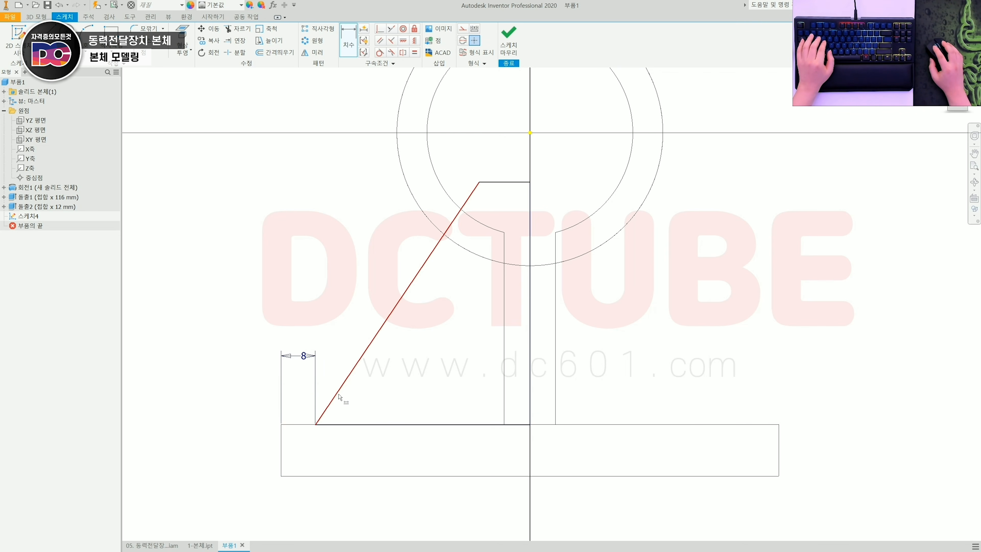
Step: Dimension the angle between the trapezoid's sloped side and its base line as 68 degrees
{"action": "left_click", "coordinate": [339, 397]}
{"action": "left_click", "coordinate": [352, 425]}
{"action": "left_click", "coordinate": [398, 397]}
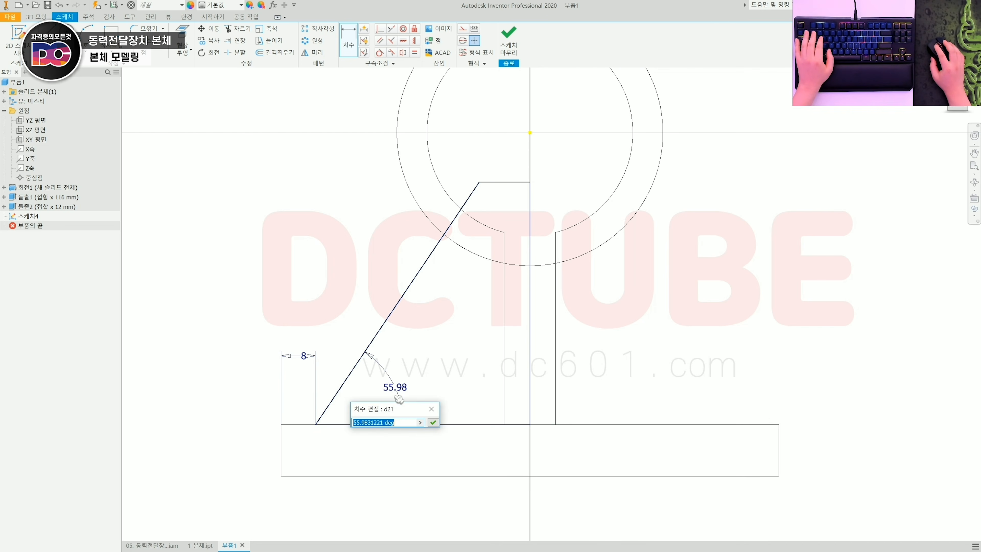
{"action": "type", "text": "68"}
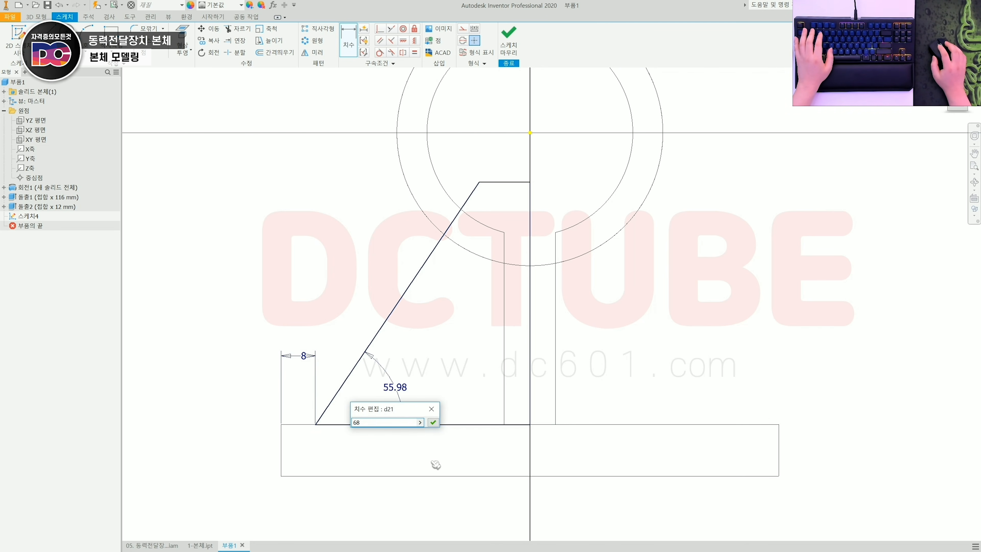
{"action": "key", "text": "Return"}
{"action": "key", "text": "Escape"}
Step: Try different heights for the trapezoid's upper corner along the slope, leaving it between the hub's inner and outer circles
{"action": "scroll", "coordinate": [437, 465], "scroll_direction": "down", "scroll_amount": 3}
{"action": "scroll", "coordinate": [439, 462], "scroll_direction": "up", "scroll_amount": 4}
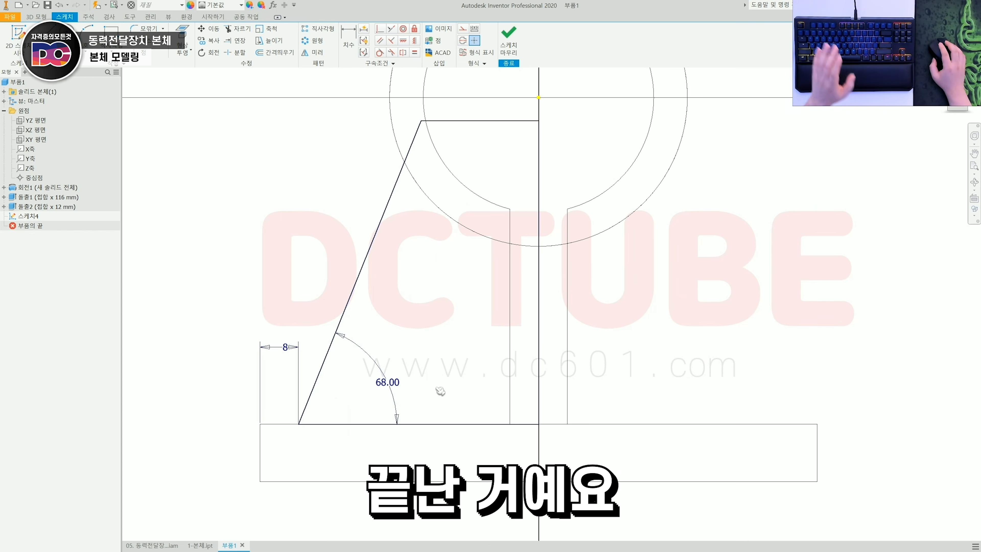
{"action": "mouse_move", "coordinate": [421, 123]}
{"action": "left_mouse_down"}
{"action": "mouse_move", "coordinate": [429, 164]}
{"action": "mouse_move", "coordinate": [436, 140]}
{"action": "mouse_move", "coordinate": [432, 180]}
{"action": "left_mouse_up"}
{"action": "middle_click_drag", "start_coordinate": [423, 248], "coordinate": [410, 280]}
{"action": "scroll", "coordinate": [402, 228], "scroll_direction": "up", "scroll_amount": 3}
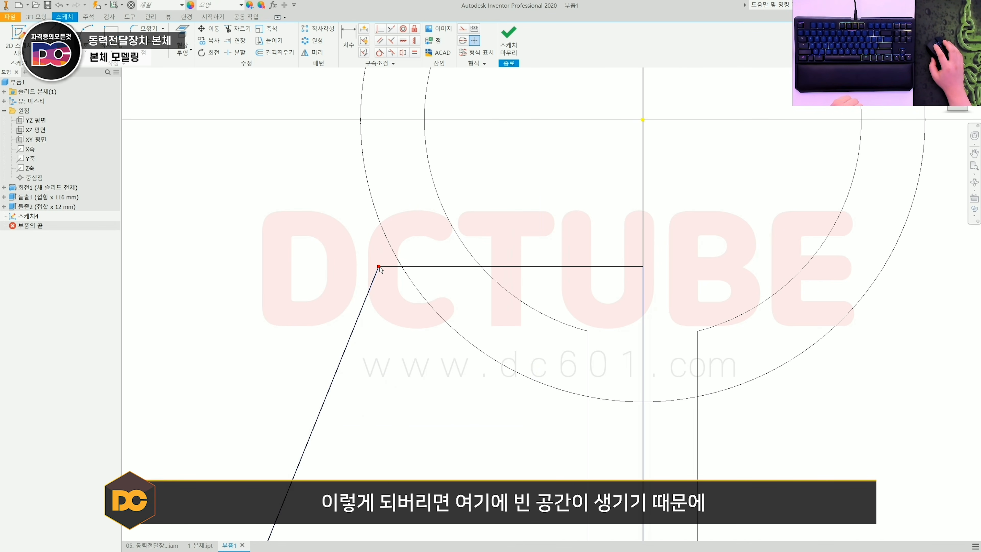
{"action": "left_click_drag", "start_coordinate": [379, 268], "coordinate": [420, 162]}
{"action": "left_click_drag", "start_coordinate": [475, 183], "coordinate": [514, 136]}
{"action": "left_click_drag", "start_coordinate": [444, 111], "coordinate": [402, 209]}
Step: Try extruding the trapezoid 12 mm with its upper corner outside the hub's inner circle, and inspect the gap beside the hub
{"action": "key", "text": "e"}
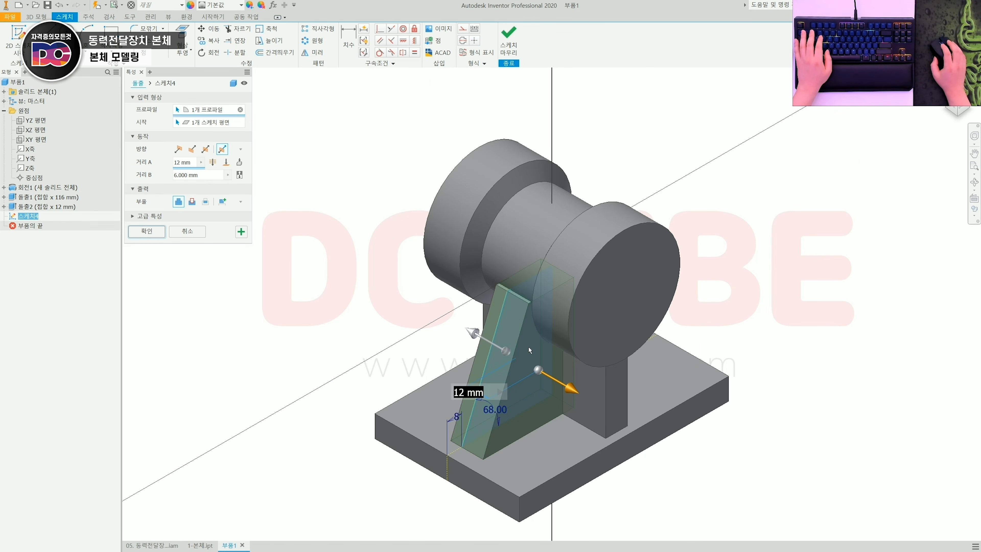
{"action": "scroll", "coordinate": [519, 345], "scroll_direction": "down", "scroll_amount": 8}
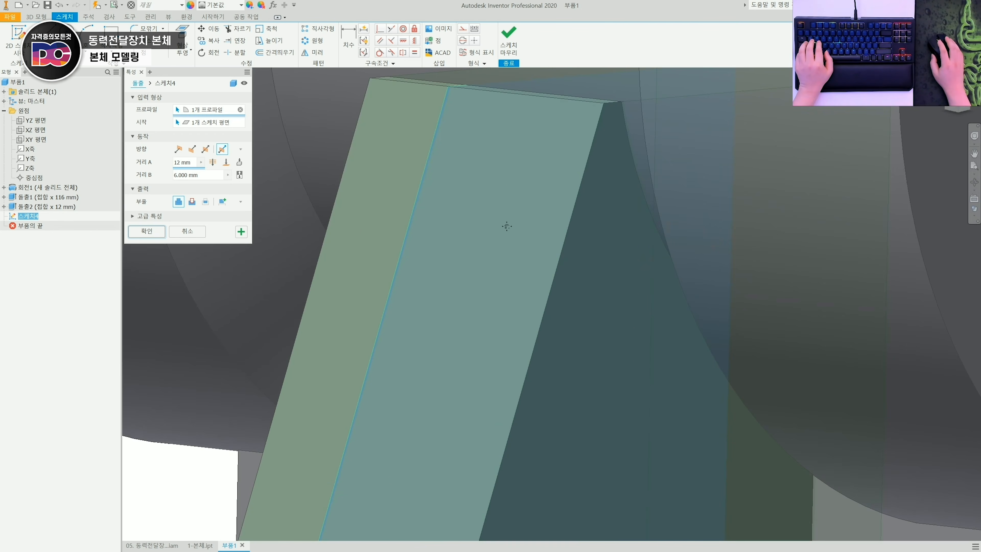
{"action": "scroll", "coordinate": [506, 226], "scroll_direction": "up", "scroll_amount": 5}
{"action": "scroll", "coordinate": [507, 255], "scroll_direction": "down", "scroll_amount": 3}
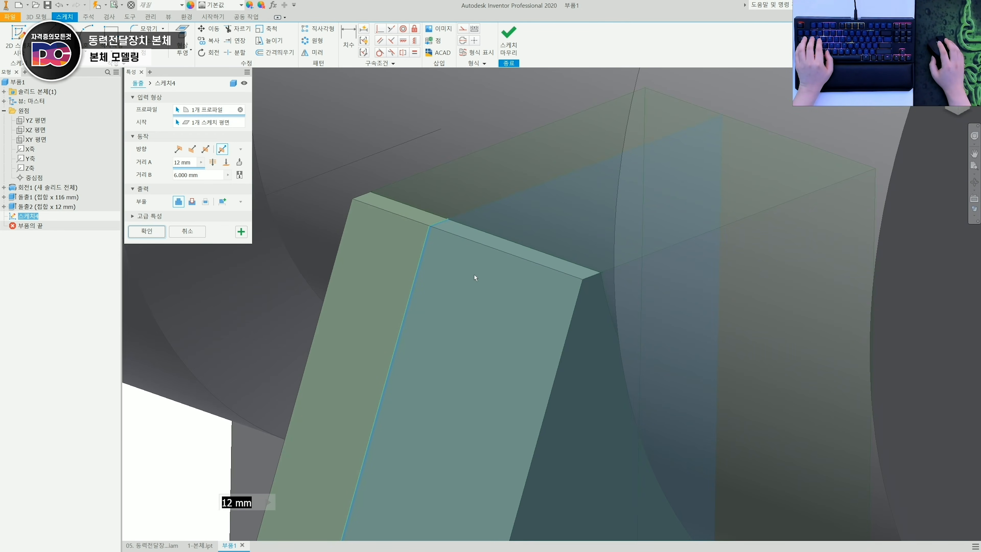
{"action": "scroll", "coordinate": [476, 277], "scroll_direction": "up", "scroll_amount": 4}
{"action": "key", "text": "Escape"}
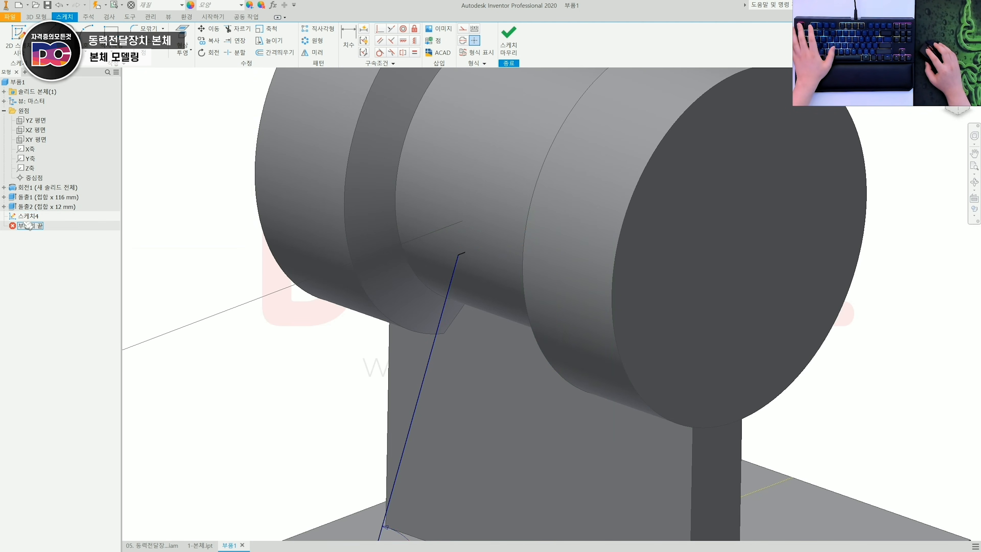
Step: Reopen the trapezoid sketch for editing and move its upper corner inside the hub's inner circle
{"action": "left_click", "coordinate": [28, 217]}
{"action": "double_click", "coordinate": [28, 217]}
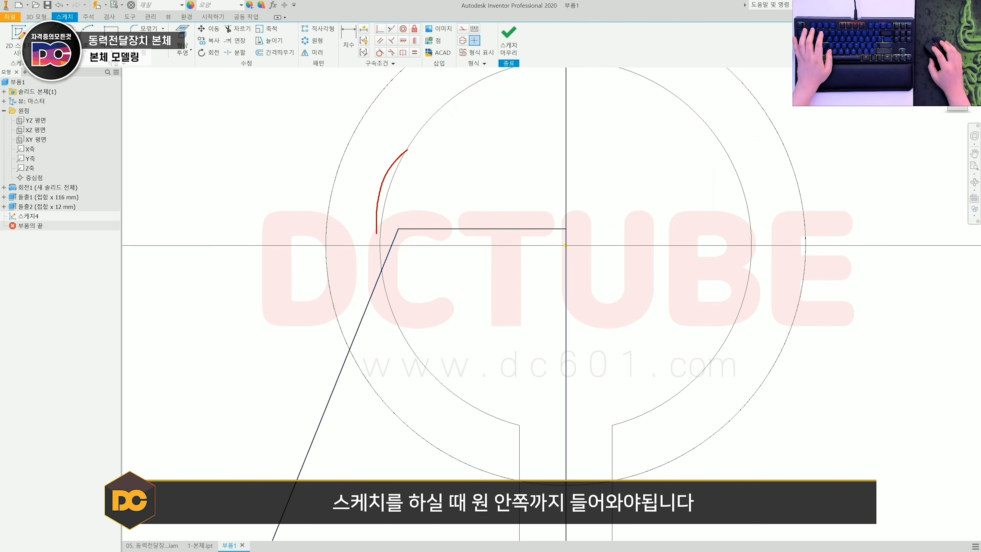
{"action": "left_click_drag", "start_coordinate": [376, 233], "coordinate": [478, 393]}
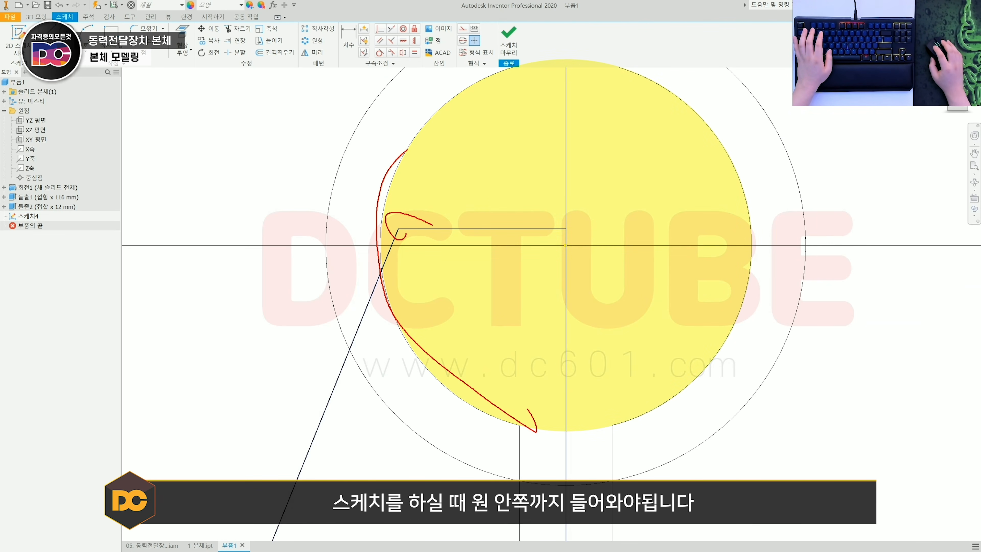
{"action": "left_click_drag", "start_coordinate": [570, 206], "coordinate": [566, 236]}
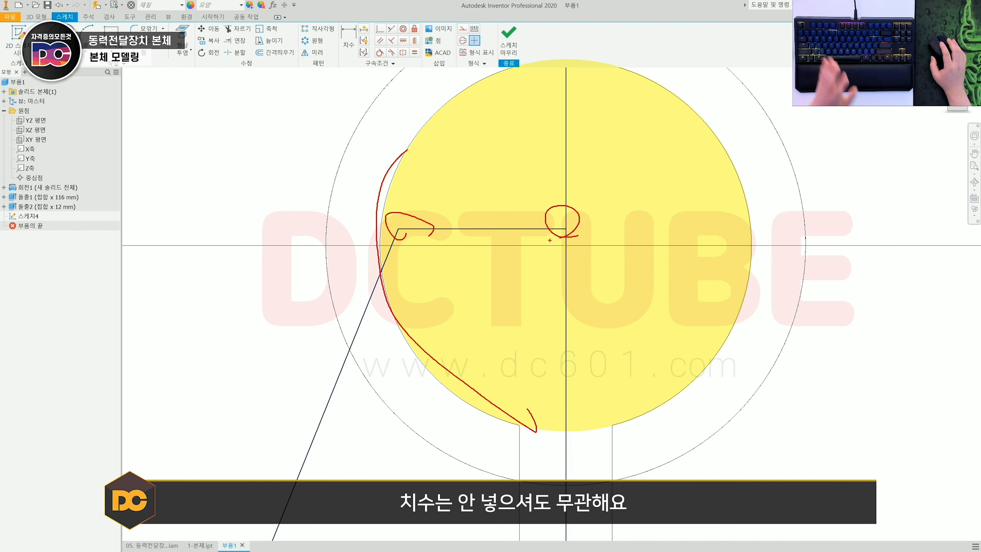
{"action": "key", "text": "Escape"}
{"action": "scroll", "coordinate": [463, 269], "scroll_direction": "down", "scroll_amount": 5}
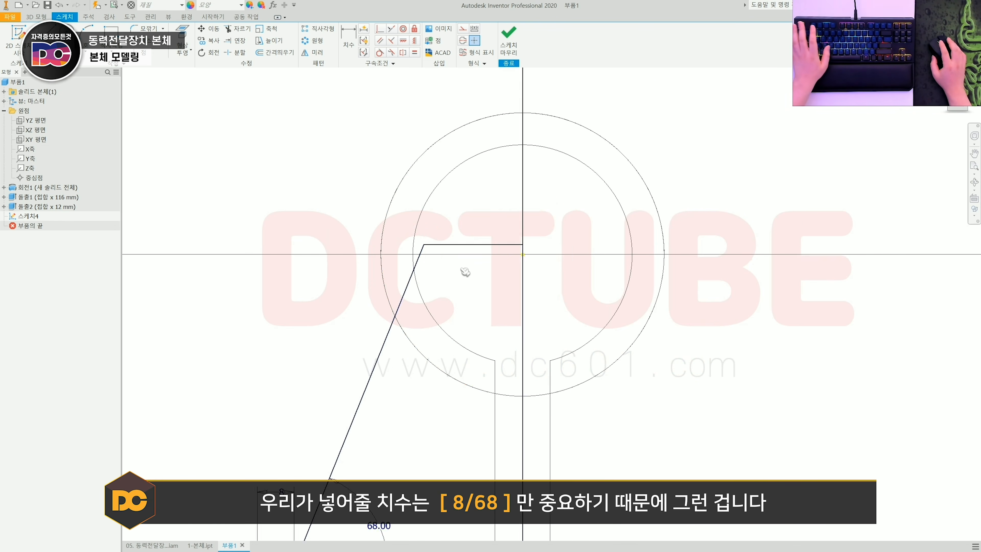
Step: Finish the sketch and extrude the trapezoid symmetrically by 12 mm, joined to the body
{"action": "middle_click_drag", "start_coordinate": [455, 319], "coordinate": [482, 237]}
{"action": "scroll", "coordinate": [387, 327], "scroll_direction": "up", "scroll_amount": 3}
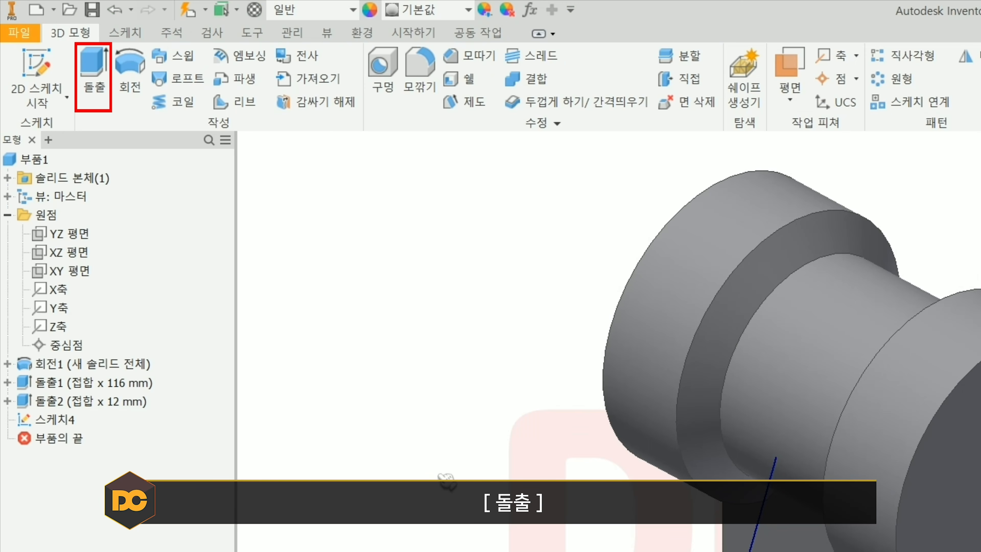
{"action": "key", "text": "e"}
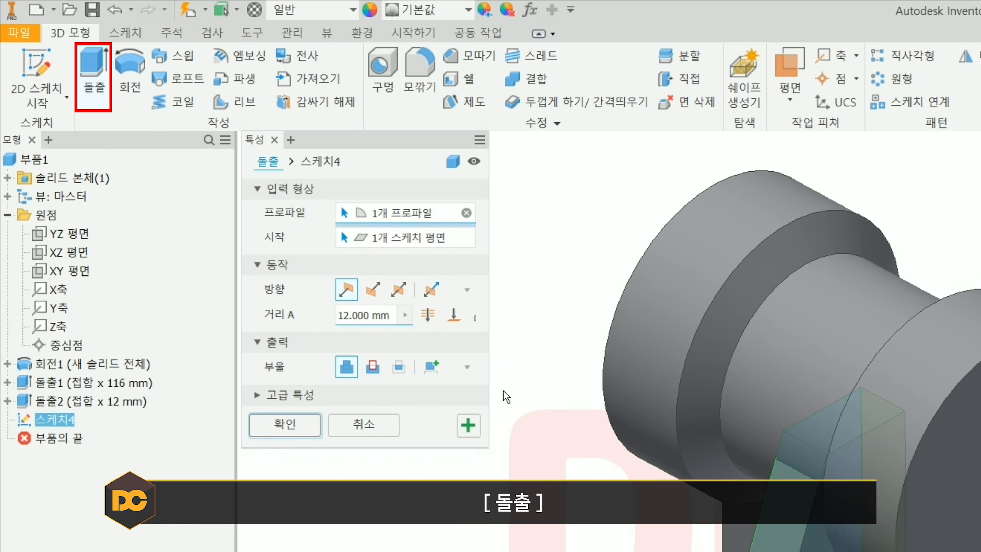
{"action": "left_click", "coordinate": [399, 289]}
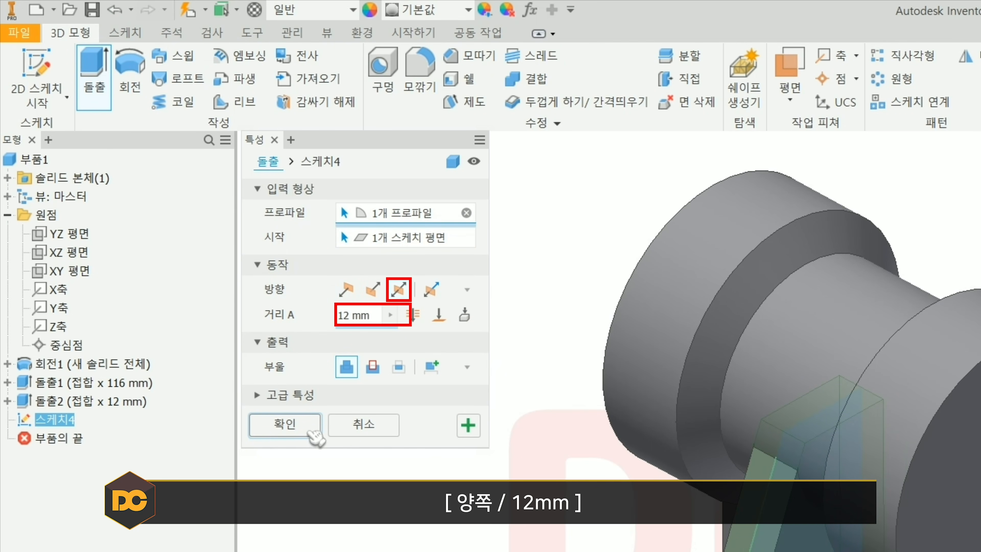
{"action": "left_click", "coordinate": [285, 424]}
{"action": "middle_click_drag", "start_coordinate": [425, 387], "coordinate": [487, 350], "text": "shift"}
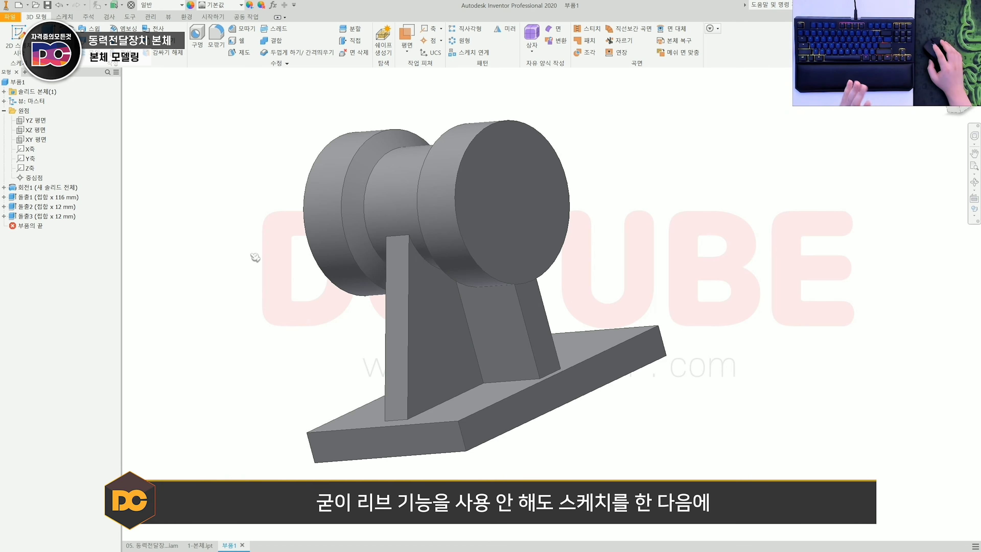
Step: Switch to the 1-본체.ipt part with the mirrored rib and start a new sketch on its XY plane
{"action": "key", "text": "alt"}
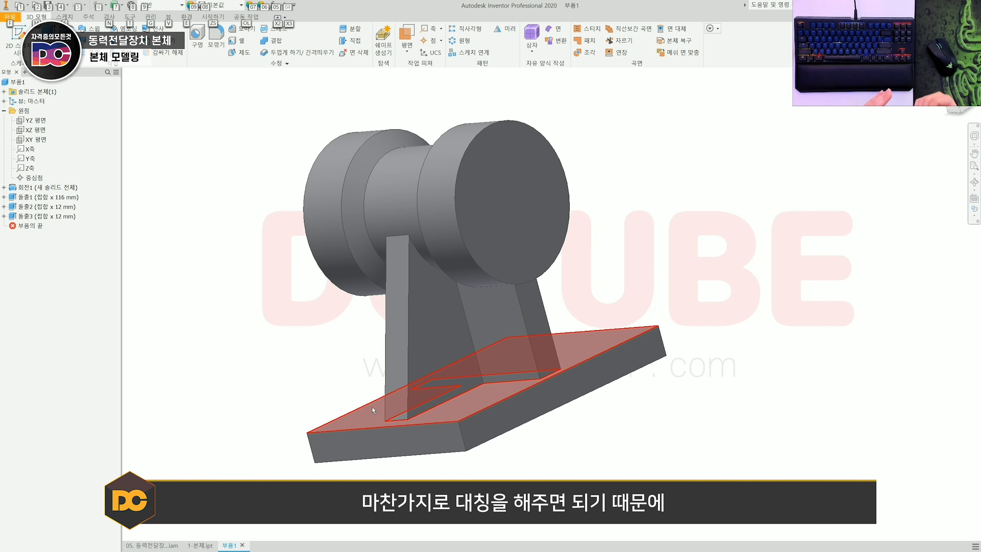
{"action": "middle_click", "coordinate": [285, 349]}
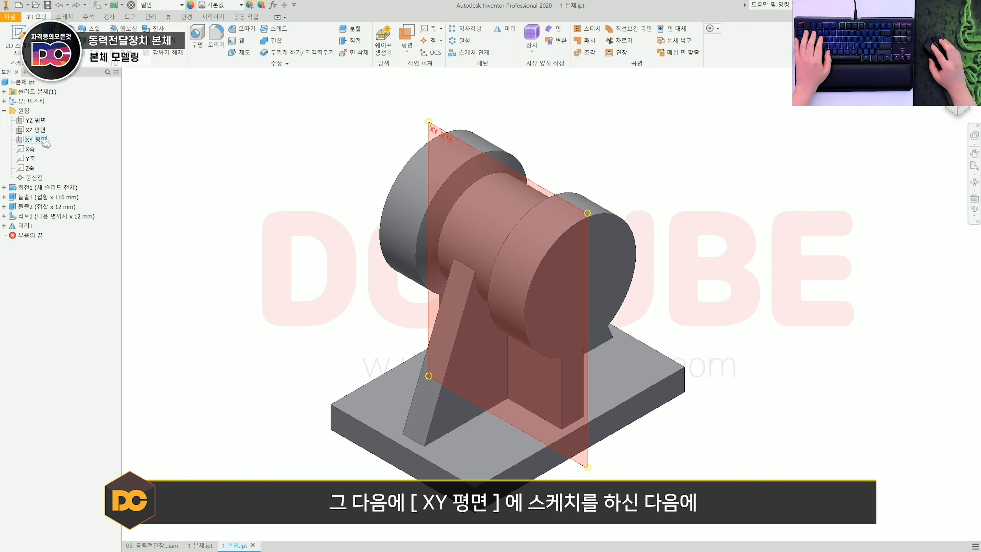
{"action": "left_click", "coordinate": [39, 140]}
{"action": "key", "text": "s"}
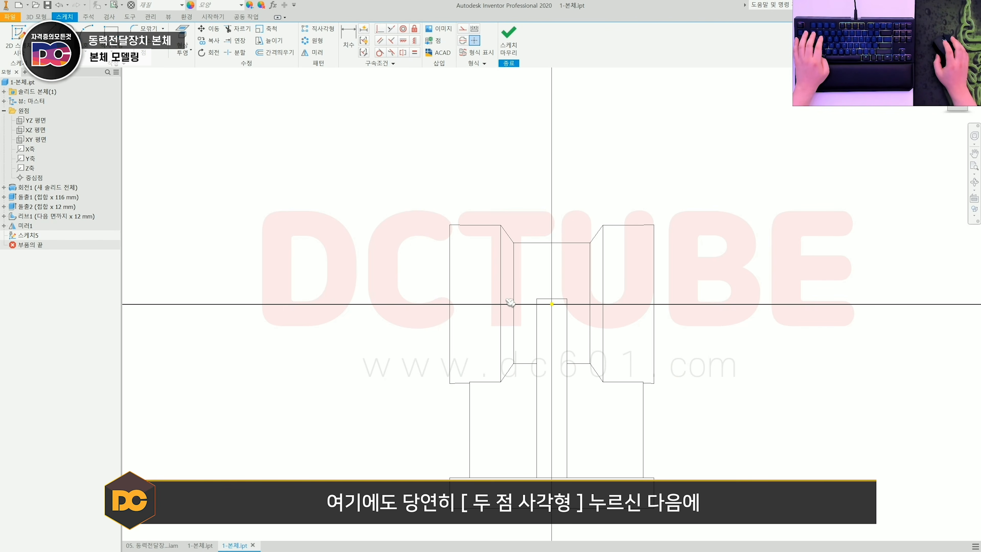
{"action": "scroll", "coordinate": [488, 297], "scroll_direction": "up", "scroll_amount": 2}
{"action": "middle_click_drag", "start_coordinate": [356, 238], "coordinate": [286, 228]}
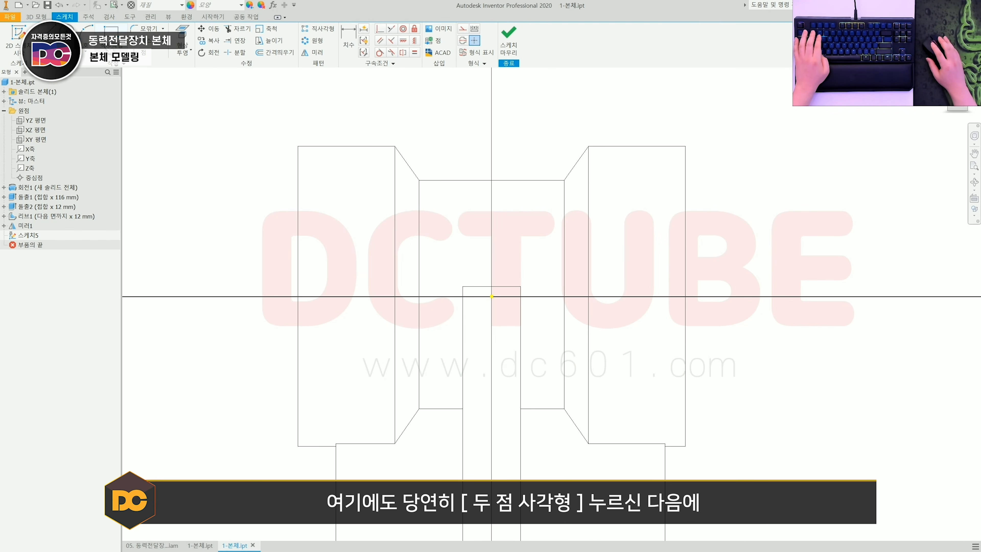
Step: Draw three adjoining two-point rectangles on the hub's horizontal axis, the outer two reaching the end faces and the middle one lower
{"action": "left_click", "coordinate": [111, 30]}
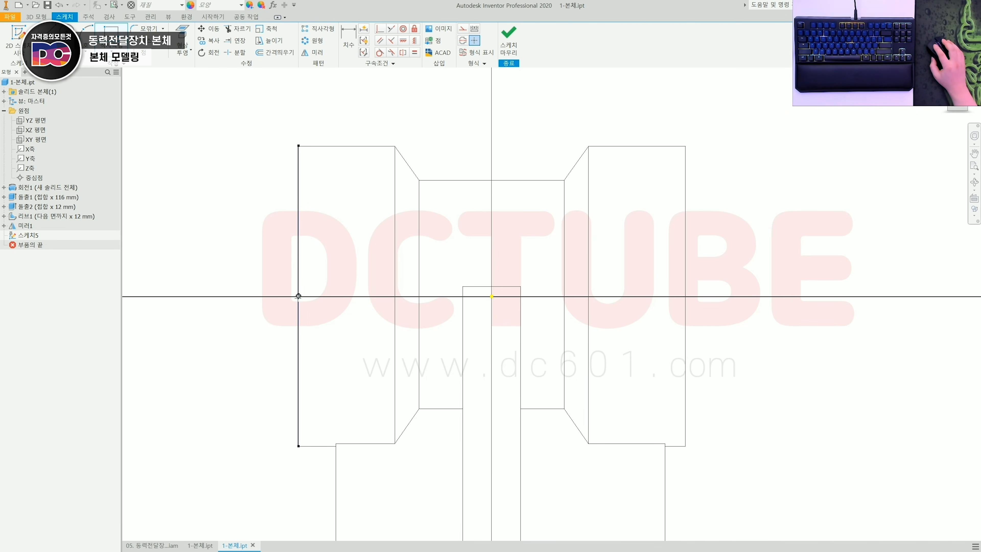
{"action": "left_click", "coordinate": [298, 296]}
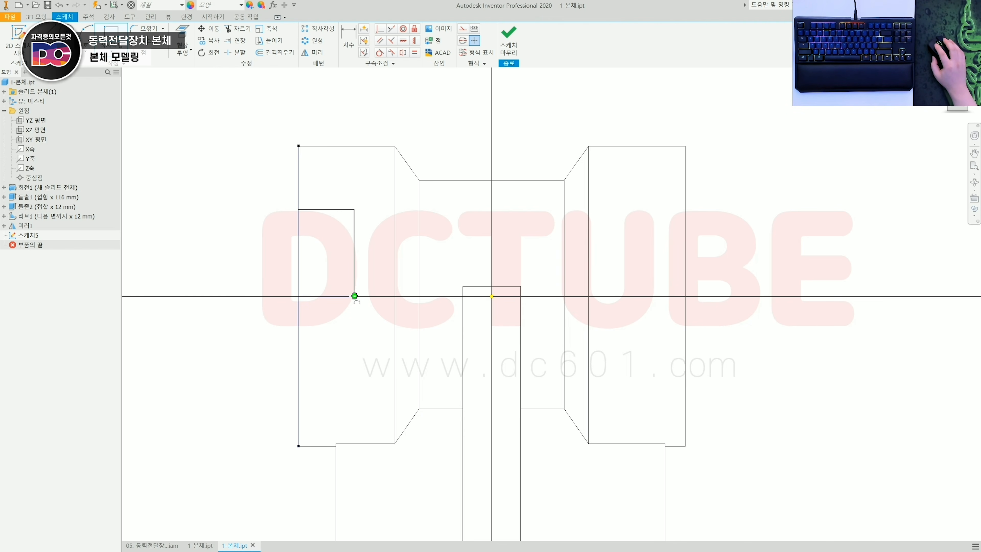
{"action": "left_click", "coordinate": [355, 297]}
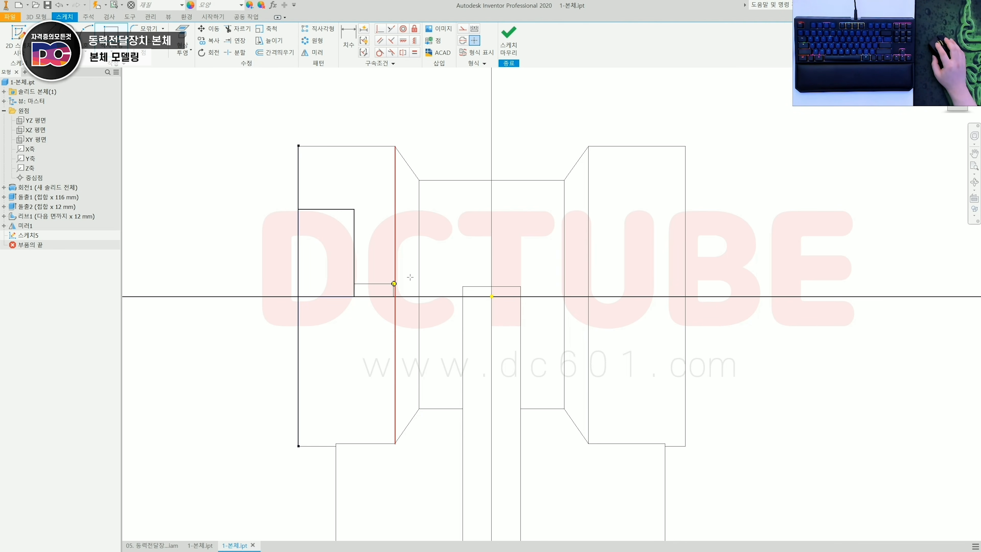
{"action": "left_click", "coordinate": [631, 233]}
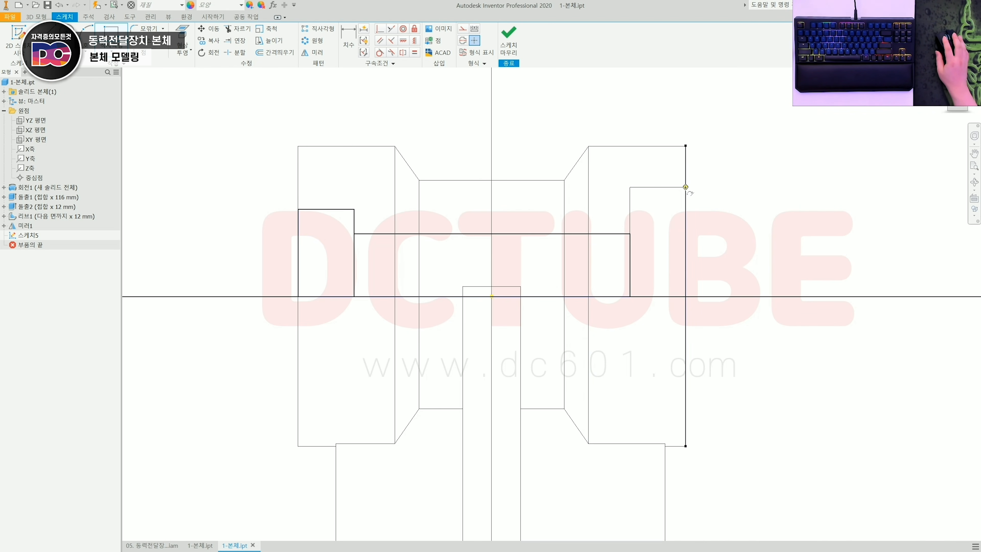
Step: Convert the three rectangles' base lines on the horizontal axis into centerlines
{"action": "middle_click_drag", "start_coordinate": [276, 279], "coordinate": [212, 280]}
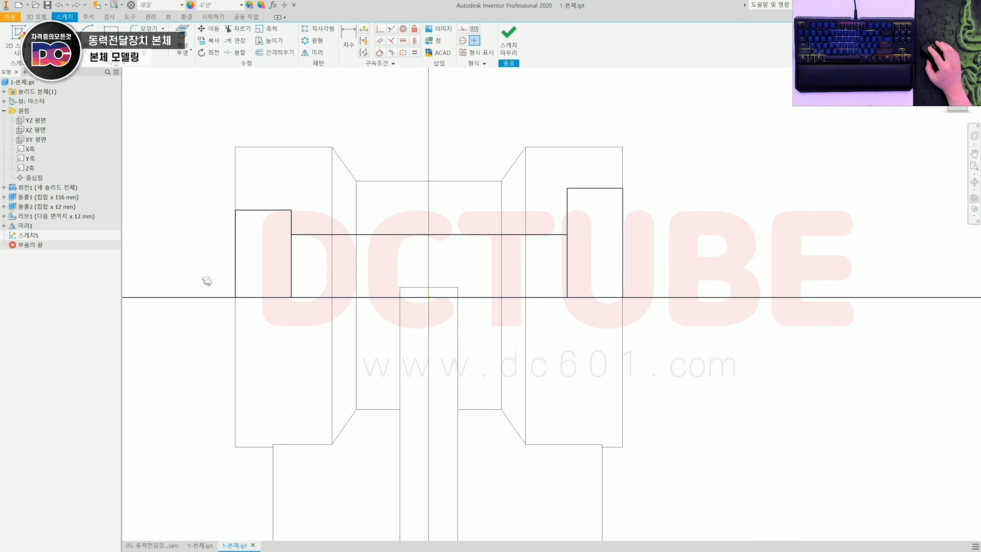
{"action": "left_click_drag", "start_coordinate": [157, 268], "coordinate": [660, 372]}
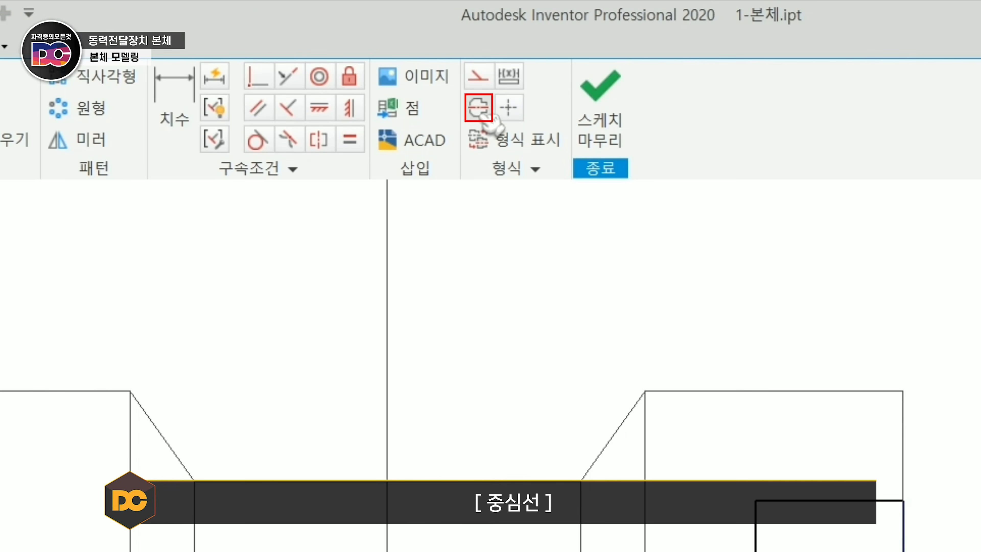
{"action": "left_click", "coordinate": [463, 42]}
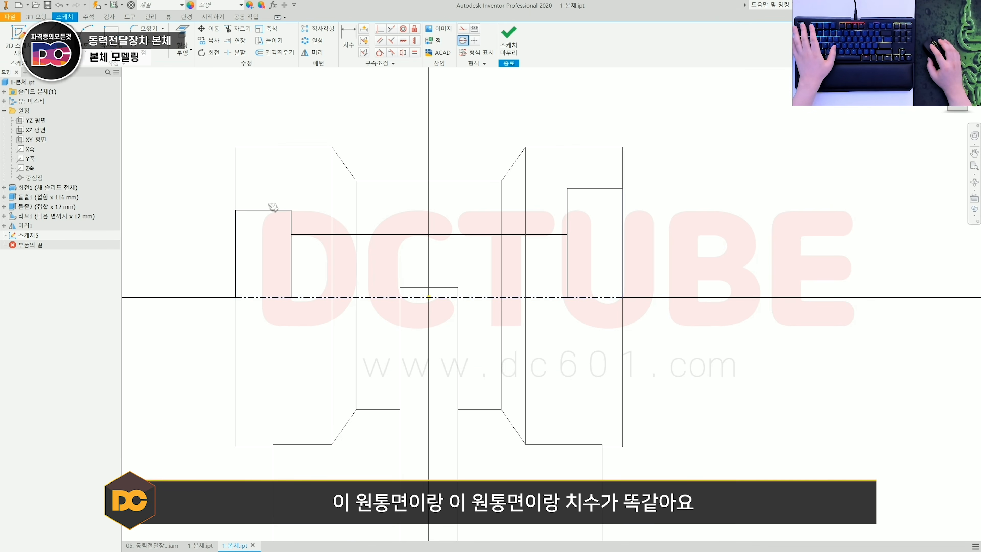
Step: Apply a collinear constraint between the top lines of the two outer rectangles
{"action": "left_click_drag", "start_coordinate": [272, 189], "coordinate": [260, 226]}
{"action": "left_click_drag", "start_coordinate": [607, 177], "coordinate": [591, 222]}
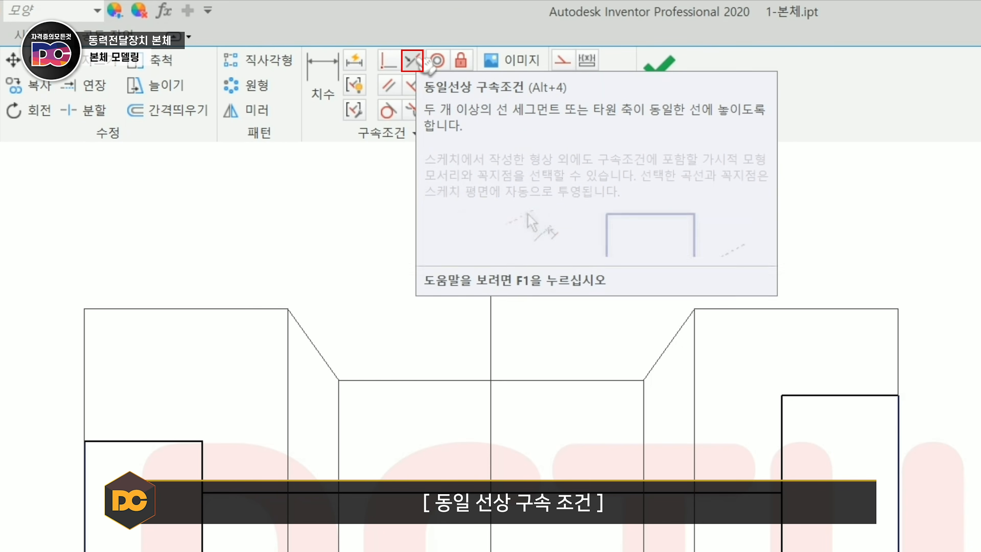
{"action": "left_click", "coordinate": [420, 60]}
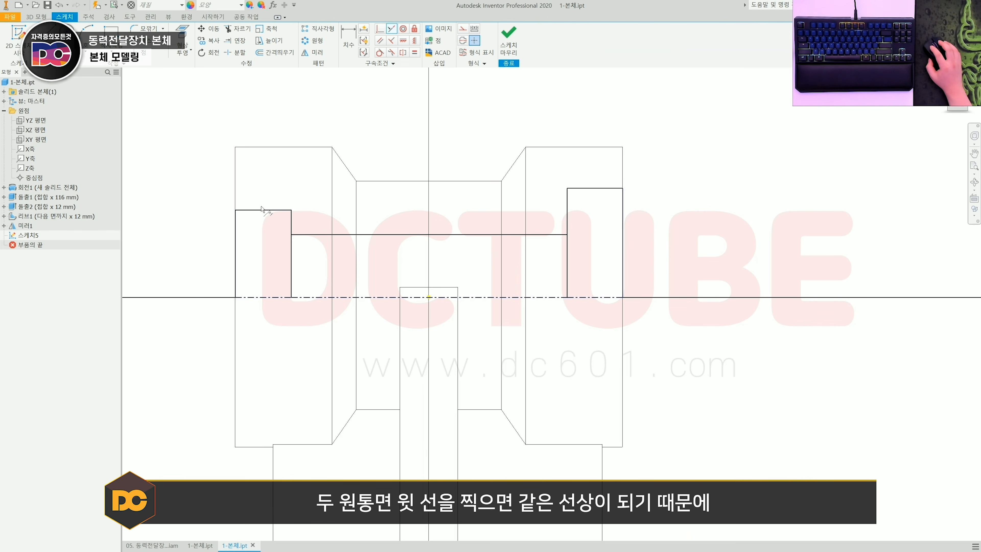
Step: Make the two end recesses' upper lines collinear, and add diameter dimensions to the first end recess and the middle bore from the centreline
{"action": "left_click", "coordinate": [587, 190]}
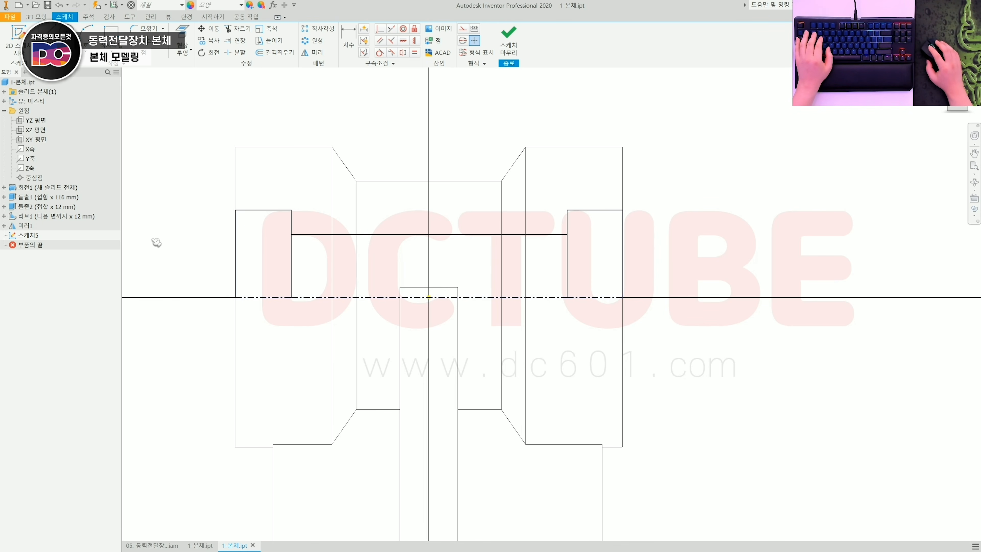
{"action": "key", "text": "d"}
{"action": "left_click", "coordinate": [263, 210]}
{"action": "left_click", "coordinate": [265, 298]}
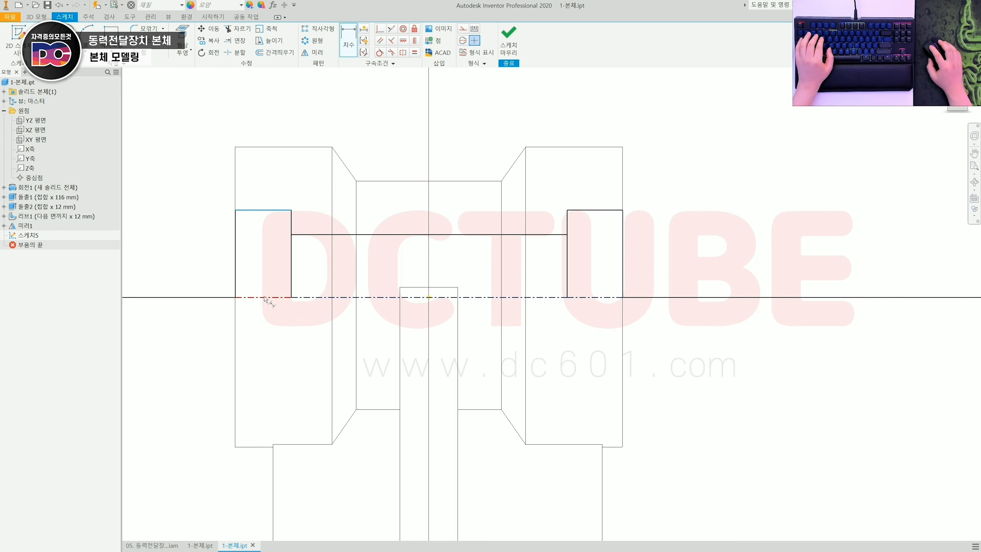
{"action": "left_click", "coordinate": [180, 280]}
{"action": "left_click", "coordinate": [356, 235]}
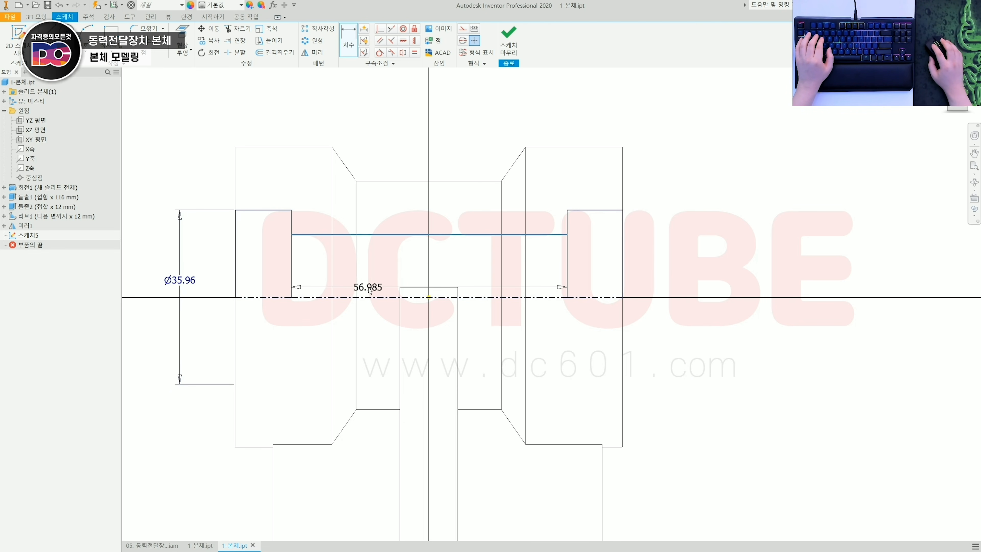
{"action": "left_click", "coordinate": [380, 297]}
{"action": "left_click", "coordinate": [383, 282]}
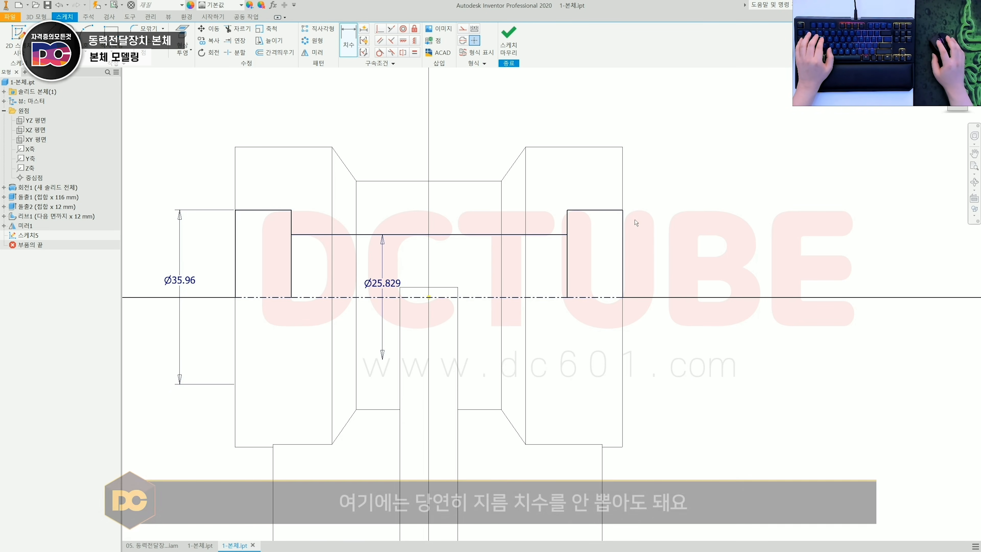
Step: Try to add a diameter dimension between the opposite end recess's upper line and the centreline
{"action": "left_click", "coordinate": [613, 211]}
{"action": "left_click", "coordinate": [612, 297]}
{"action": "key", "text": "Escape"}
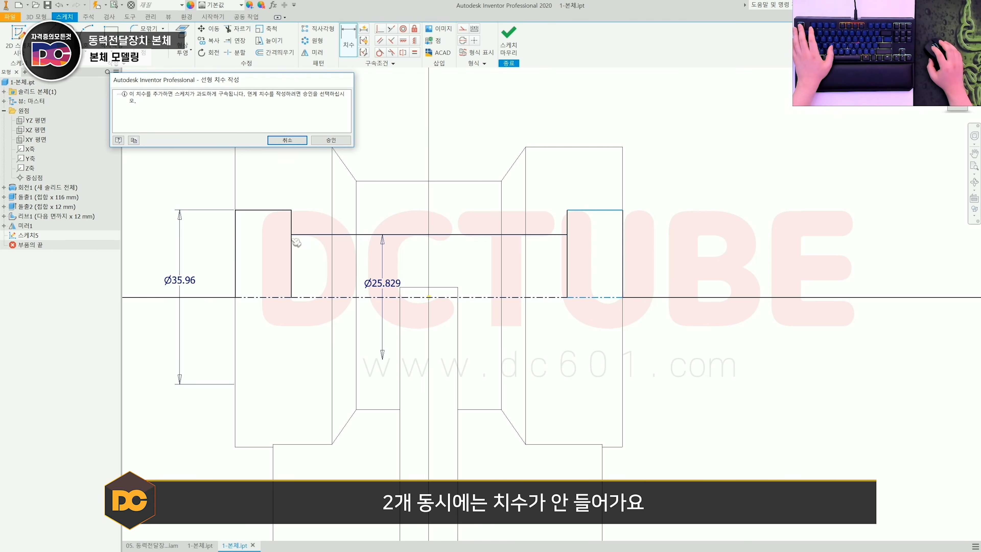
{"action": "key", "text": "Escape"}
{"action": "key", "text": "Escape"}
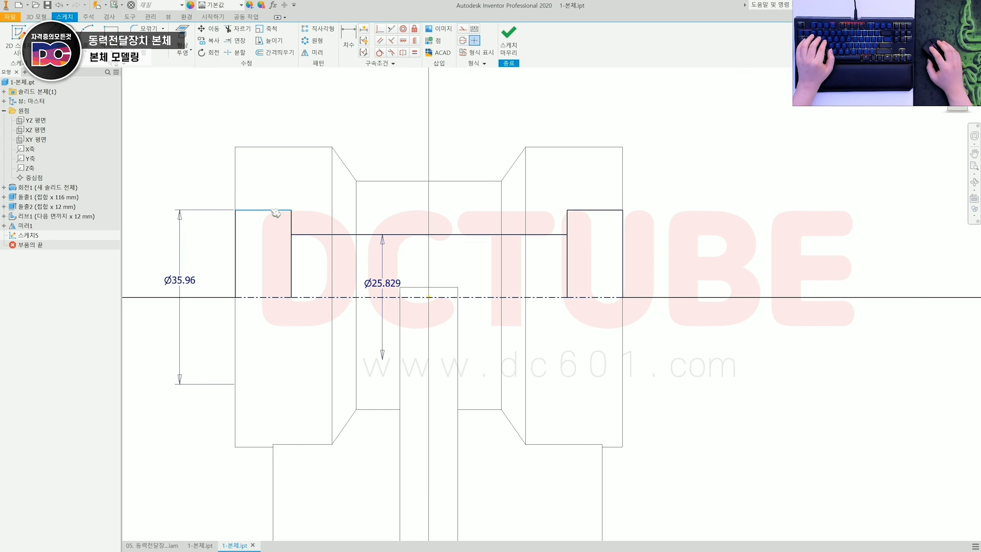
Step: Dimension the width of the already-dimensioned end recess and the length of the middle bore
{"action": "key", "text": "d"}
{"action": "left_click", "coordinate": [275, 210]}
{"action": "left_click", "coordinate": [423, 233]}
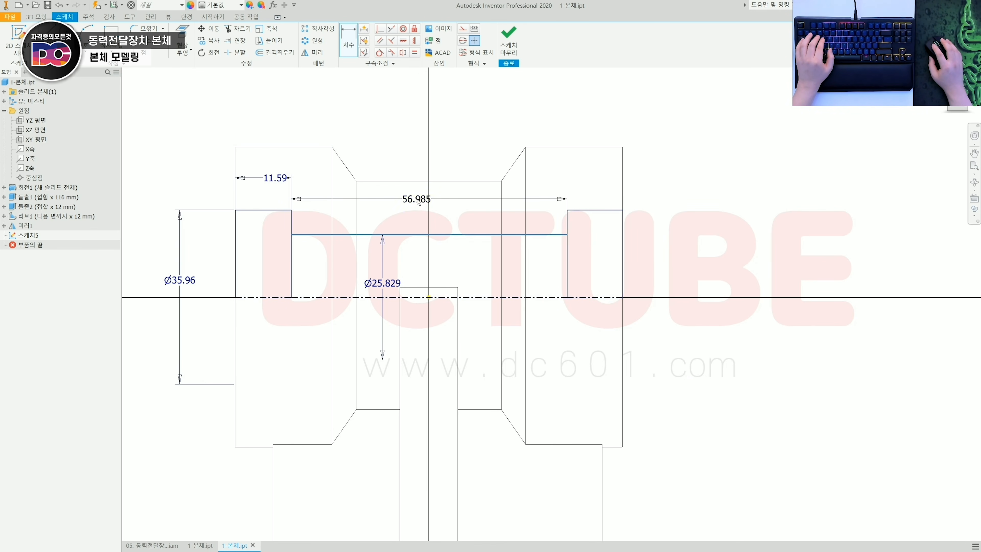
{"action": "left_click", "coordinate": [418, 202]}
Step: Try to dimension the opposite end recess's width and the overall width between the two end faces
{"action": "left_click", "coordinate": [591, 211]}
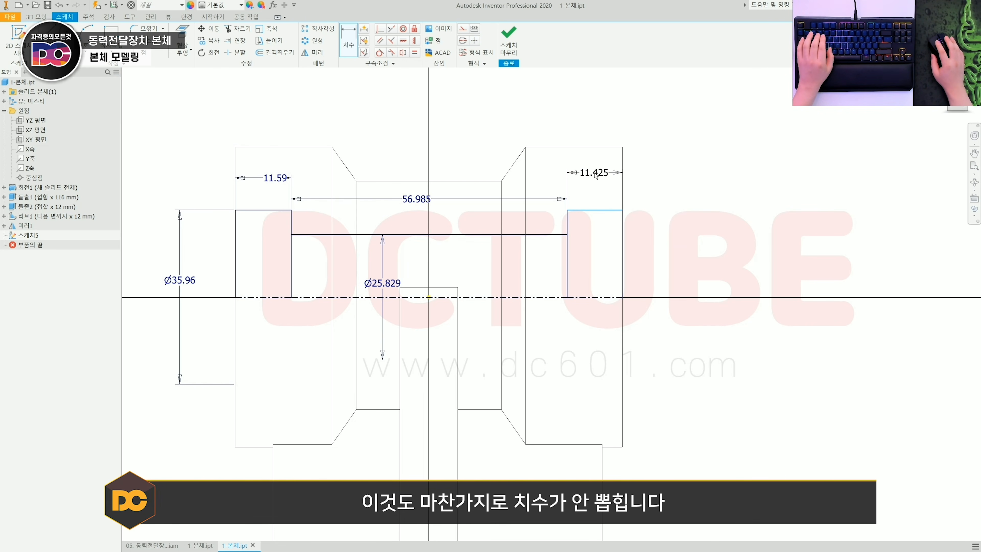
{"action": "left_click", "coordinate": [596, 173]}
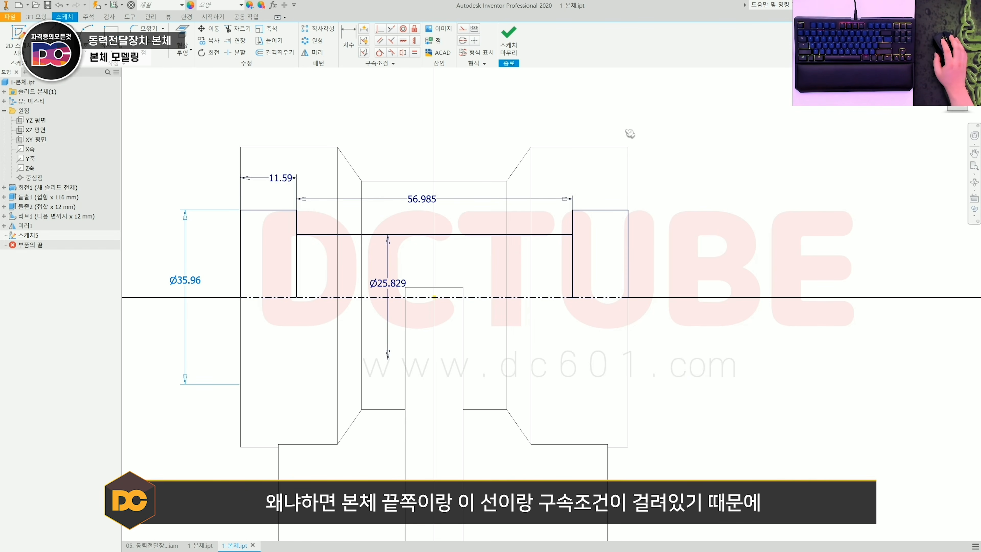
{"action": "left_click", "coordinate": [629, 180]}
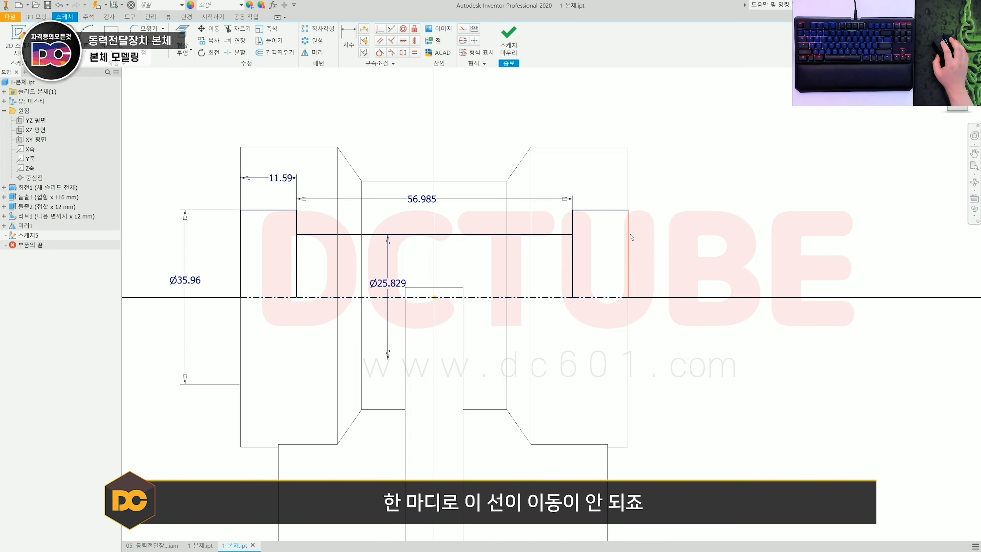
{"action": "middle_click_drag", "start_coordinate": [592, 236], "coordinate": [609, 233]}
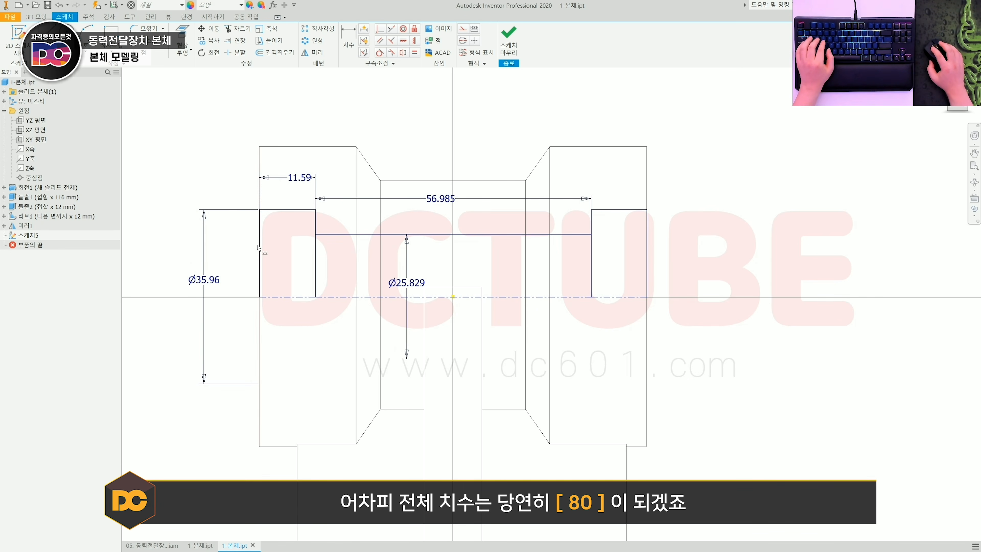
{"action": "key", "text": "d"}
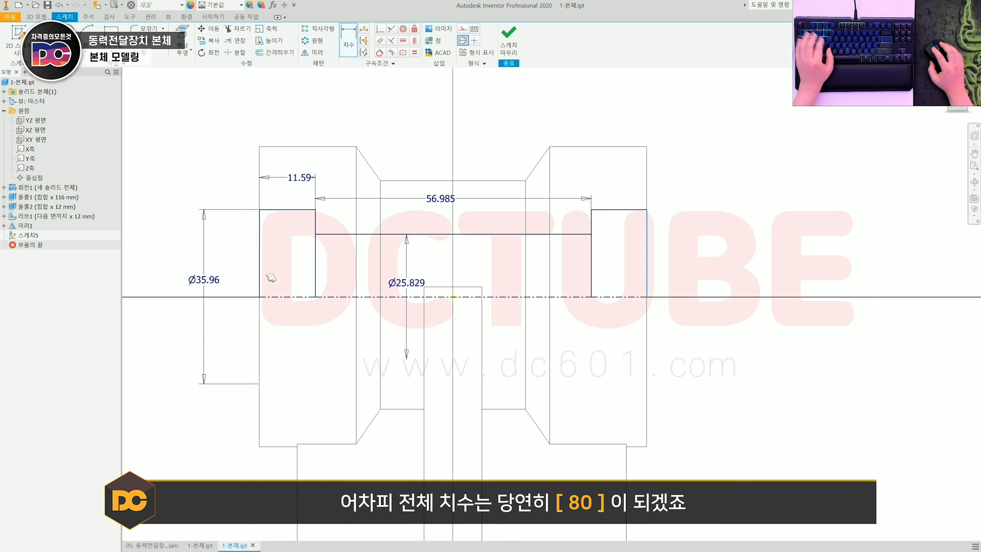
{"action": "left_click", "coordinate": [646, 248]}
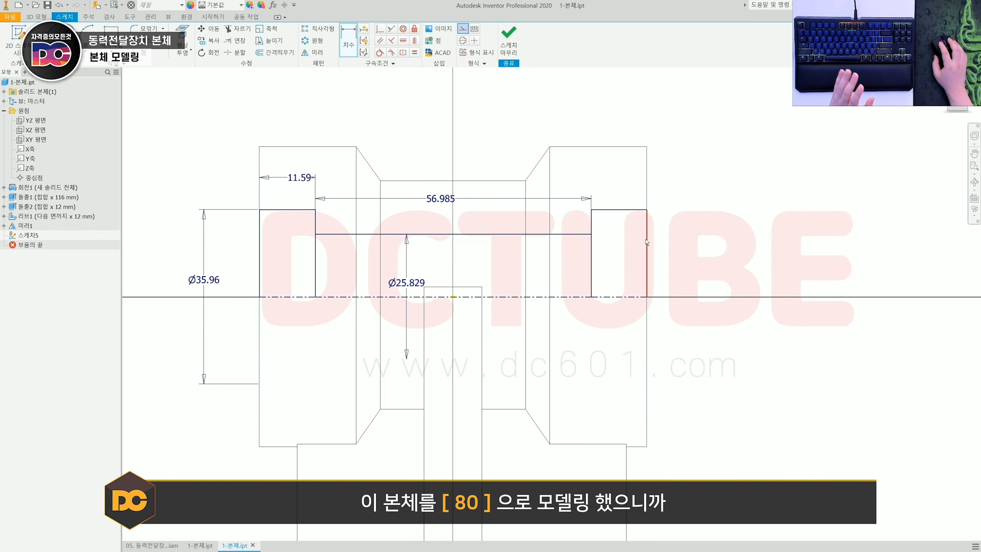
{"action": "left_click", "coordinate": [647, 239]}
{"action": "left_click", "coordinate": [438, 121]}
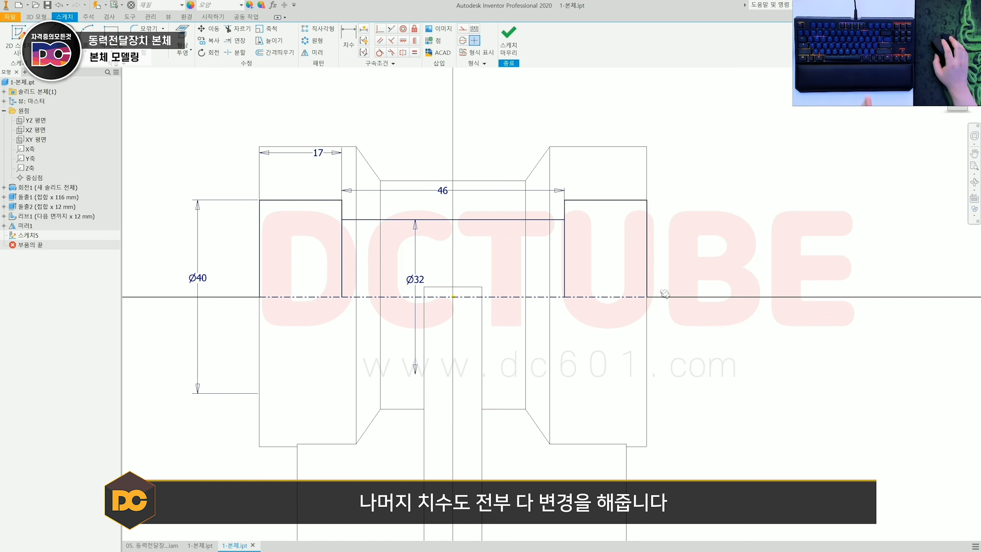
{"action": "middle_click_drag", "start_coordinate": [441, 255], "coordinate": [476, 266]}
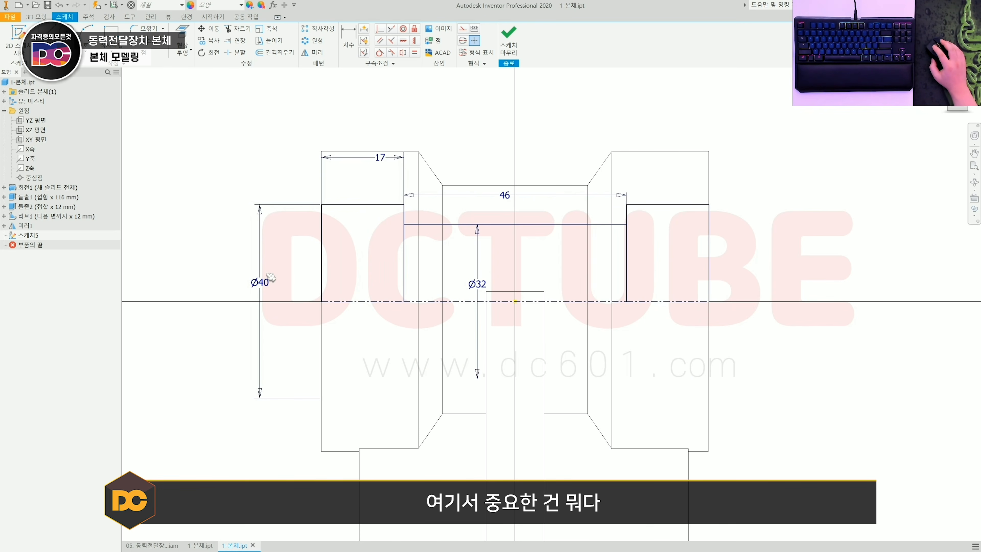
{"action": "left_click", "coordinate": [260, 282]}
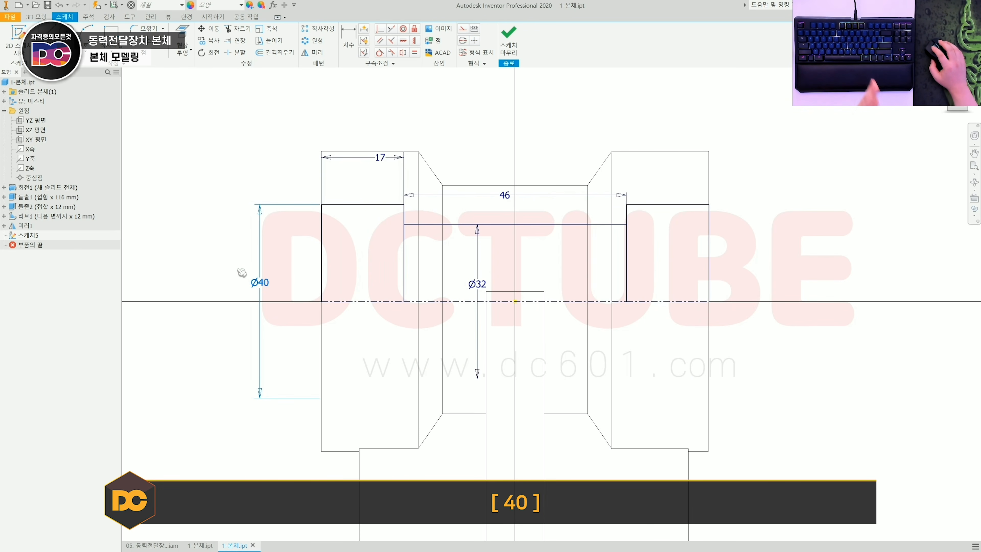
{"action": "left_click", "coordinate": [284, 267]}
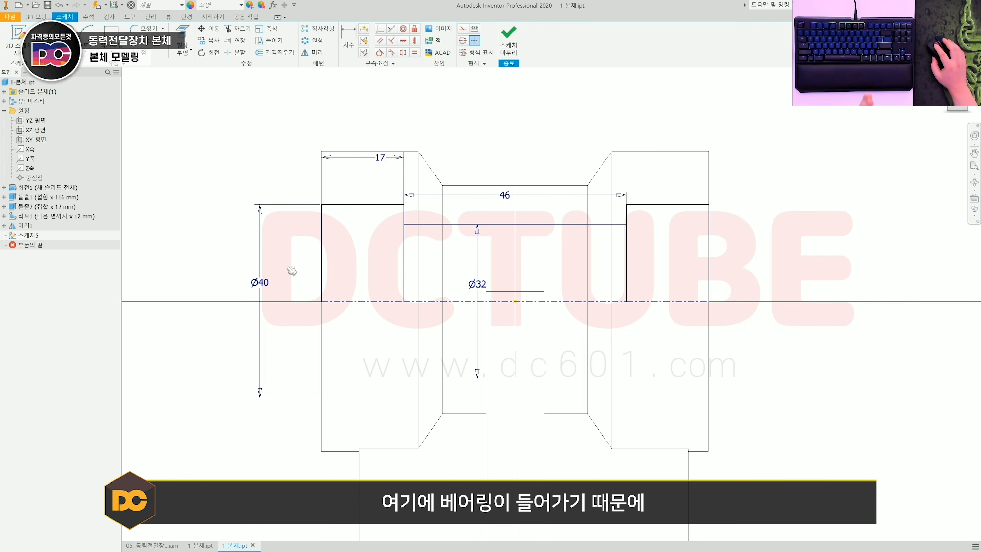
{"action": "left_click", "coordinate": [261, 281]}
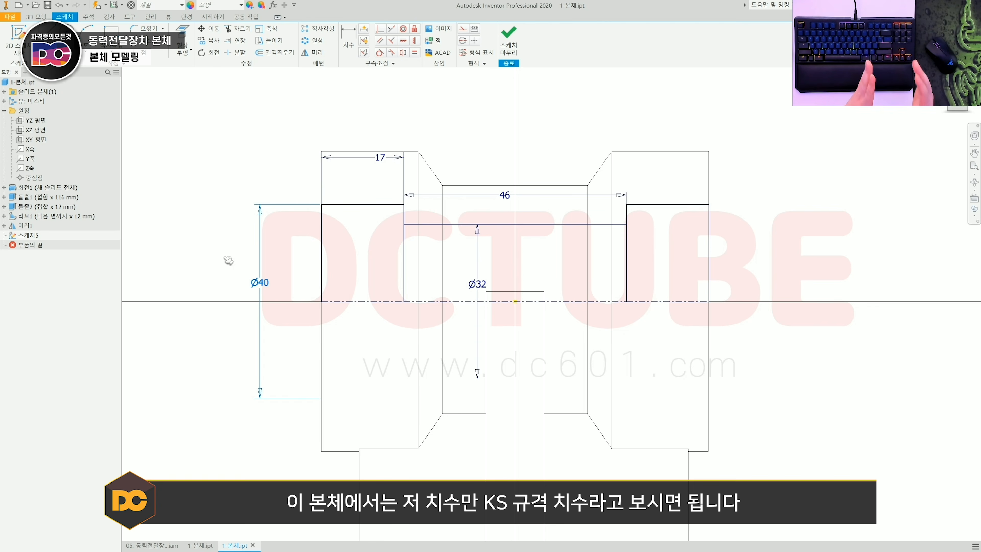
{"action": "left_click", "coordinate": [204, 184]}
Step: Finish the sketch and revolve its three profiles through 360 degrees about the centreline as a cut through the housing
{"action": "key", "text": "s"}
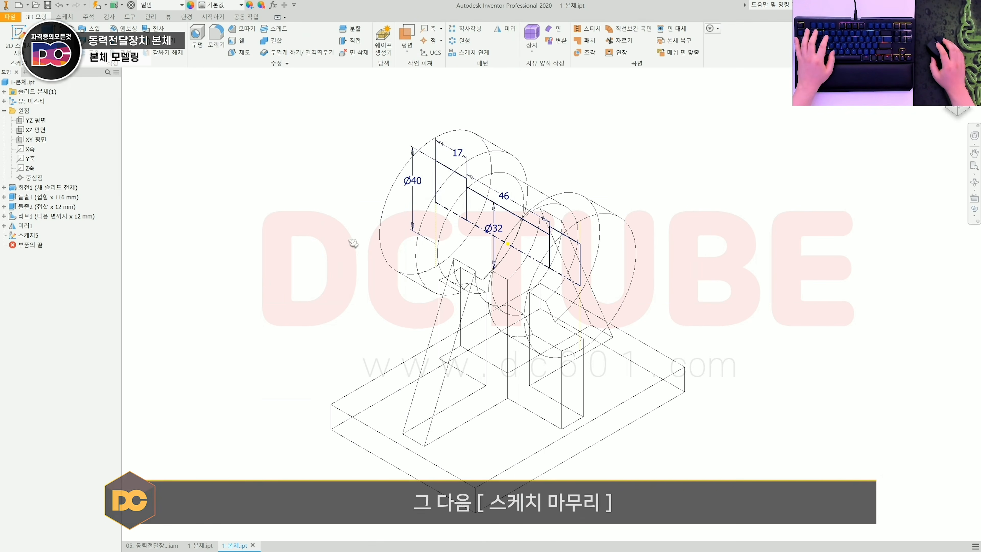
{"action": "key", "text": "r"}
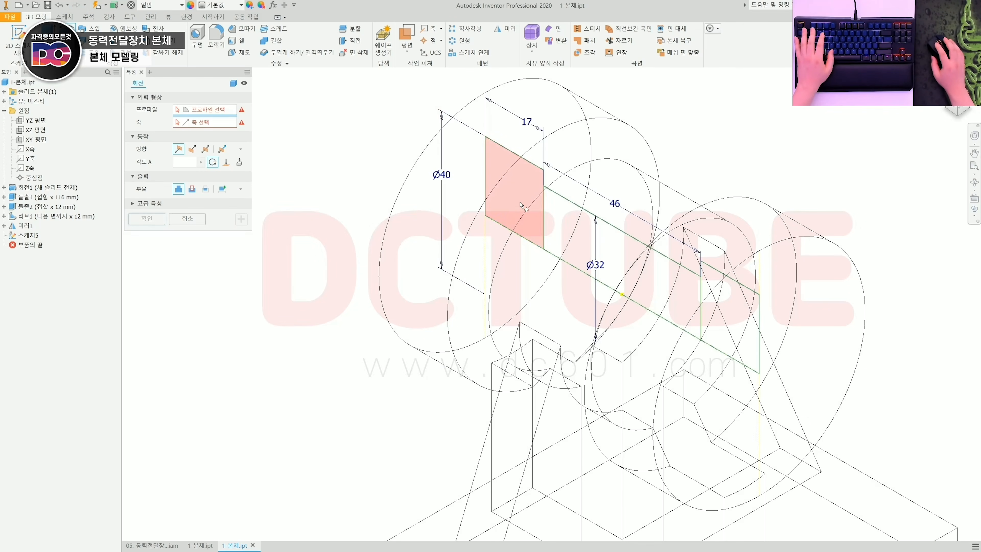
{"action": "left_click", "coordinate": [528, 205]}
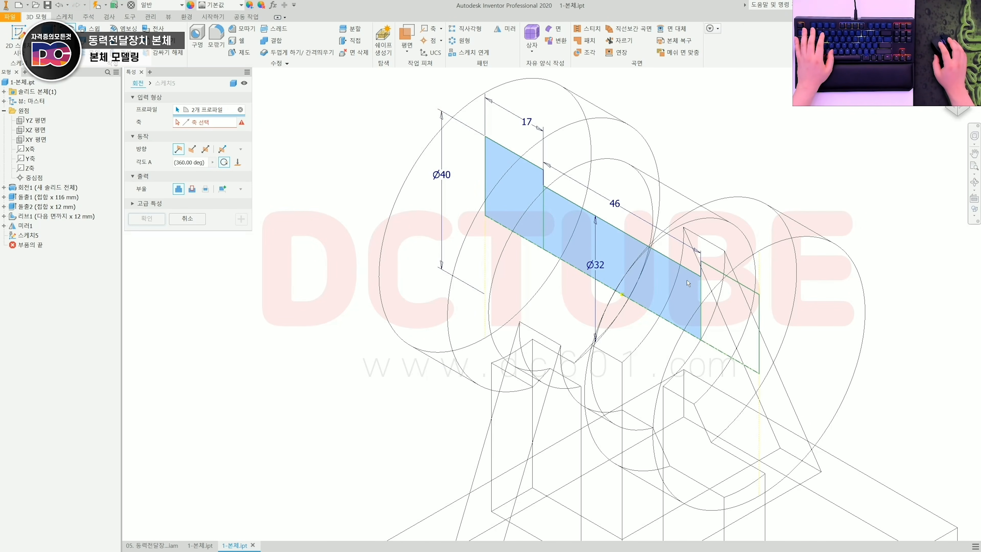
{"action": "left_click", "coordinate": [718, 297]}
{"action": "middle_click_drag", "start_coordinate": [718, 297], "coordinate": [625, 265]}
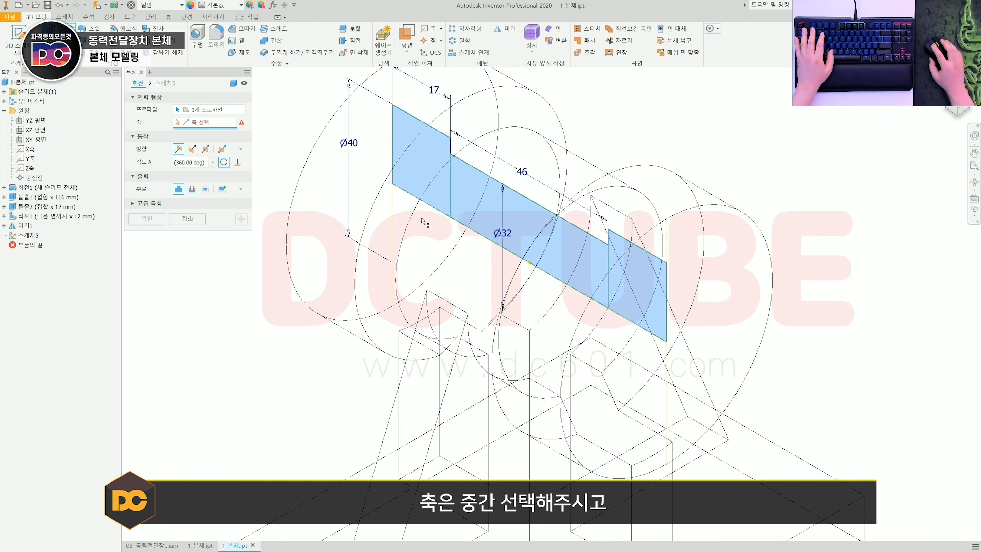
{"action": "left_click", "coordinate": [469, 227]}
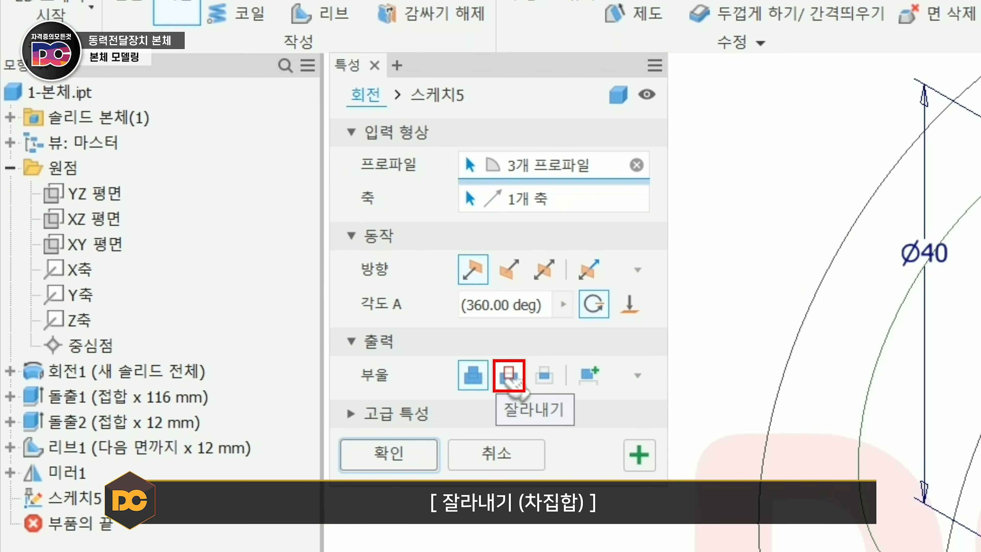
{"action": "left_click", "coordinate": [510, 377]}
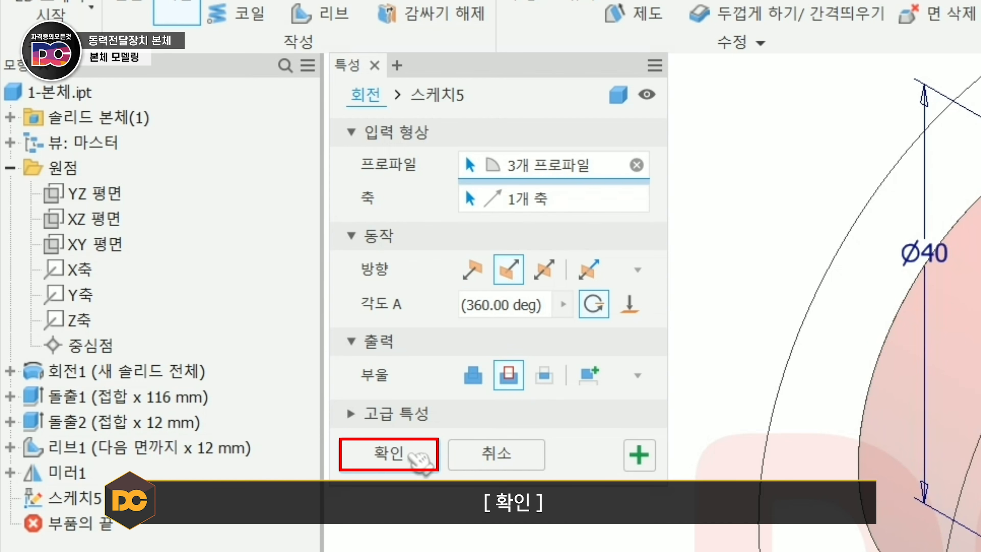
{"action": "left_click", "coordinate": [389, 454]}
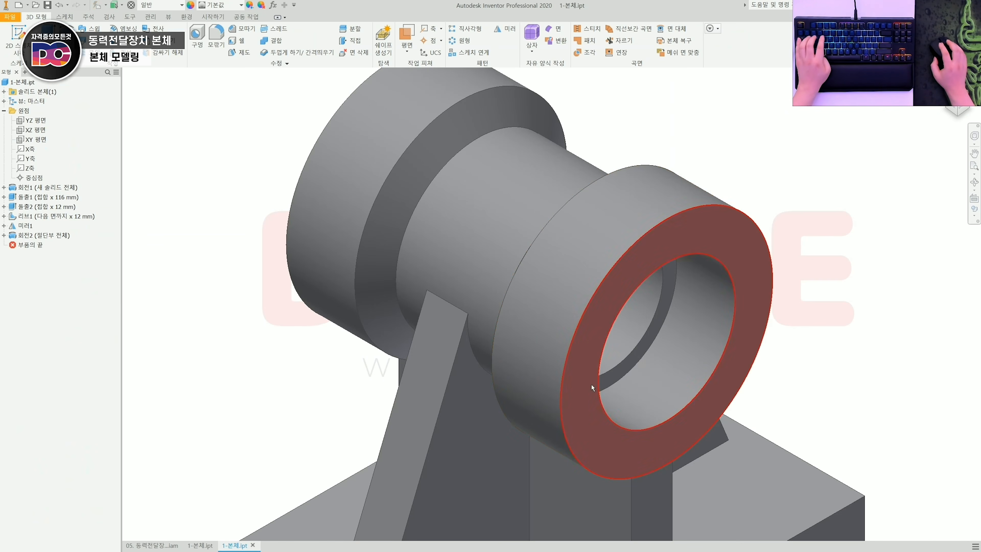
Step: Examine the stepped bore through the housing and the ribs beneath it from several angles
{"action": "middle_click_drag", "start_coordinate": [592, 388], "coordinate": [700, 419], "text": "shift"}
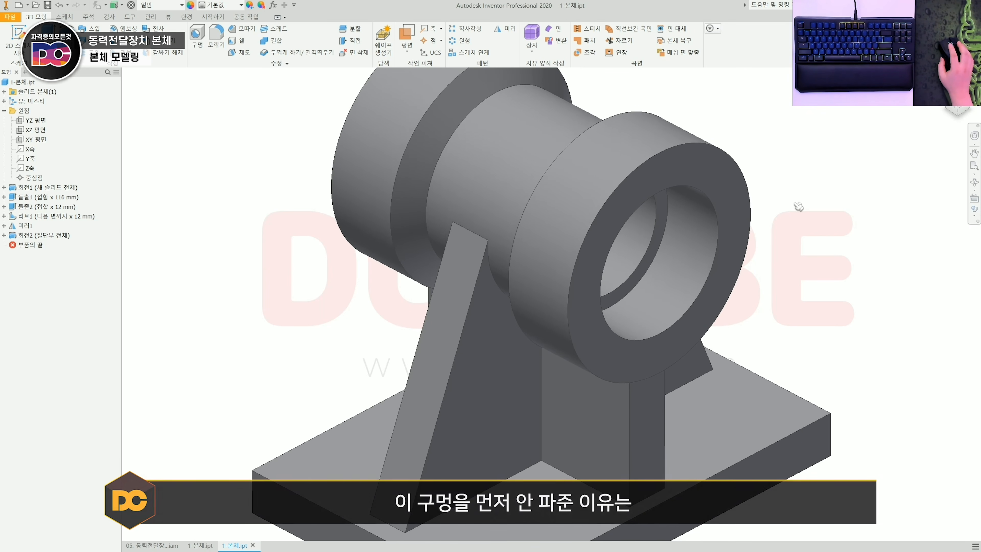
{"action": "scroll", "coordinate": [799, 207], "scroll_direction": "up", "scroll_amount": 3}
{"action": "scroll", "coordinate": [716, 215], "scroll_direction": "down", "scroll_amount": 3}
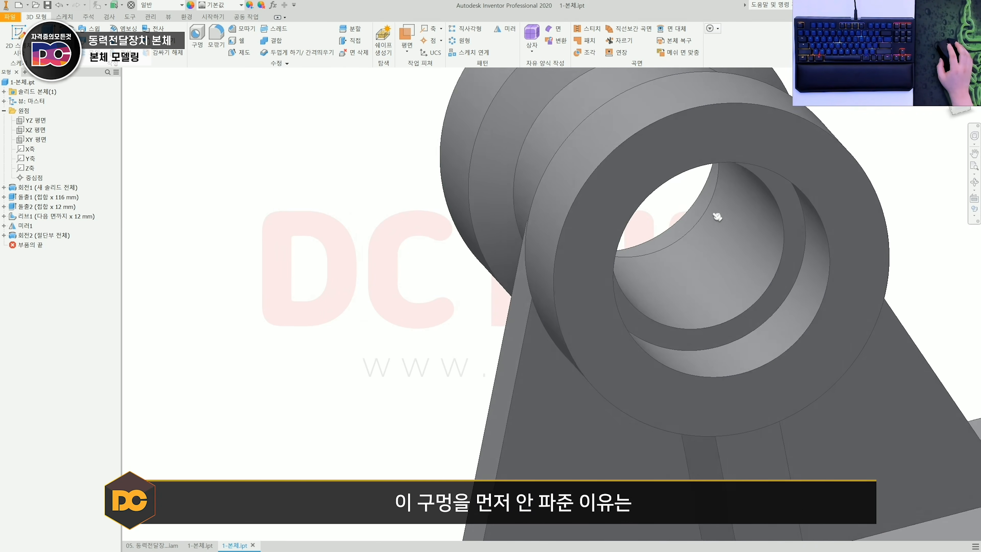
{"action": "scroll", "coordinate": [682, 207], "scroll_direction": "up", "scroll_amount": 3}
{"action": "scroll", "coordinate": [690, 235], "scroll_direction": "down", "scroll_amount": 3}
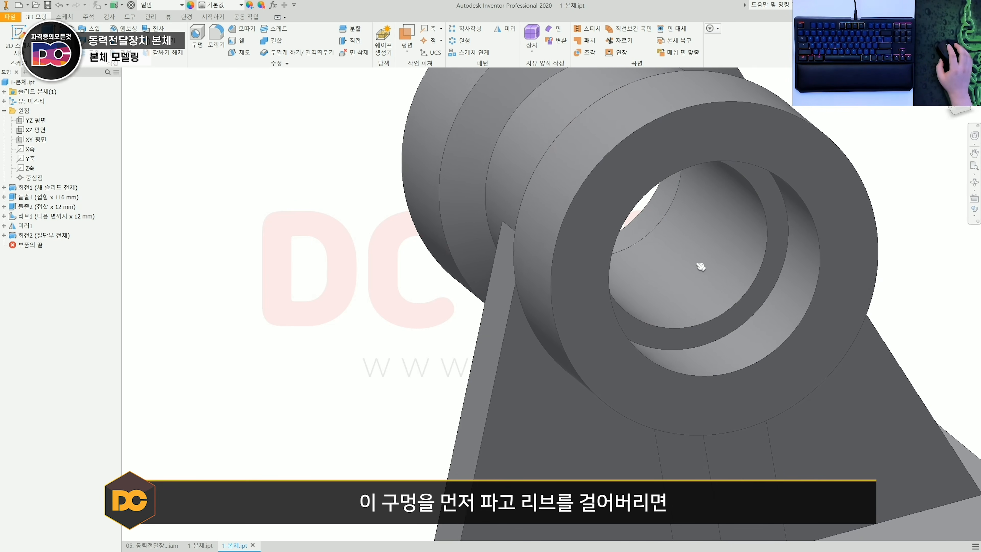
{"action": "middle_click_drag", "start_coordinate": [696, 268], "coordinate": [502, 361], "text": "shift"}
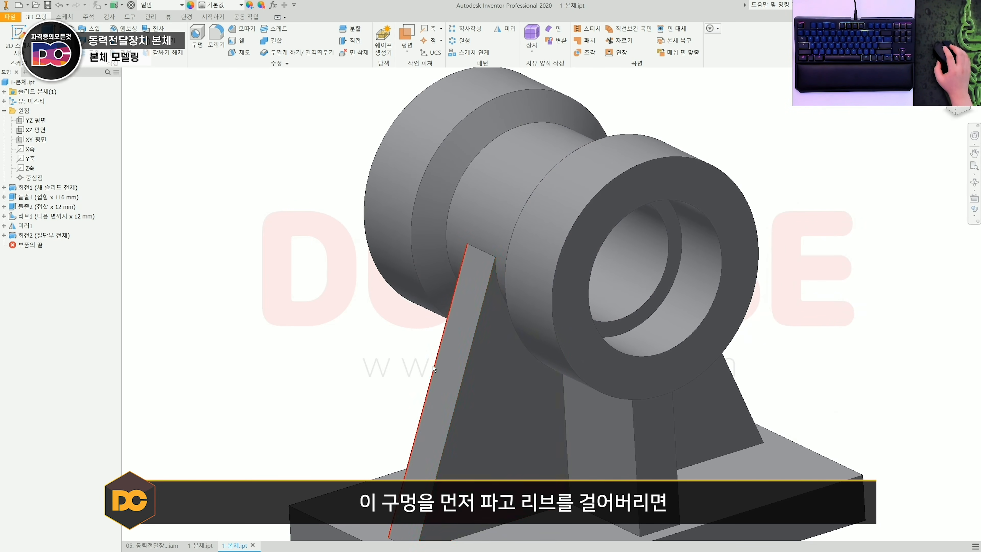
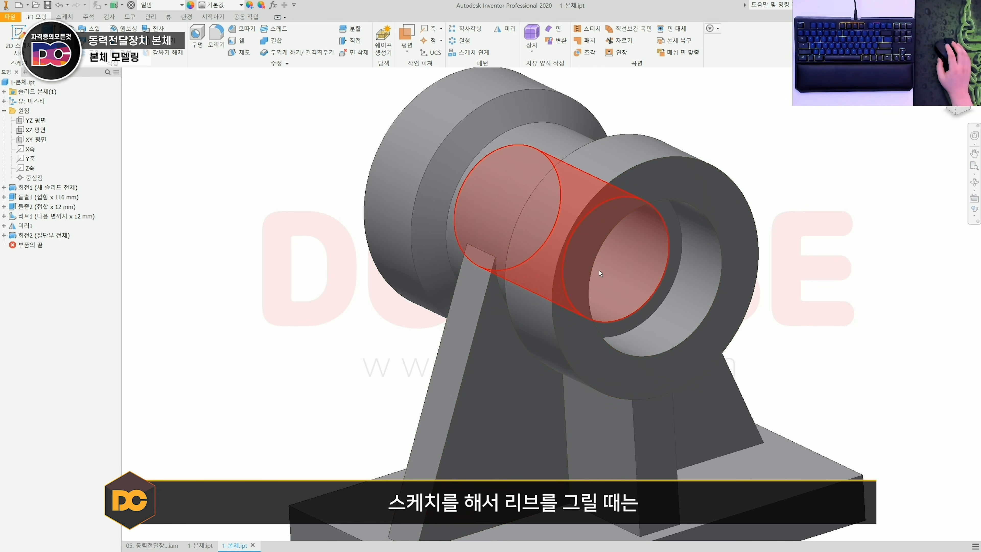
{"action": "middle_click_drag", "start_coordinate": [587, 298], "coordinate": [574, 271], "text": "shift"}
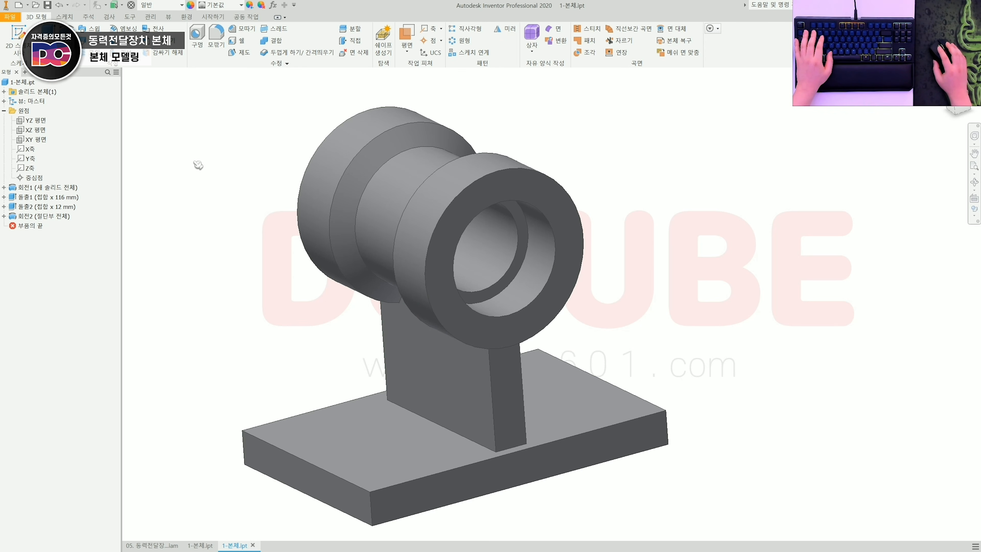
Step: Sketch a rib profile on the YZ plane with a sloped side running from the bore's horizontal axis down to the base top
{"action": "left_click", "coordinate": [37, 122]}
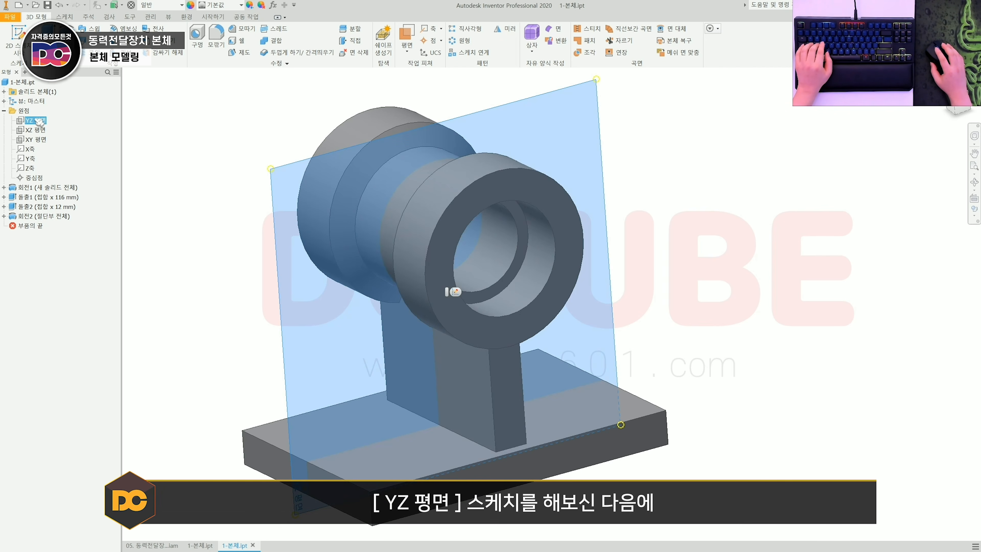
{"action": "key", "text": "s"}
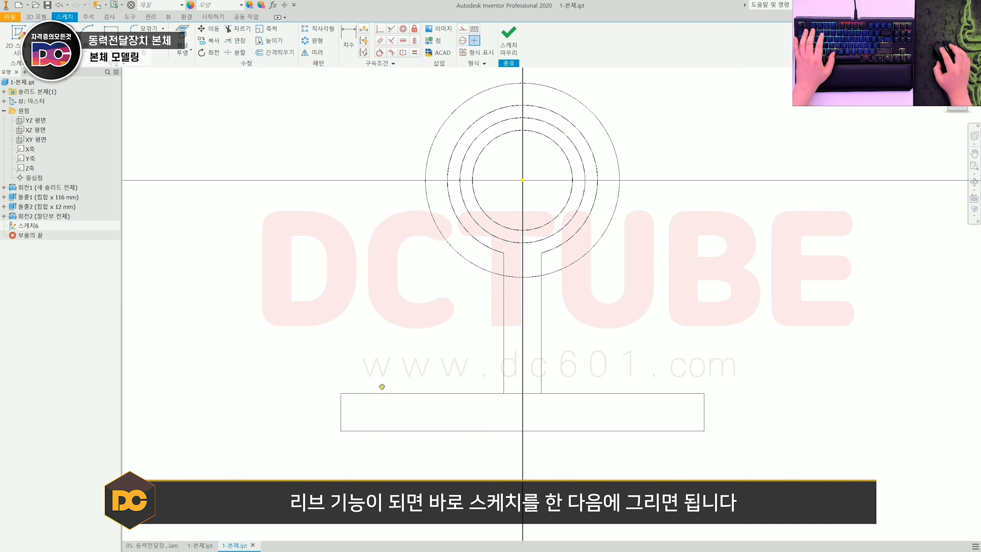
{"action": "key", "text": "Escape"}
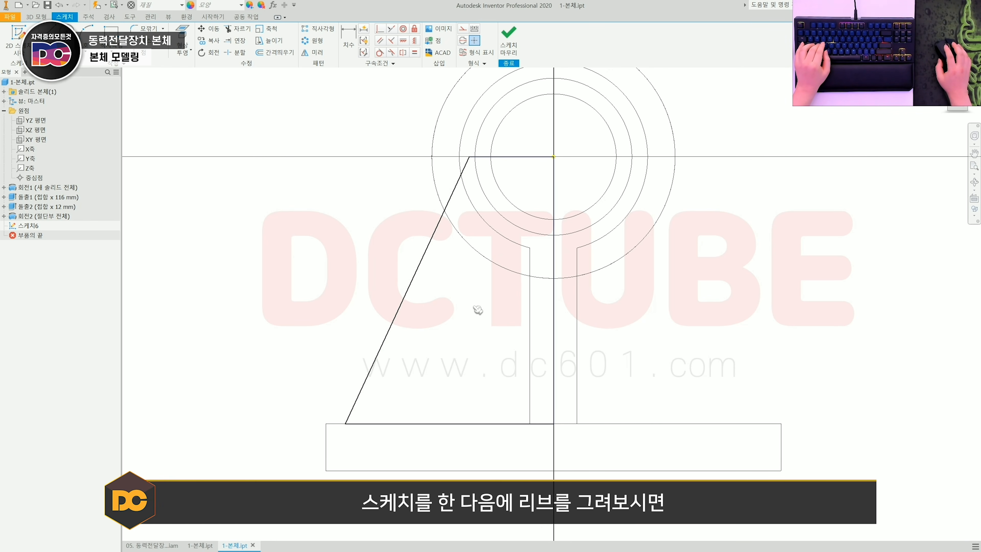
Step: Extrude the rib profile as a join in both directions, with distances of 12 mm and 6 mm
{"action": "key", "text": "e"}
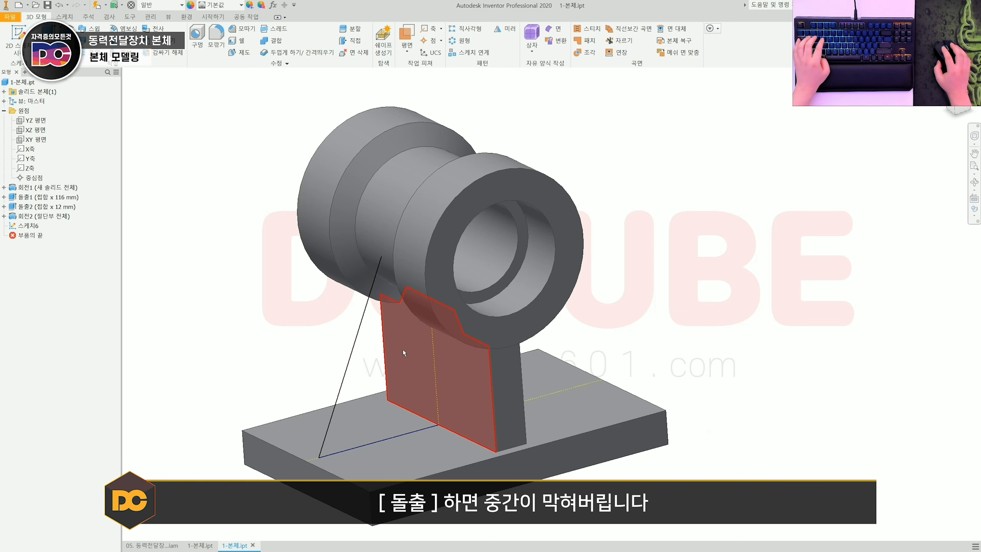
{"action": "left_click", "coordinate": [380, 359]}
{"action": "left_click", "coordinate": [222, 148]}
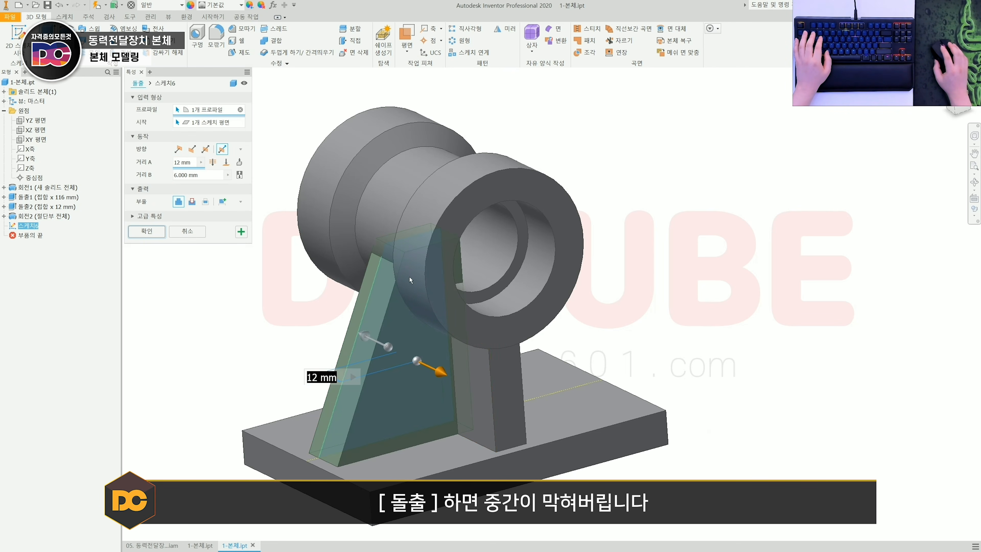
{"action": "scroll", "coordinate": [484, 275], "scroll_direction": "up", "scroll_amount": 4}
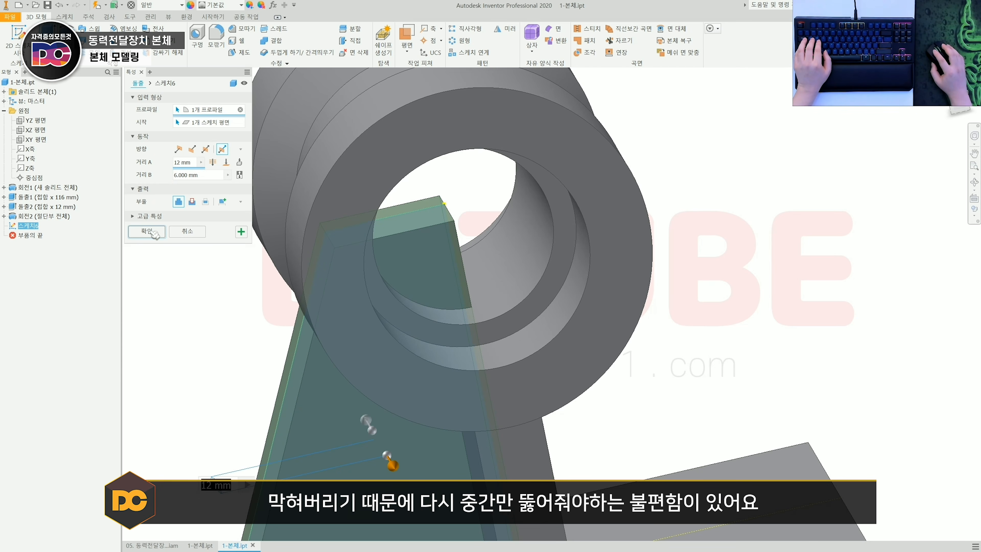
{"action": "key", "text": "Return"}
Step: Examine from several angles where the extruded rib meets the housing bore
{"action": "middle_click_drag", "start_coordinate": [420, 293], "coordinate": [430, 241], "text": "shift"}
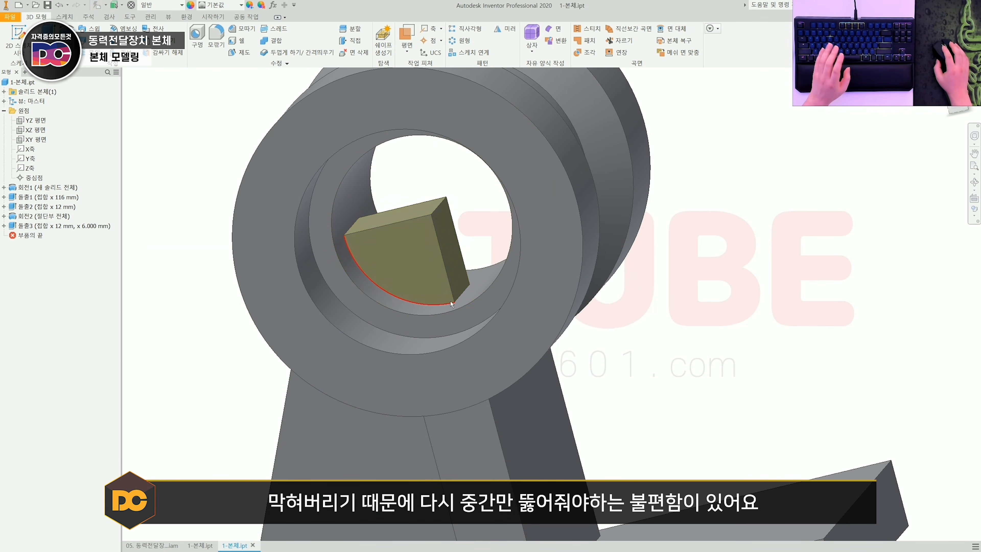
{"action": "scroll", "coordinate": [453, 300], "scroll_direction": "down", "scroll_amount": 3}
{"action": "middle_click_drag", "start_coordinate": [429, 315], "coordinate": [492, 365], "text": "shift"}
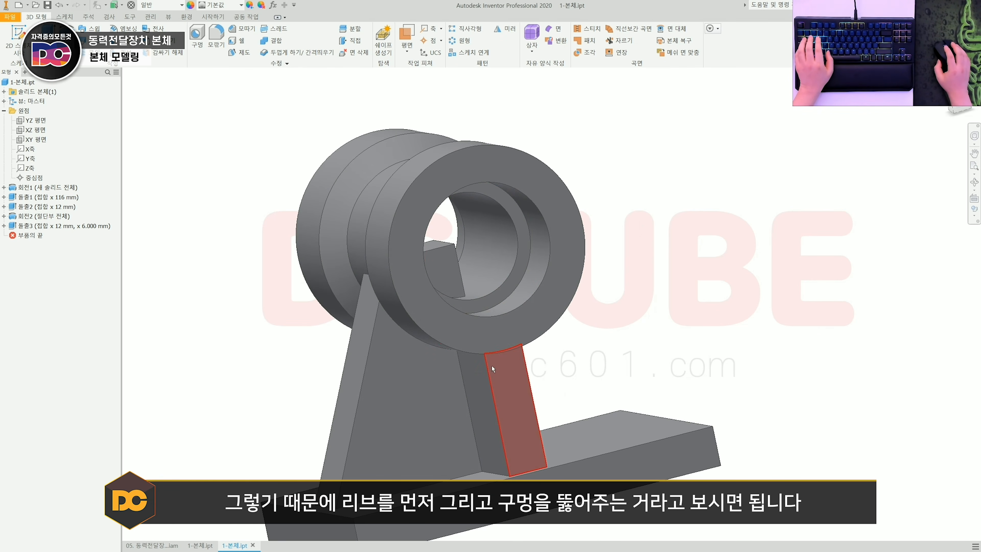
{"action": "middle_click_drag", "start_coordinate": [478, 317], "coordinate": [437, 283], "text": "shift"}
{"action": "scroll", "coordinate": [437, 283], "scroll_direction": "up", "scroll_amount": 3}
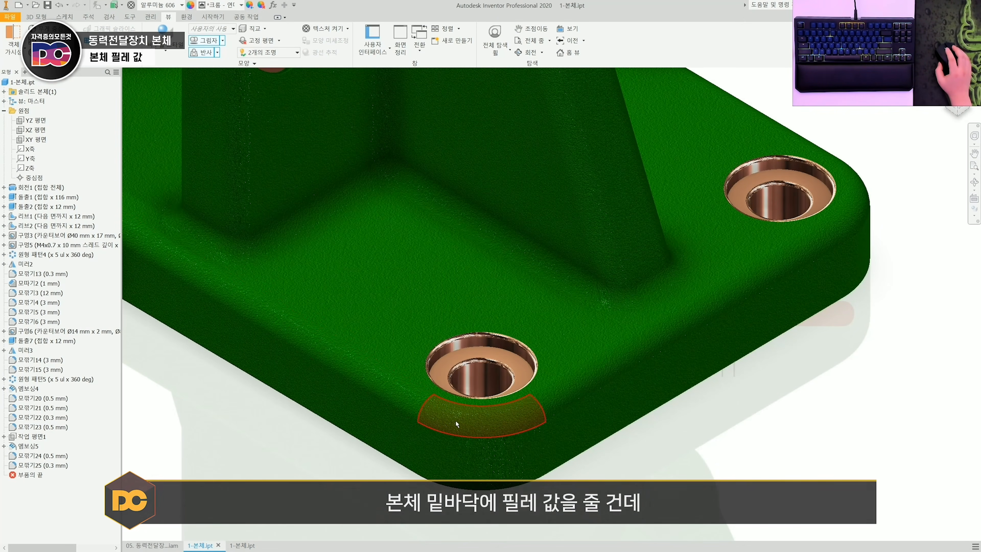
Step: Switch to the problem drawing in AutoCAD and paste the base corner's detail view below the base of section view A-A
{"action": "left_click", "coordinate": [479, 418]}
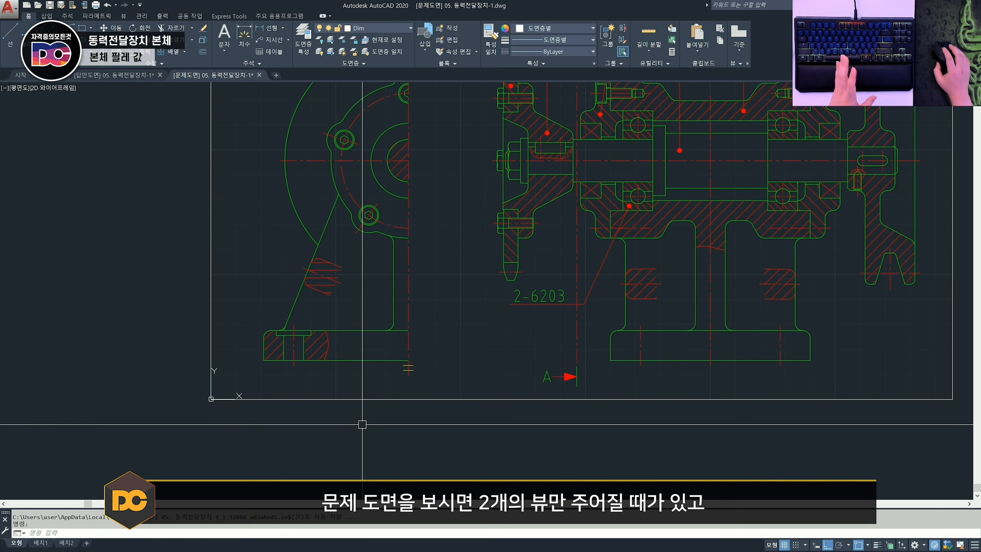
{"action": "scroll", "coordinate": [392, 372], "scroll_direction": "up", "scroll_amount": 3}
{"action": "middle_click_drag", "start_coordinate": [392, 372], "coordinate": [388, 387]}
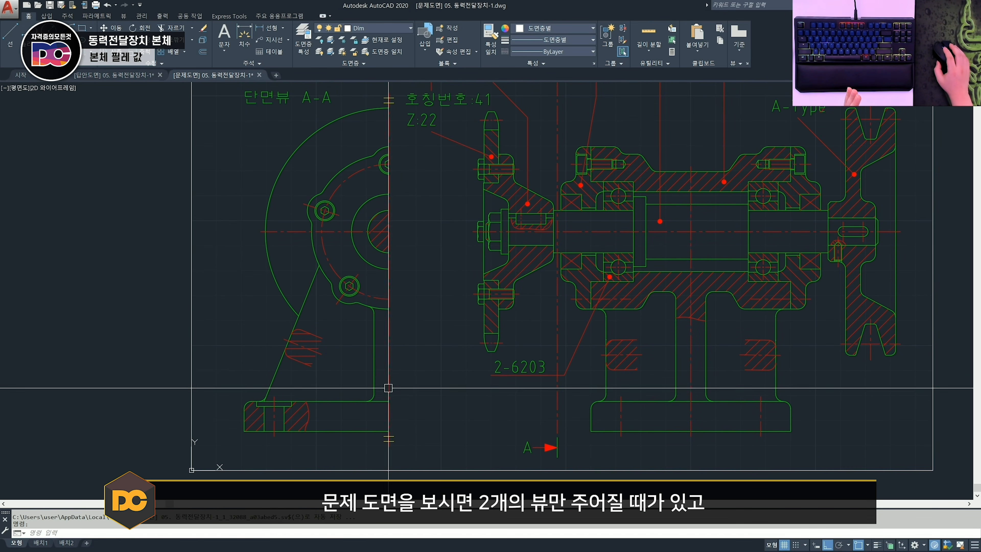
{"action": "middle_click_drag", "start_coordinate": [432, 438], "coordinate": [547, 348]}
{"action": "scroll", "coordinate": [548, 347], "scroll_direction": "up", "scroll_amount": 2}
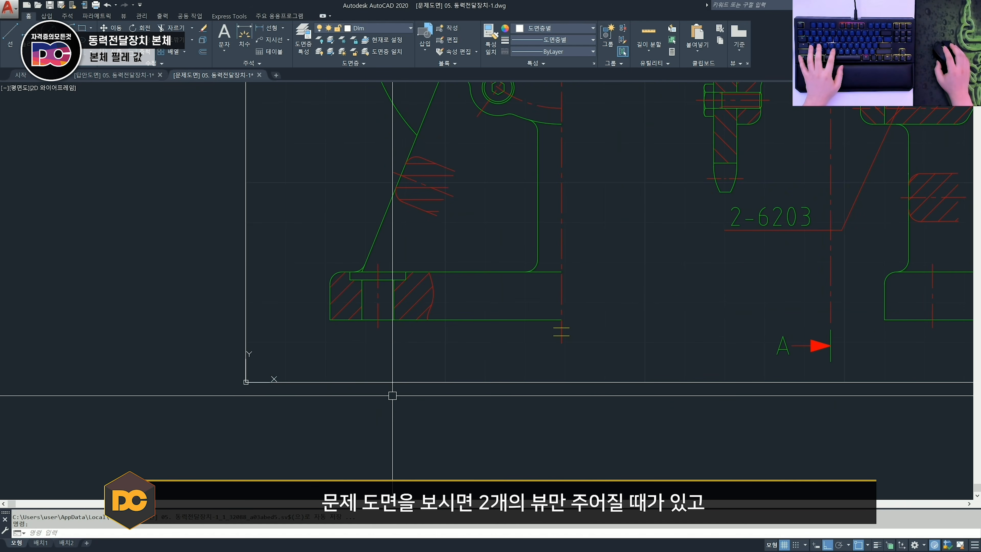
{"action": "key", "text": "ctrl+v"}
{"action": "scroll", "coordinate": [319, 467], "scroll_direction": "down", "scroll_amount": 2}
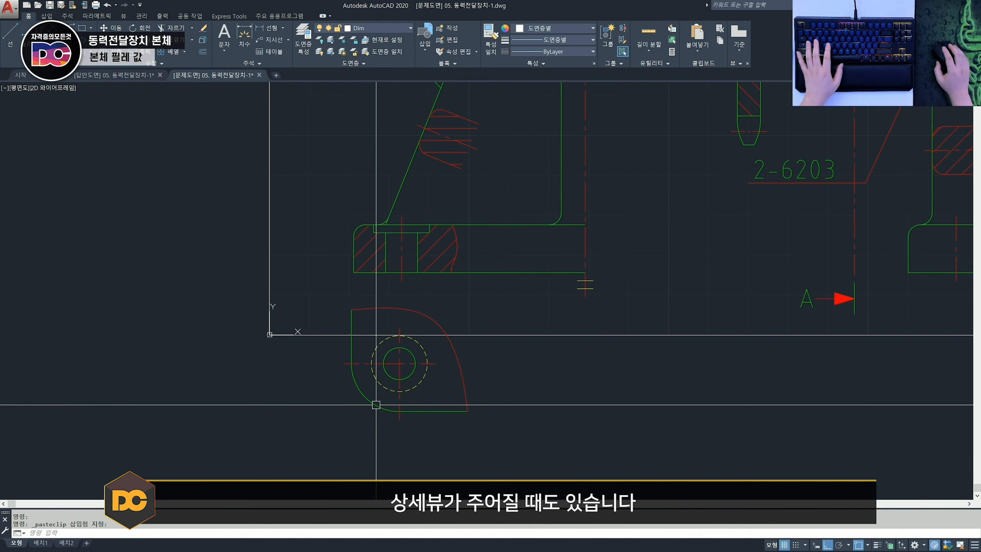
Step: Add a radius dimension to the rounded corner of the pasted detail view
{"action": "scroll", "coordinate": [344, 398], "scroll_direction": "up", "scroll_amount": 2}
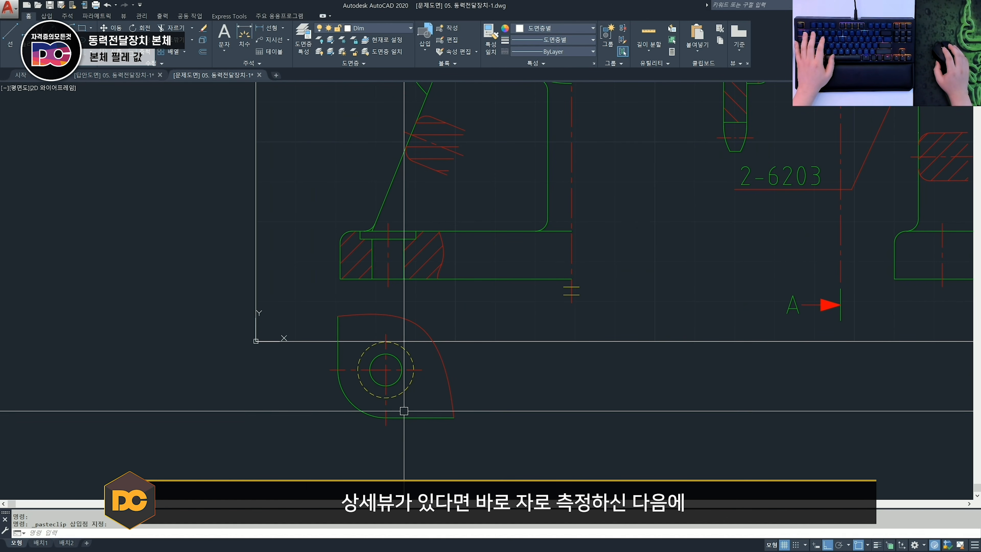
{"action": "scroll", "coordinate": [387, 407], "scroll_direction": "up", "scroll_amount": 2}
{"action": "type", "text": "w"}
{"action": "key", "text": "space"}
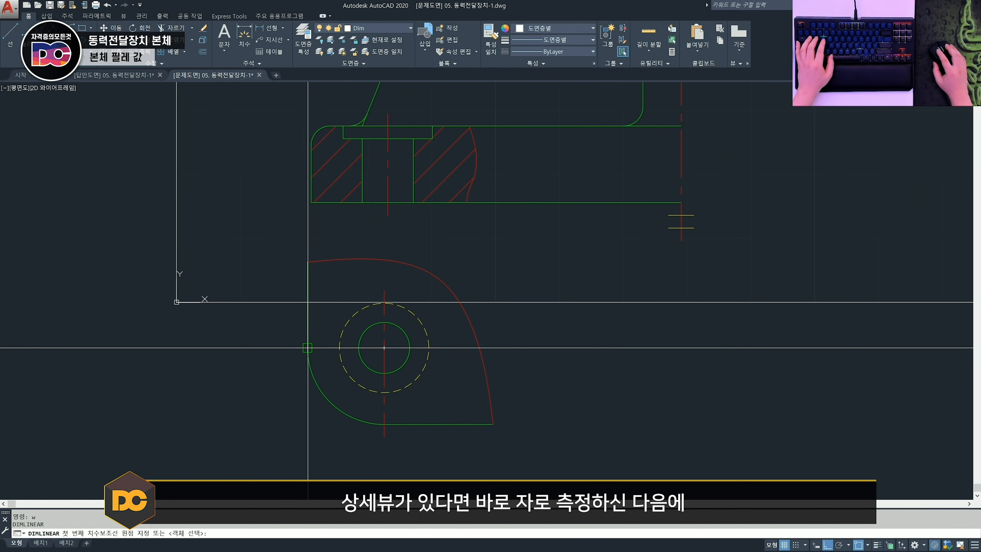
{"action": "key", "text": "Escape"}
{"action": "type", "text": "ww"}
{"action": "key", "text": "space"}
{"action": "left_click", "coordinate": [337, 409]}
{"action": "key", "text": "Escape"}
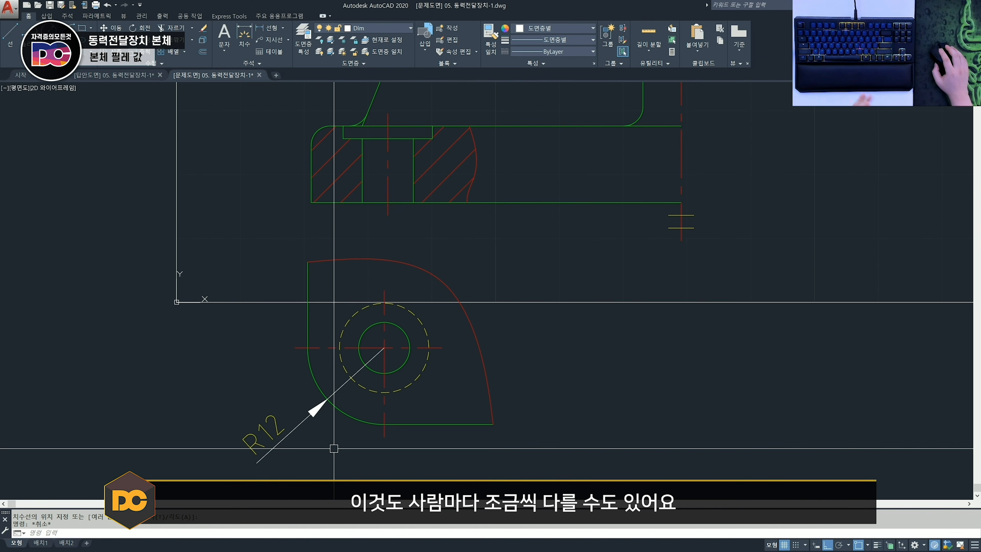
Step: Add a linear dimension below the base from its outer edge to the bolt hole's centreline
{"action": "scroll", "coordinate": [499, 282], "scroll_direction": "down", "scroll_amount": 2}
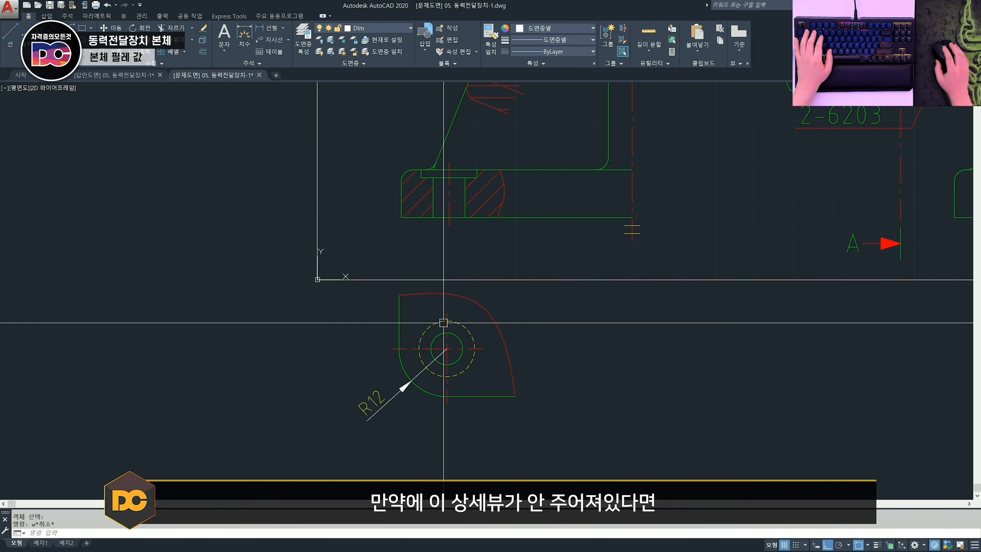
{"action": "scroll", "coordinate": [443, 226], "scroll_direction": "up", "scroll_amount": 2}
{"action": "type", "text": "dli"}
{"action": "key", "text": "space"}
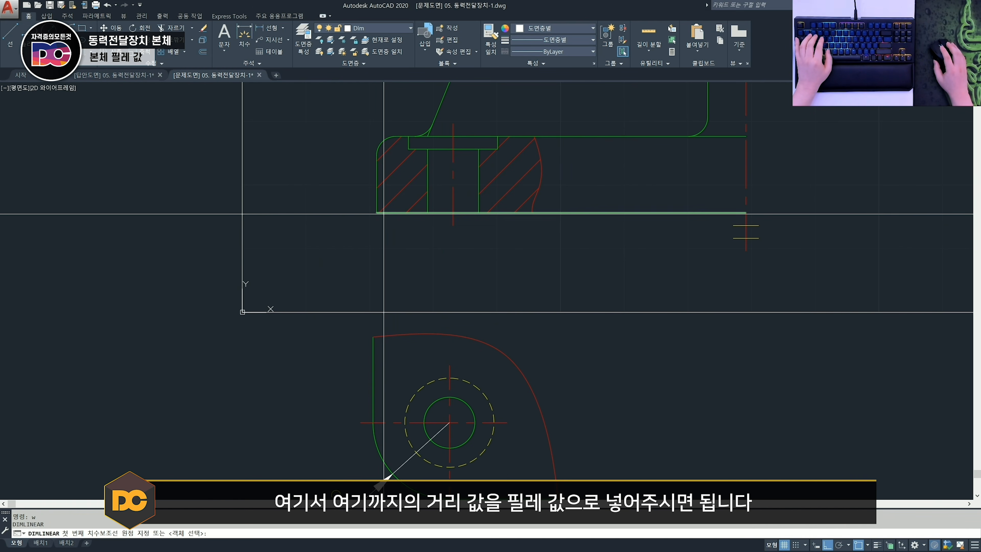
{"action": "left_click", "coordinate": [377, 213]}
{"action": "left_click", "coordinate": [453, 226]}
{"action": "left_click", "coordinate": [444, 278]}
{"action": "key", "text": "Escape"}
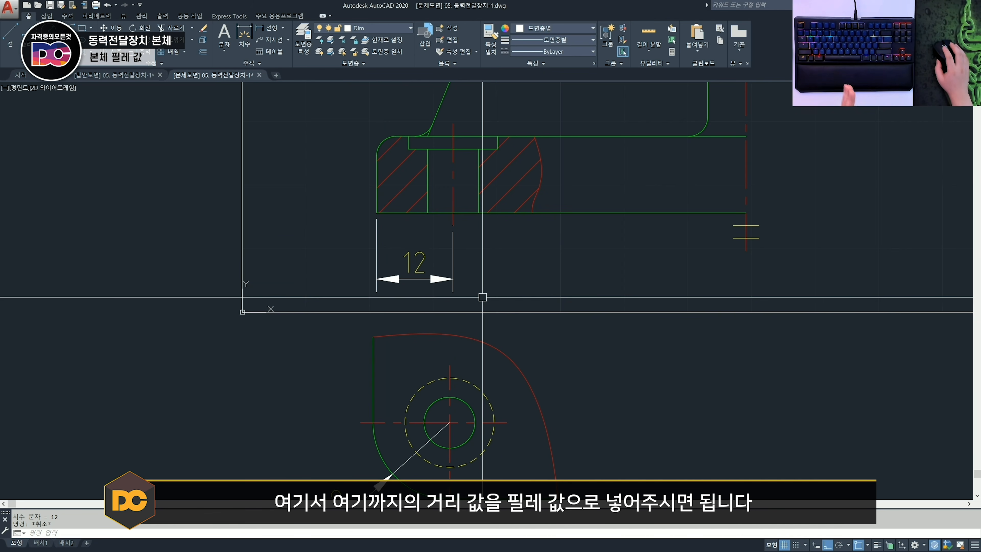
{"action": "middle_click_drag", "start_coordinate": [482, 297], "coordinate": [454, 223]}
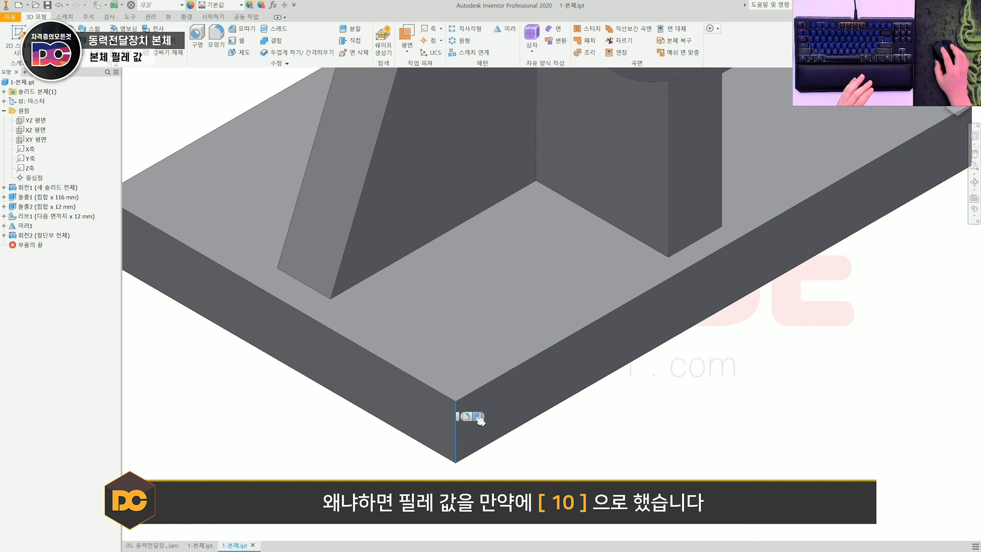
Step: Switch to the Inventor part and fillet the nearest vertical corner edge of the base with a 10 mm radius
{"action": "left_click", "coordinate": [476, 420]}
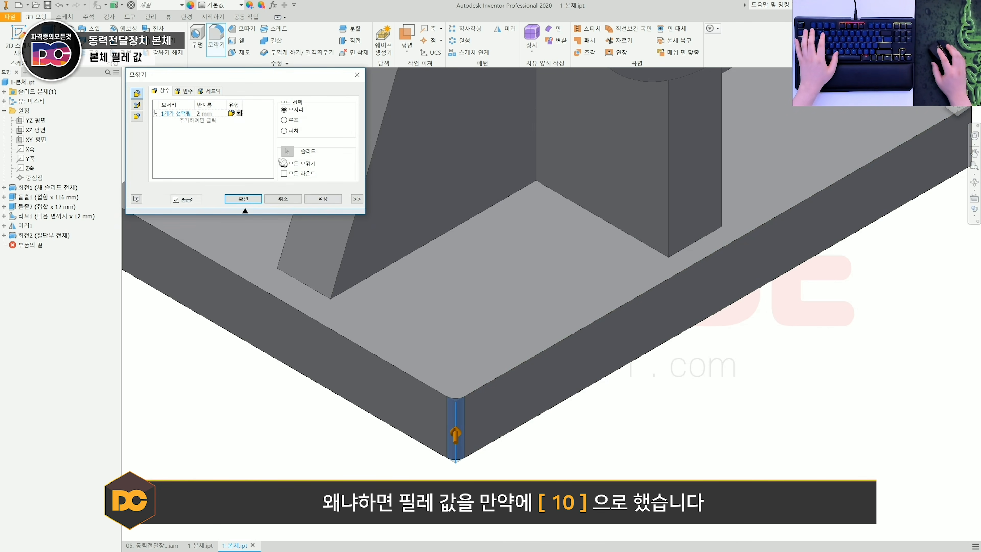
{"action": "type", "text": "10"}
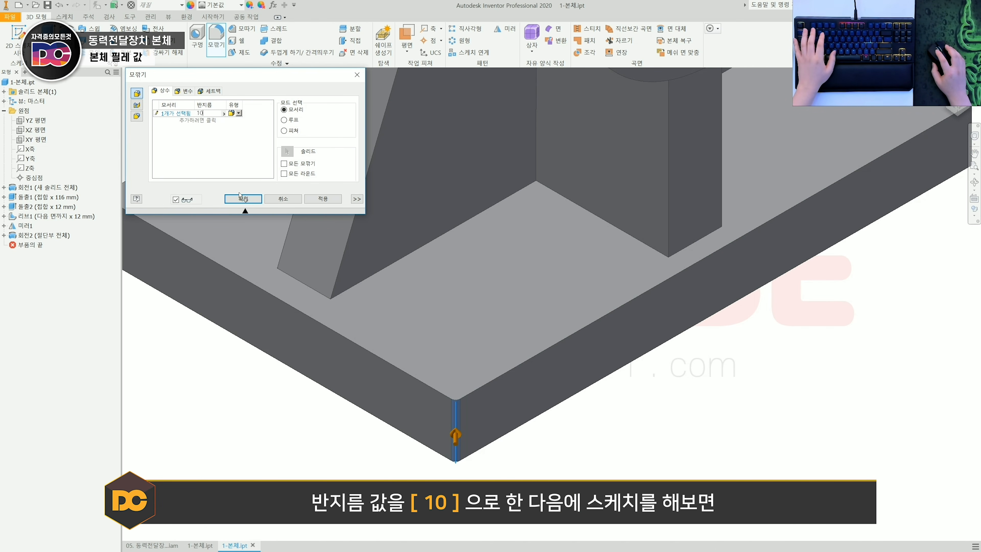
{"action": "left_click", "coordinate": [243, 198]}
Step: Start a sketch on the base's top face to inspect the projected centre point of the corner fillet
{"action": "left_click", "coordinate": [448, 322]}
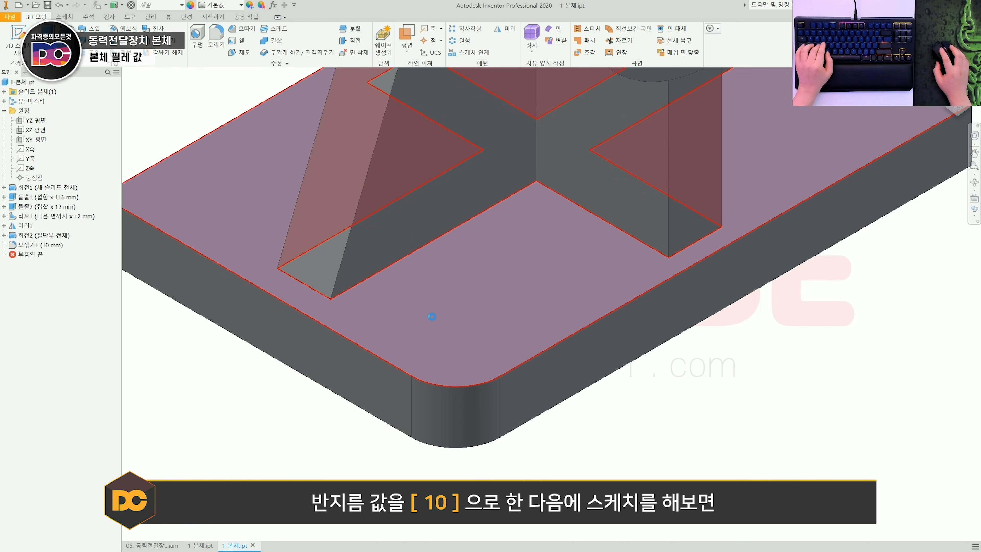
{"action": "left_click", "coordinate": [450, 314]}
{"action": "scroll", "coordinate": [635, 439], "scroll_direction": "down", "scroll_amount": 3}
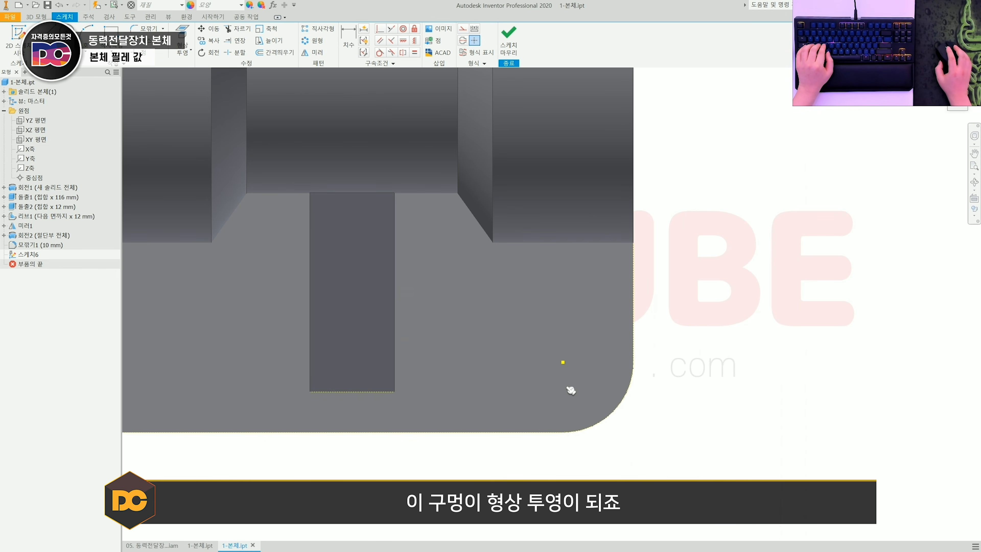
{"action": "key", "text": "s"}
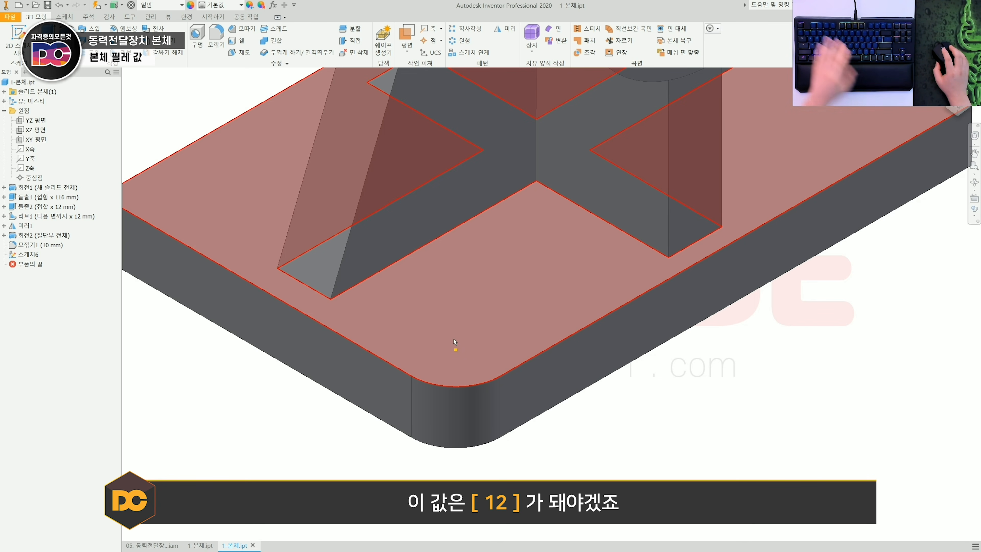
{"action": "left_click", "coordinate": [462, 331]}
{"action": "key", "text": "s"}
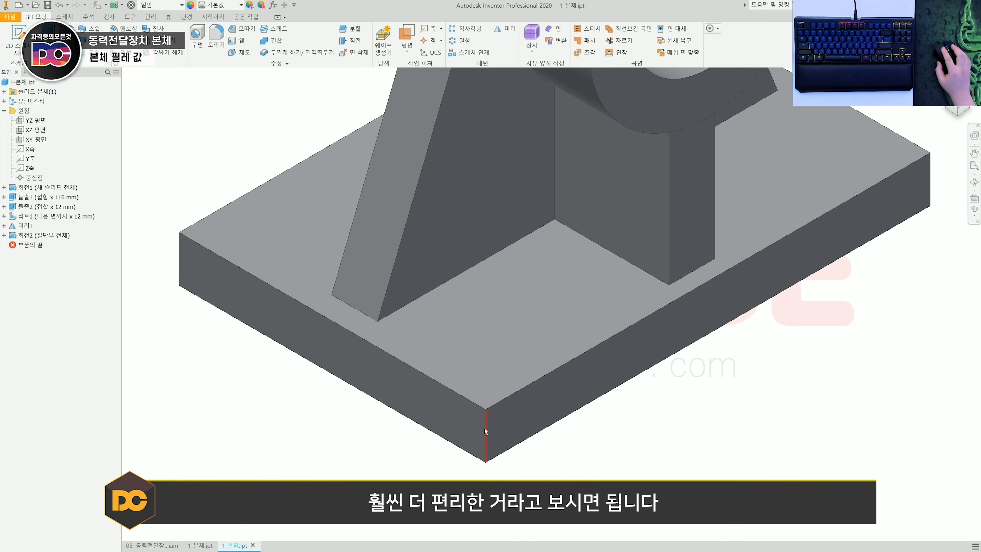
Step: Start a Fillet and select all four vertical corner edges of the base
{"action": "scroll", "coordinate": [484, 428], "scroll_direction": "up", "scroll_amount": 3}
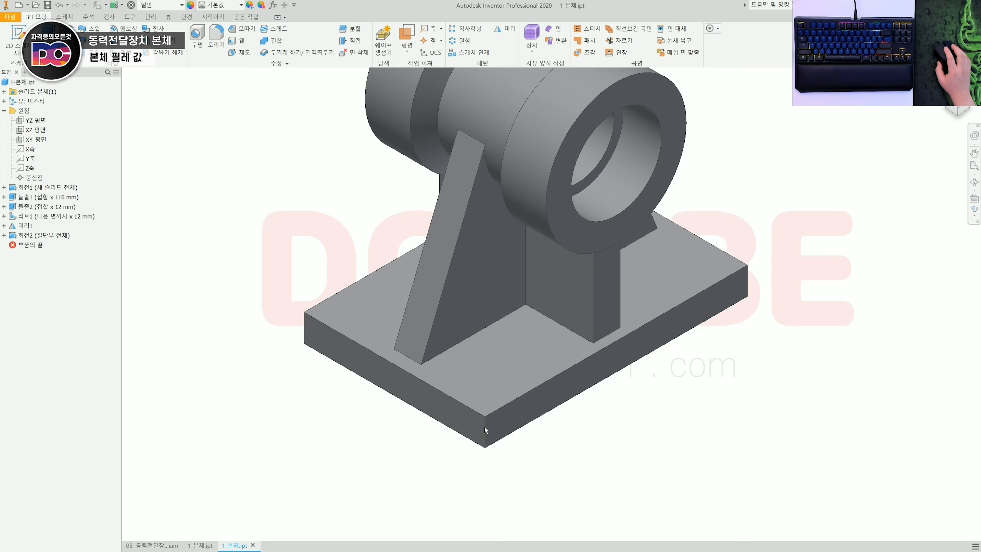
{"action": "left_click", "coordinate": [485, 429]}
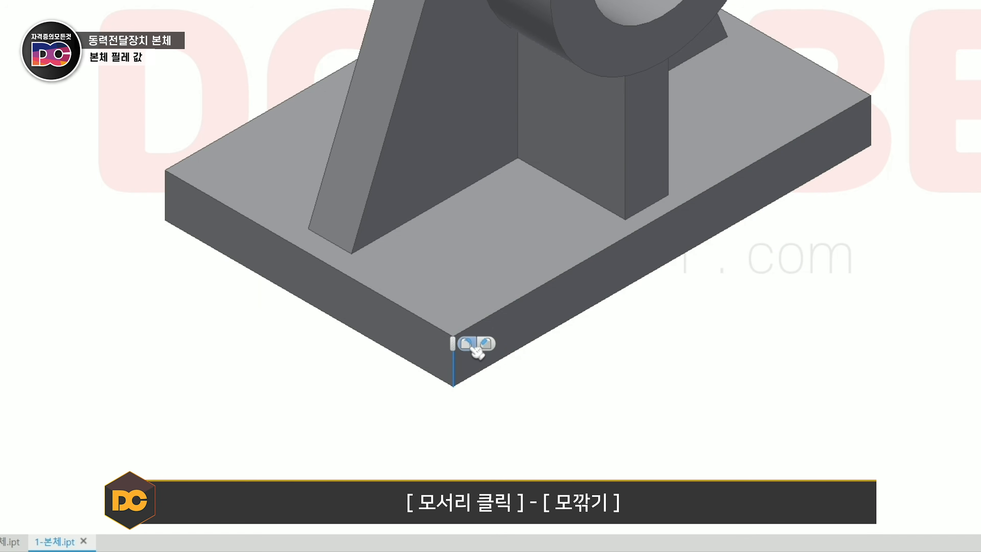
{"action": "left_click", "coordinate": [468, 344]}
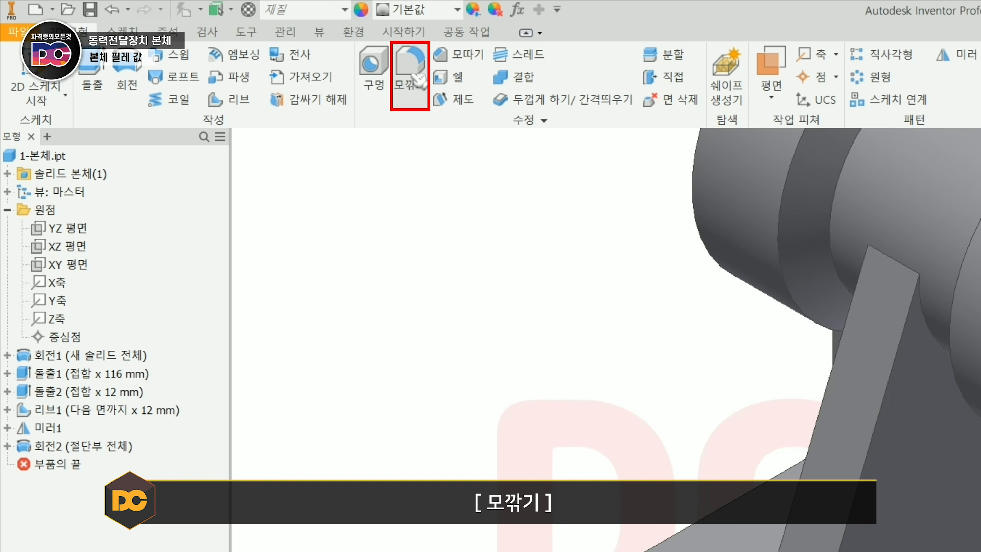
{"action": "left_click", "coordinate": [414, 78]}
{"action": "left_click", "coordinate": [304, 324]}
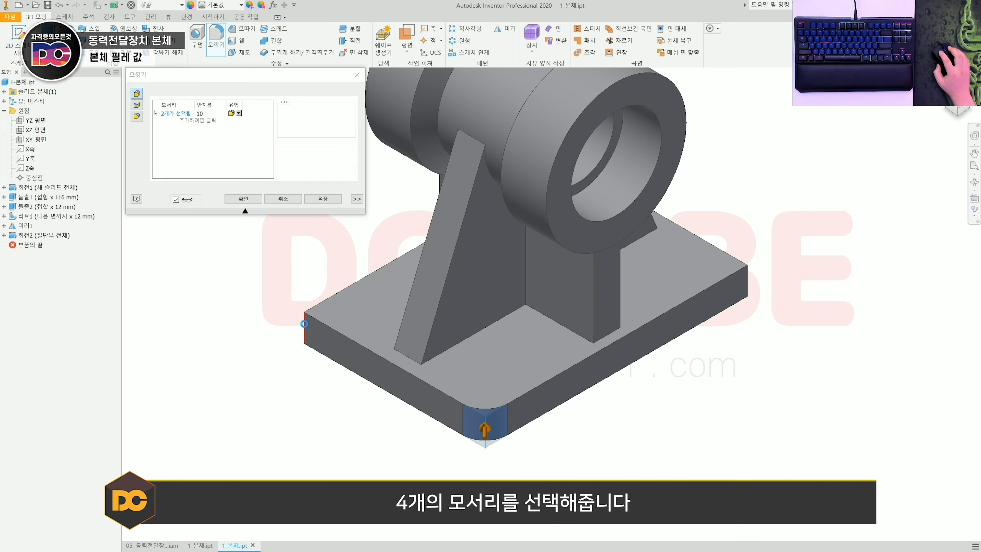
{"action": "left_click", "coordinate": [747, 279]}
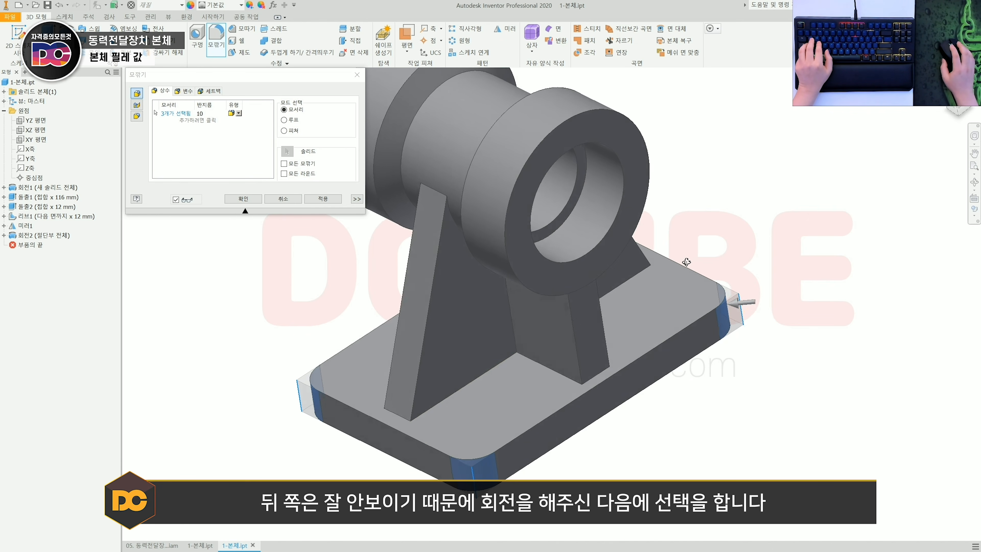
{"action": "middle_click_drag", "start_coordinate": [651, 308], "coordinate": [656, 231], "text": "shift"}
{"action": "left_click", "coordinate": [627, 202]}
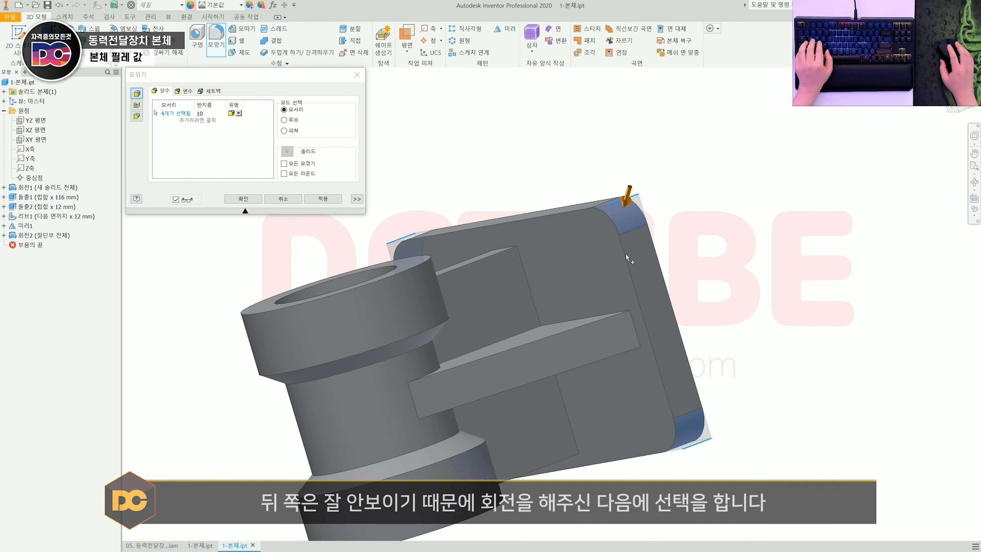
{"action": "middle_click_drag", "start_coordinate": [628, 192], "coordinate": [552, 300], "text": "shift"}
Step: Set the radius of the four corner fillets to 12 mm and complete the fillet
{"action": "left_click", "coordinate": [205, 114]}
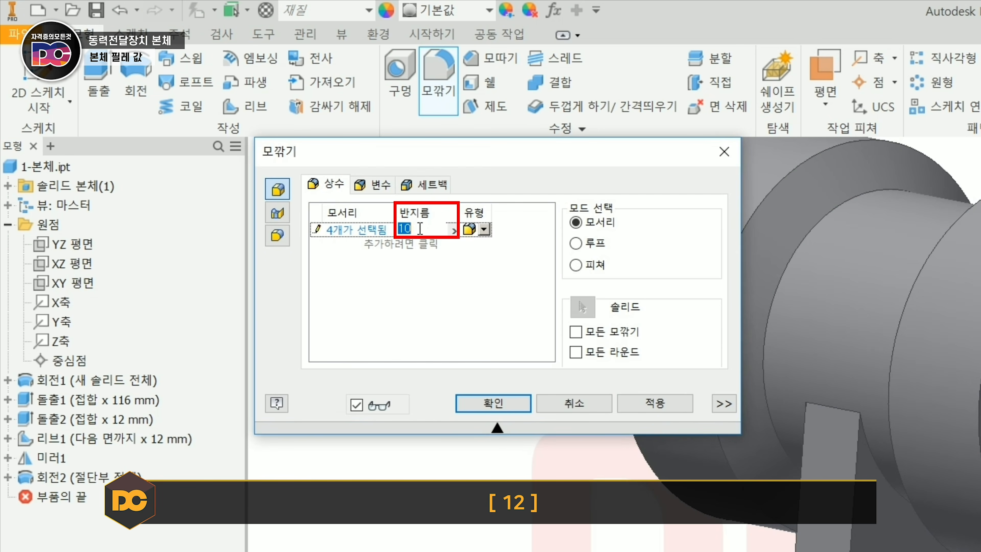
{"action": "type", "text": "12"}
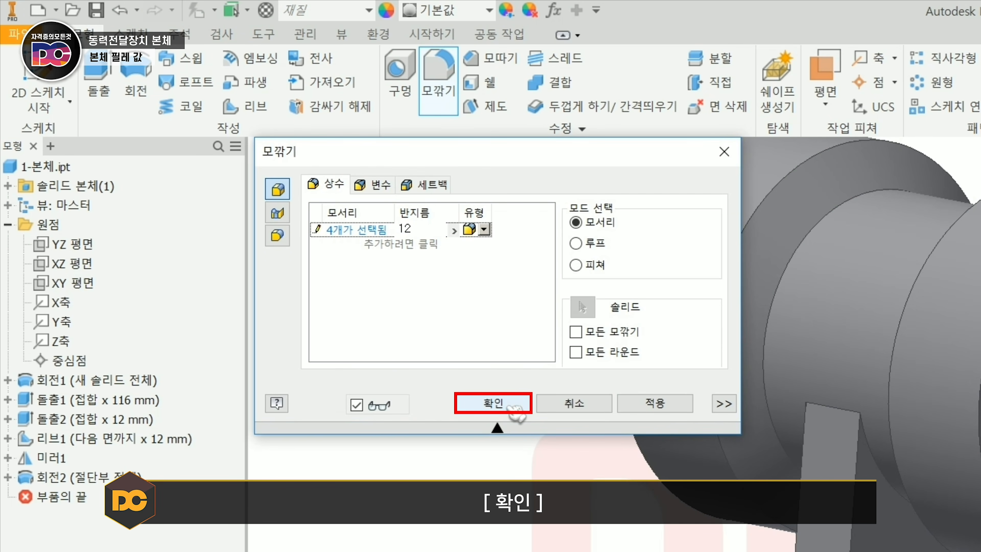
{"action": "key", "text": "Return"}
{"action": "mouse_move", "coordinate": [284, 278]}
{"action": "middle_mouse_down", "text": "shift"}
{"action": "mouse_move", "coordinate": [286, 232]}
{"action": "mouse_move", "coordinate": [278, 278]}
{"action": "middle_mouse_up", "text": "shift"}
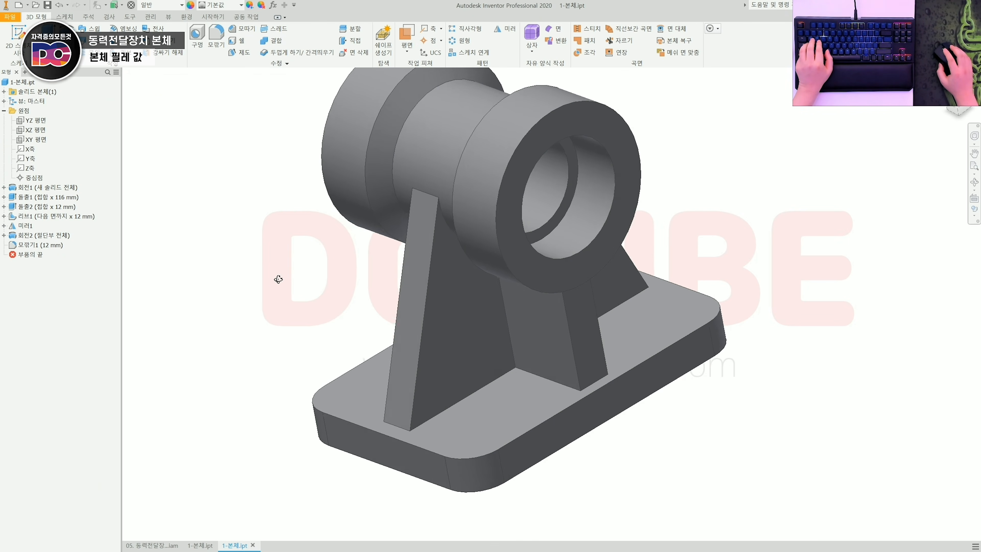
Step: Create a sketch on the base's top face containing the centre points of the four corner fillets and finish it
{"action": "key", "text": "F6"}
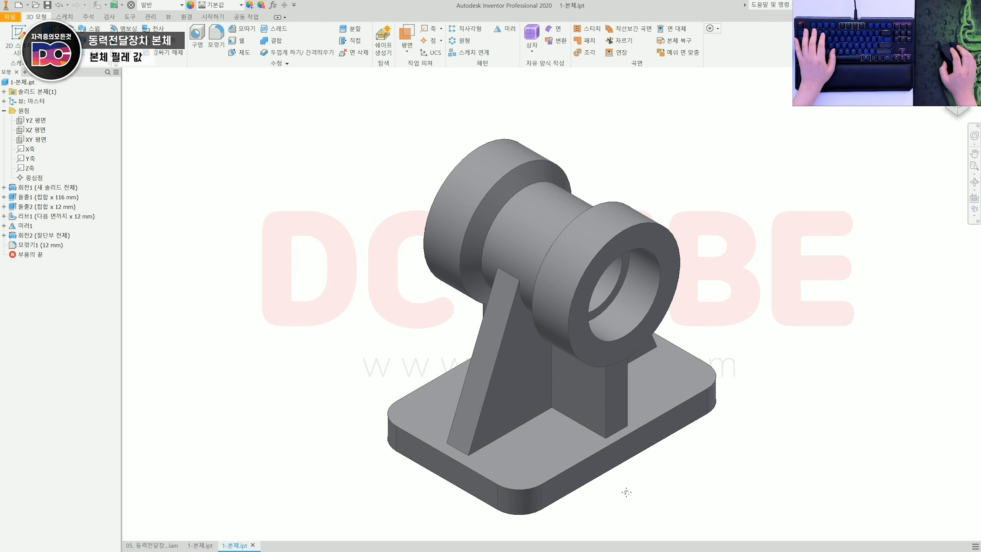
{"action": "middle_click_drag", "start_coordinate": [626, 493], "coordinate": [595, 455]}
{"action": "left_click", "coordinate": [505, 406]}
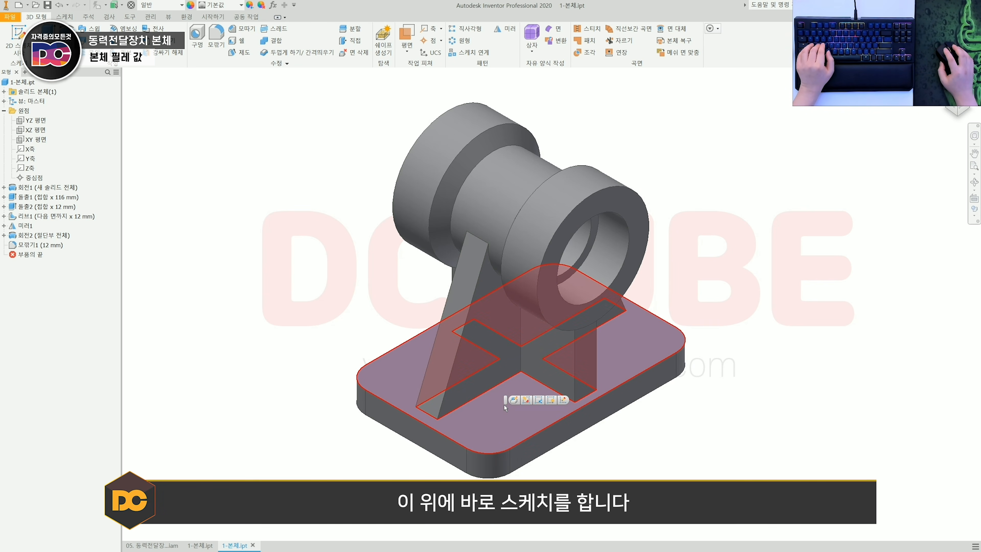
{"action": "key", "text": "s"}
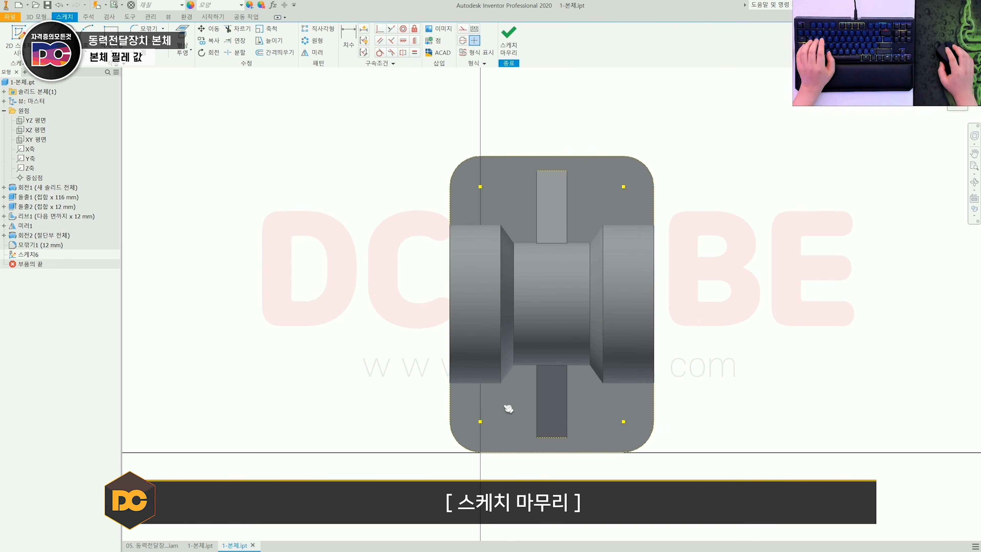
{"action": "key", "text": "s"}
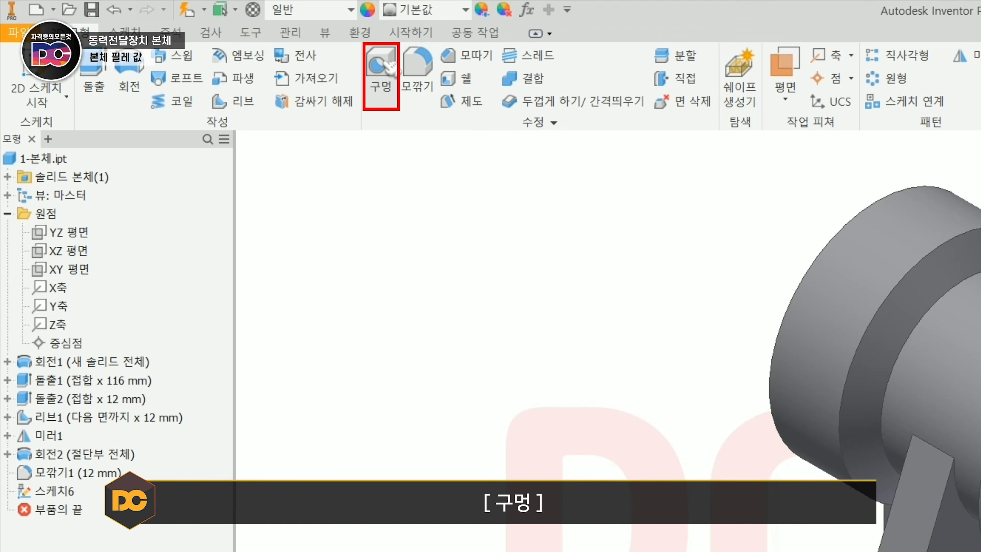
Step: Start a Hole and place it on the four corner centre points of the base sketch
{"action": "left_click", "coordinate": [386, 66]}
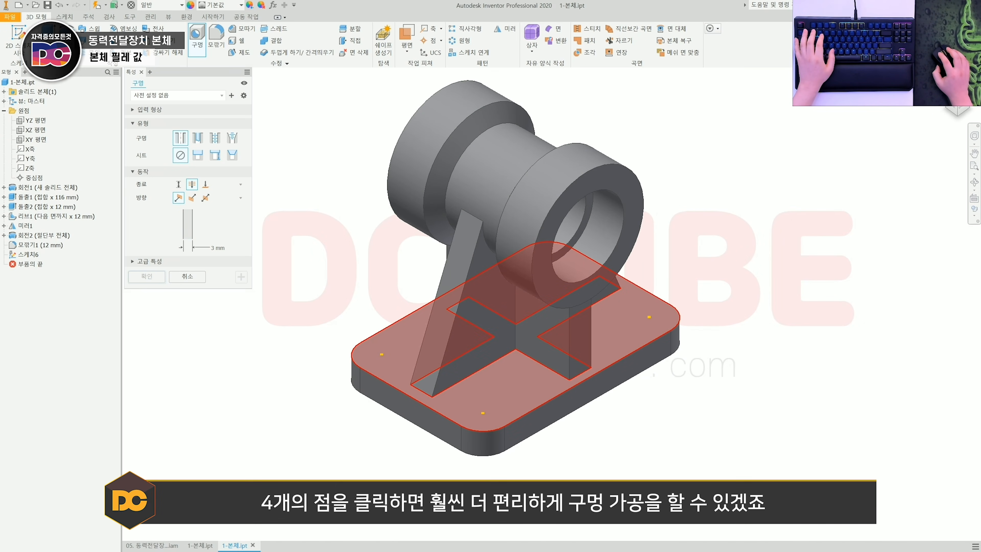
{"action": "left_click", "coordinate": [382, 355]}
{"action": "left_click", "coordinate": [483, 413]}
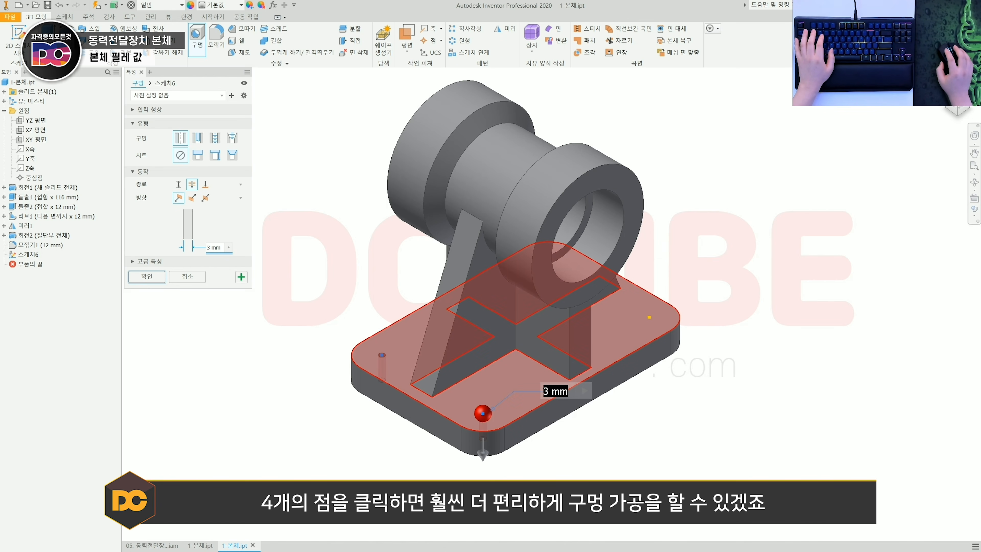
{"action": "left_click", "coordinate": [649, 317]}
{"action": "middle_click_drag", "start_coordinate": [649, 317], "coordinate": [568, 364], "text": "shift"}
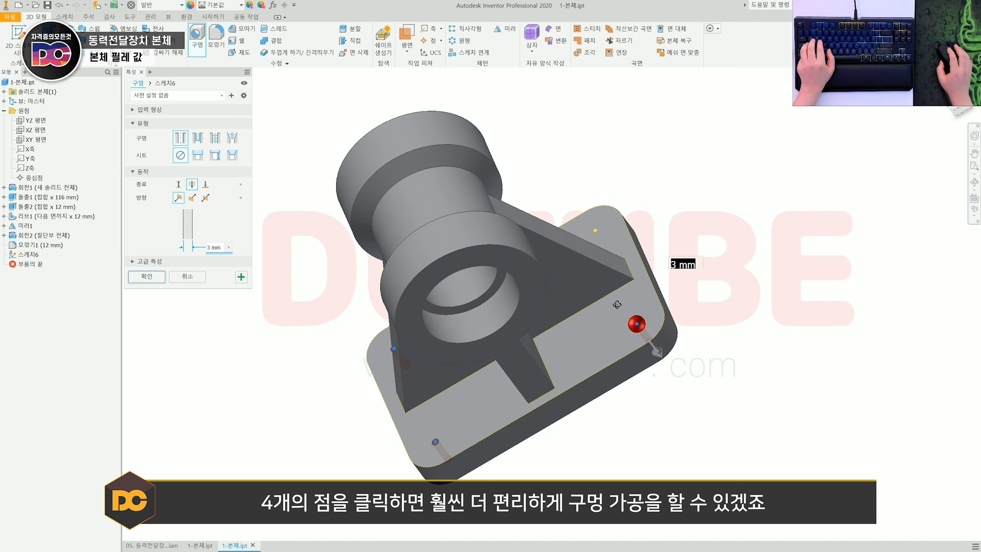
{"action": "left_click", "coordinate": [595, 231]}
{"action": "middle_click_drag", "start_coordinate": [595, 230], "coordinate": [645, 182], "text": "shift"}
{"action": "middle_click_drag", "start_coordinate": [545, 393], "coordinate": [539, 403]}
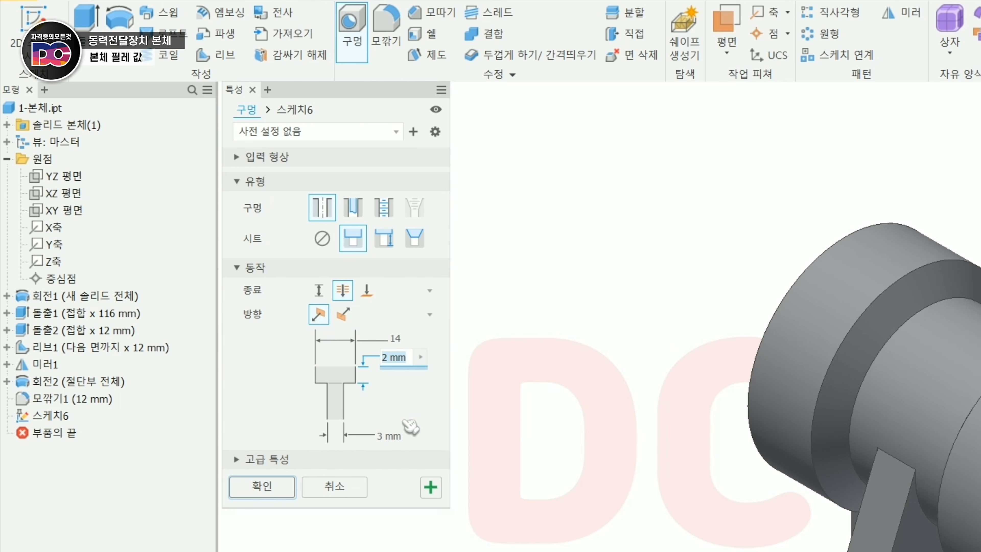
Step: Complete the four through holes with an 8 mm diameter and a 14 mm counterbore 2 mm deep
{"action": "left_click", "coordinate": [398, 436]}
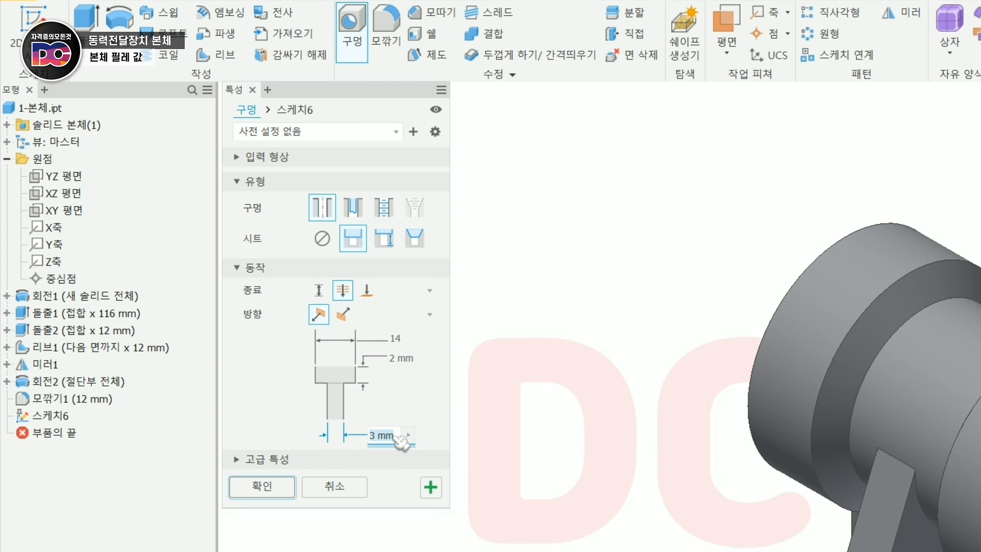
{"action": "type", "text": "8"}
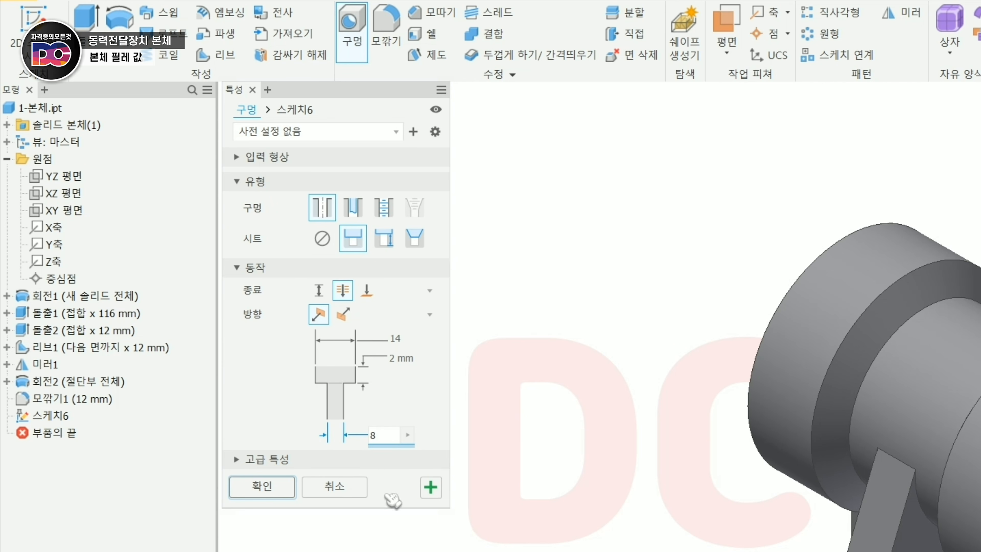
{"action": "left_click", "coordinate": [263, 487]}
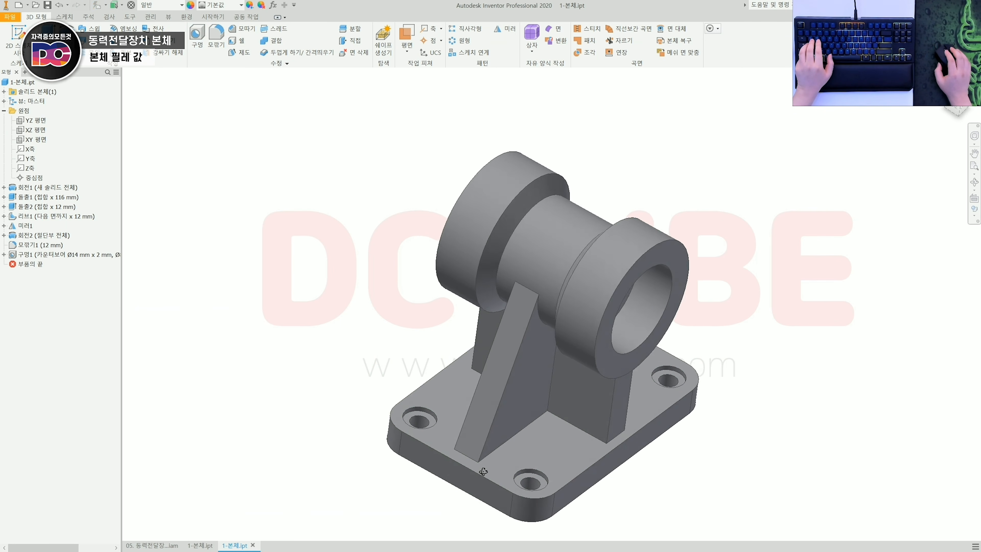
{"action": "middle_click_drag", "start_coordinate": [483, 471], "coordinate": [310, 359], "text": "shift"}
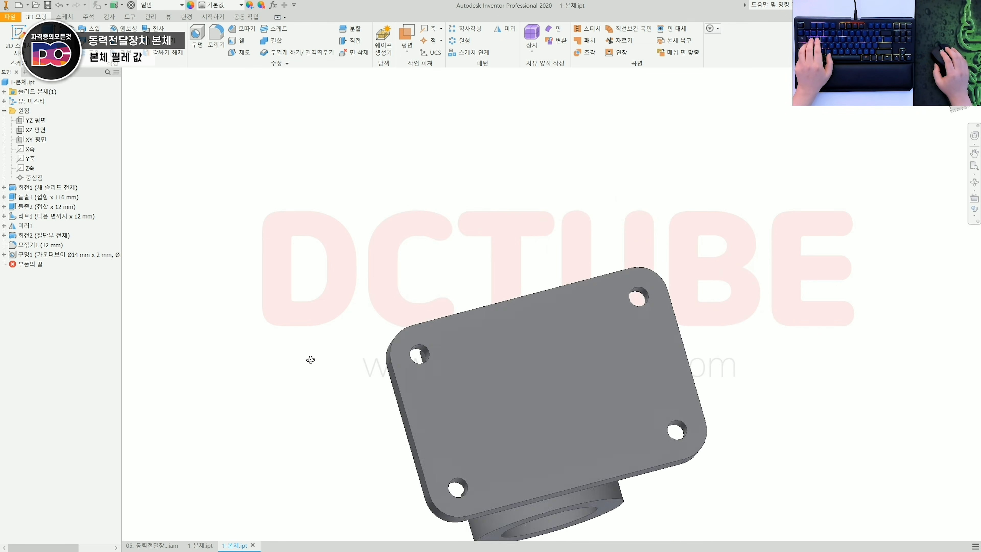
{"action": "key", "text": "F6"}
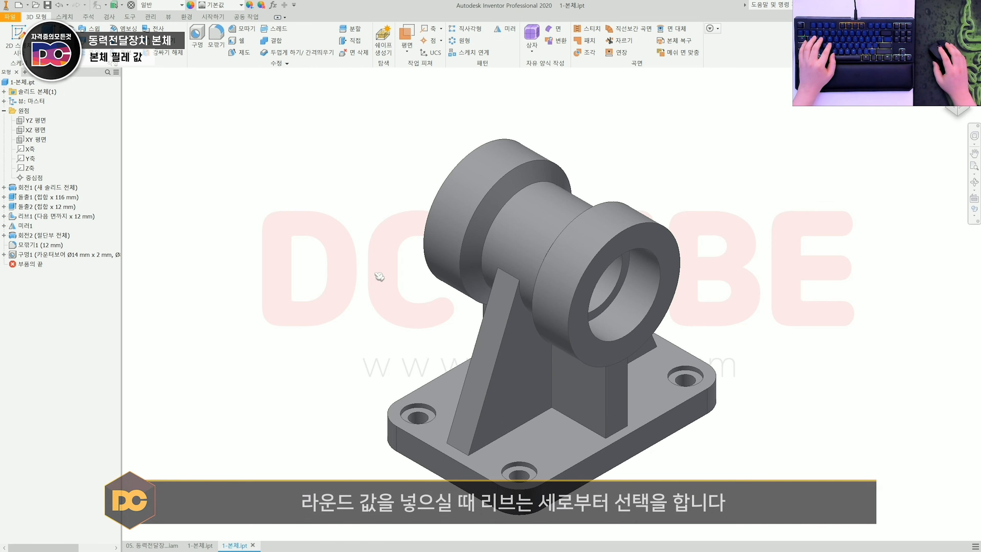
Step: Start a 3 mm Fillet and select both sloped edges of the nearest rib and its vertical inner corner with the web
{"action": "key", "text": "f"}
{"action": "middle_click_drag", "start_coordinate": [374, 350], "coordinate": [469, 305], "text": "shift"}
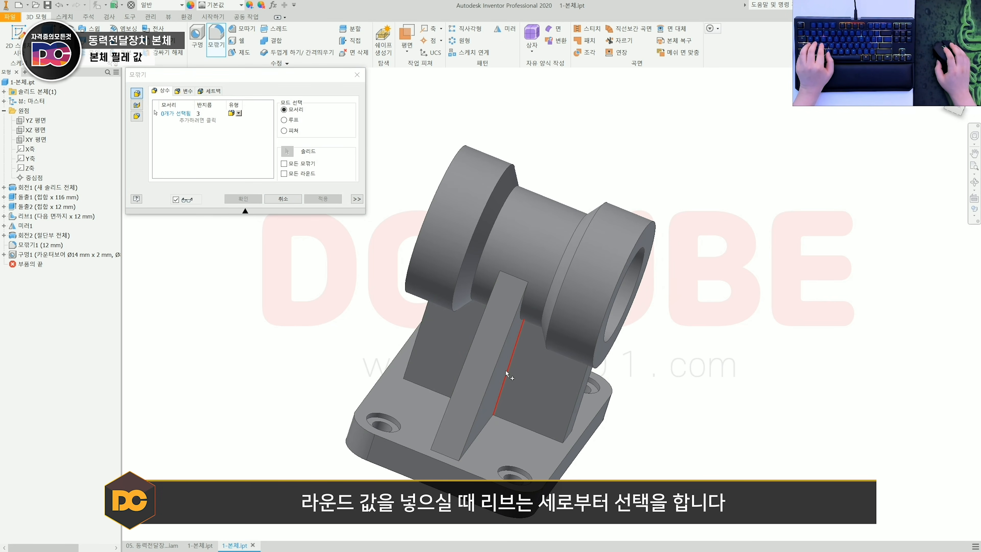
{"action": "scroll", "coordinate": [505, 371], "scroll_direction": "up", "scroll_amount": 4}
{"action": "scroll", "coordinate": [505, 370], "scroll_direction": "down", "scroll_amount": 3}
{"action": "left_click", "coordinate": [481, 308]}
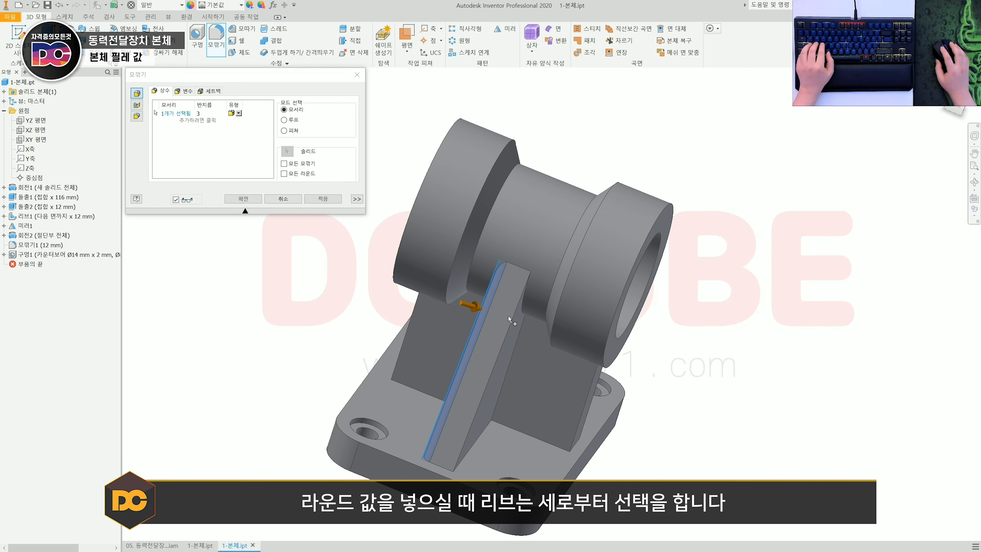
{"action": "left_click", "coordinate": [511, 318]}
{"action": "left_click", "coordinate": [521, 338]}
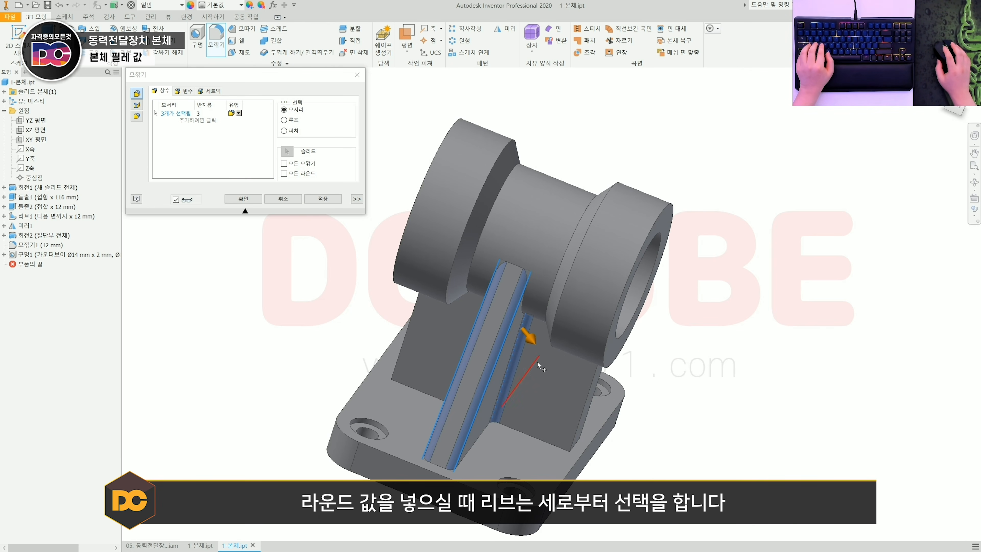
Step: Add the web's outer vertical edges, the next inner corner and both sloped edges of the opposite rib to the fillet selection
{"action": "middle_click_drag", "start_coordinate": [538, 362], "coordinate": [498, 353], "text": "shift"}
{"action": "middle_click_drag", "start_coordinate": [590, 395], "coordinate": [545, 400], "text": "shift"}
{"action": "left_click", "coordinate": [622, 398]}
{"action": "left_click", "coordinate": [652, 391]}
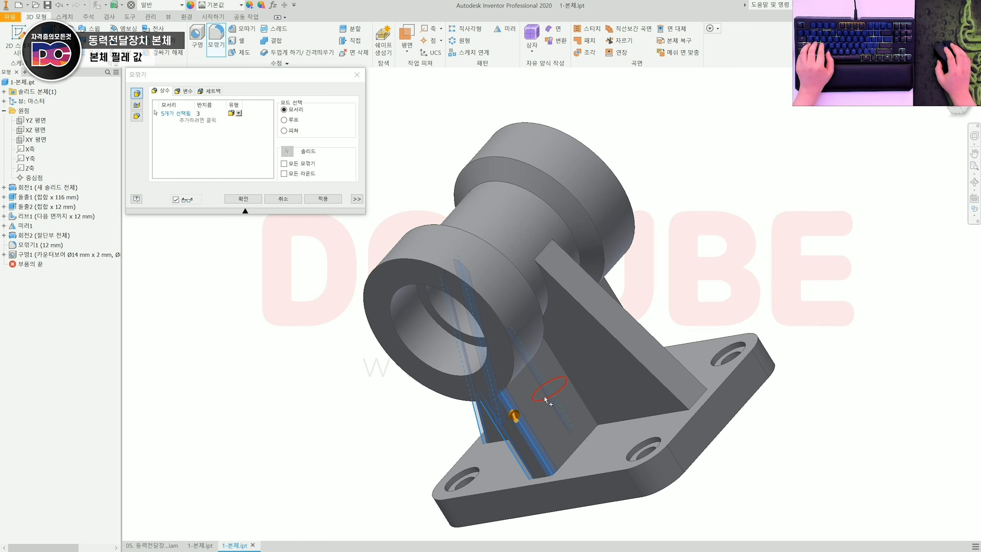
{"action": "left_click", "coordinate": [571, 380]}
{"action": "left_click", "coordinate": [625, 347]}
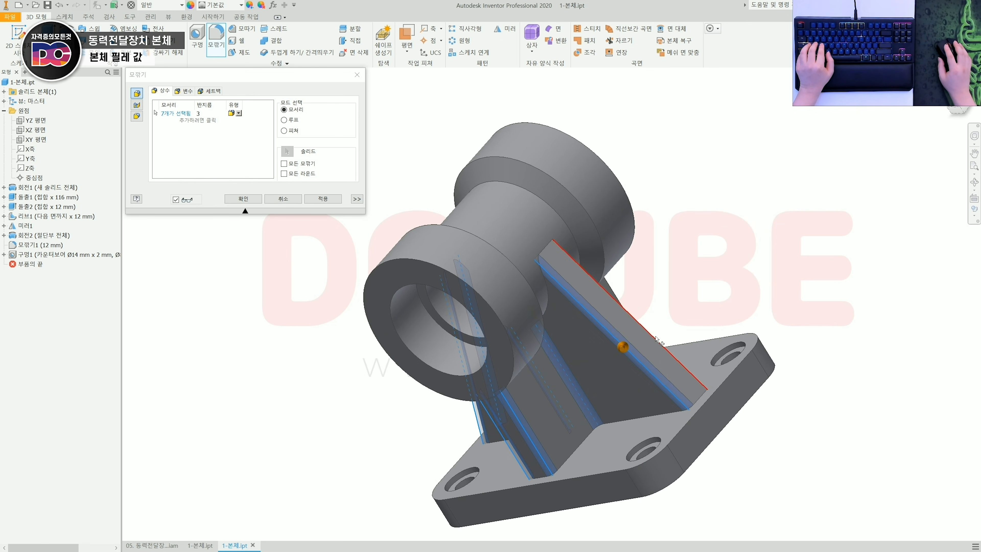
{"action": "left_click", "coordinate": [657, 341]}
Step: Select the remaining upright edges of the ribs and web and complete the 3 mm fillet on all twelve edges
{"action": "middle_click_drag", "start_coordinate": [656, 341], "coordinate": [536, 358], "text": "shift"}
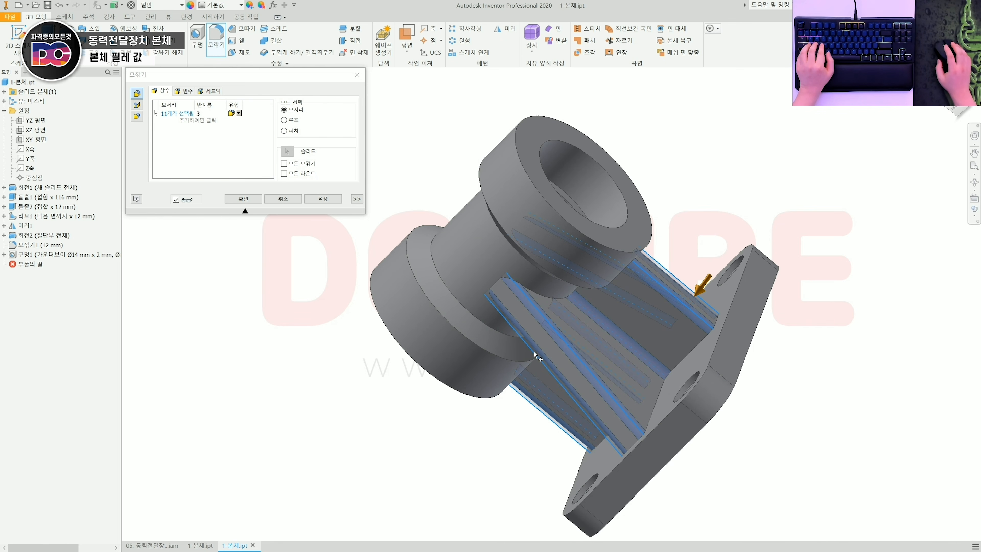
{"action": "middle_click_drag", "start_coordinate": [620, 317], "coordinate": [572, 390], "text": "shift"}
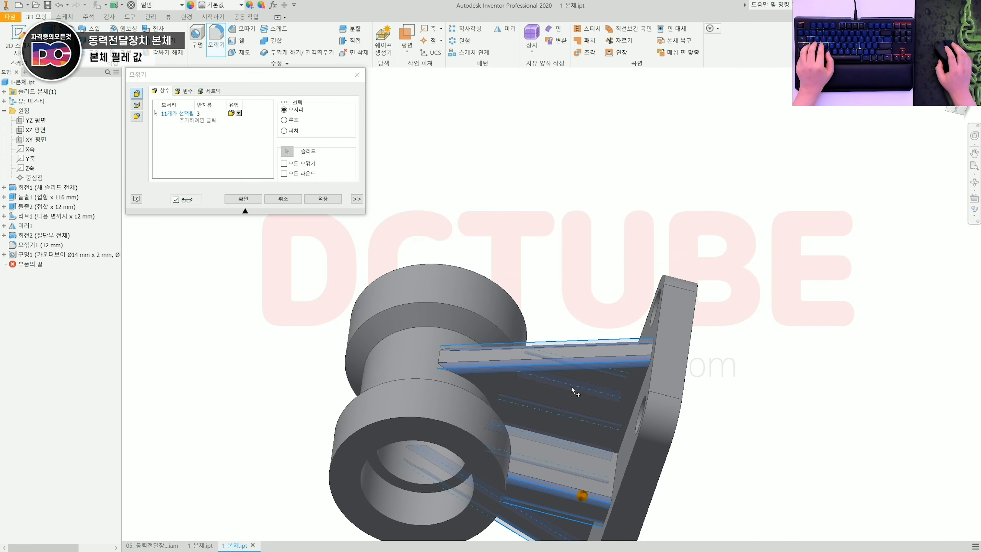
{"action": "left_click", "coordinate": [552, 439]}
{"action": "middle_click_drag", "start_coordinate": [553, 439], "coordinate": [703, 319], "text": "shift"}
{"action": "left_click", "coordinate": [243, 198]}
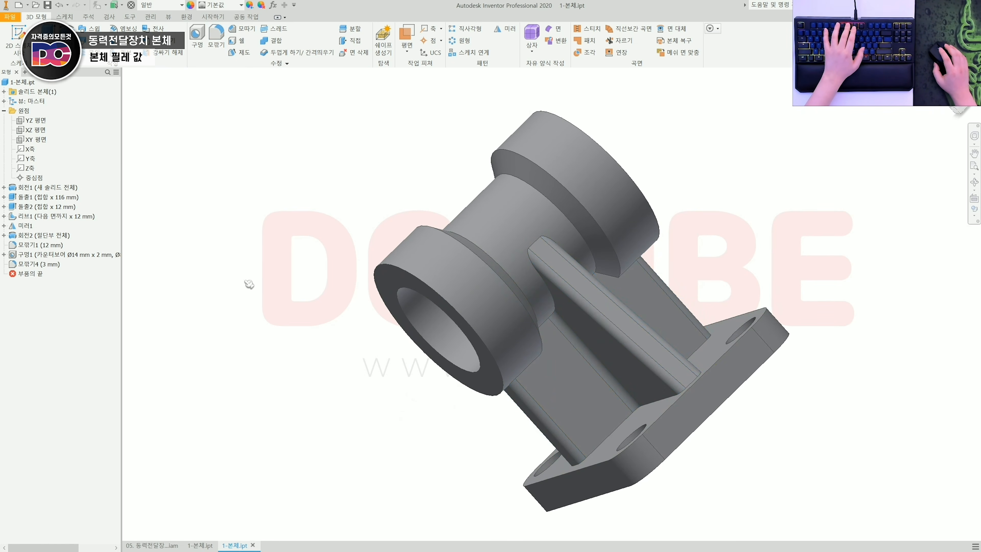
Step: Preview a 3 mm fillet around the outline where the ribs and web meet the base, and discard it
{"action": "middle_click_drag", "start_coordinate": [249, 284], "coordinate": [466, 339], "text": "shift"}
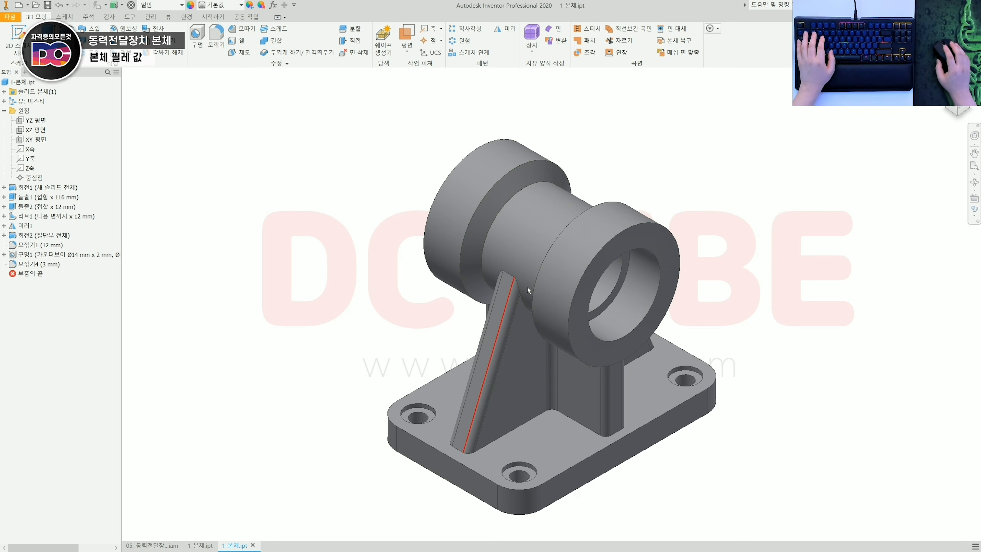
{"action": "middle_click_drag", "start_coordinate": [530, 354], "coordinate": [385, 382], "text": "shift"}
{"action": "scroll", "coordinate": [477, 405], "scroll_direction": "up", "scroll_amount": 3}
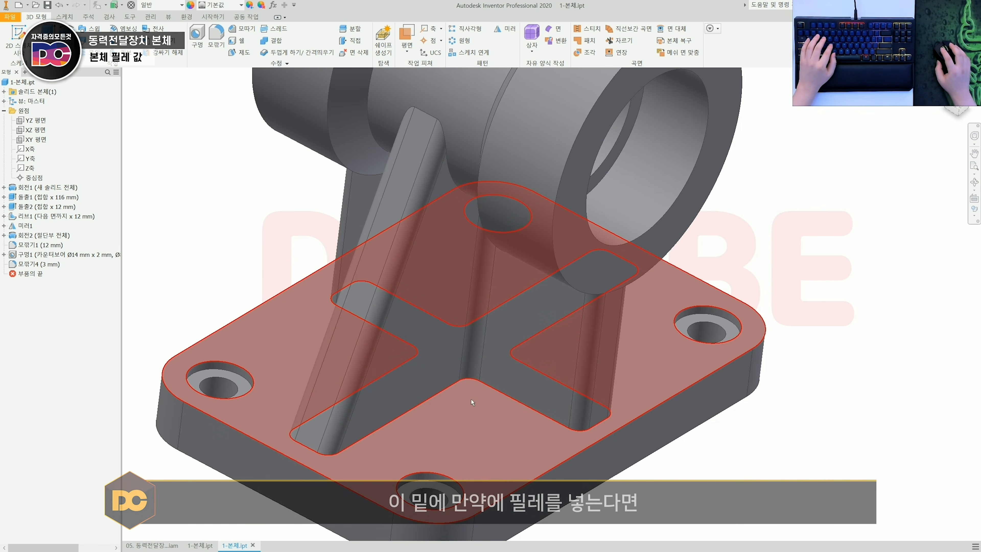
{"action": "key", "text": "f"}
{"action": "left_click", "coordinate": [471, 377]}
{"action": "scroll", "coordinate": [471, 377], "scroll_direction": "down", "scroll_amount": 3}
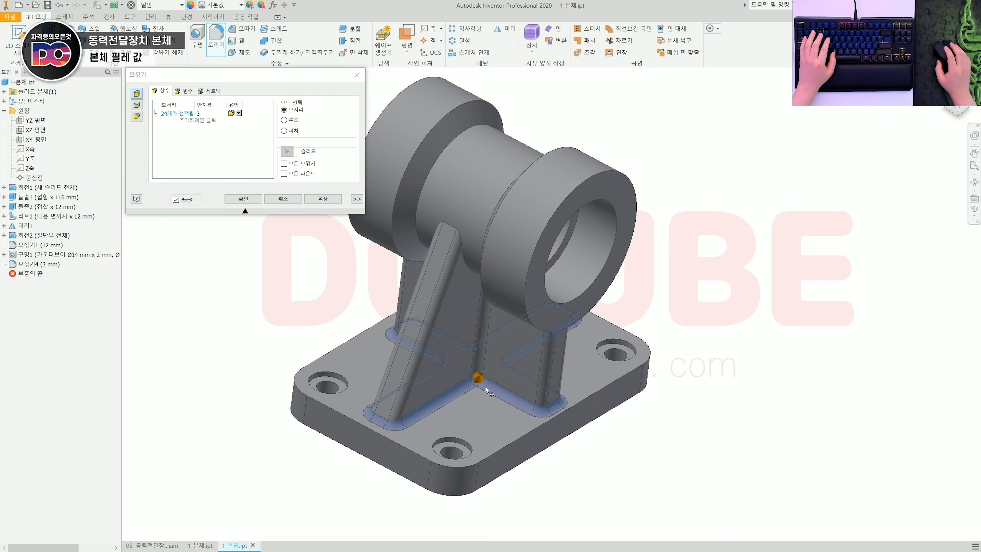
{"action": "key", "text": "Escape"}
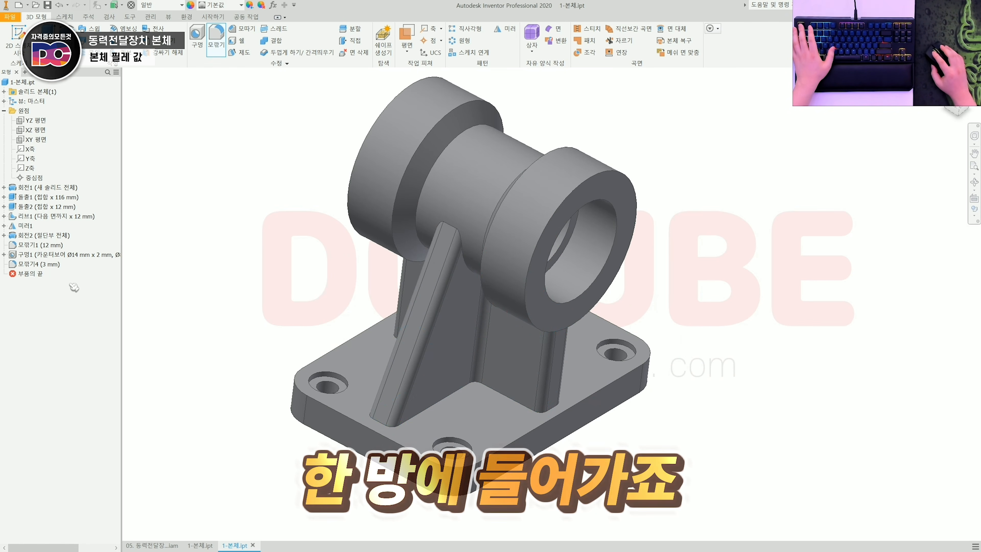
Step: Remove one sloped edge of the nearest rib from the existing 3 mm rib fillet
{"action": "double_click", "coordinate": [39, 265]}
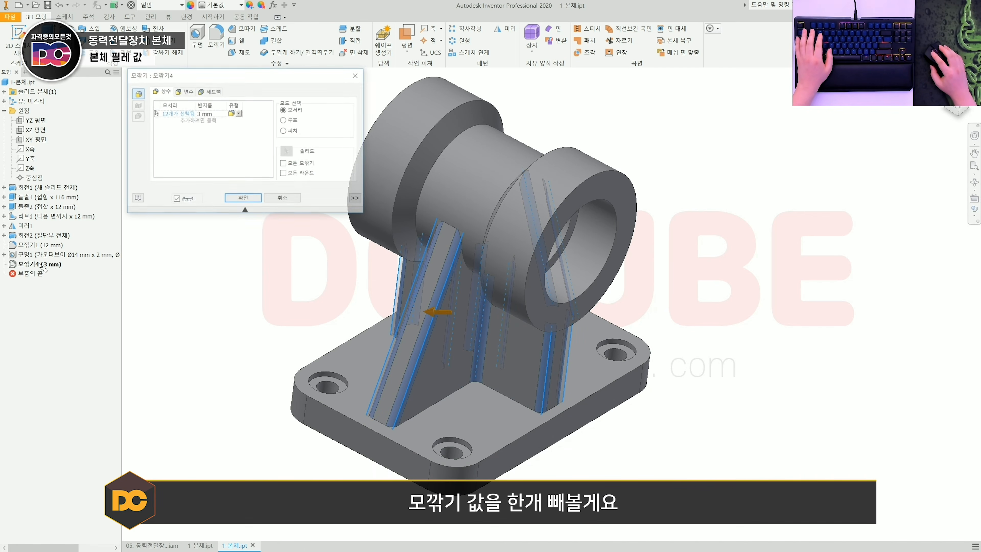
{"action": "left_click", "coordinate": [443, 298], "text": "ctrl"}
{"action": "key", "text": "Escape"}
Step: Preview the 3 mm fillet around the rib outline on the base with the rib edge left sharp, and discard it
{"action": "key", "text": "f"}
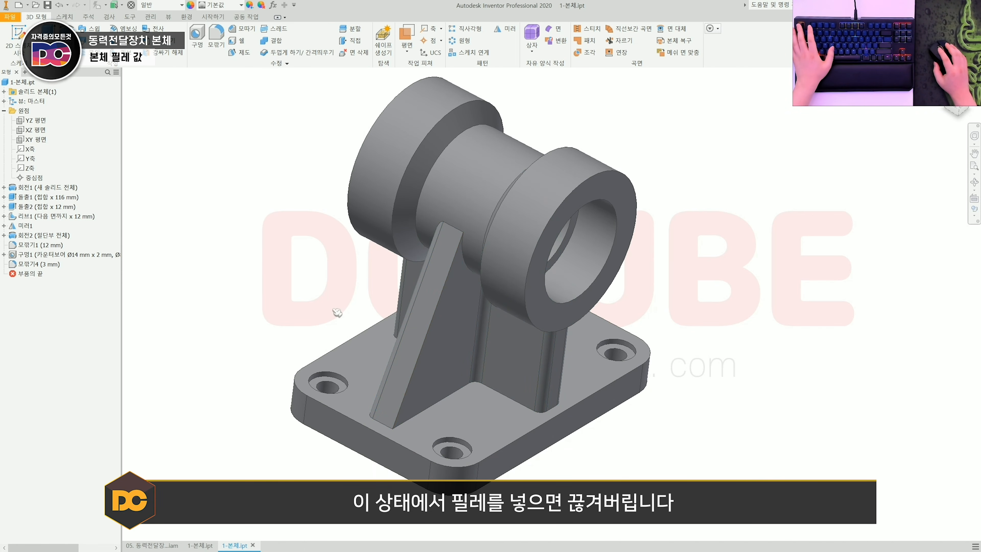
{"action": "left_click", "coordinate": [478, 384]}
{"action": "scroll", "coordinate": [478, 384], "scroll_direction": "up", "scroll_amount": 6}
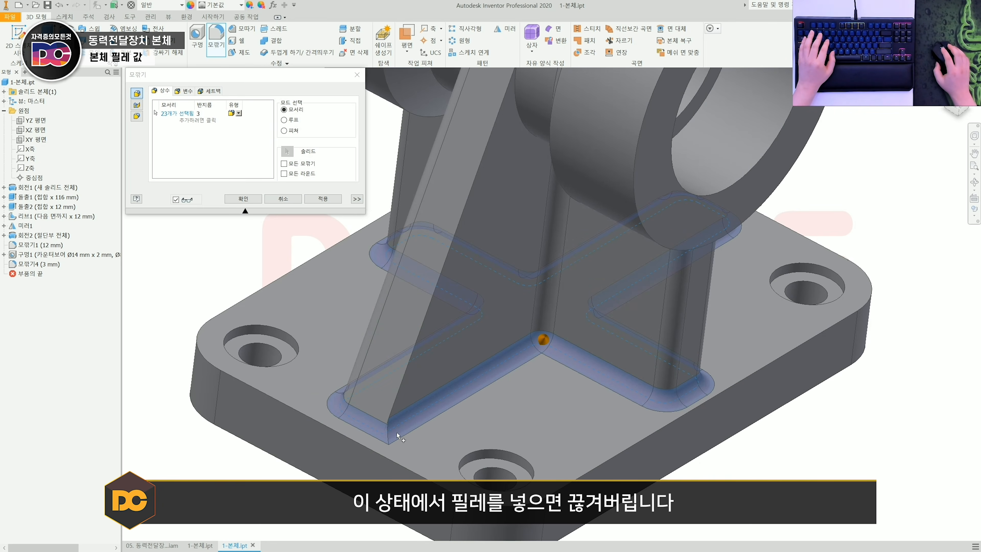
{"action": "scroll", "coordinate": [390, 434], "scroll_direction": "down", "scroll_amount": 6}
{"action": "key", "text": "Escape"}
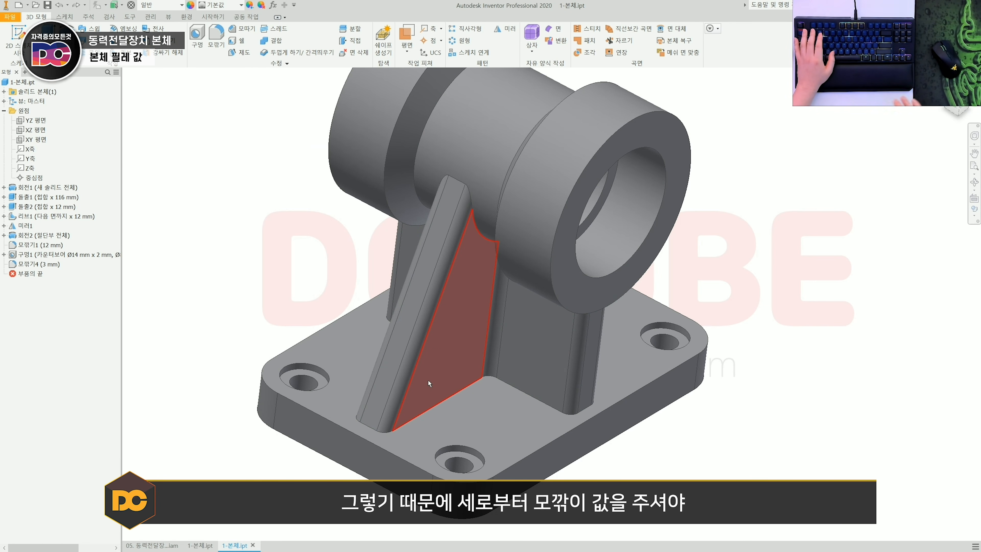
Step: Preview the 3 mm base outline fillet again with all upright rib edges rounded, and discard it
{"action": "key", "text": "f"}
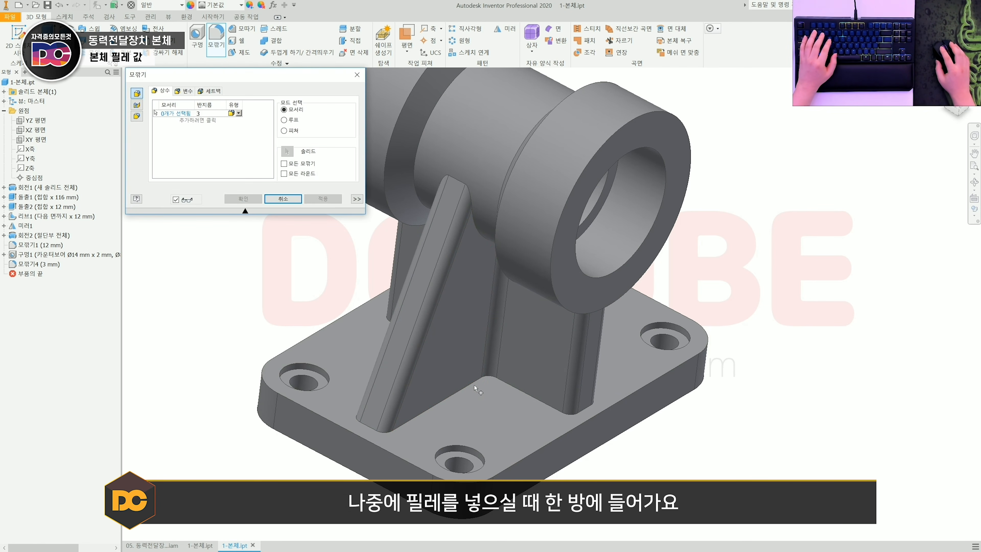
{"action": "left_click", "coordinate": [475, 386]}
{"action": "scroll", "coordinate": [475, 386], "scroll_direction": "up", "scroll_amount": 6}
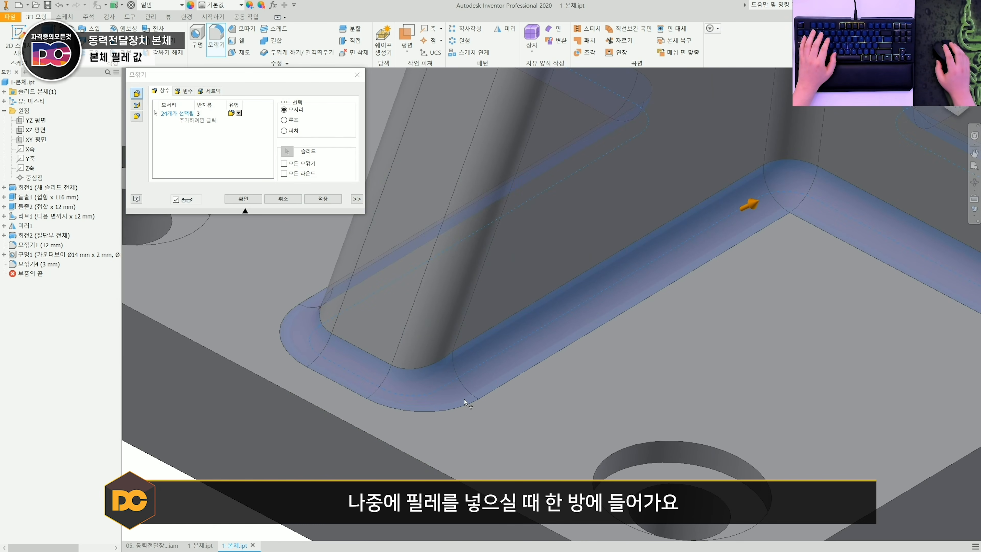
{"action": "scroll", "coordinate": [465, 403], "scroll_direction": "down", "scroll_amount": 8}
{"action": "key", "text": "Escape"}
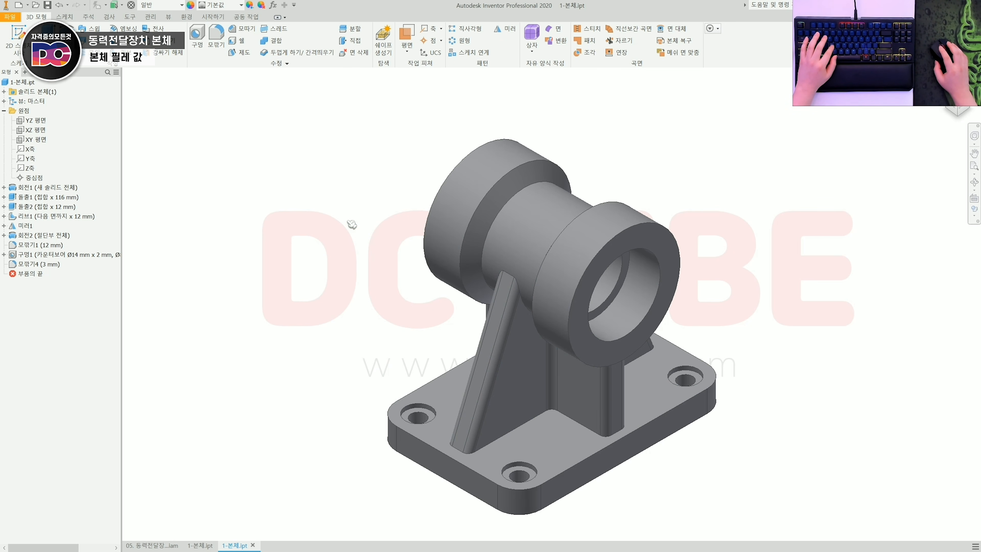
Step: Start a 3 mm fillet on the four circular shoulder edges where the cylindrical body narrows to its middle section
{"action": "key", "text": "f"}
{"action": "left_click", "coordinate": [493, 186]}
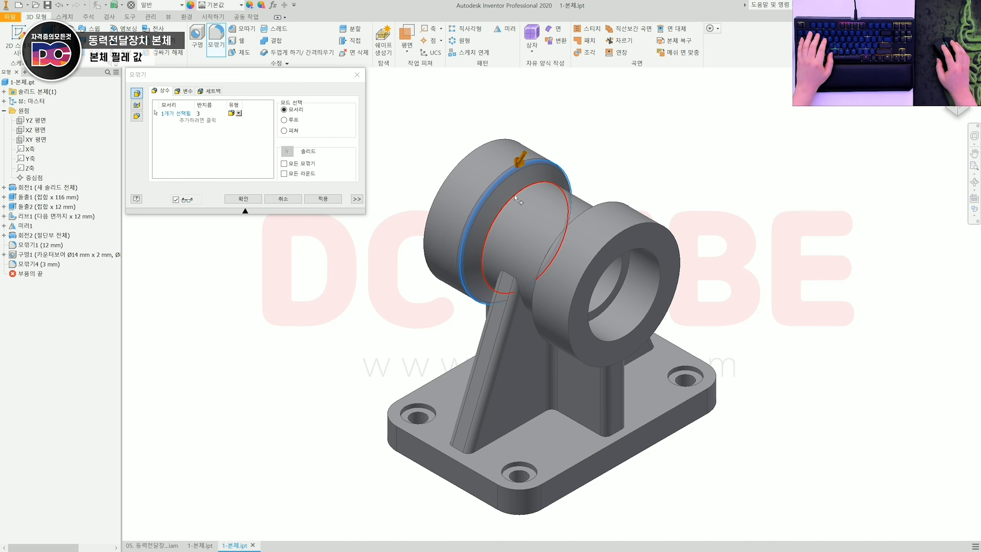
{"action": "left_click", "coordinate": [519, 201]}
{"action": "scroll", "coordinate": [519, 201], "scroll_direction": "up", "scroll_amount": 6}
{"action": "left_click", "coordinate": [579, 214]}
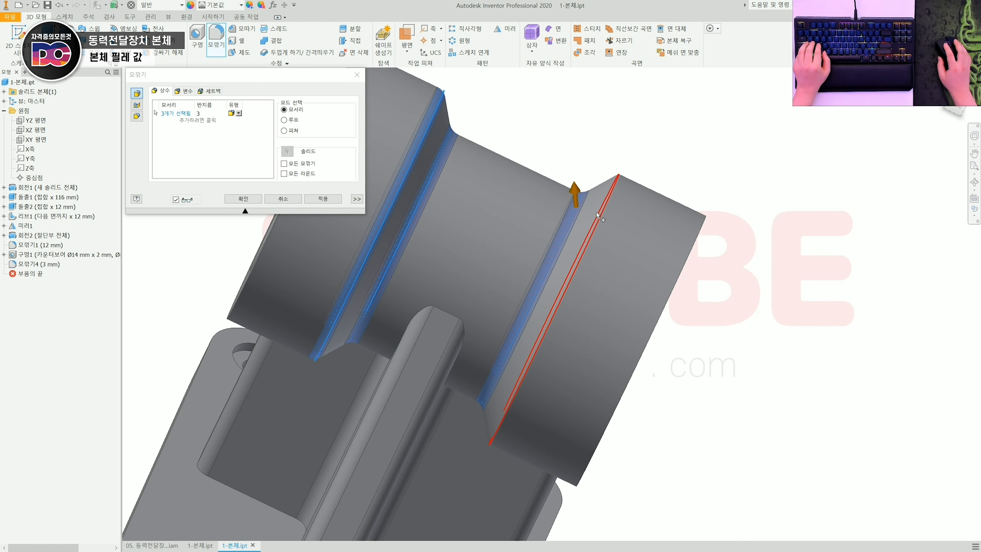
{"action": "scroll", "coordinate": [597, 224], "scroll_direction": "down", "scroll_amount": 4}
{"action": "middle_click_drag", "start_coordinate": [526, 351], "coordinate": [489, 333], "text": "shift"}
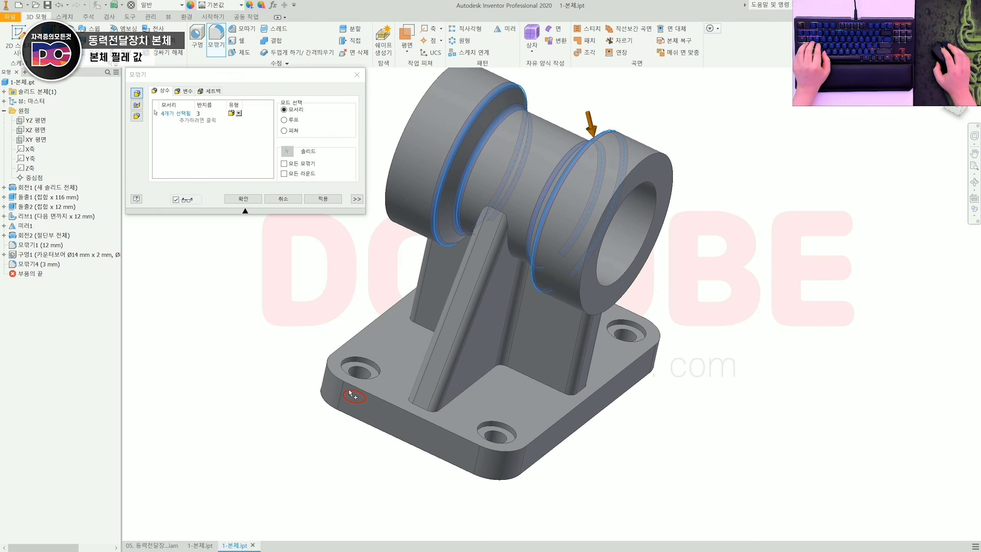
Step: Add the base plate's upper outer edge to the 3 mm shoulder fillet and create it
{"action": "left_click", "coordinate": [366, 394]}
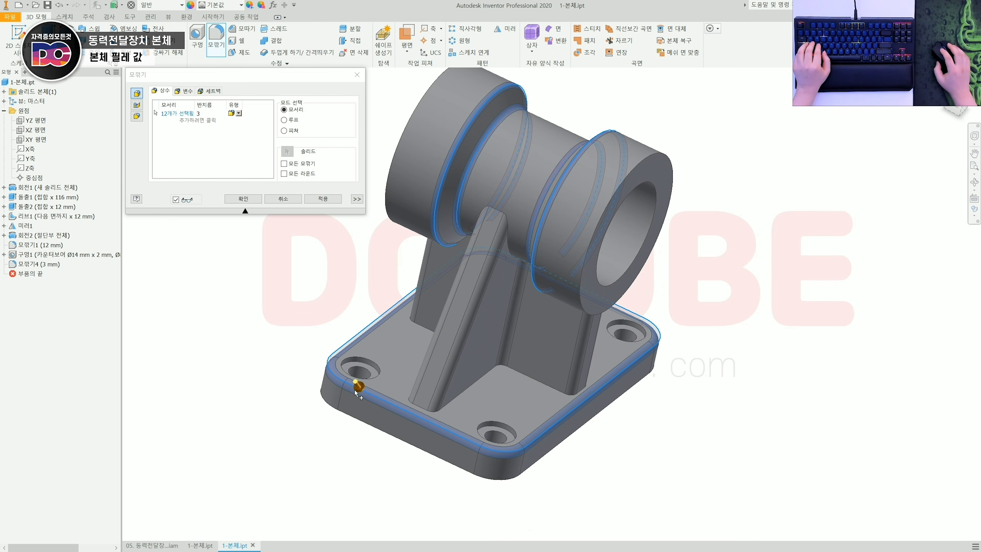
{"action": "middle_click_drag", "start_coordinate": [357, 392], "coordinate": [606, 373], "text": "shift"}
{"action": "scroll", "coordinate": [519, 271], "scroll_direction": "up", "scroll_amount": 5}
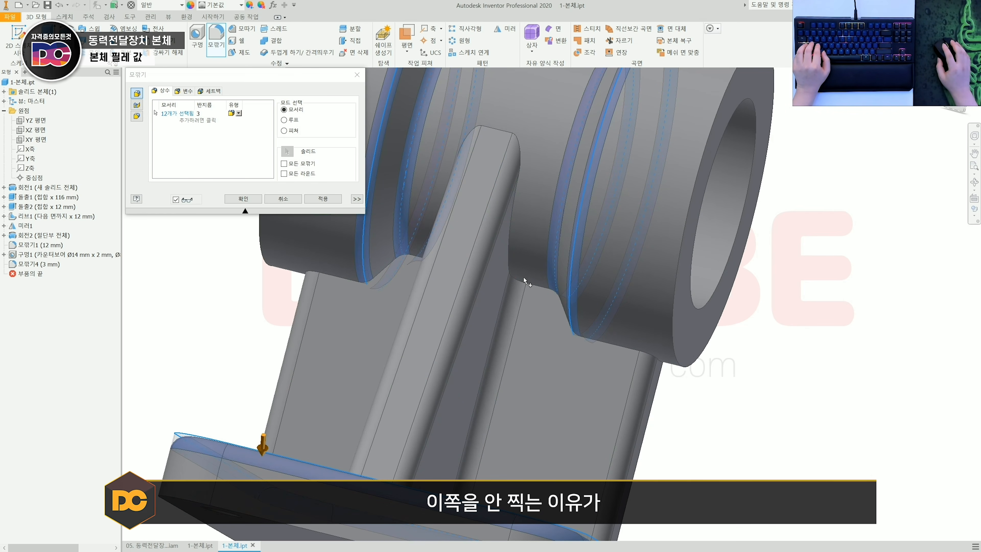
{"action": "middle_click_drag", "start_coordinate": [528, 292], "coordinate": [339, 326], "text": "shift"}
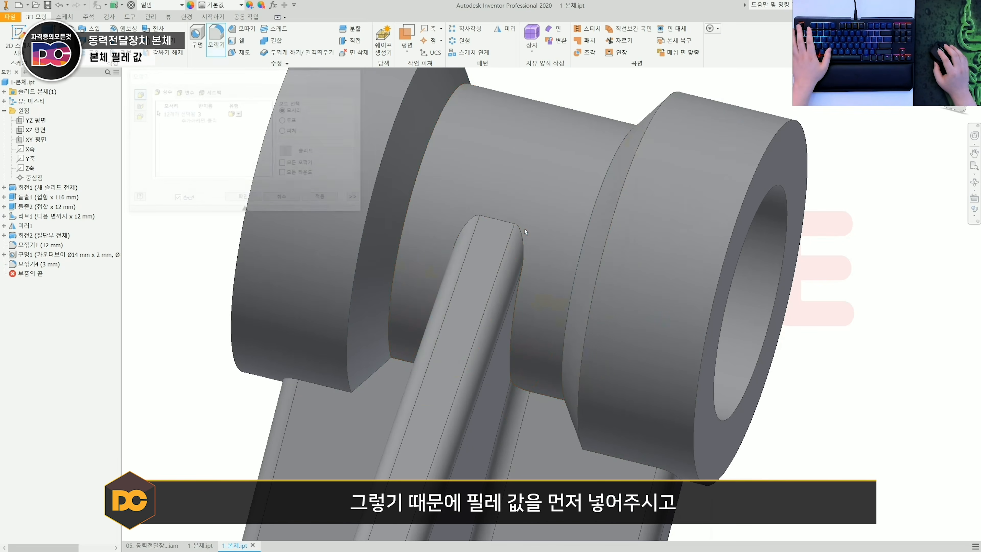
{"action": "key", "text": "f"}
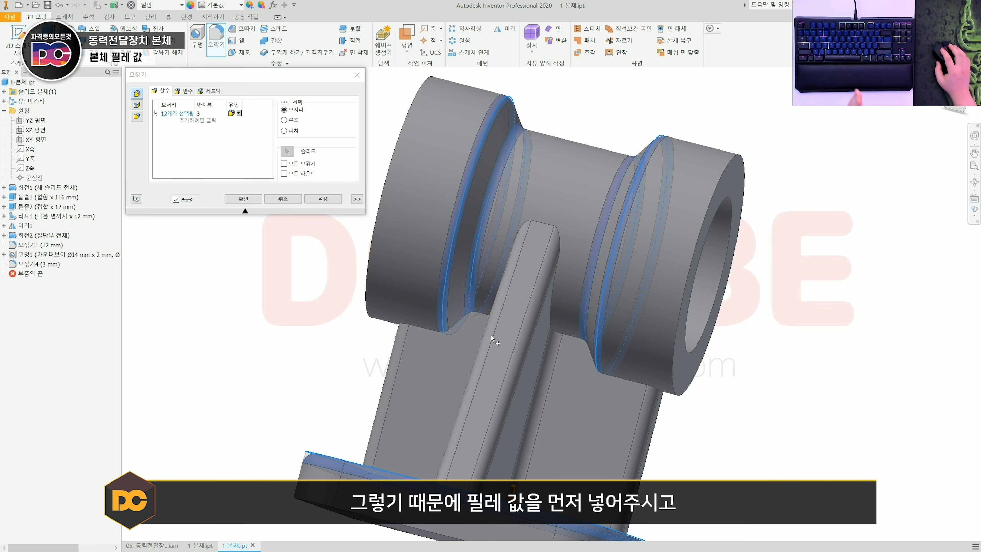
{"action": "left_click", "coordinate": [252, 200]}
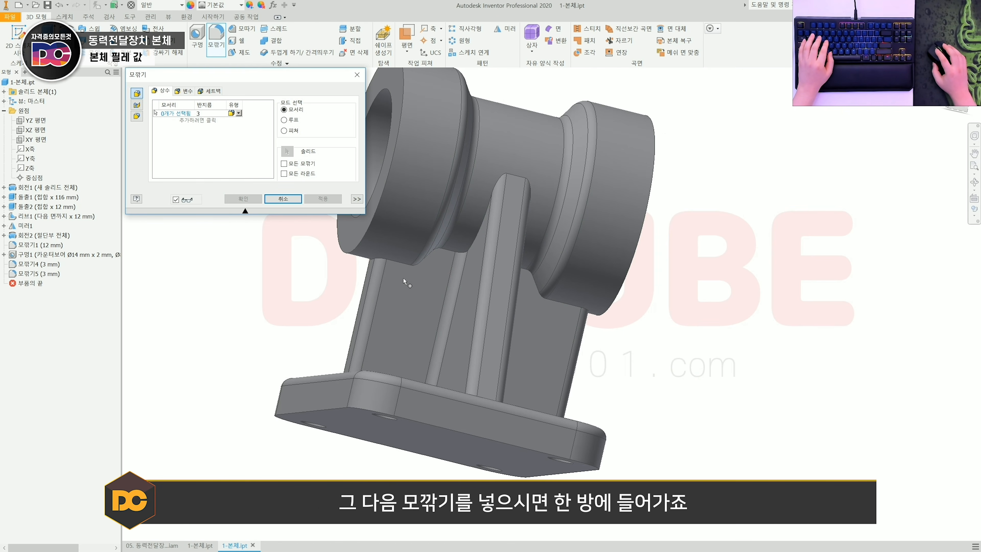
Step: Apply a 3 mm fillet around the outlines where the ribs and web meet the cylindrical body and the base
{"action": "left_click", "coordinate": [447, 250]}
{"action": "scroll", "coordinate": [463, 259], "scroll_direction": "up", "scroll_amount": 5}
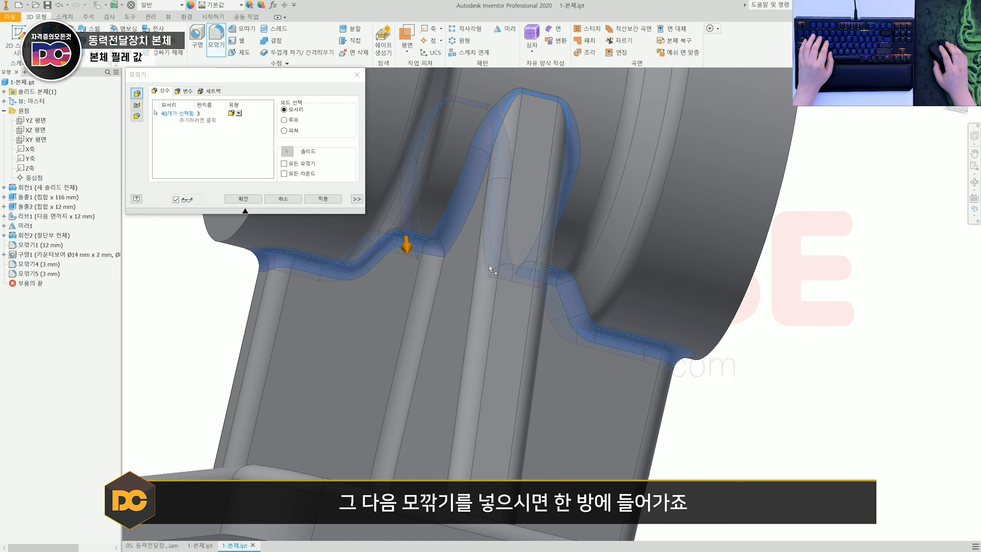
{"action": "scroll", "coordinate": [431, 223], "scroll_direction": "down", "scroll_amount": 5}
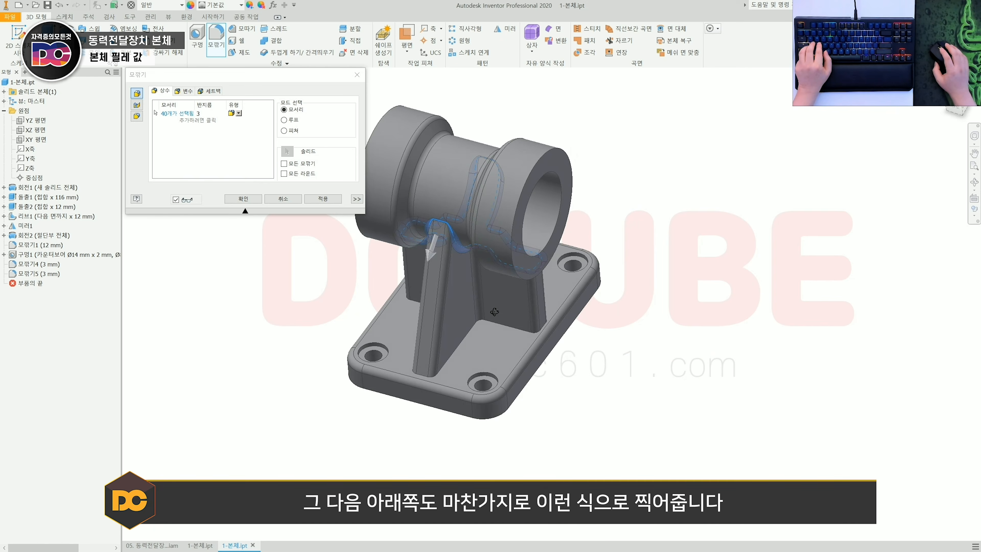
{"action": "scroll", "coordinate": [443, 338], "scroll_direction": "up", "scroll_amount": 4}
{"action": "left_click", "coordinate": [528, 301]}
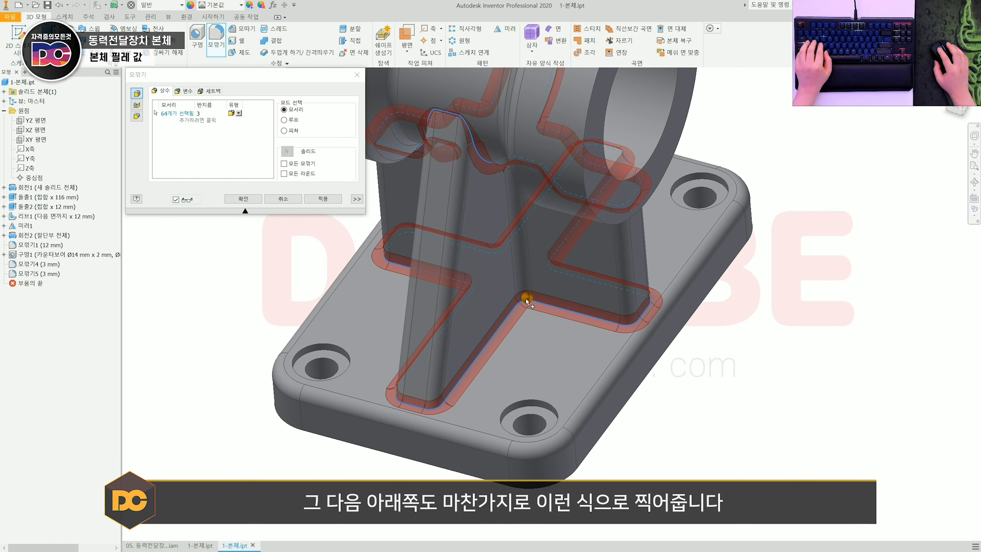
{"action": "left_click", "coordinate": [243, 198]}
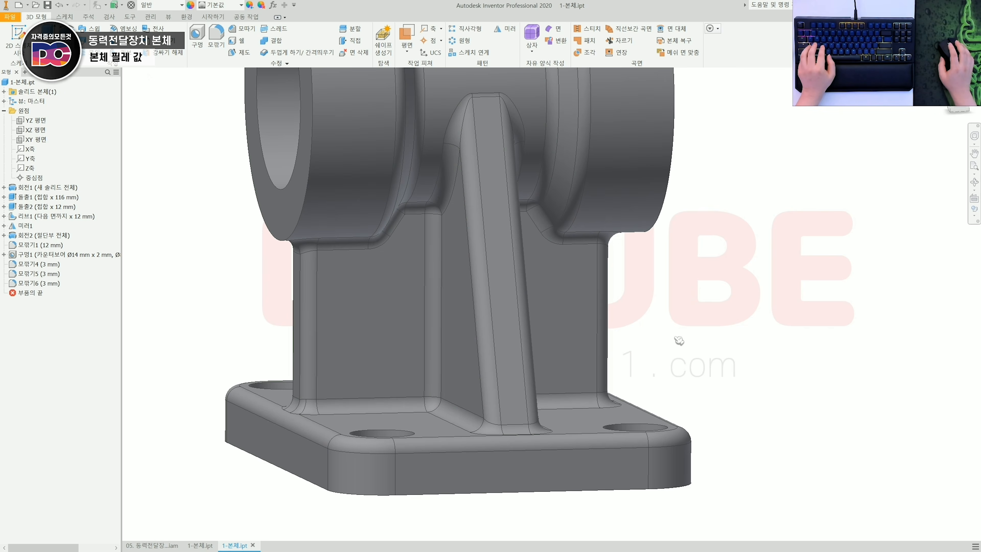
Step: Create a sketch on the cylindrical body's front ring face and draw a 54 mm diameter circle centred on the bore
{"action": "middle_click_drag", "start_coordinate": [675, 336], "coordinate": [602, 382], "text": "shift"}
{"action": "middle_click_drag", "start_coordinate": [603, 382], "coordinate": [317, 309]}
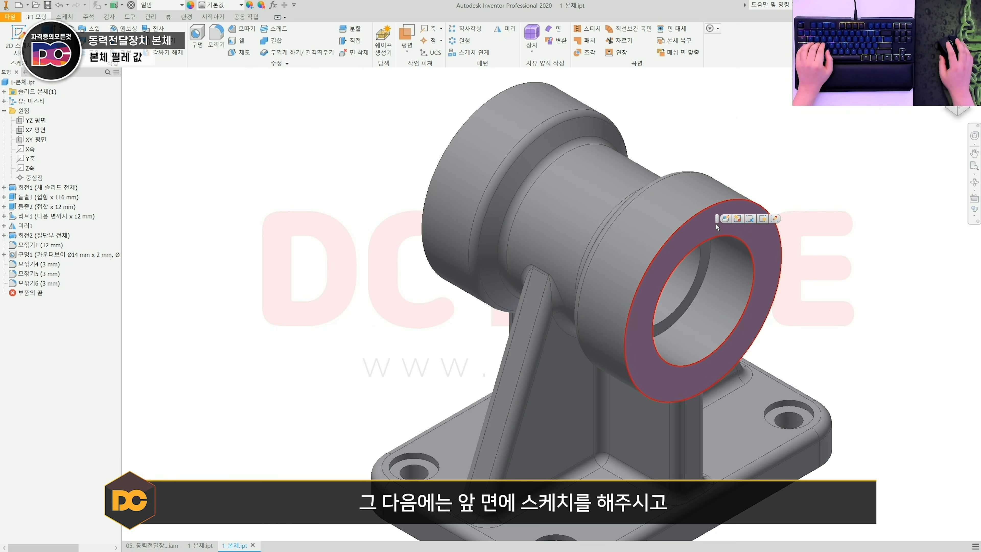
{"action": "left_click", "coordinate": [725, 219]}
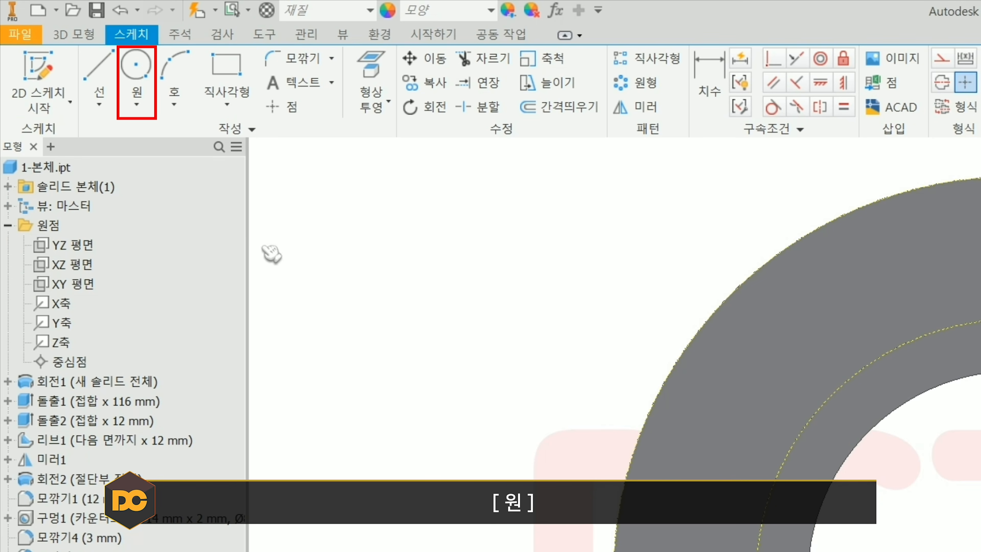
{"action": "left_click", "coordinate": [137, 79]}
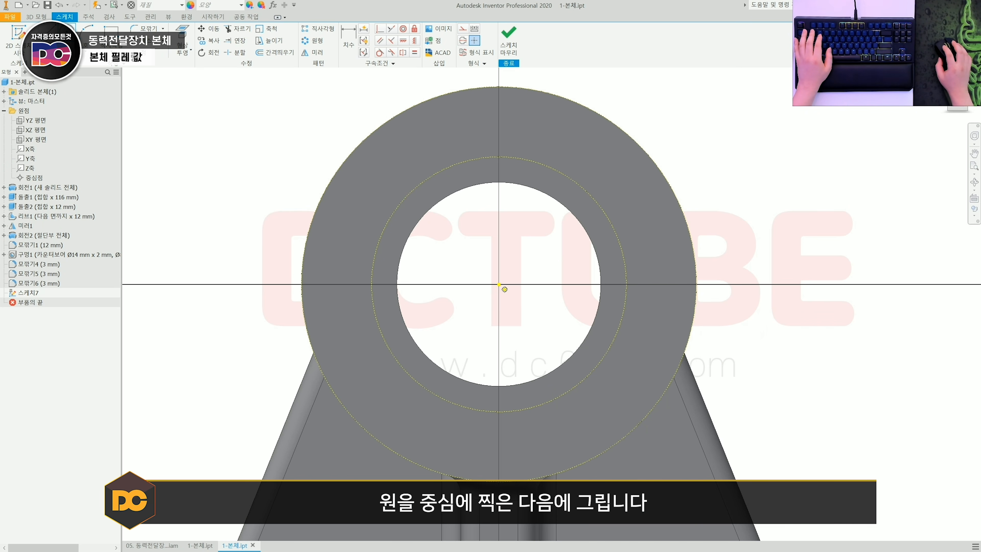
{"action": "left_click", "coordinate": [499, 284]}
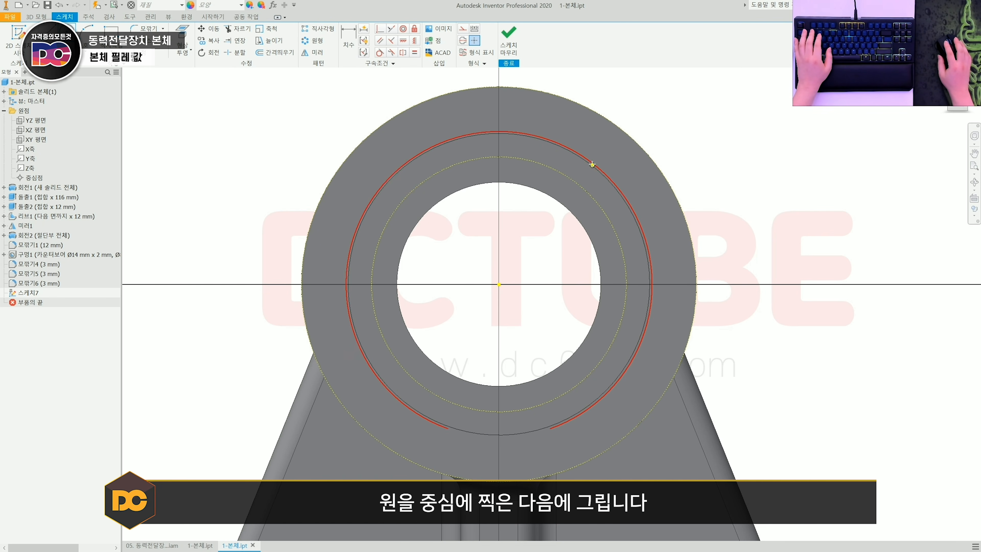
{"action": "left_click", "coordinate": [592, 158]}
{"action": "key", "text": "d"}
{"action": "left_click", "coordinate": [593, 158]}
{"action": "left_click", "coordinate": [754, 179]}
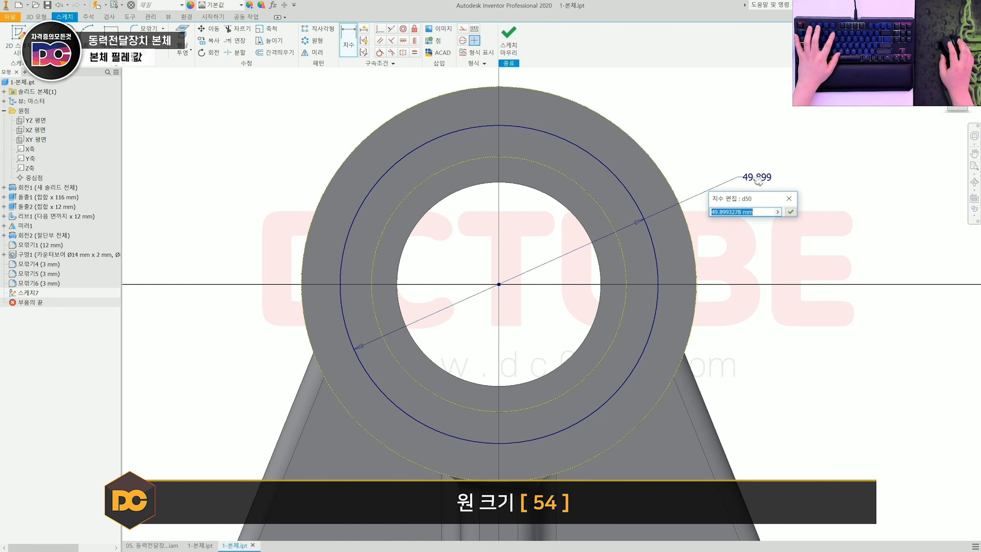
{"action": "key", "text": "Return"}
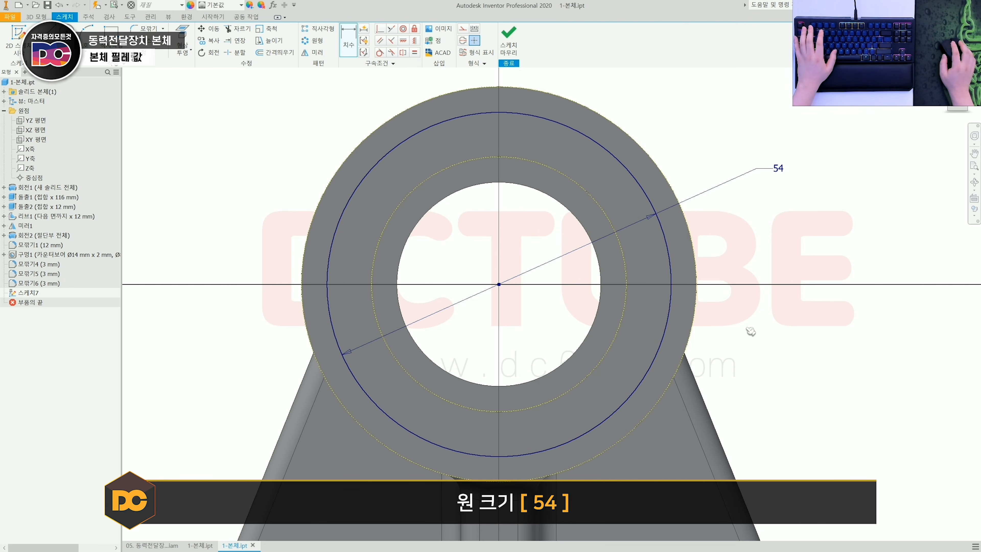
Step: Sketch a 14 mm diameter circle centred on the uppermost point of the 54 mm circle, and make the larger circle construction geometry
{"action": "scroll", "coordinate": [741, 323], "scroll_direction": "down", "scroll_amount": 3}
{"action": "scroll", "coordinate": [620, 194], "scroll_direction": "up", "scroll_amount": 4}
{"action": "key", "text": "Escape"}
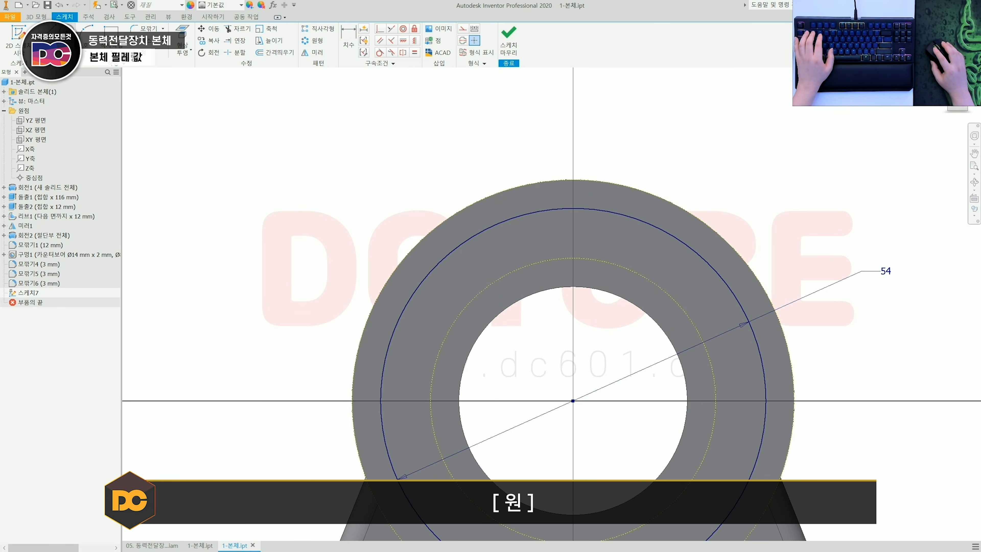
{"action": "left_click", "coordinate": [573, 401]}
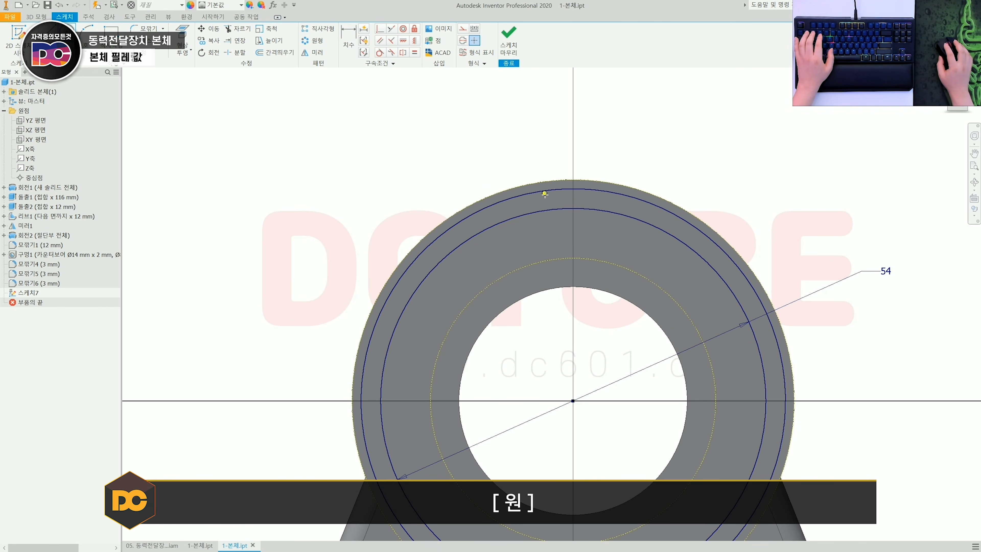
{"action": "left_click", "coordinate": [573, 208]}
{"action": "left_click", "coordinate": [589, 163]}
{"action": "key", "text": "d"}
{"action": "left_click", "coordinate": [591, 165]}
{"action": "left_click", "coordinate": [644, 156]}
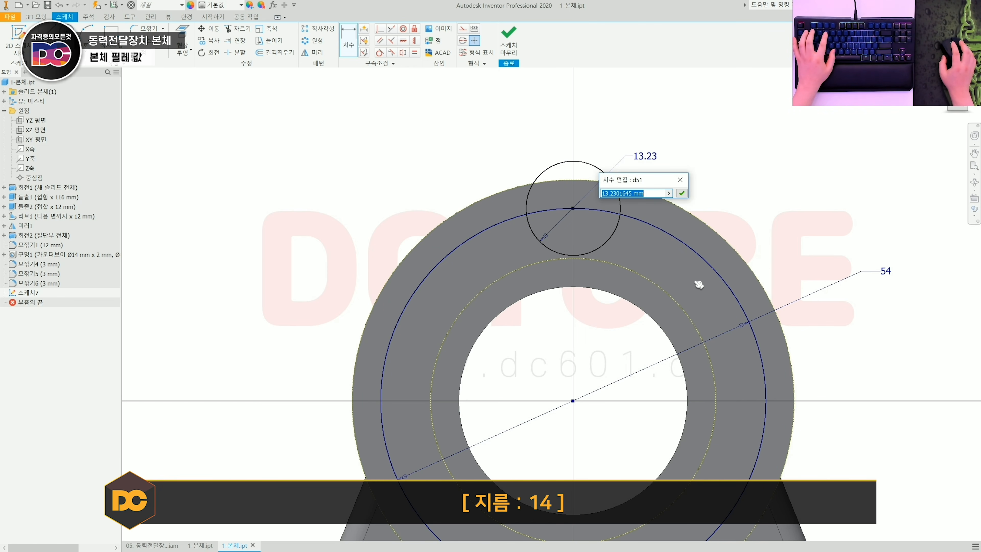
{"action": "type", "text": "14"}
{"action": "key", "text": "Return"}
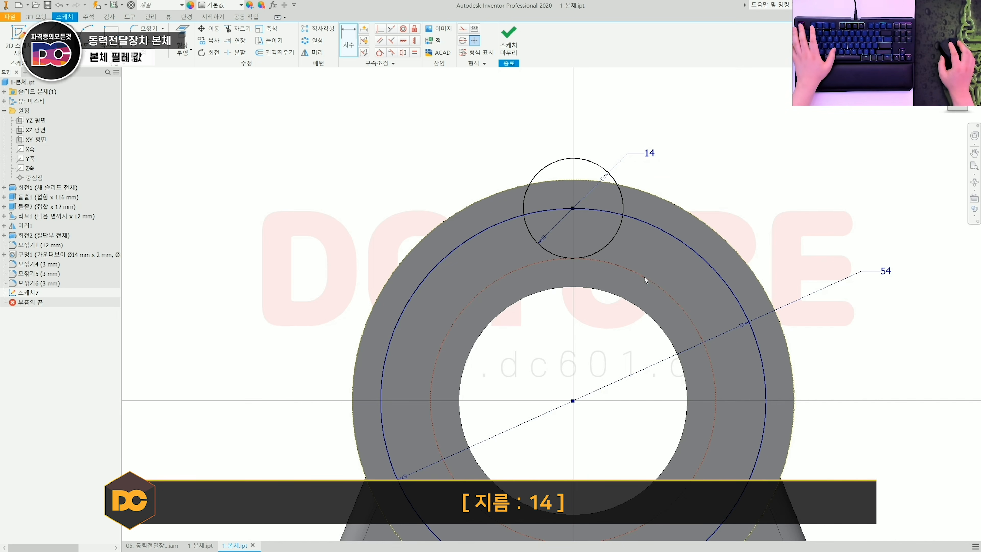
{"action": "left_click", "coordinate": [660, 226]}
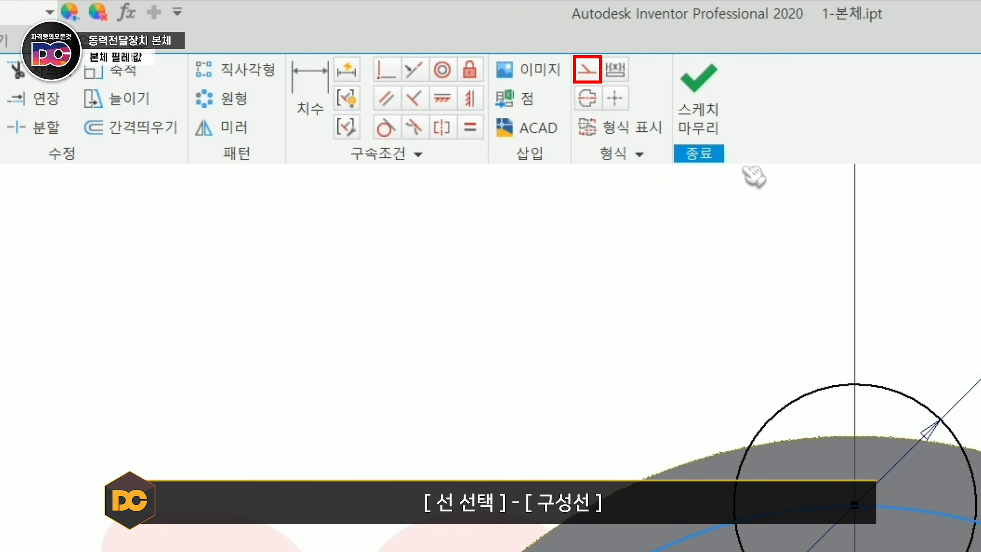
{"action": "left_click", "coordinate": [587, 71]}
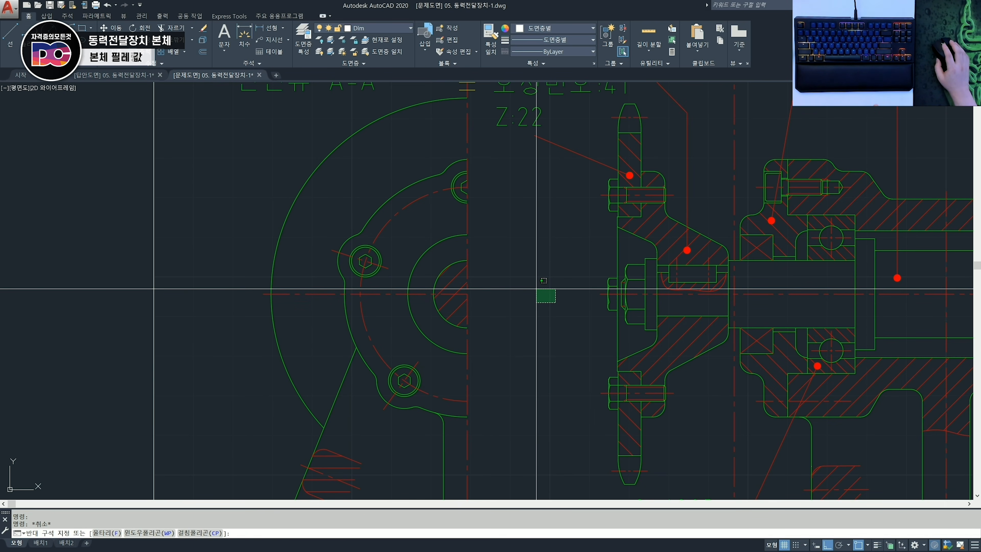
Step: Switch to the problem drawing in AutoCAD, locate the bolt hole centrelines, and dimension the diameter of the bolt centre circle
{"action": "middle_click_drag", "start_coordinate": [536, 288], "coordinate": [473, 302]}
{"action": "left_click", "coordinate": [442, 245]}
{"action": "left_click", "coordinate": [758, 200]}
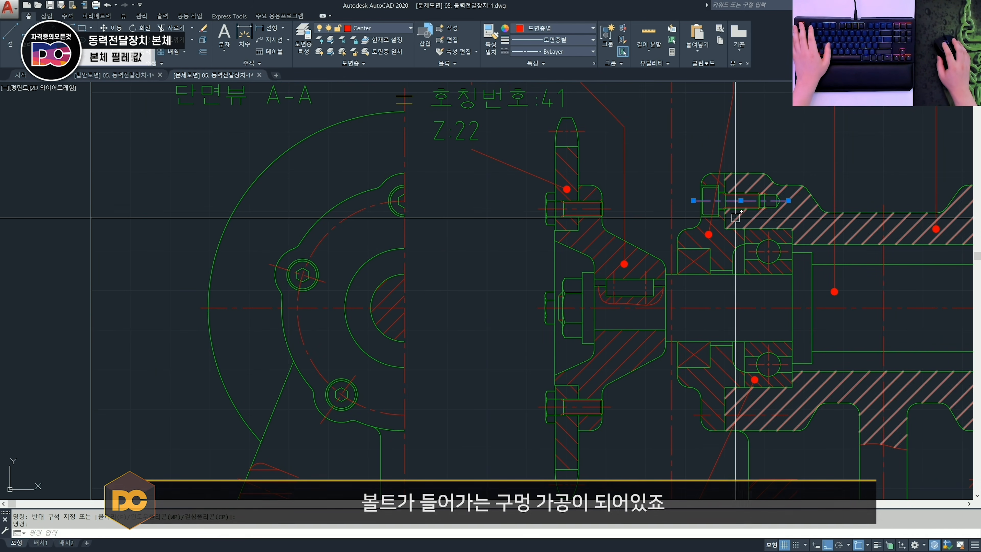
{"action": "key", "text": "Escape"}
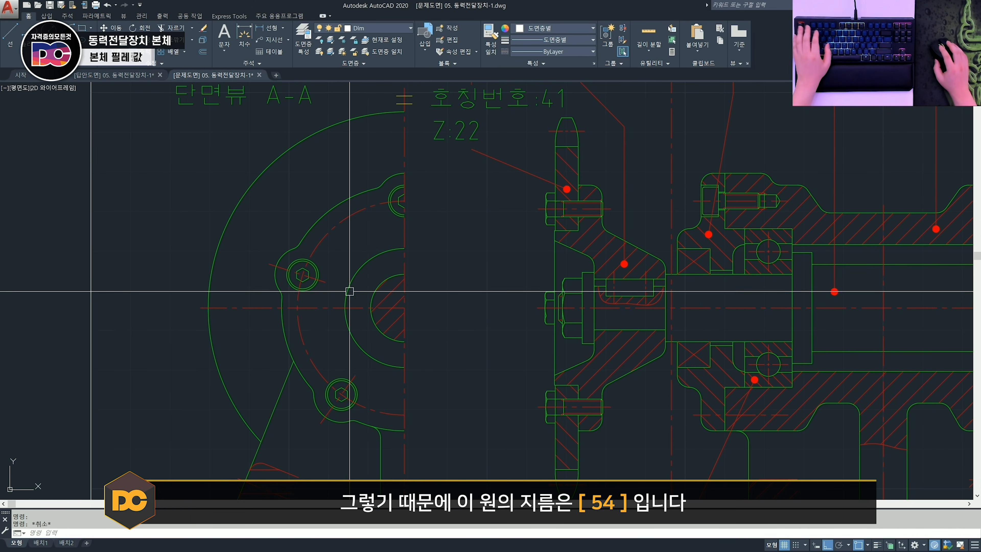
{"action": "type", "text": "ddi"}
{"action": "key", "text": "space"}
{"action": "left_click", "coordinate": [339, 226]}
{"action": "left_click", "coordinate": [298, 189]}
{"action": "middle_click_drag", "start_coordinate": [376, 247], "coordinate": [367, 269]}
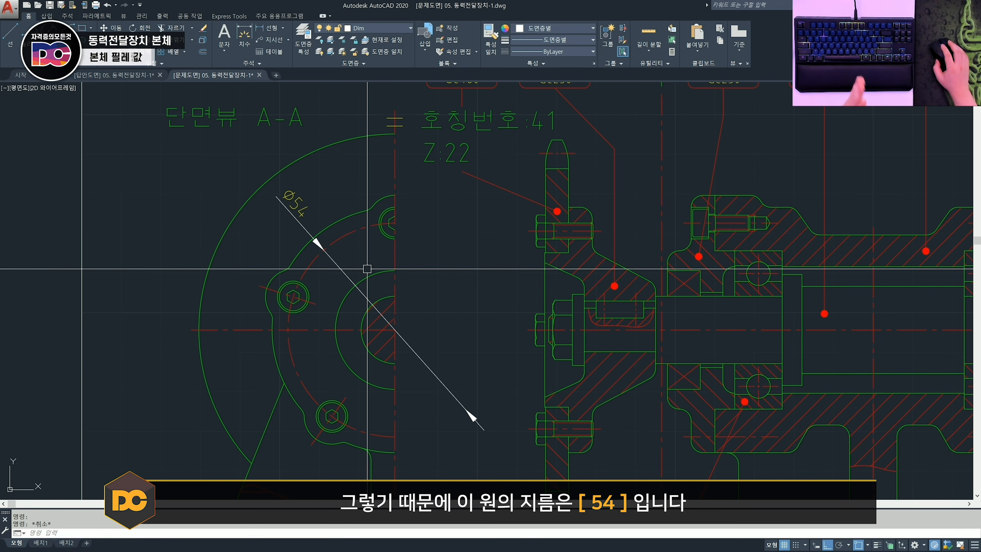
Step: Dimension the vertical distance from the uppermost bolt's centre to its lobe's outer edge, and check it against the circle around that bolt
{"action": "scroll", "coordinate": [350, 248], "scroll_direction": "up", "scroll_amount": 2}
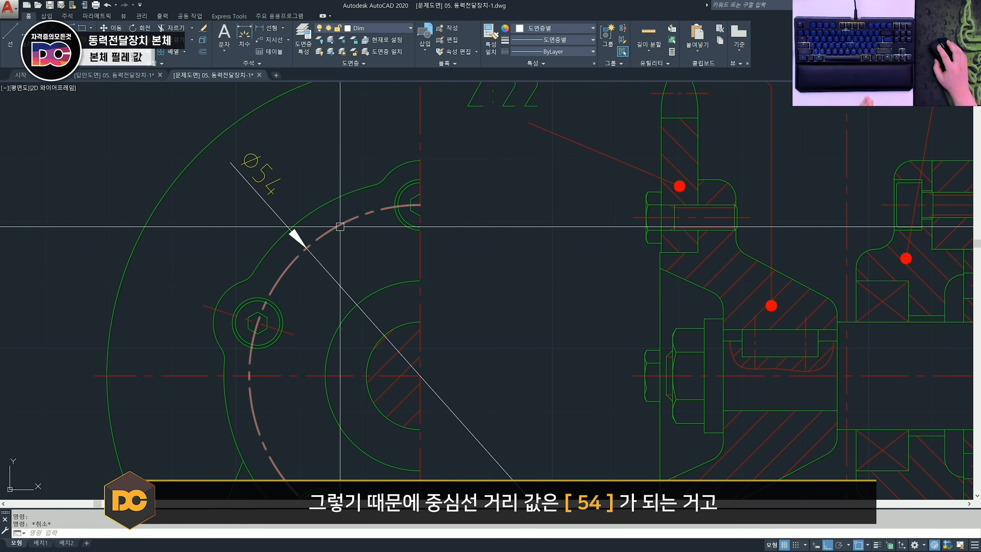
{"action": "middle_click_drag", "start_coordinate": [340, 226], "coordinate": [348, 262]}
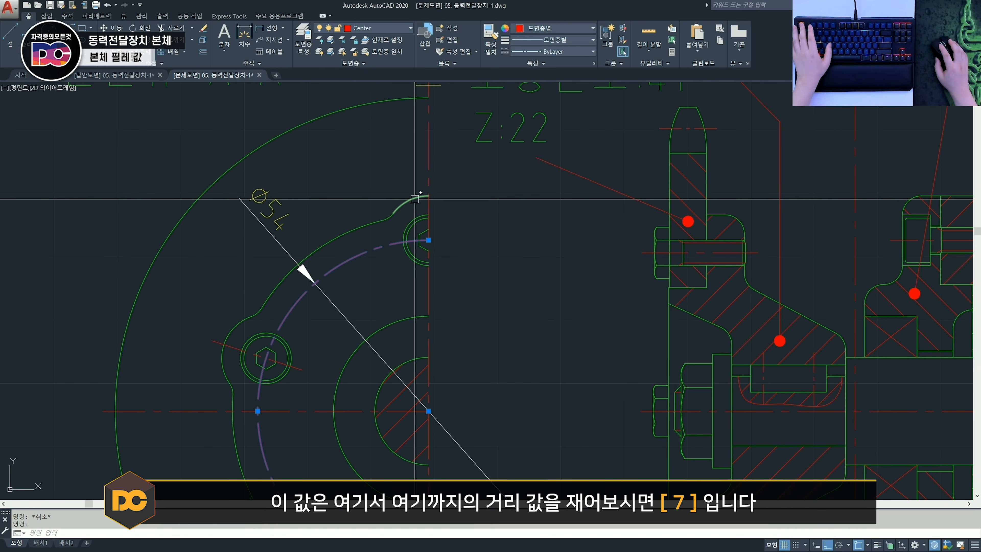
{"action": "type", "text": "dli"}
{"action": "key", "text": "space"}
{"action": "left_click", "coordinate": [428, 240]}
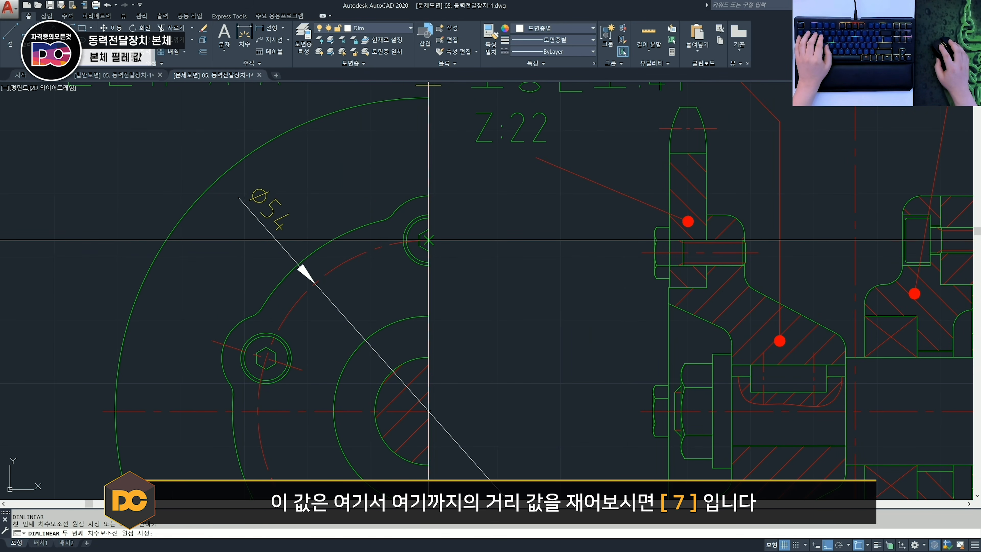
{"action": "left_click", "coordinate": [429, 196]}
{"action": "left_click", "coordinate": [504, 228]}
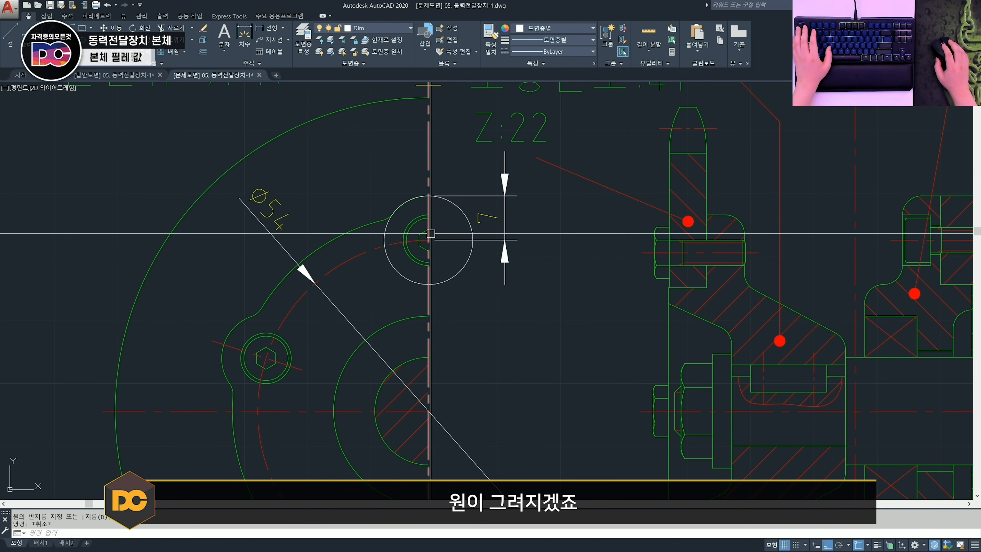
{"action": "scroll", "coordinate": [431, 233], "scroll_direction": "up", "scroll_amount": 2}
{"action": "left_click", "coordinate": [509, 258]}
{"action": "left_click", "coordinate": [492, 279]}
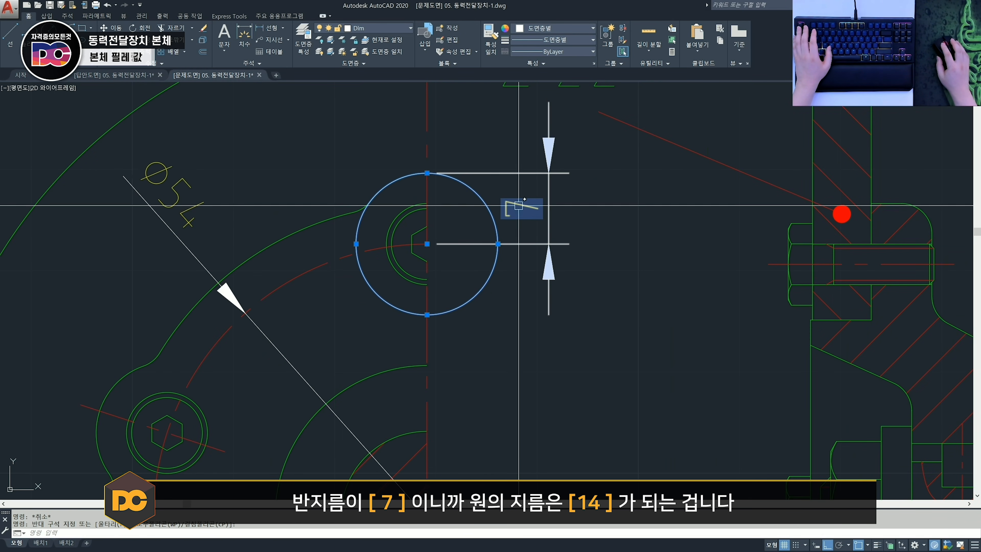
{"action": "key", "text": "Escape"}
Step: Locate the bolt hole in the drawing's section view and dimension the horizontal length of the body's raised boss around it
{"action": "scroll", "coordinate": [467, 278], "scroll_direction": "down", "scroll_amount": 2}
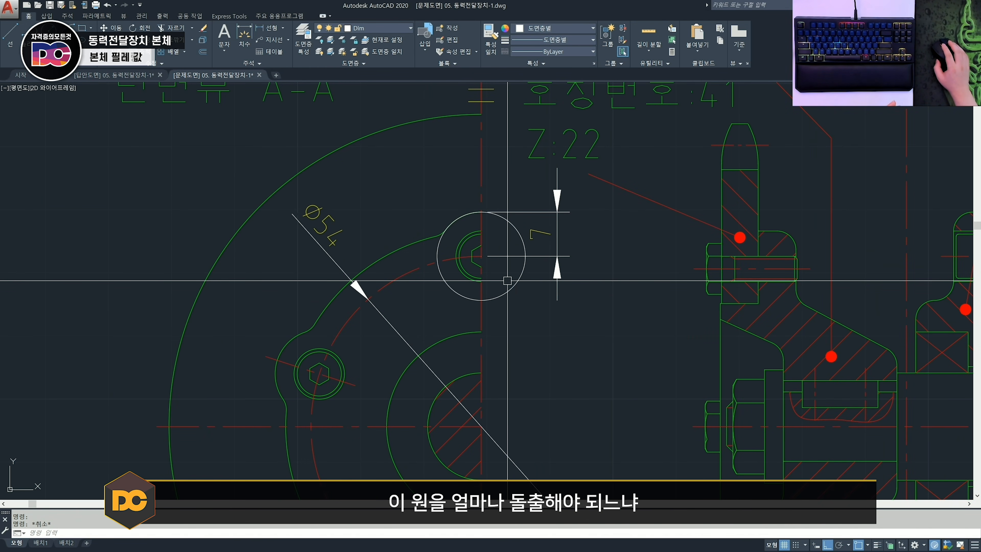
{"action": "scroll", "coordinate": [507, 280], "scroll_direction": "down", "scroll_amount": 2}
{"action": "middle_click_drag", "start_coordinate": [507, 280], "coordinate": [327, 285]}
{"action": "scroll", "coordinate": [524, 263], "scroll_direction": "up", "scroll_amount": 2}
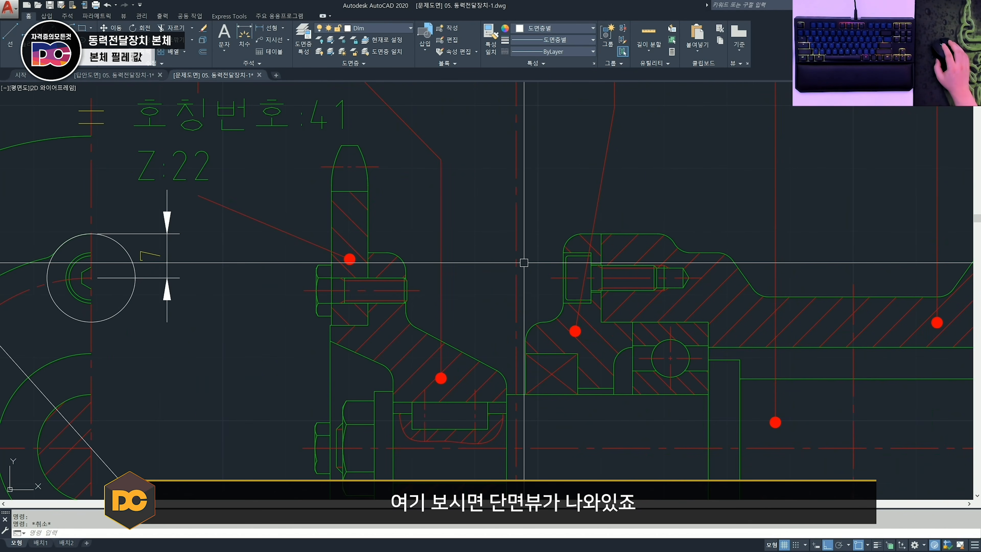
{"action": "middle_click_drag", "start_coordinate": [662, 233], "coordinate": [556, 249]}
{"action": "type", "text": "dli"}
{"action": "key", "text": "space"}
{"action": "left_click", "coordinate": [496, 250]}
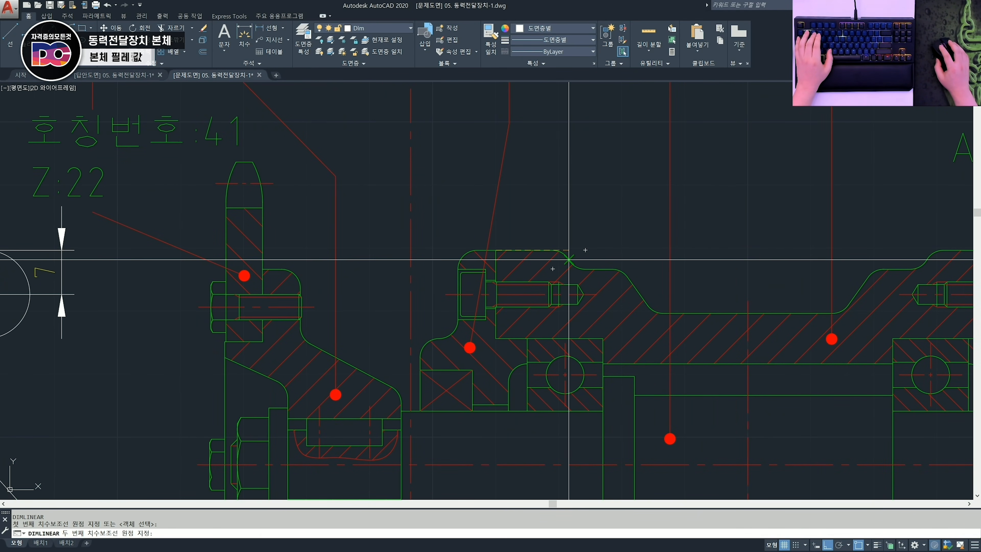
{"action": "left_click", "coordinate": [568, 259]}
{"action": "left_click", "coordinate": [557, 194]}
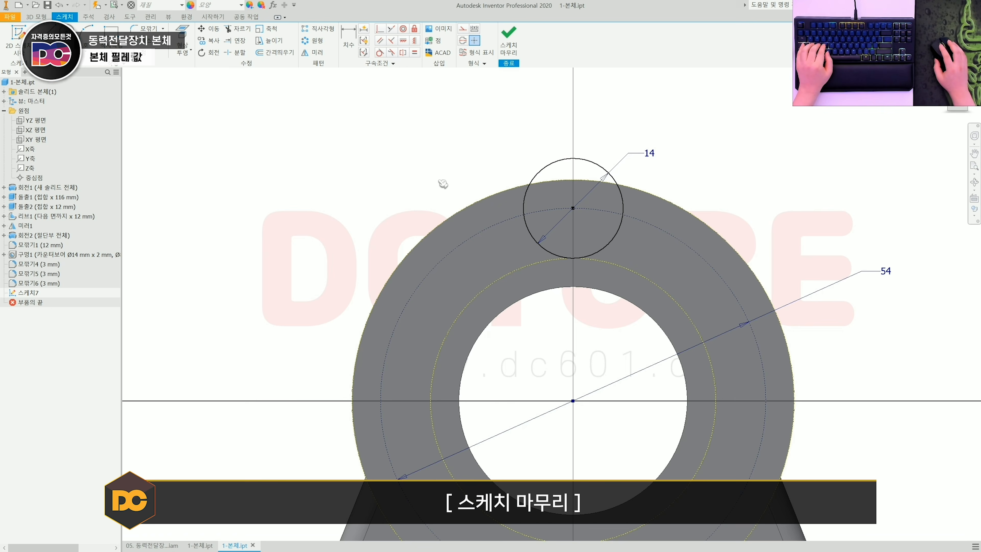
Step: Switch to the Inventor part, finish the sketch, and extrude the 14 mm circle 12 mm backward along the cylinder, joined to the body
{"action": "left_click", "coordinate": [632, 30]}
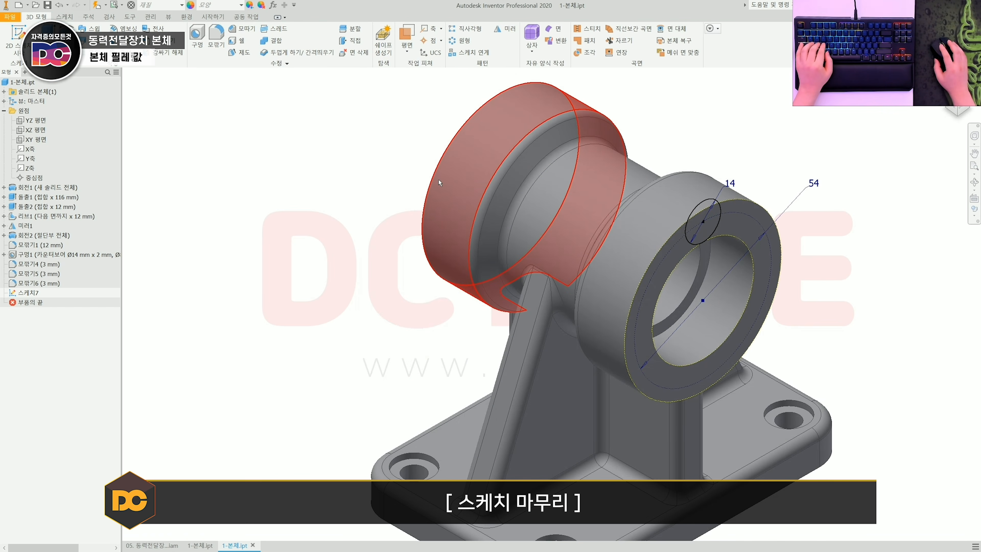
{"action": "scroll", "coordinate": [636, 190], "scroll_direction": "up", "scroll_amount": 3}
{"action": "key", "text": "e"}
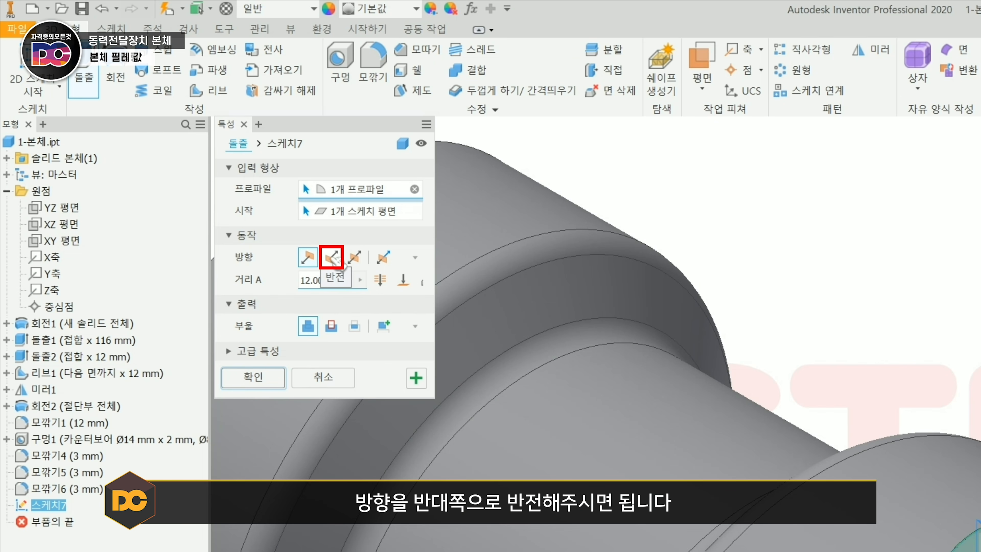
{"action": "left_click", "coordinate": [191, 149]}
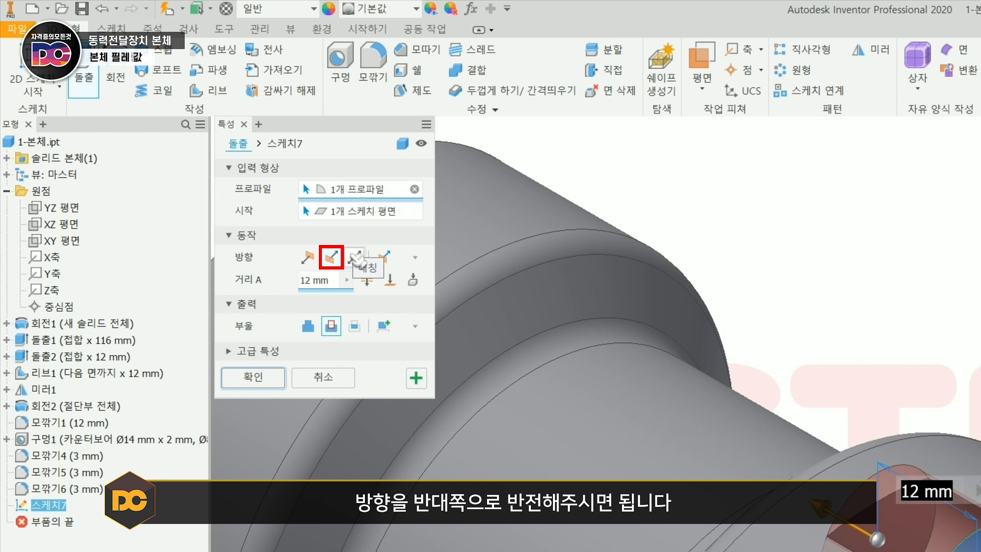
{"action": "left_click", "coordinate": [309, 326]}
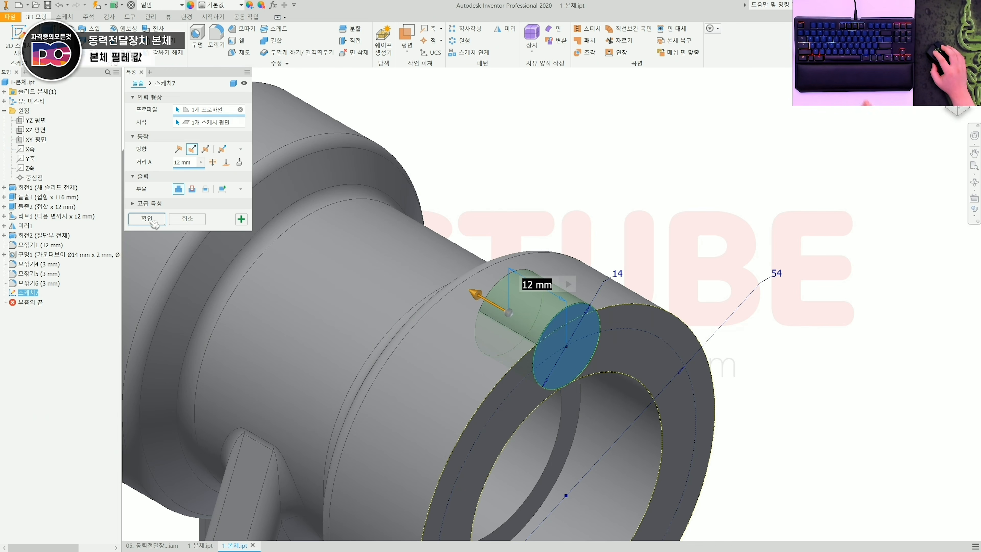
{"action": "left_click", "coordinate": [253, 377]}
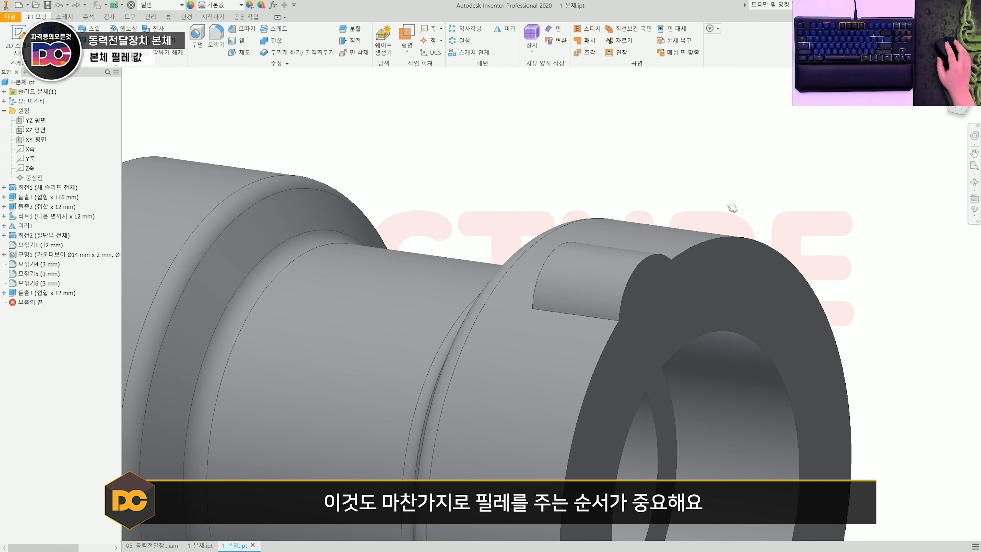
Step: Try to fillet the boss's two long side edges and its curved rear edge together with a 3 mm radius
{"action": "key", "text": "f"}
{"action": "left_click", "coordinate": [584, 319]}
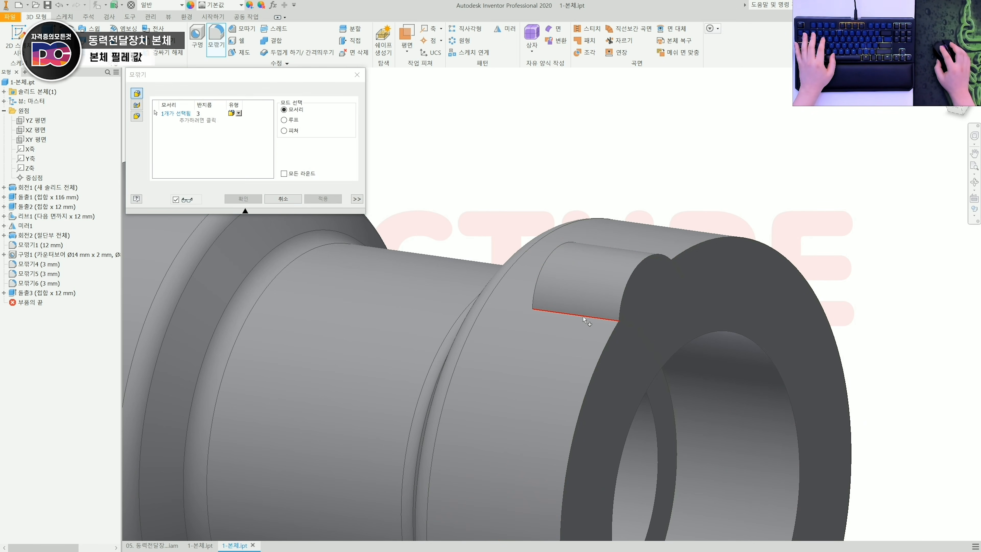
{"action": "middle_click_drag", "start_coordinate": [584, 317], "coordinate": [623, 285], "text": "shift"}
{"action": "left_click", "coordinate": [603, 302]}
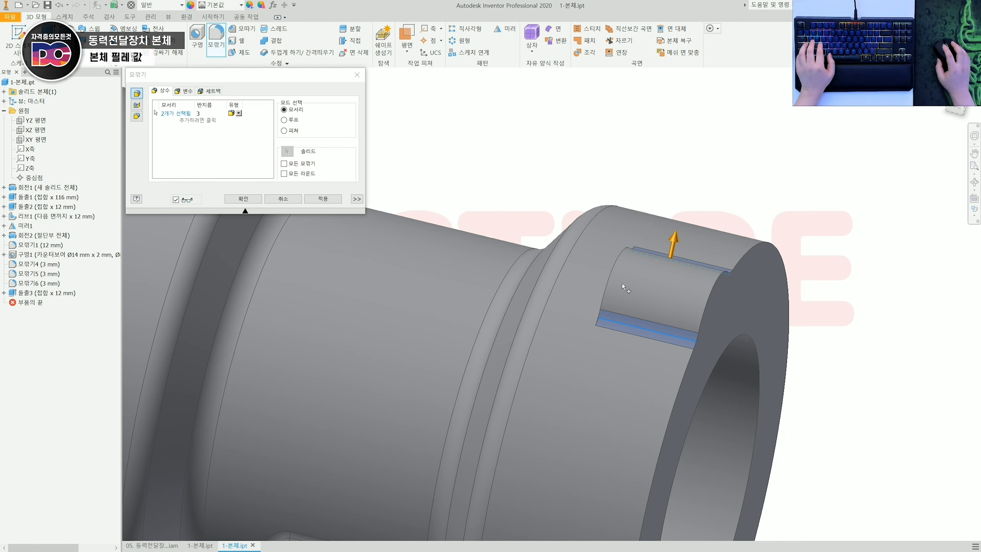
{"action": "left_click", "coordinate": [616, 273]}
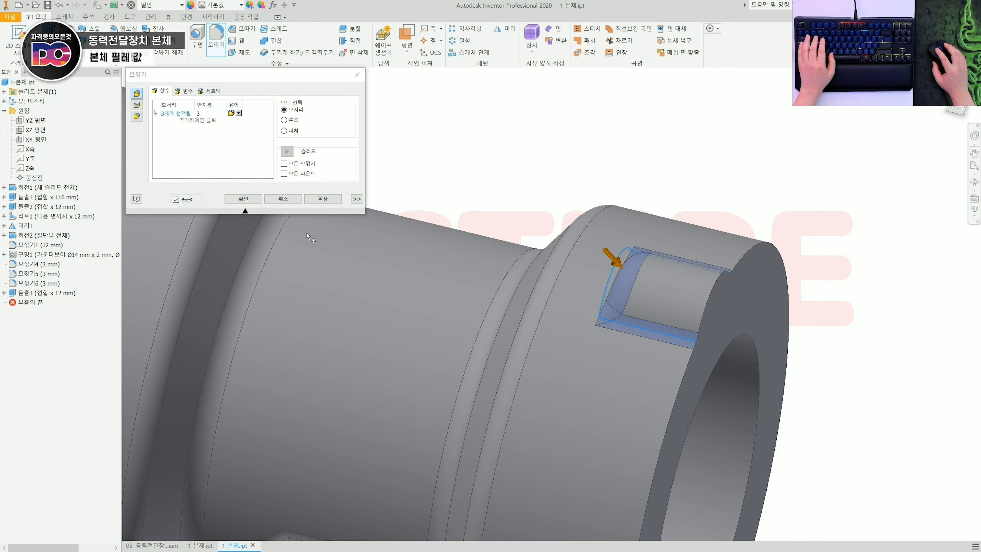
{"action": "left_click", "coordinate": [256, 199]}
Step: Examine the fillet shape at the boss's rear corners and undo the combined fillet
{"action": "middle_click_drag", "start_coordinate": [483, 271], "coordinate": [545, 284], "text": "shift"}
{"action": "scroll", "coordinate": [792, 344], "scroll_direction": "up", "scroll_amount": 3}
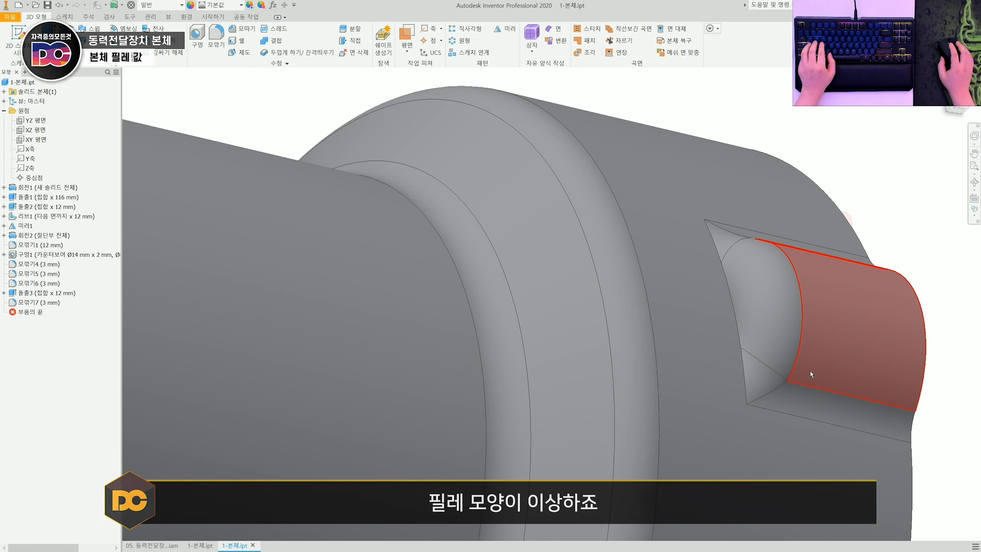
{"action": "scroll", "coordinate": [811, 372], "scroll_direction": "down", "scroll_amount": 3}
{"action": "middle_click_drag", "start_coordinate": [834, 381], "coordinate": [656, 347], "text": "shift"}
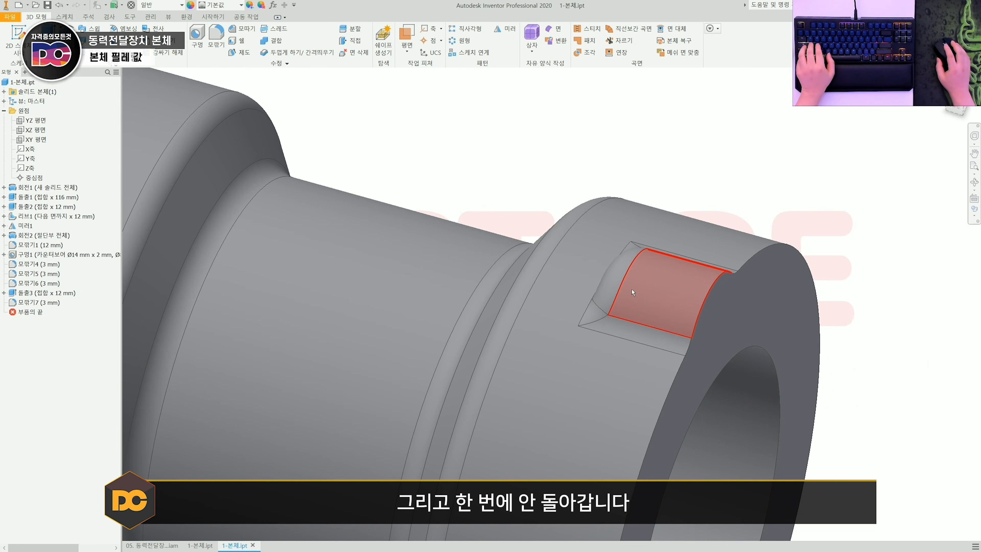
{"action": "key", "text": "ctrl+z"}
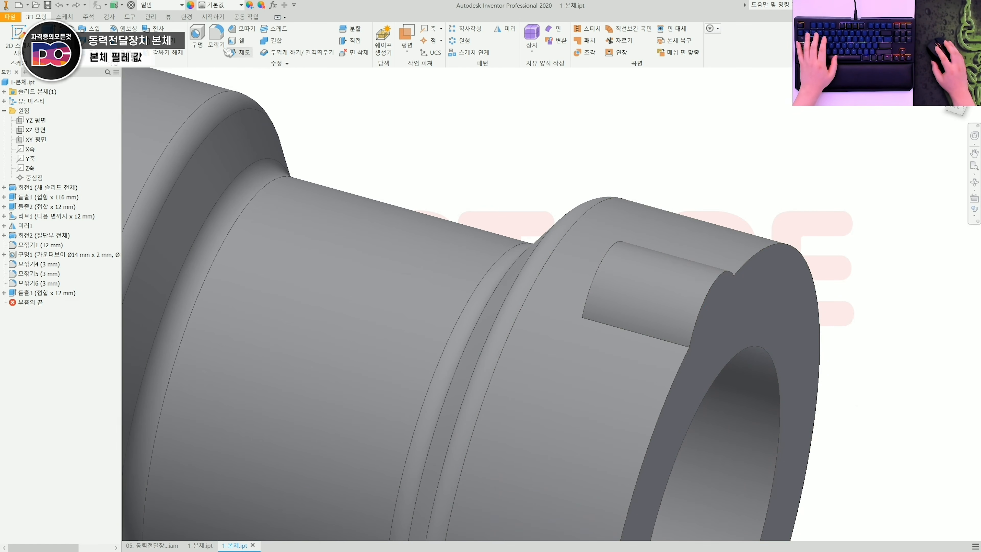
Step: Round only the curved rear edge of the boss with a 3 mm fillet
{"action": "left_click", "coordinate": [216, 38]}
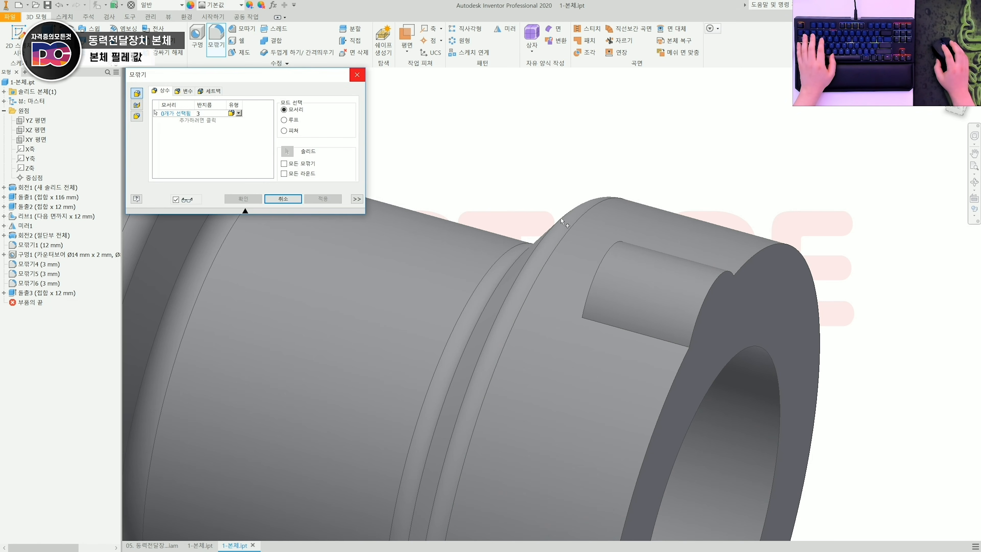
{"action": "left_click", "coordinate": [612, 250]}
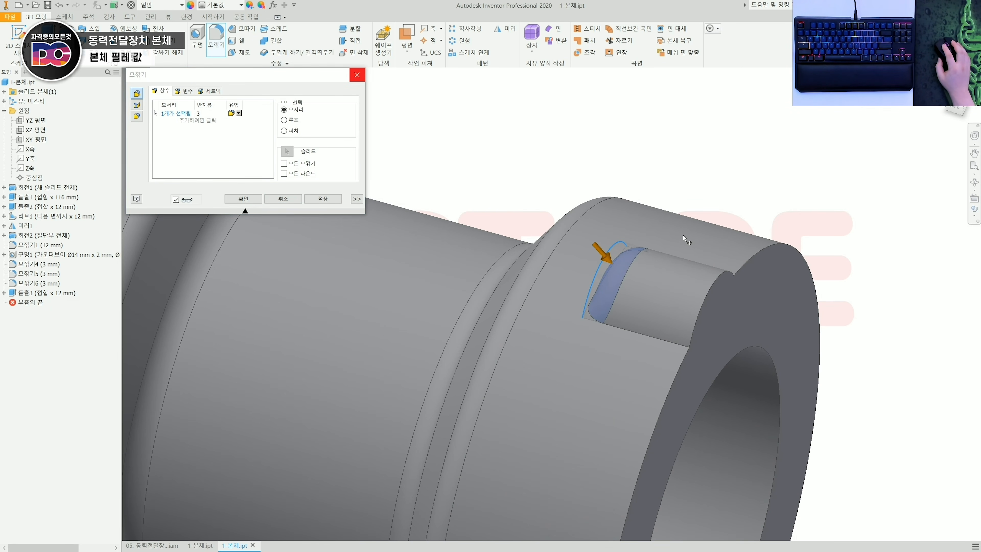
{"action": "left_click", "coordinate": [250, 202]}
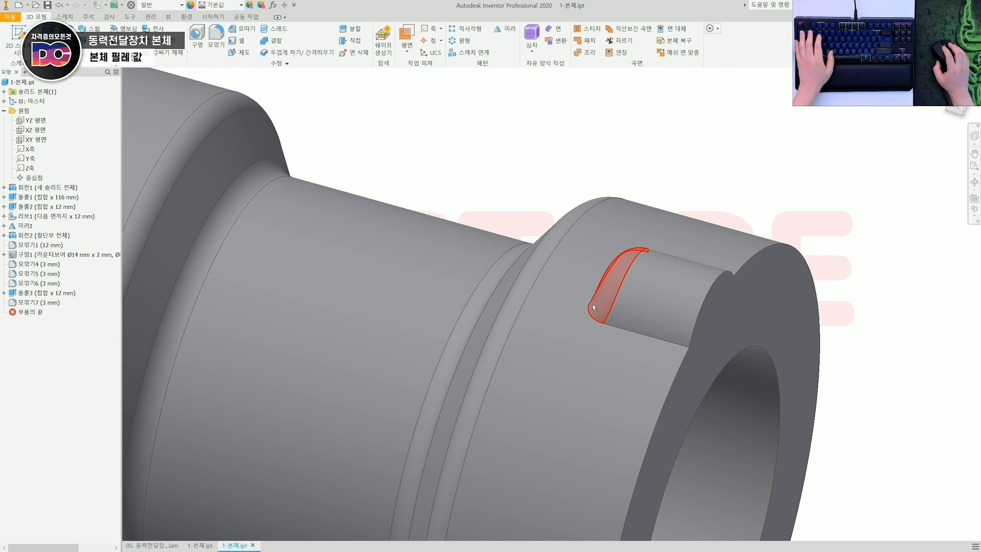
{"action": "scroll", "coordinate": [592, 307], "scroll_direction": "up", "scroll_amount": 3}
{"action": "middle_click_drag", "start_coordinate": [617, 337], "coordinate": [612, 360], "text": "shift"}
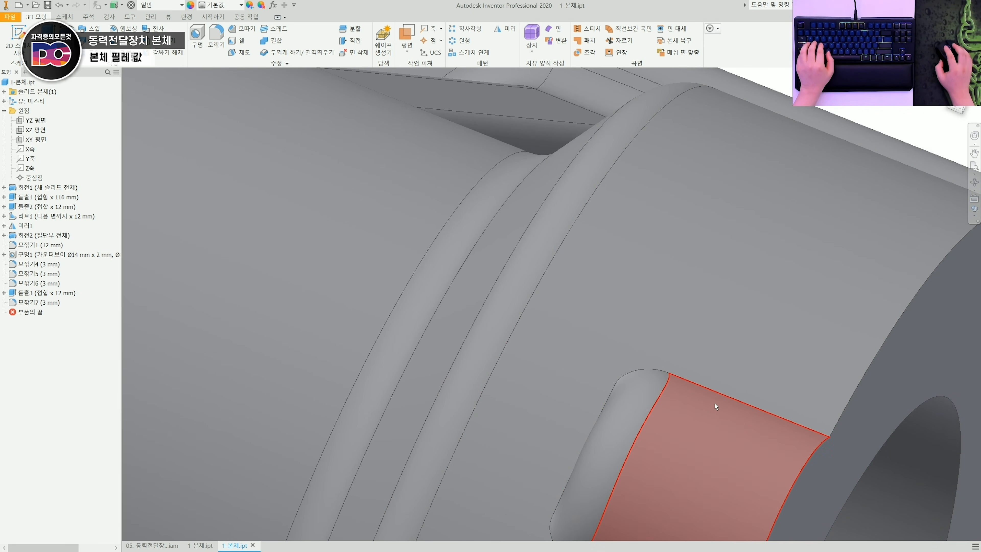
{"action": "scroll", "coordinate": [695, 445], "scroll_direction": "down", "scroll_amount": 3}
{"action": "scroll", "coordinate": [735, 329], "scroll_direction": "down", "scroll_amount": 3}
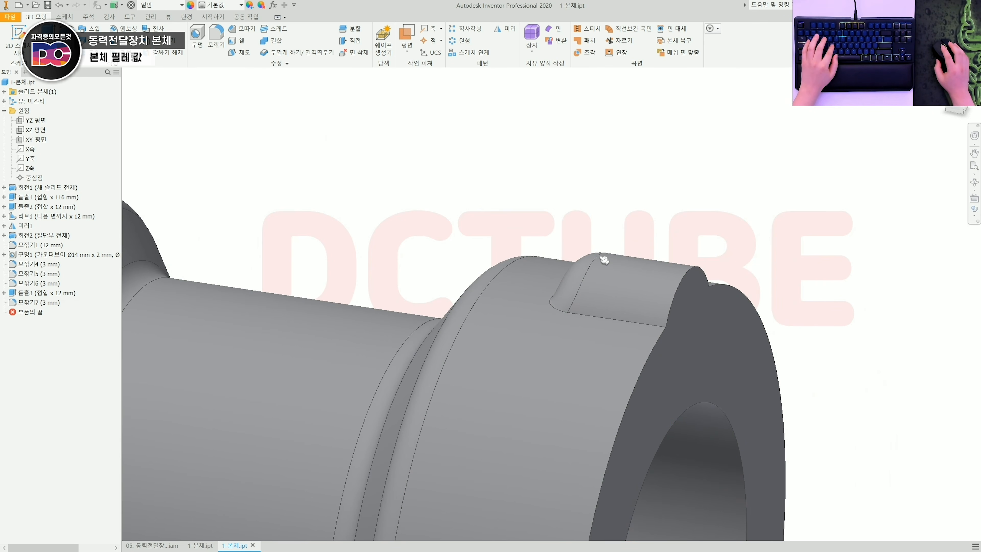
Step: Fillet the edges where the boss meets the cylinder, along both sides and around the rear, with a 3 mm radius
{"action": "key", "text": "f"}
{"action": "left_click", "coordinate": [584, 318]}
{"action": "middle_click_drag", "start_coordinate": [587, 304], "coordinate": [352, 236], "text": "shift"}
{"action": "left_click", "coordinate": [583, 377]}
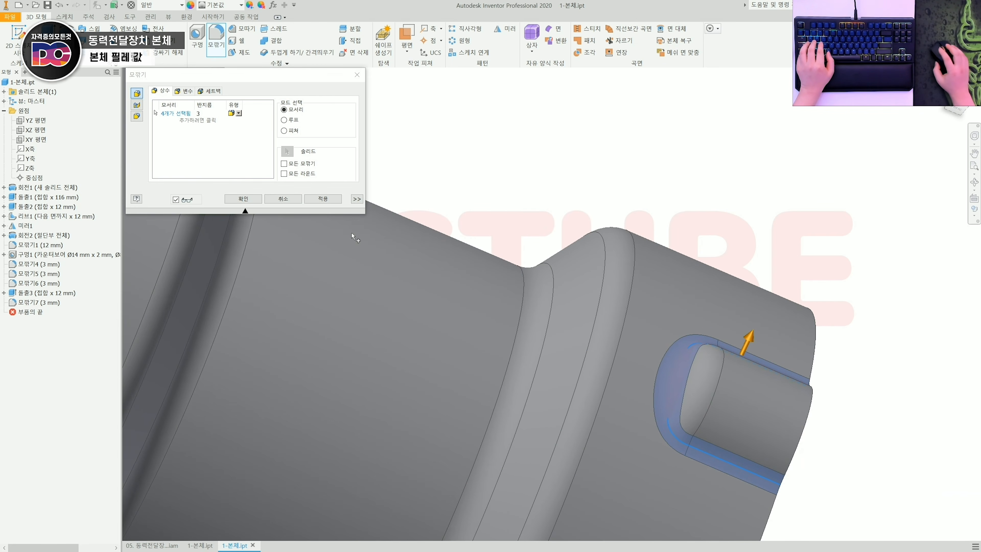
{"action": "left_click", "coordinate": [243, 198]}
{"action": "middle_click_drag", "start_coordinate": [657, 348], "coordinate": [695, 344], "text": "shift"}
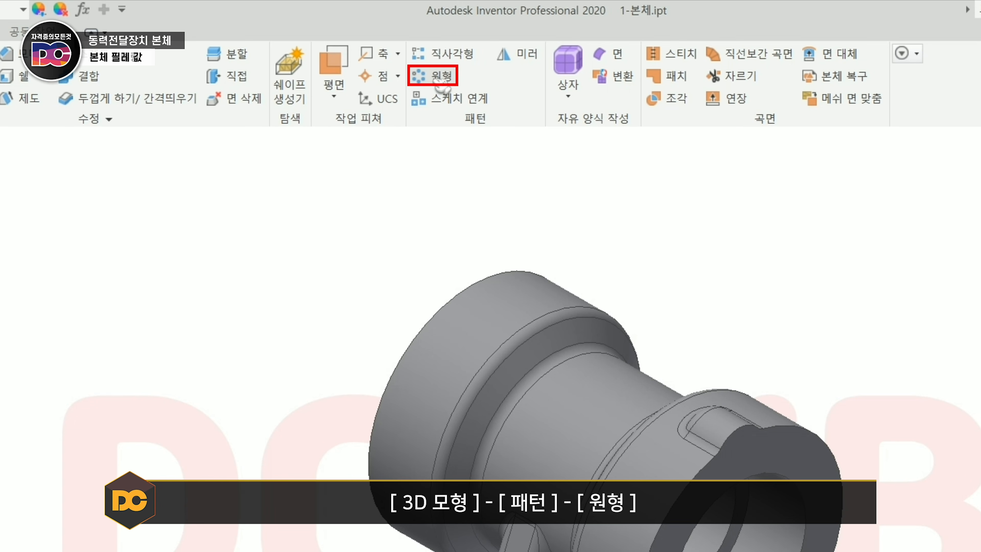
Step: Circular-pattern the boss extrusion and its two fillets around the bore axis, with 5 occurrences over 360 degrees
{"action": "left_click", "coordinate": [440, 84]}
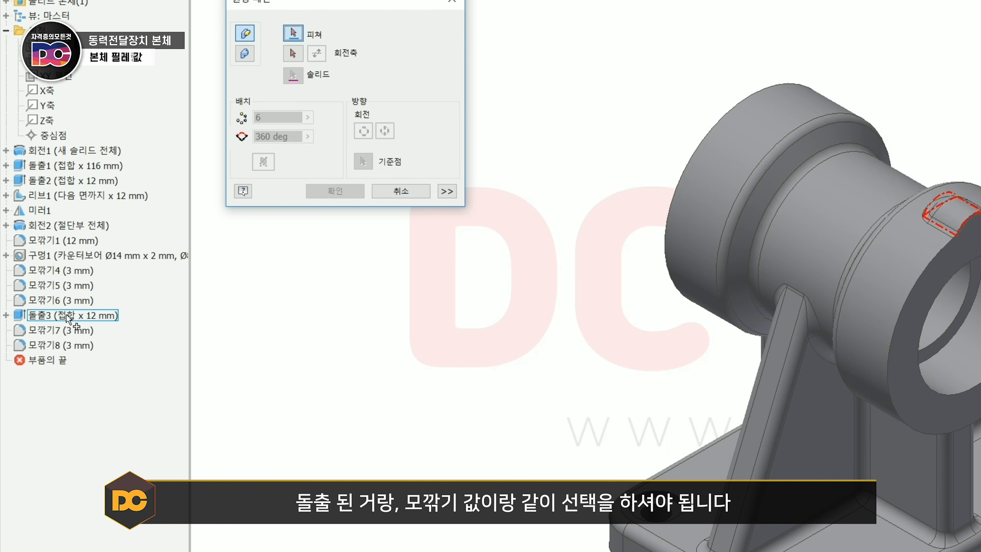
{"action": "left_click", "coordinate": [43, 295]}
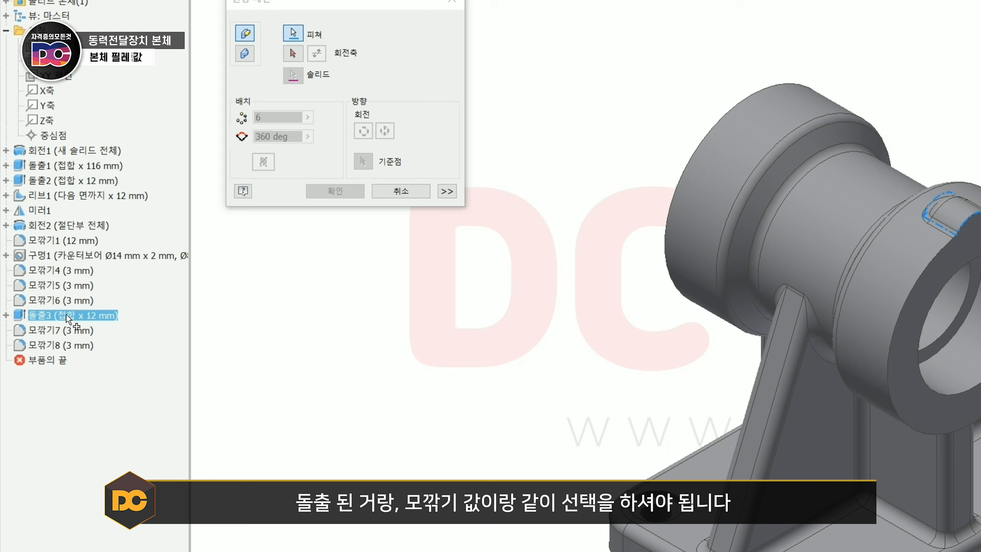
{"action": "left_click", "coordinate": [66, 331], "text": "ctrl"}
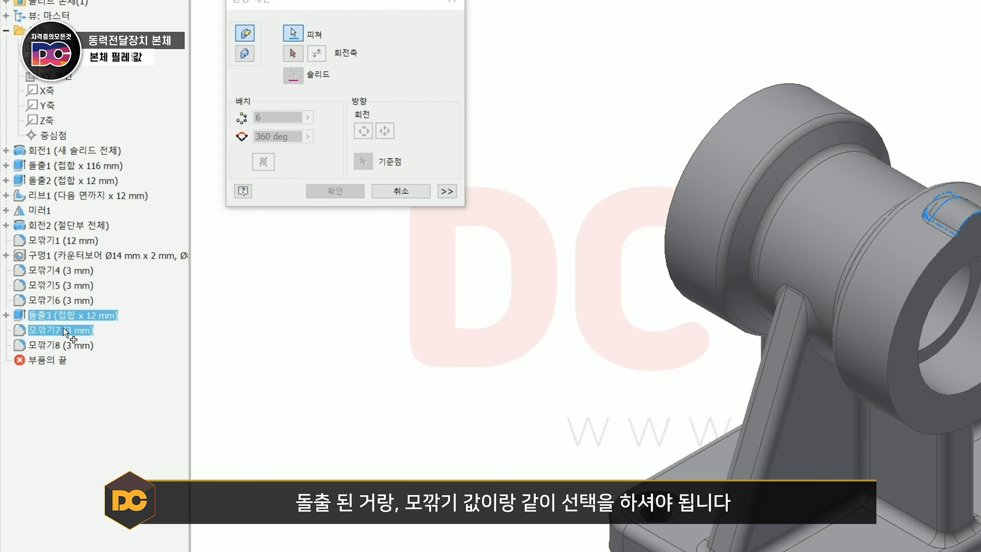
{"action": "left_click", "coordinate": [56, 343], "text": "ctrl"}
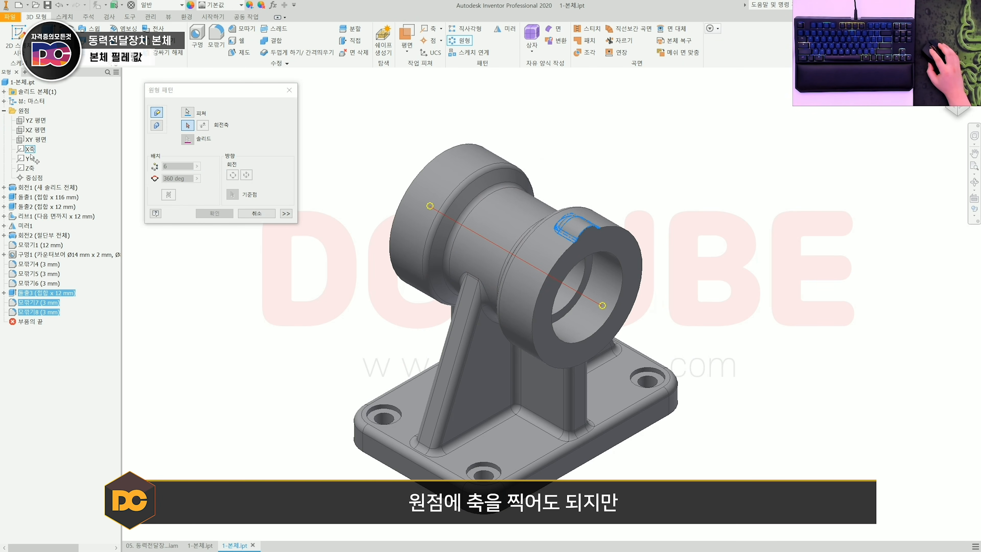
{"action": "scroll", "coordinate": [643, 314], "scroll_direction": "up", "scroll_amount": 3}
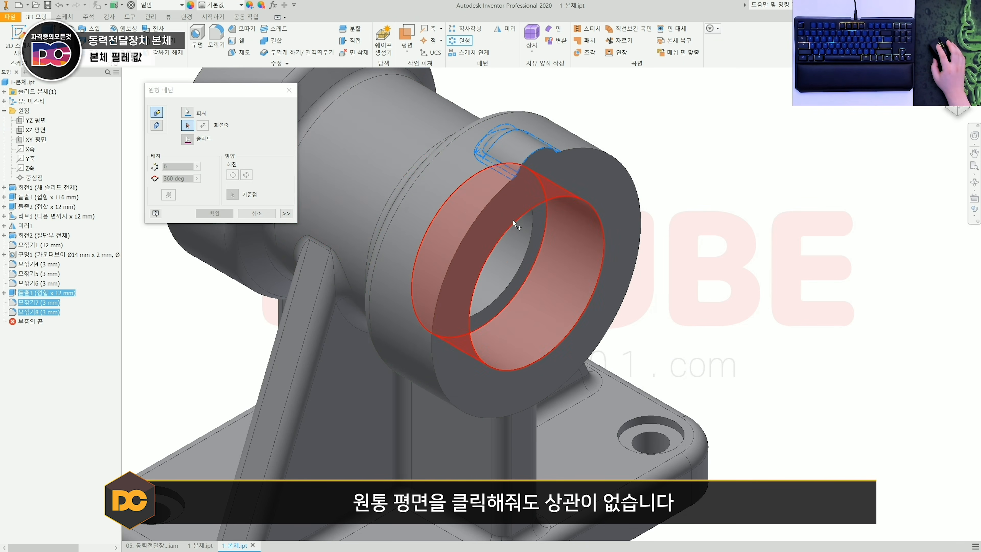
{"action": "left_click", "coordinate": [567, 269]}
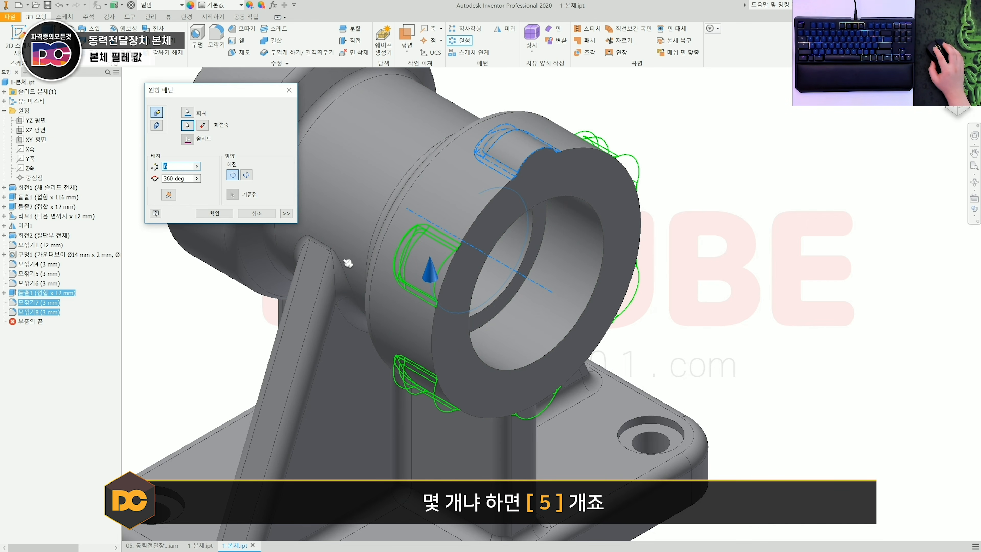
{"action": "type", "text": "5"}
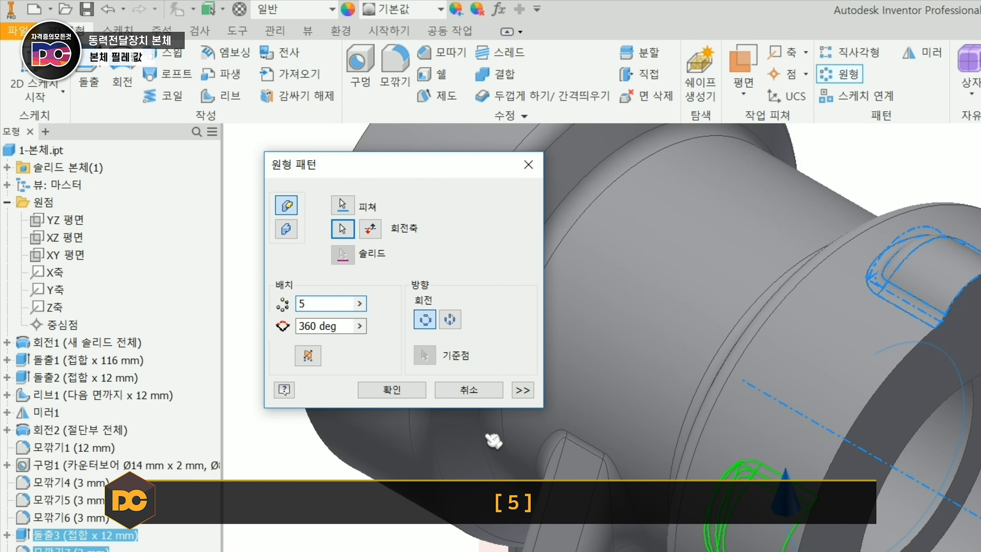
{"action": "left_click", "coordinate": [328, 327]}
{"action": "left_click", "coordinate": [392, 389]}
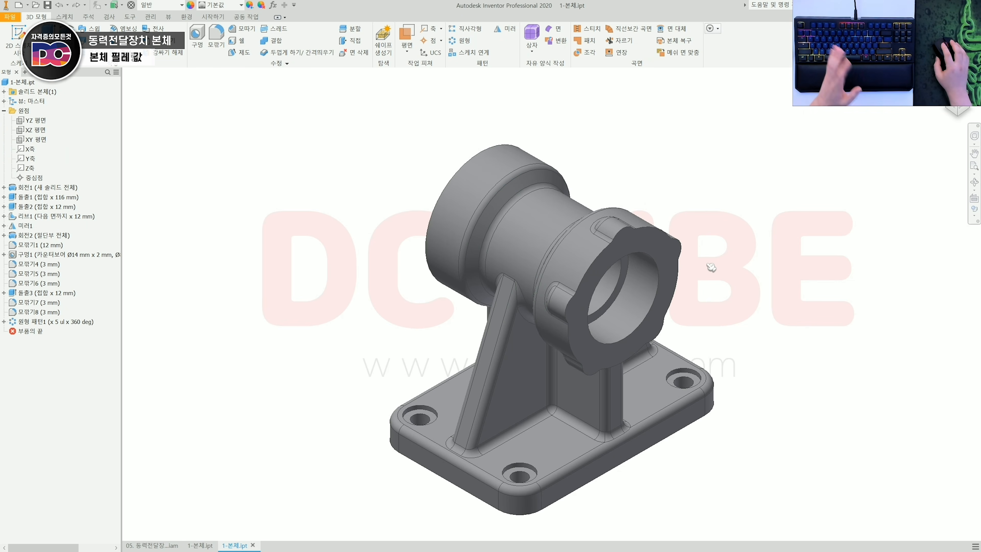
Step: Create a sketch on the cylinder's lobed front face to project its points, and finish it without drawing anything
{"action": "left_click", "coordinate": [701, 264]}
{"action": "left_click", "coordinate": [646, 233]}
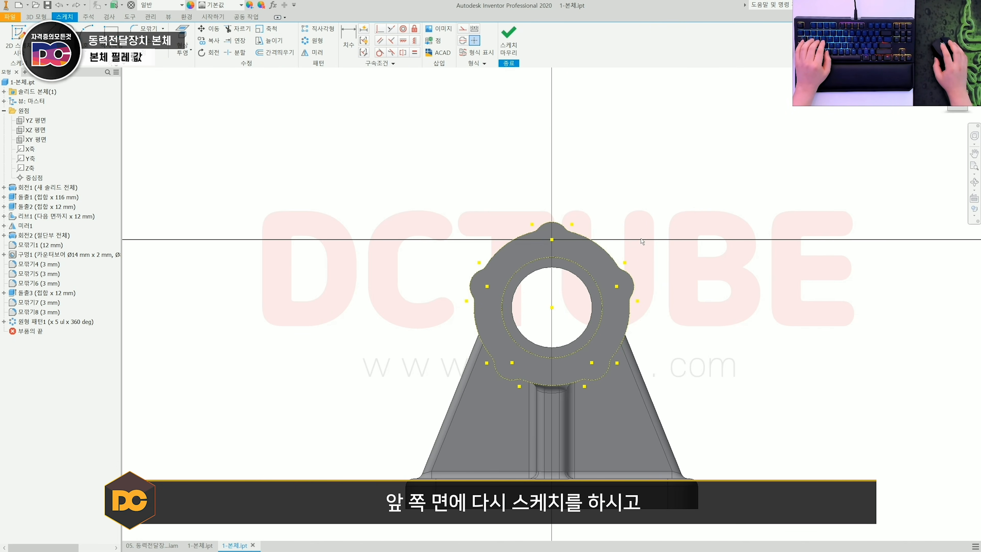
{"action": "key", "text": "s"}
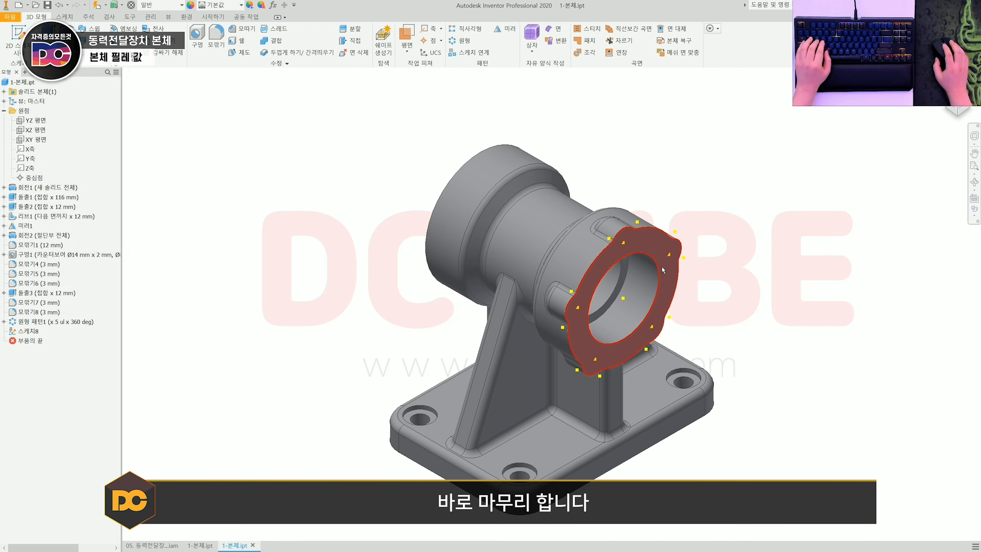
Step: Start a hole feature on the cylinder's lobed front face, placed at the five projected boss centre points
{"action": "scroll", "coordinate": [672, 278], "scroll_direction": "up", "scroll_amount": 4}
{"action": "middle_click_drag", "start_coordinate": [673, 280], "coordinate": [613, 257]}
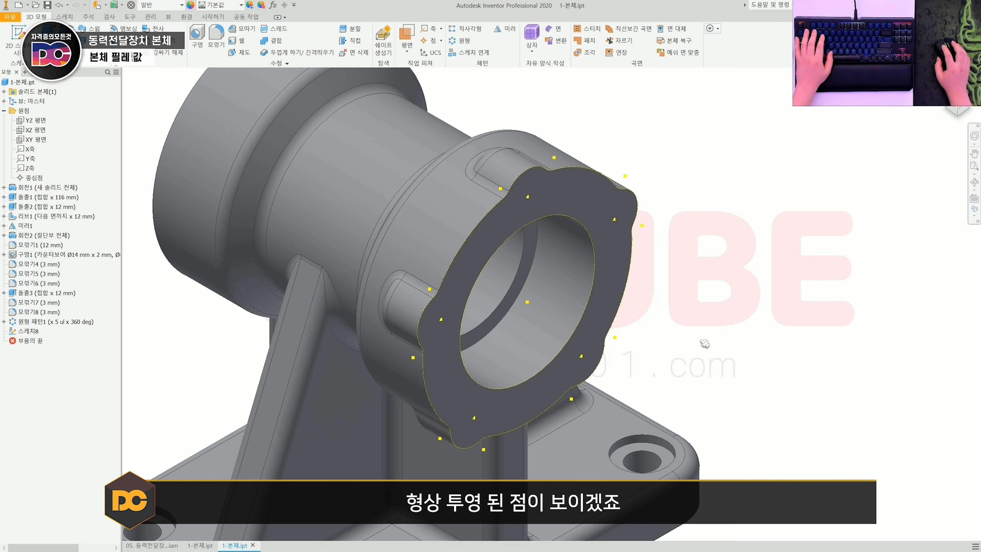
{"action": "middle_click_drag", "start_coordinate": [705, 343], "coordinate": [701, 336]}
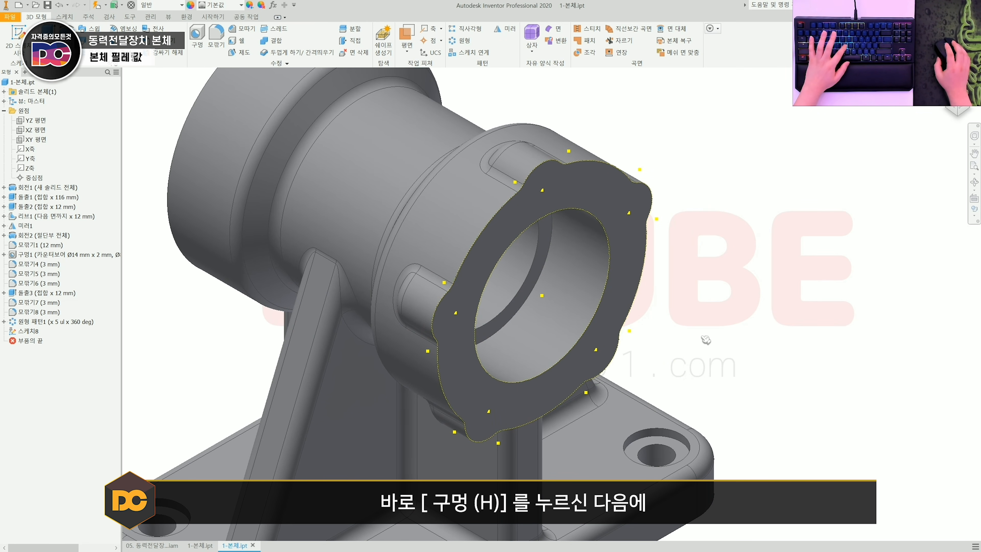
{"action": "key", "text": "h"}
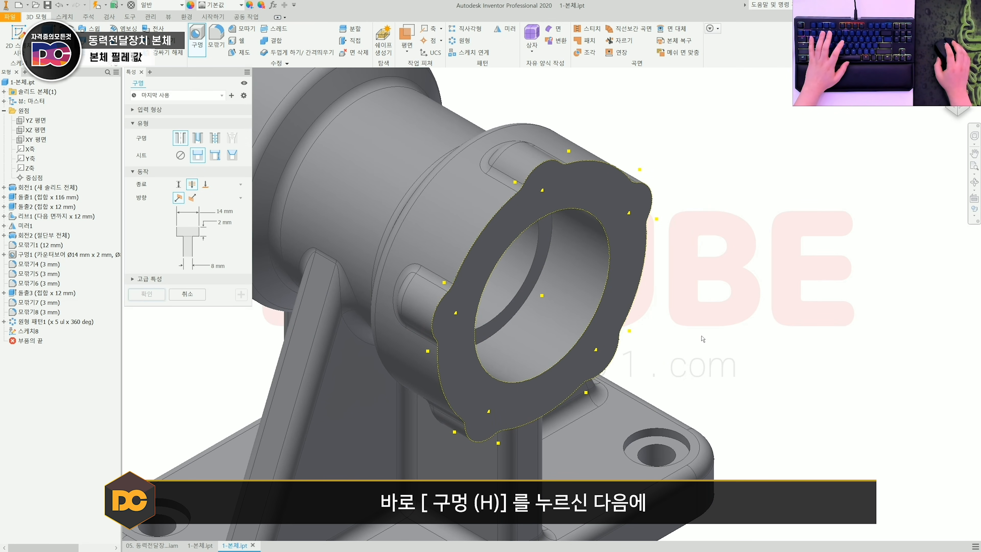
{"action": "left_click", "coordinate": [543, 191]}
{"action": "left_click", "coordinate": [456, 312]}
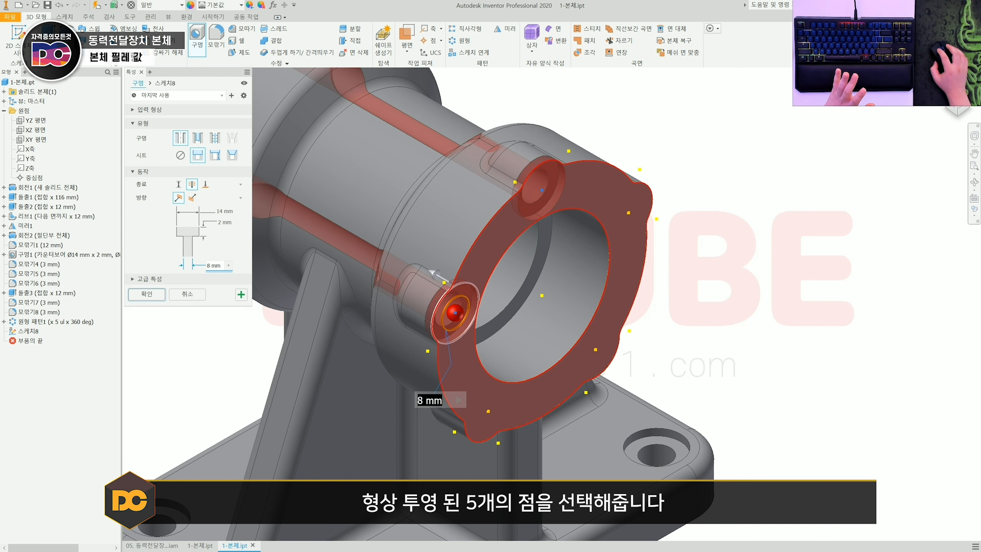
{"action": "left_click", "coordinate": [489, 411]}
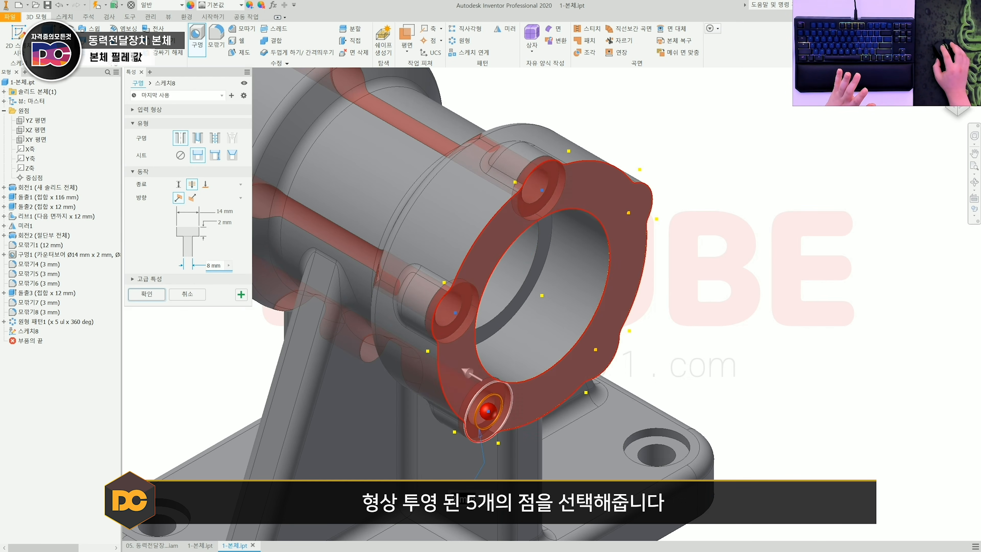
{"action": "left_click", "coordinate": [596, 349]}
{"action": "left_click", "coordinate": [624, 213]}
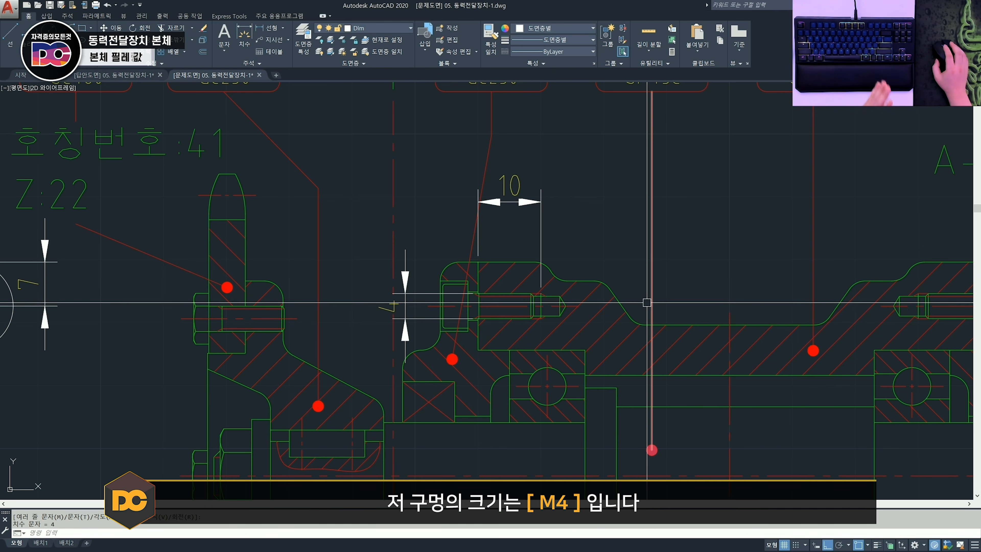
Step: In the AutoCAD assembly drawing, examine the cover bolt's tapped hole and dimension the incomplete thread length beyond the full thread
{"action": "scroll", "coordinate": [614, 367], "scroll_direction": "up", "scroll_amount": 2}
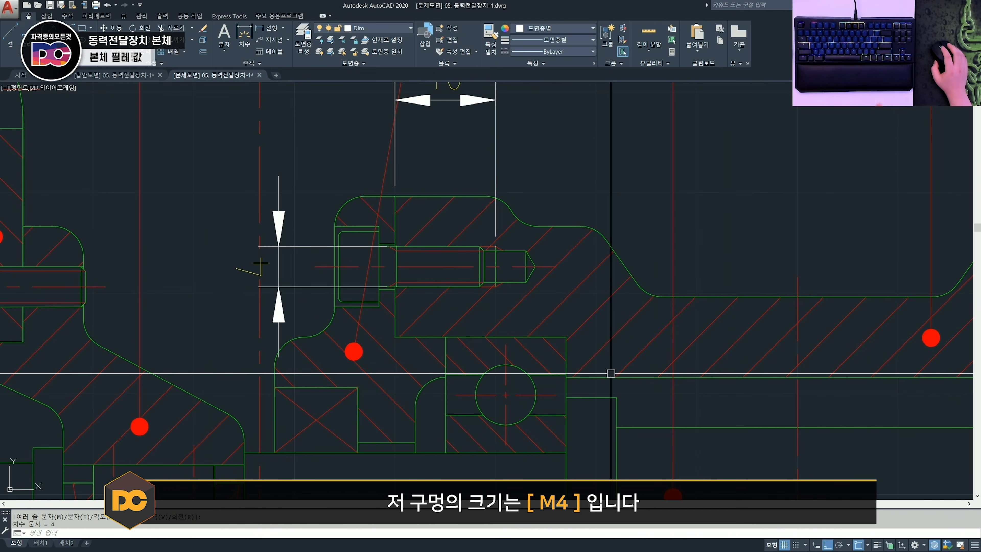
{"action": "middle_click_drag", "start_coordinate": [308, 297], "coordinate": [285, 331]}
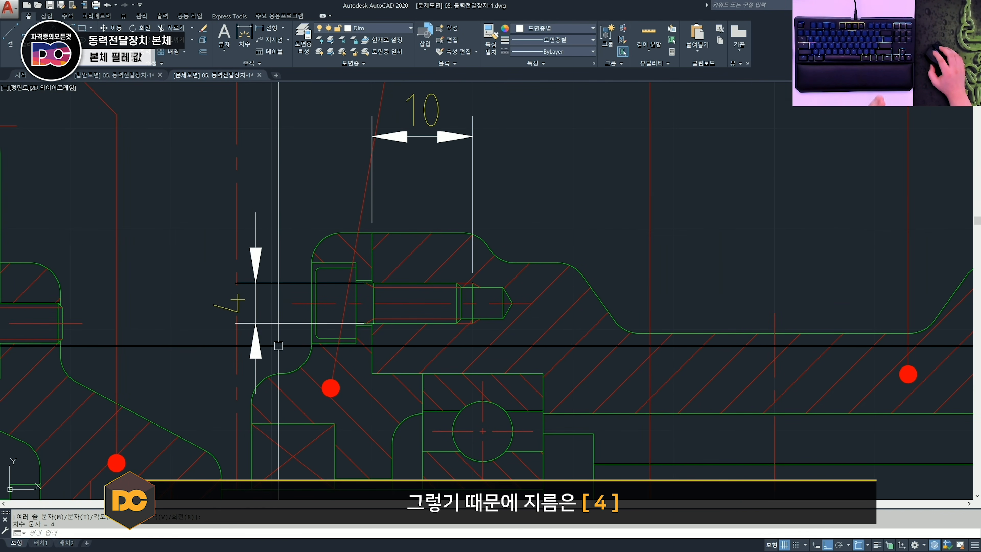
{"action": "middle_click_drag", "start_coordinate": [361, 280], "coordinate": [335, 314]}
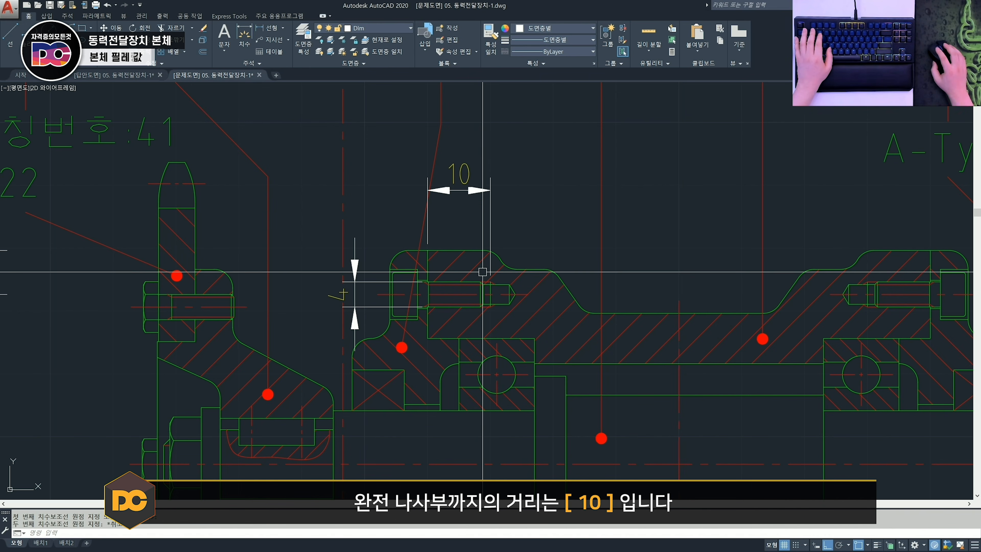
{"action": "key", "text": "space"}
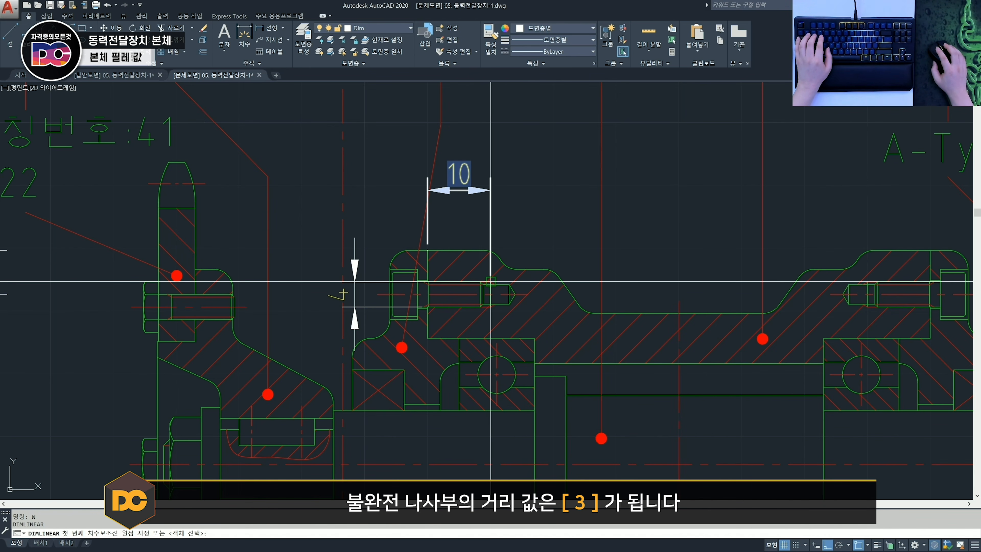
{"action": "left_click", "coordinate": [491, 279]}
{"action": "left_click", "coordinate": [509, 279]}
{"action": "left_click", "coordinate": [574, 216]}
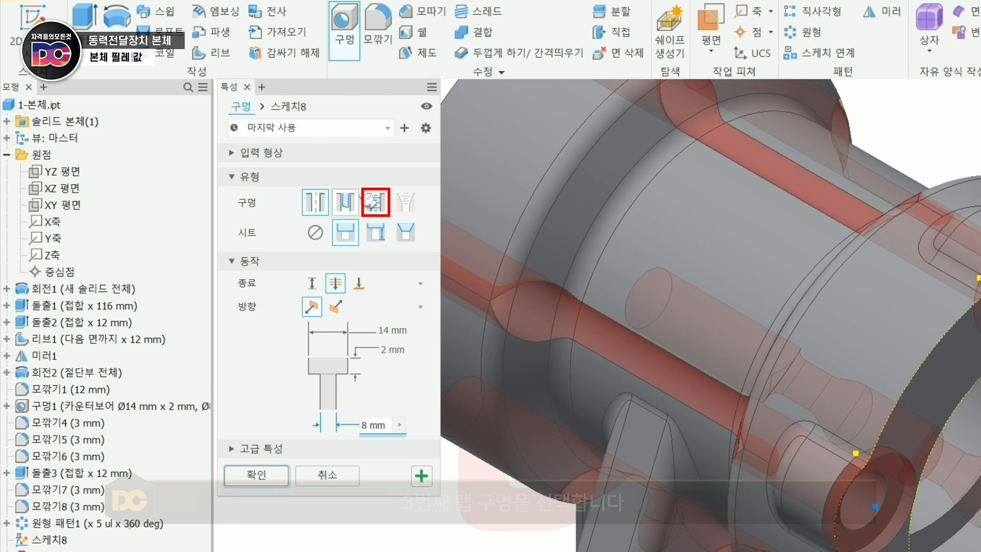
Step: Make the five holes tapped without a seat, using the ISO Metric profile thread type and size 4
{"action": "left_click", "coordinate": [376, 202]}
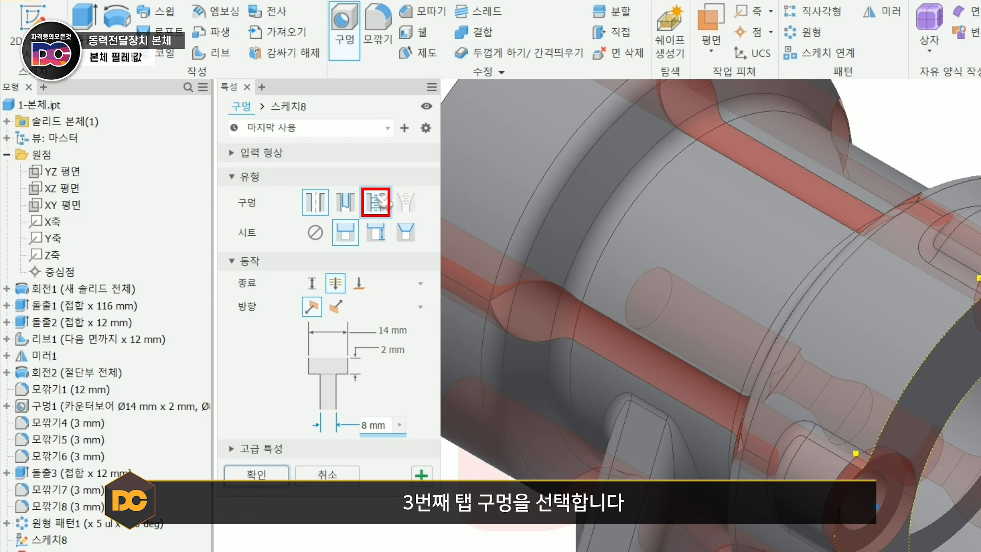
{"action": "left_click", "coordinate": [324, 233]}
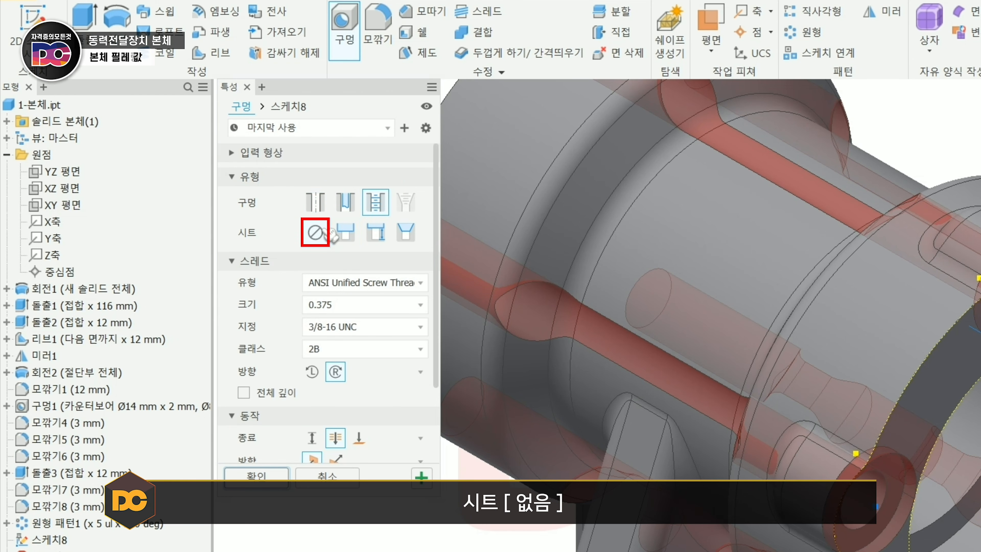
{"action": "left_click", "coordinate": [356, 286]}
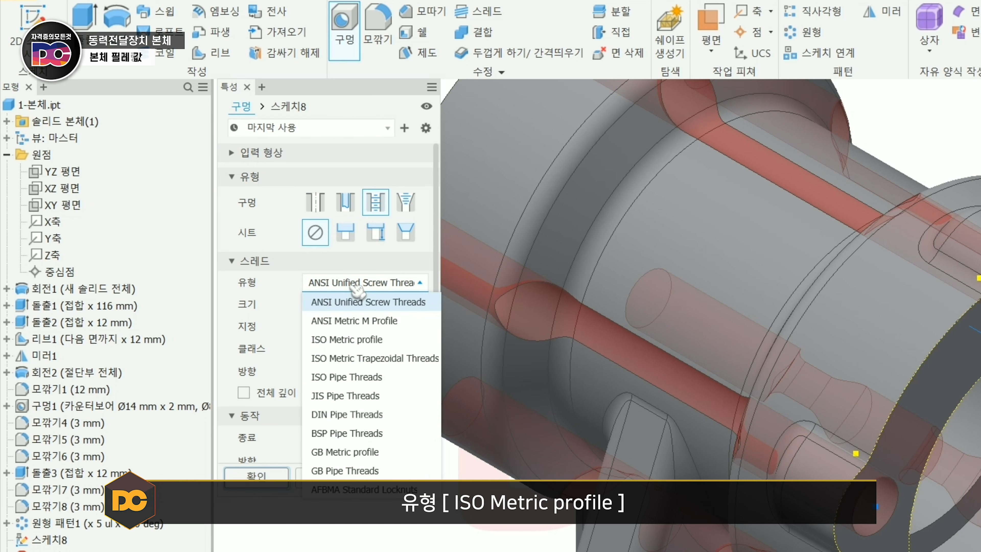
{"action": "left_click", "coordinate": [357, 340]}
{"action": "left_click", "coordinate": [363, 304]}
{"action": "scroll", "coordinate": [355, 357], "scroll_direction": "up", "scroll_amount": 2}
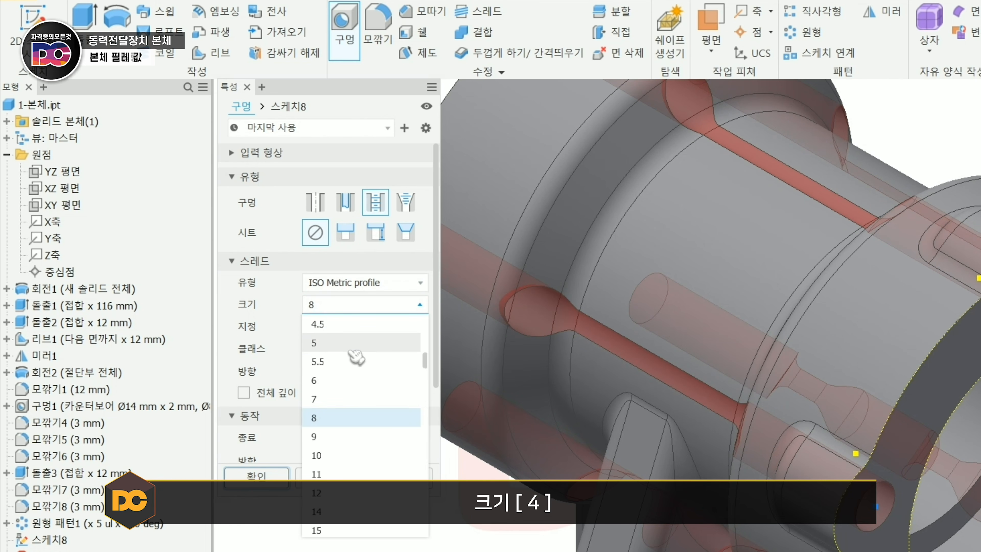
{"action": "scroll", "coordinate": [349, 352], "scroll_direction": "up", "scroll_amount": 1}
{"action": "left_click", "coordinate": [350, 359]}
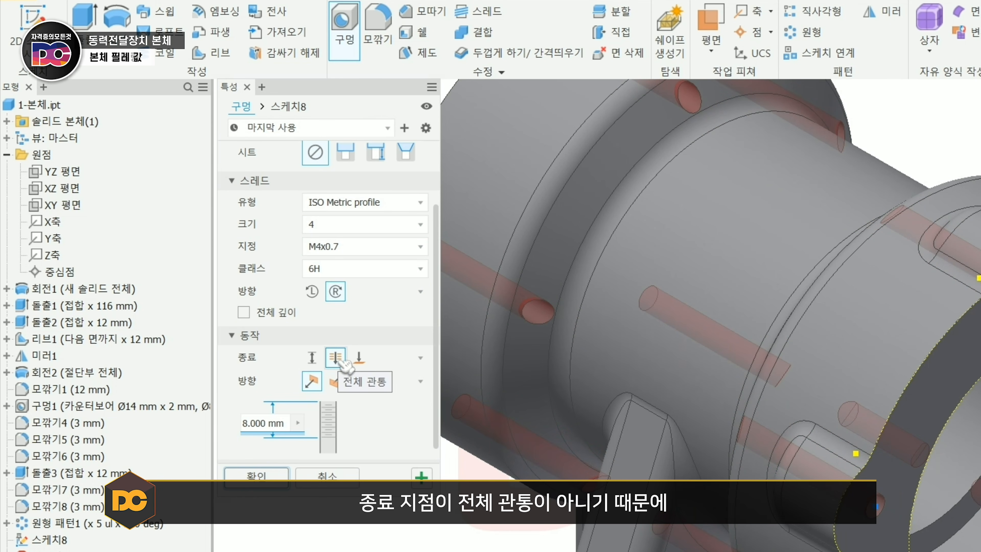
Step: End the tapped holes by distance with a thread depth of 10 mm and a drill depth of 13 mm, and create them
{"action": "left_click", "coordinate": [312, 356]}
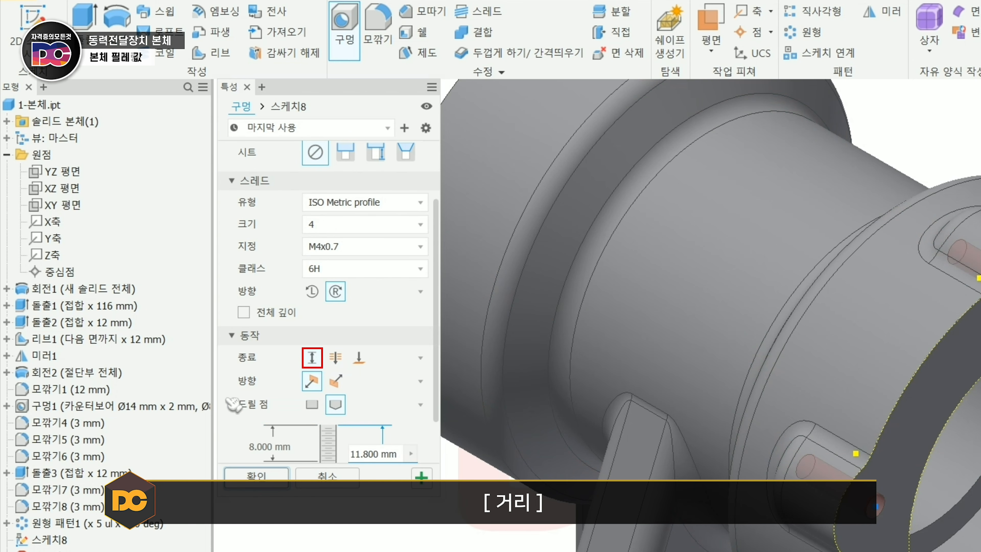
{"action": "scroll", "coordinate": [276, 390], "scroll_direction": "down", "scroll_amount": 3}
{"action": "left_click", "coordinate": [276, 388]}
{"action": "left_click_drag", "start_coordinate": [284, 387], "coordinate": [224, 390]}
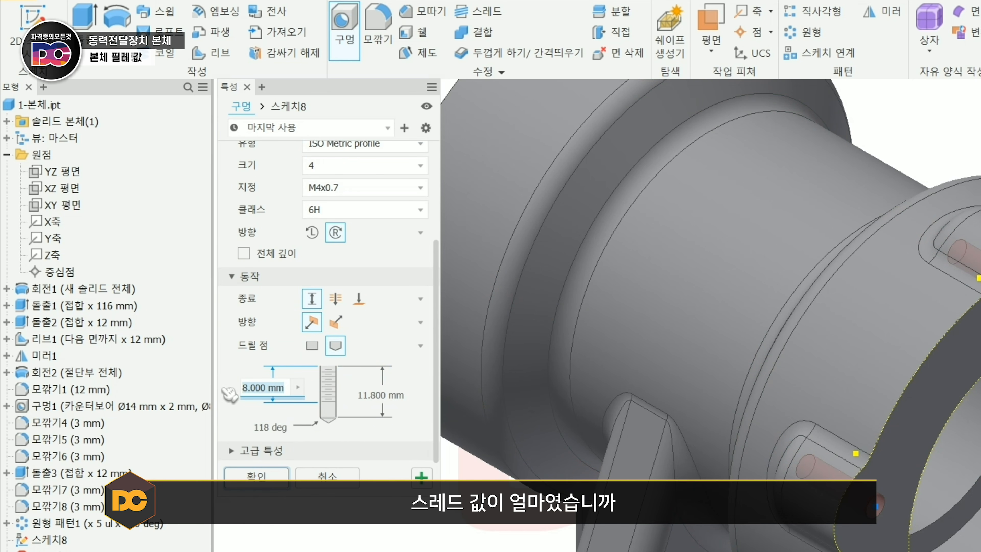
{"action": "type", "text": "10"}
{"action": "left_click", "coordinate": [373, 395]}
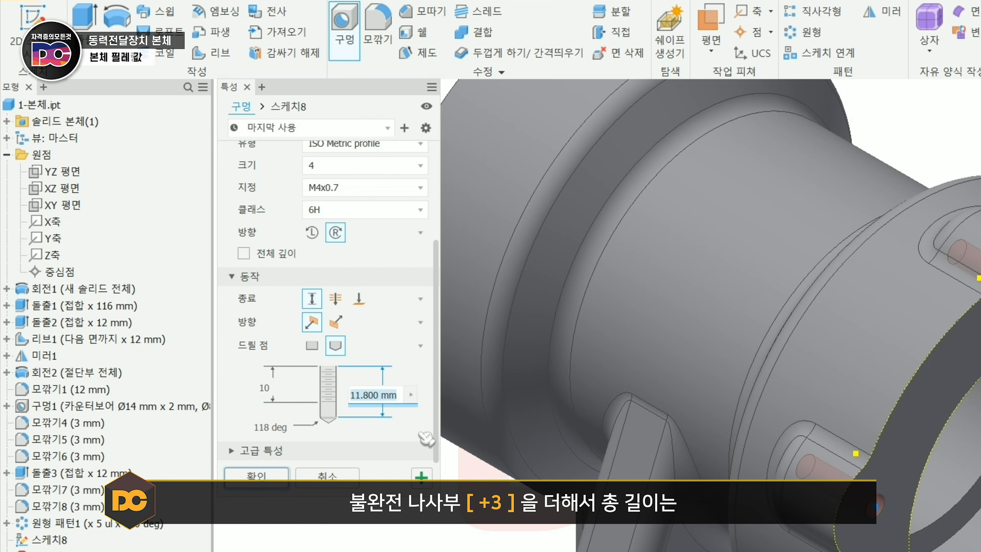
{"action": "type", "text": "13"}
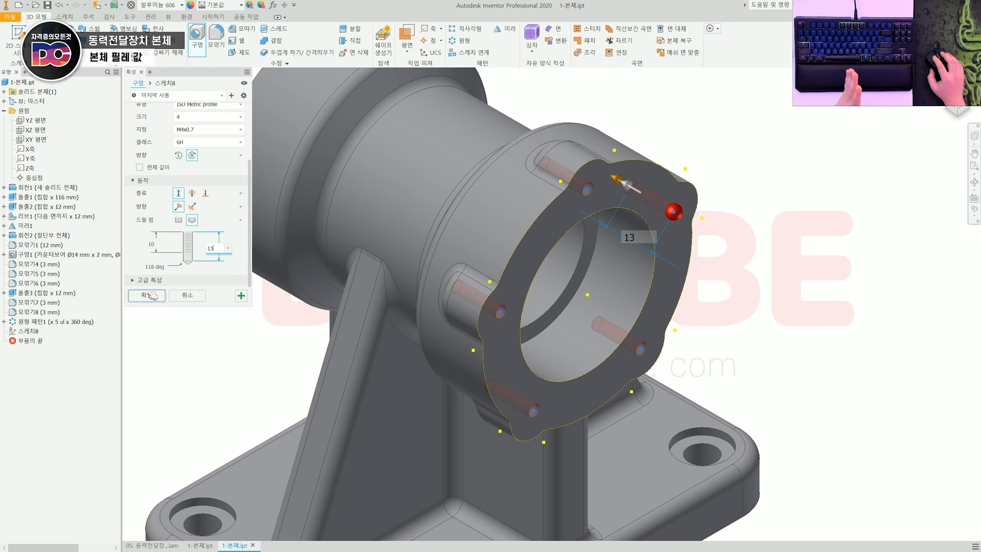
{"action": "left_click", "coordinate": [268, 480]}
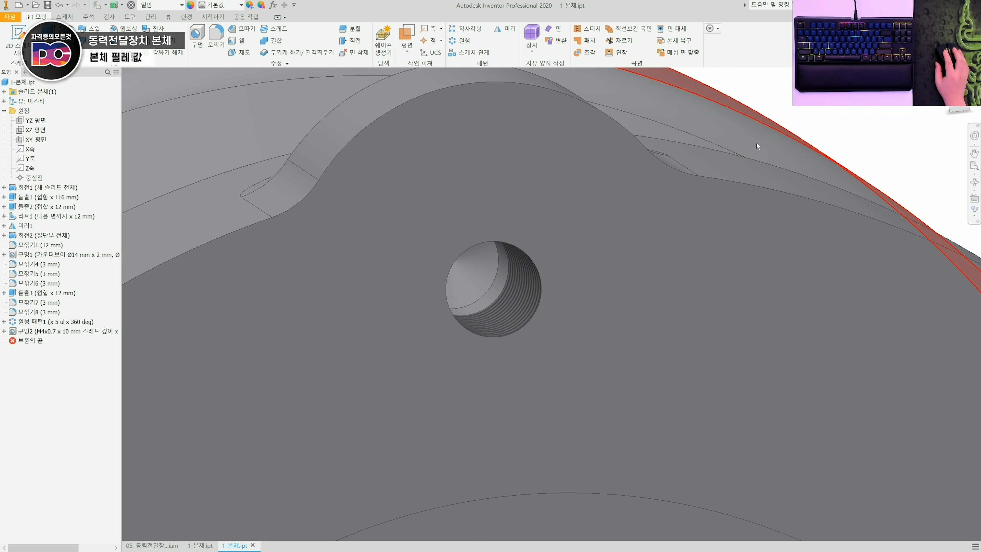
{"action": "middle_click_drag", "start_coordinate": [249, 342], "coordinate": [344, 339]}
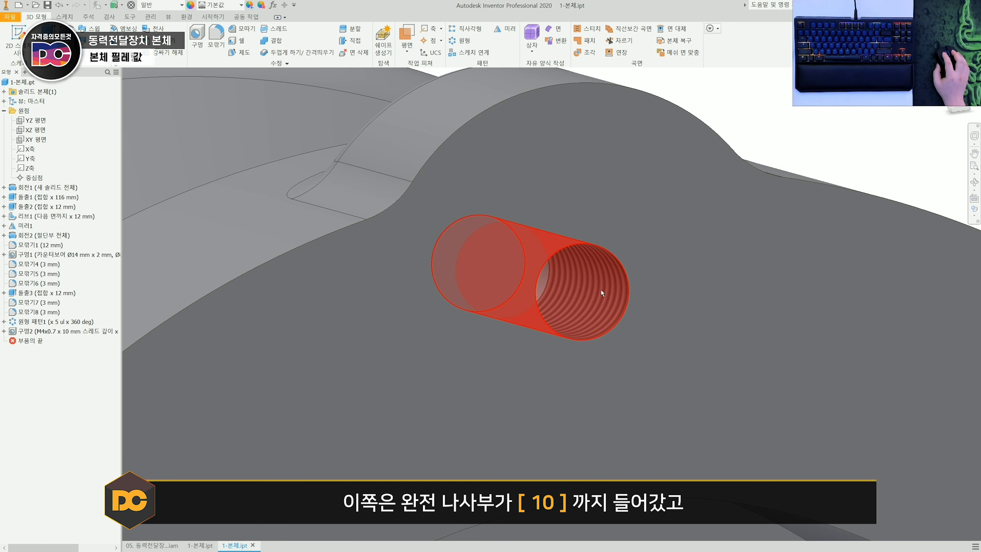
{"action": "middle_click_drag", "start_coordinate": [576, 295], "coordinate": [556, 283], "text": "shift"}
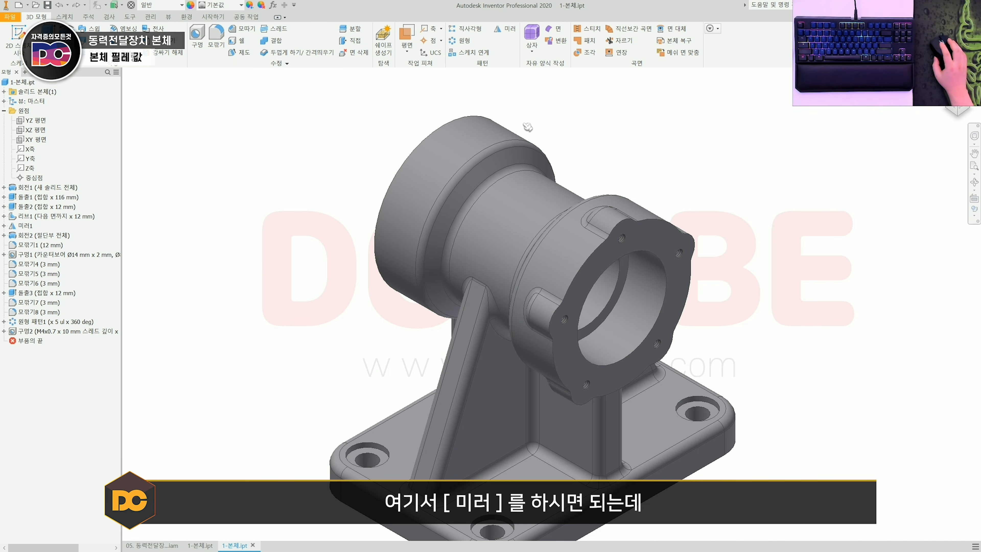
Step: Try to mirror the boss extrusion, its two fillets, the circular pattern and the tapped holes about the YZ plane
{"action": "left_click", "coordinate": [507, 30]}
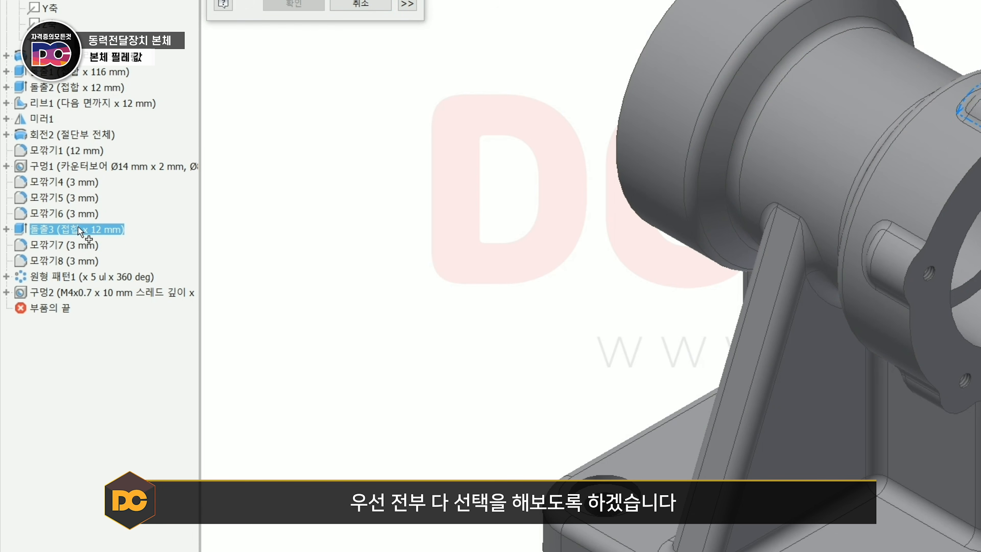
{"action": "left_click_drag", "start_coordinate": [78, 226], "coordinate": [89, 295]}
{"action": "left_click", "coordinate": [261, 179]}
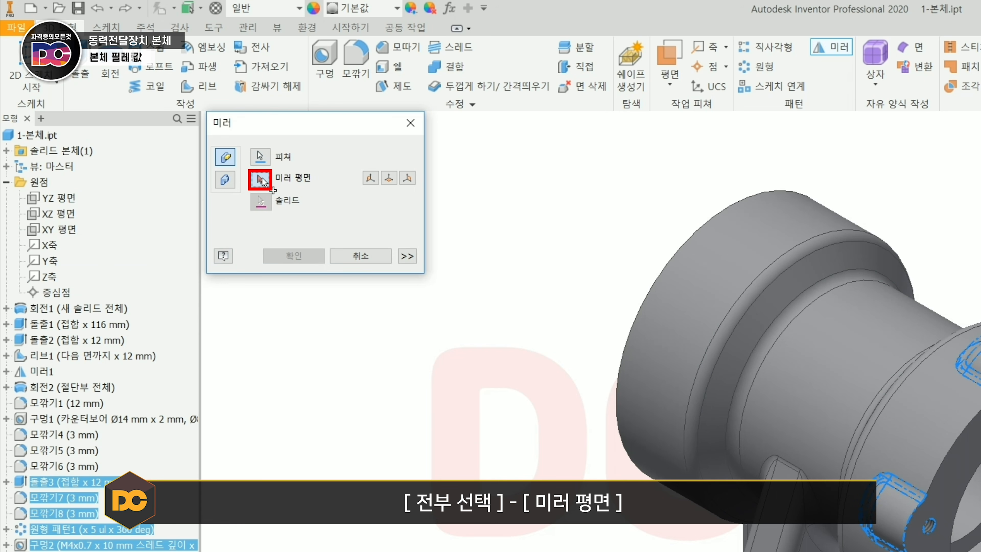
{"action": "left_click", "coordinate": [58, 198]}
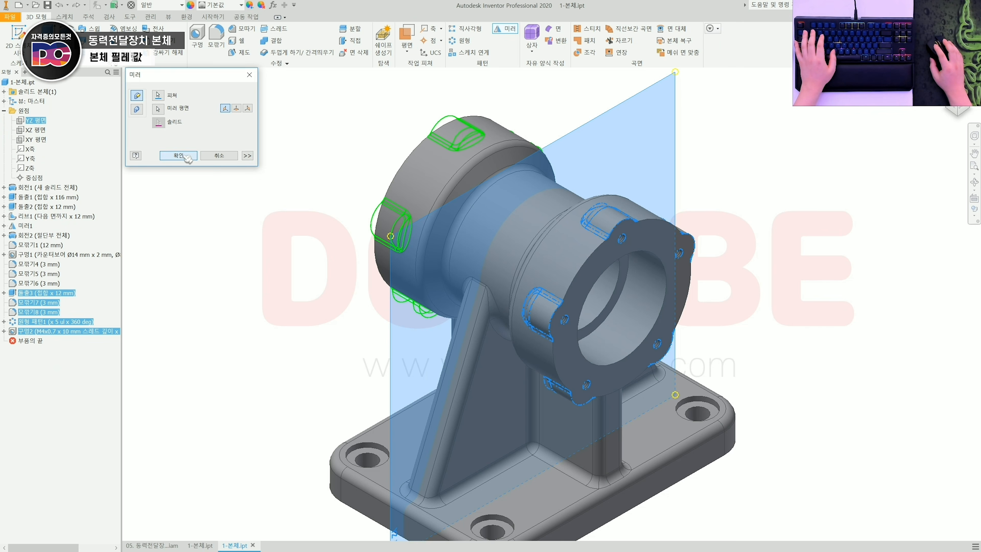
{"action": "left_click", "coordinate": [182, 155]}
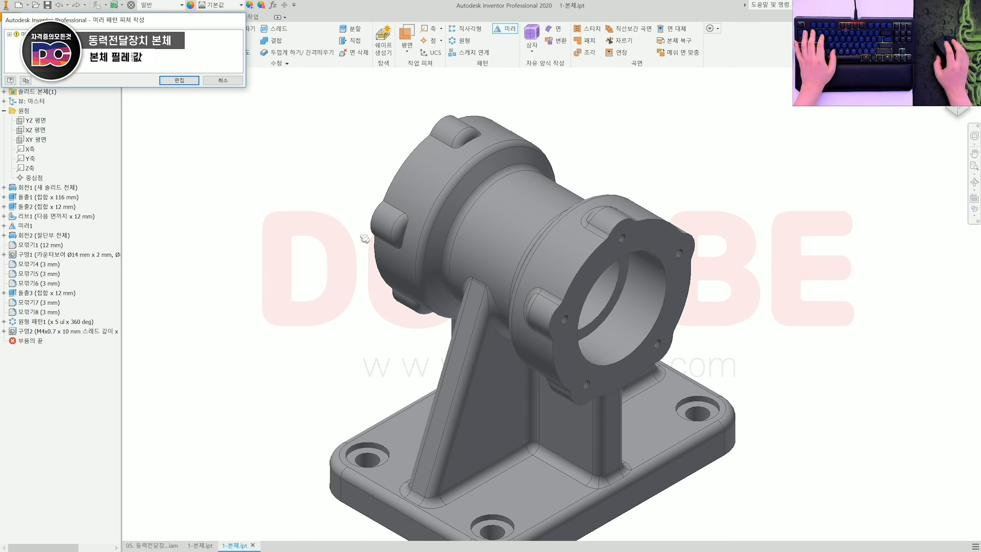
{"action": "left_click", "coordinate": [182, 80]}
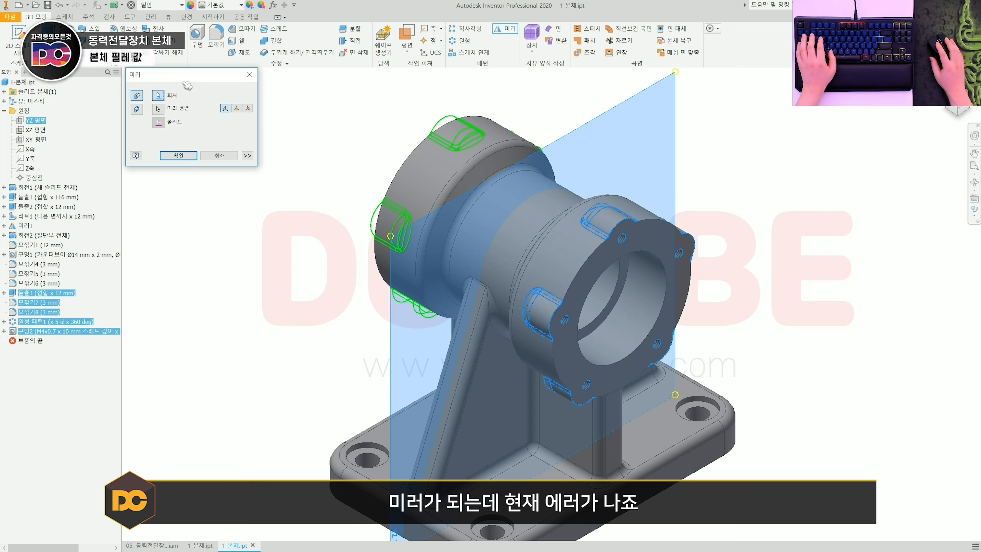
{"action": "left_click", "coordinate": [179, 158]}
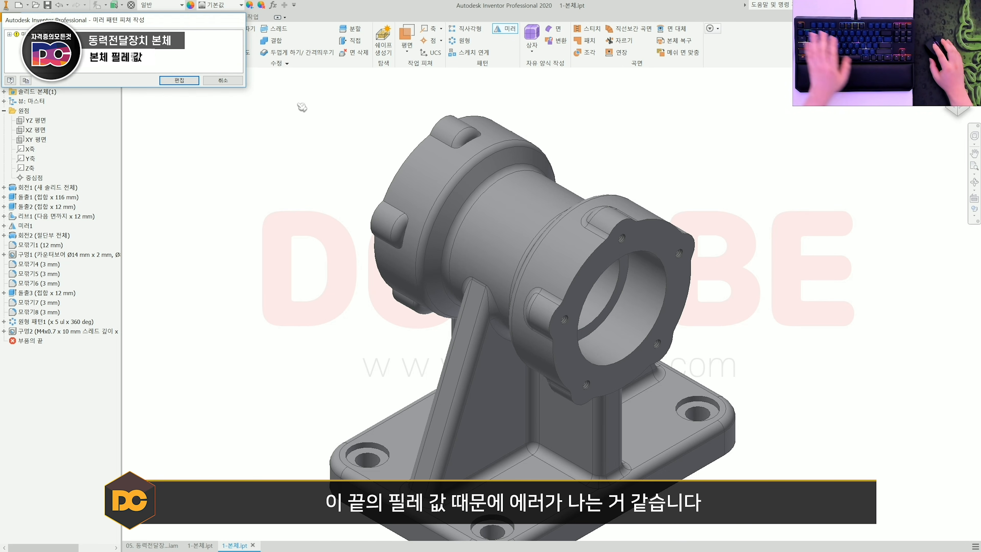
{"action": "key", "text": "Escape"}
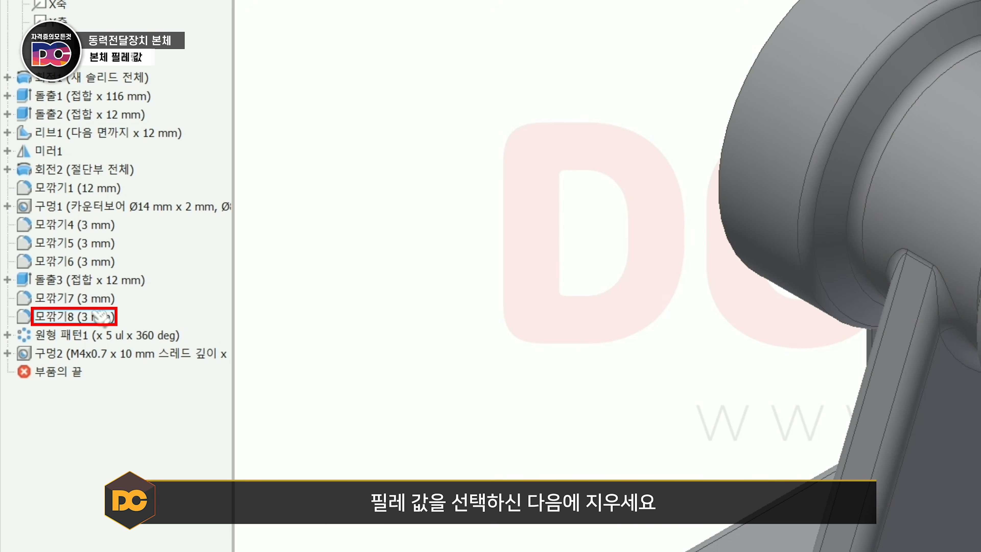
Step: Delete the 3 mm fillet where the bosses meet the cylinder, together with its dependent sketches and features
{"action": "left_click", "coordinate": [97, 316]}
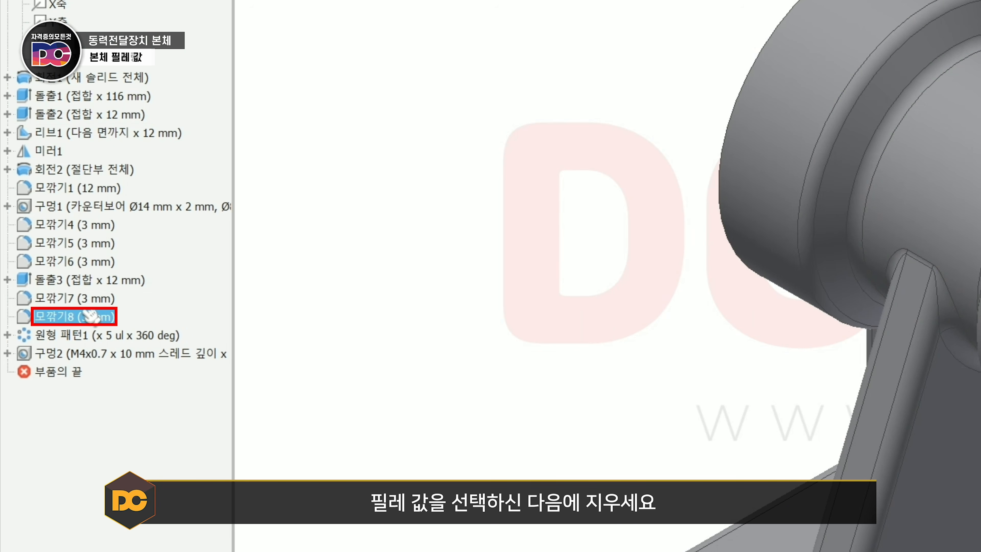
{"action": "right_click", "coordinate": [90, 319]}
{"action": "left_click", "coordinate": [190, 350]}
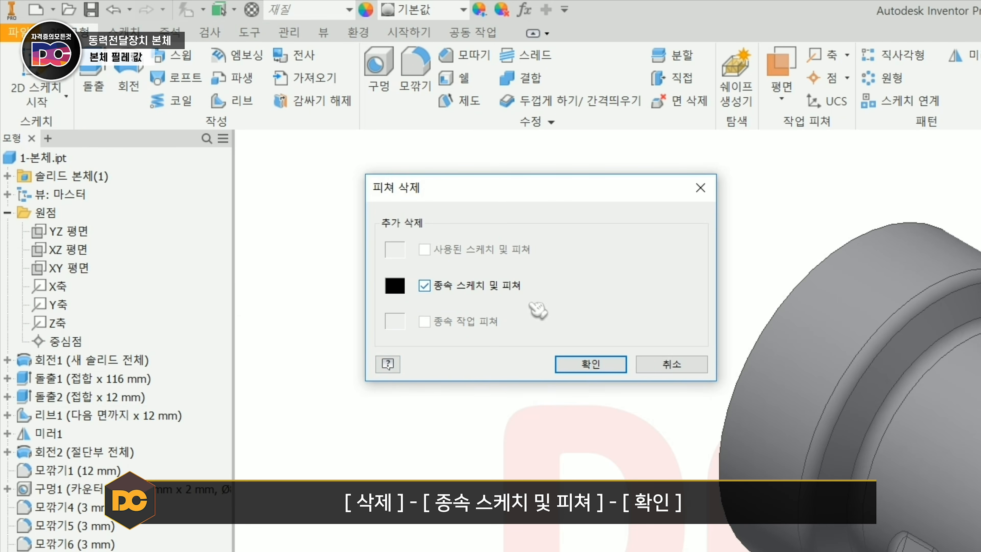
{"action": "left_click", "coordinate": [587, 364]}
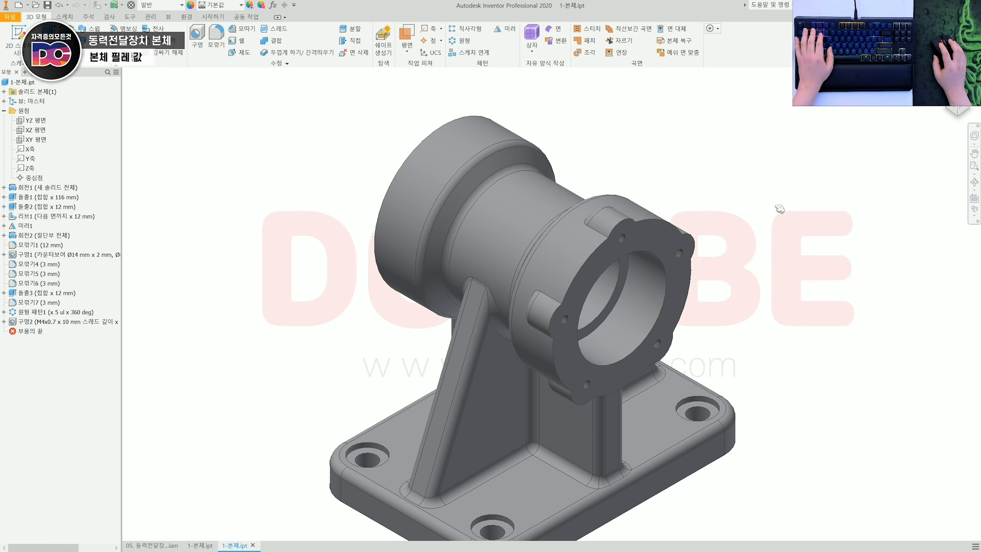
Step: Mirror the boss extrusion, its remaining 3 mm fillet, the circular pattern and the M4 tapped holes about the YZ plane
{"action": "left_click", "coordinate": [509, 30]}
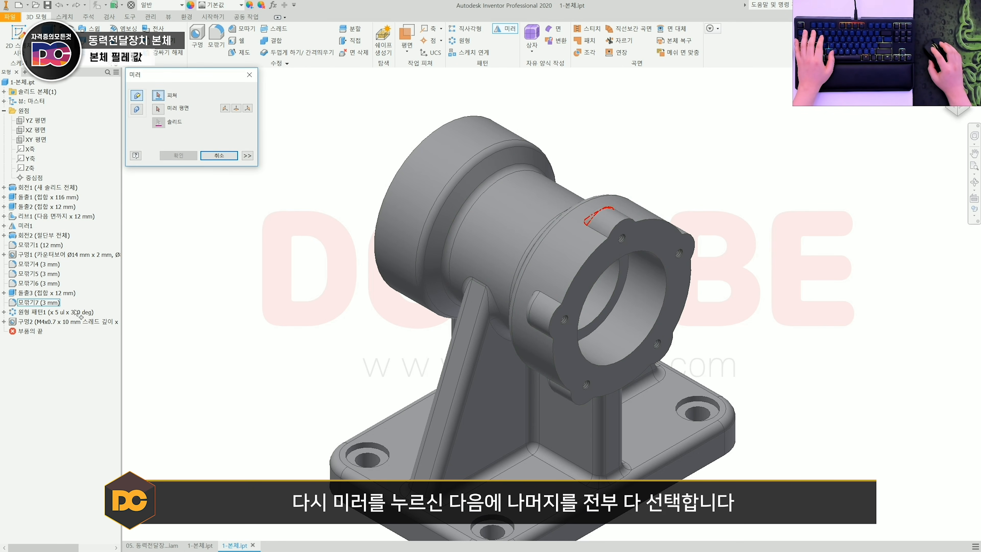
{"action": "left_click", "coordinate": [57, 294]}
{"action": "left_click", "coordinate": [56, 302]}
{"action": "left_click", "coordinate": [57, 312]}
{"action": "left_click", "coordinate": [58, 322]}
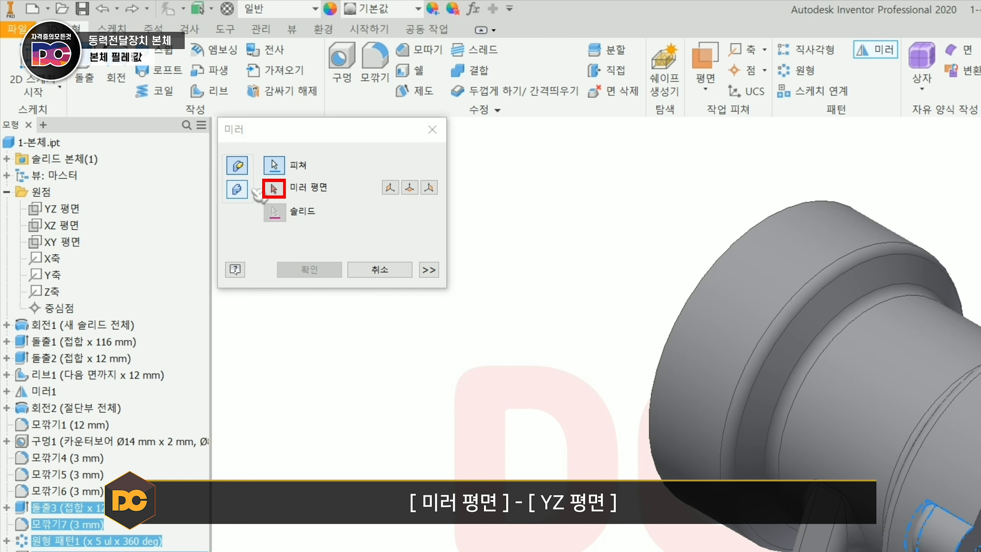
{"action": "left_click", "coordinate": [157, 108]}
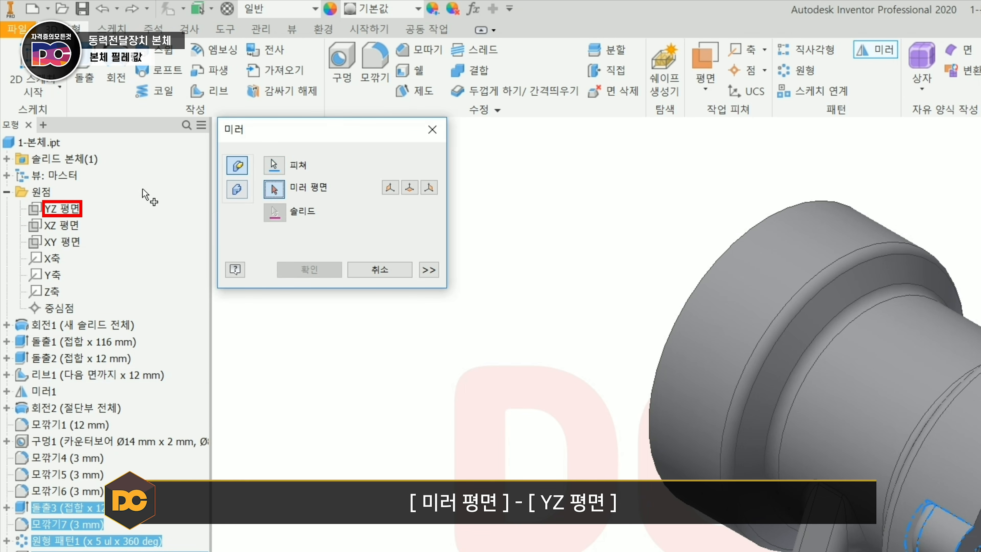
{"action": "left_click", "coordinate": [65, 209]}
{"action": "left_click", "coordinate": [309, 269]}
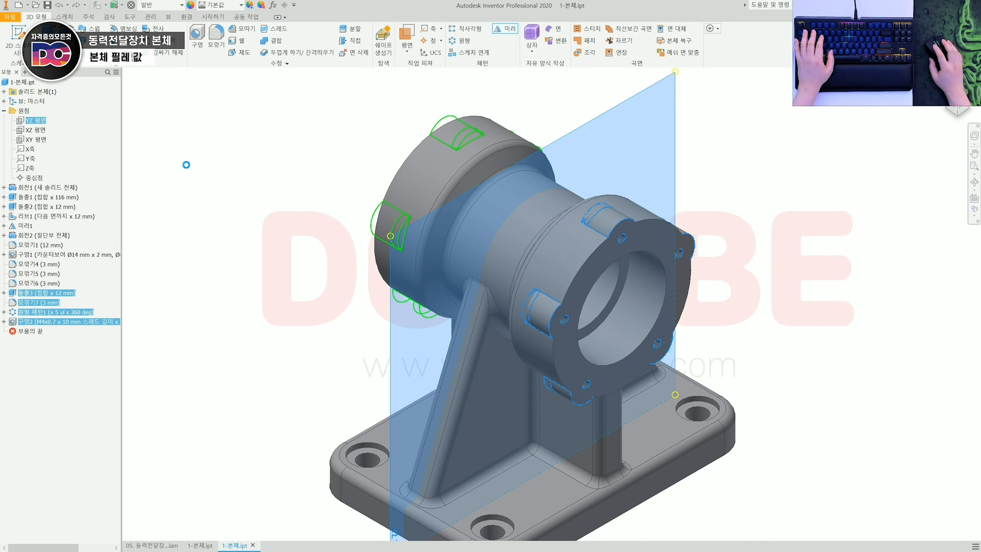
Step: Fillet the edges where one boss at each end meets the cylinder with a 3 mm radius
{"action": "middle_click_drag", "start_coordinate": [351, 247], "coordinate": [404, 305], "text": "shift"}
{"action": "scroll", "coordinate": [509, 252], "scroll_direction": "up", "scroll_amount": 3}
{"action": "middle_click_drag", "start_coordinate": [538, 267], "coordinate": [547, 277], "text": "shift"}
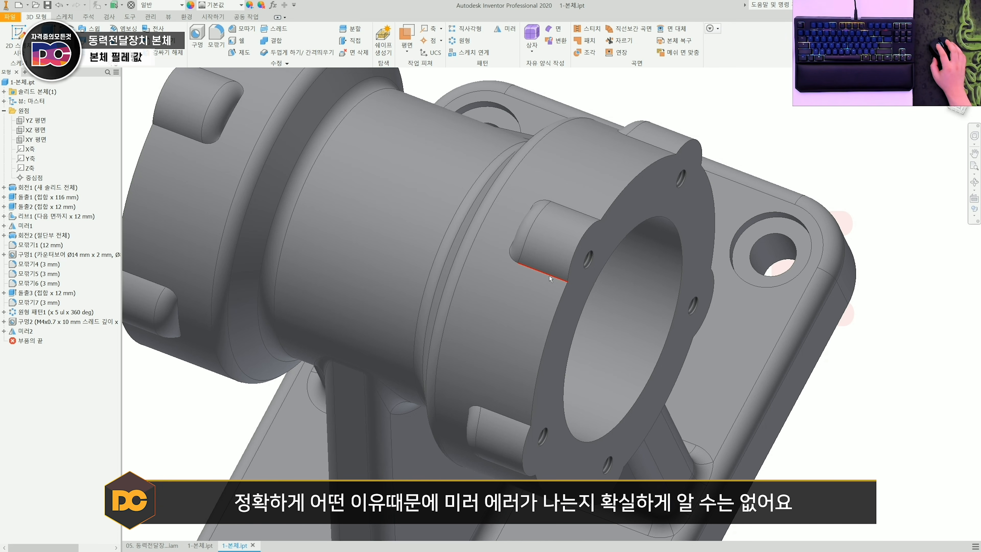
{"action": "middle_click_drag", "start_coordinate": [550, 279], "coordinate": [660, 157], "text": "shift"}
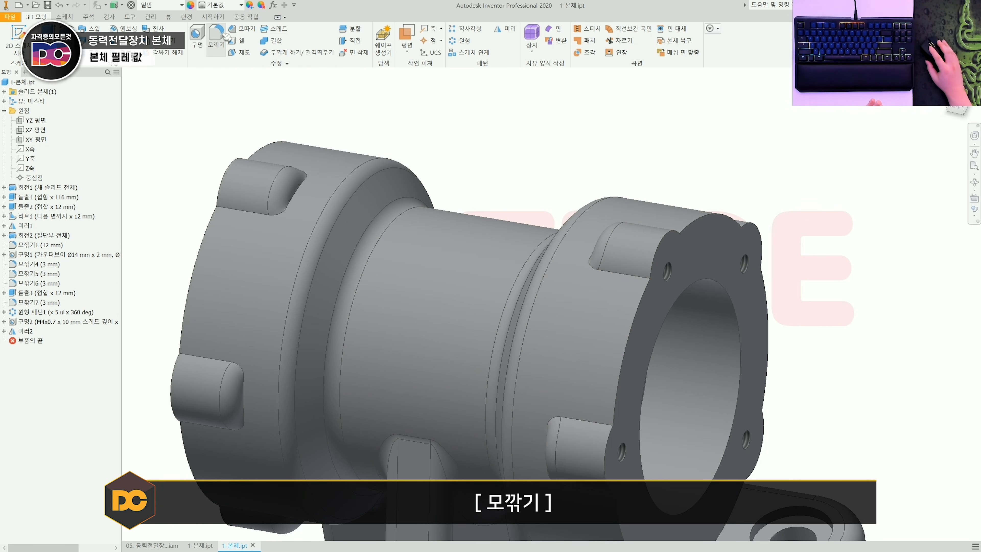
{"action": "left_click", "coordinate": [217, 37]}
{"action": "middle_click_drag", "start_coordinate": [452, 217], "coordinate": [547, 257]}
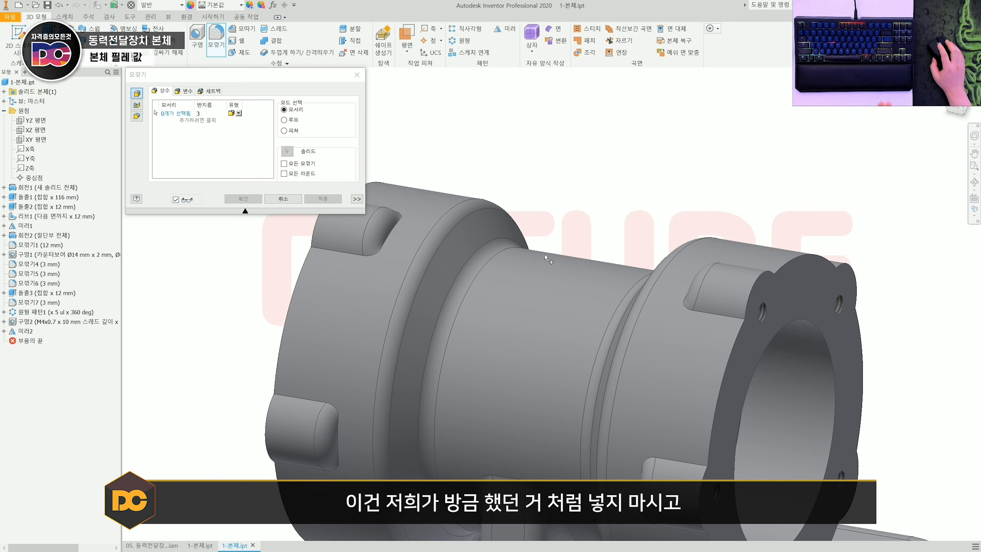
{"action": "left_click", "coordinate": [706, 318]}
{"action": "middle_click_drag", "start_coordinate": [706, 317], "coordinate": [730, 283], "text": "shift"}
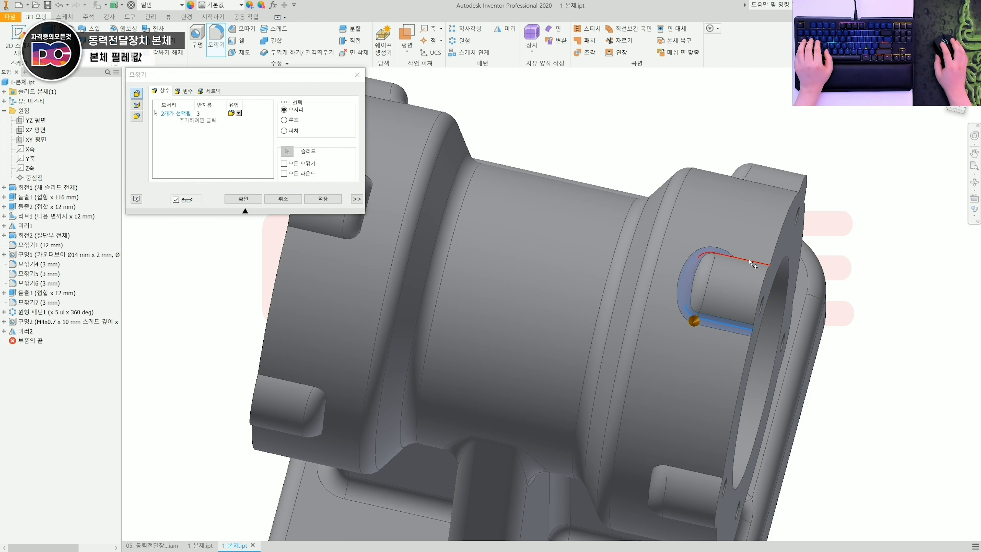
{"action": "middle_click_drag", "start_coordinate": [436, 256], "coordinate": [663, 340]}
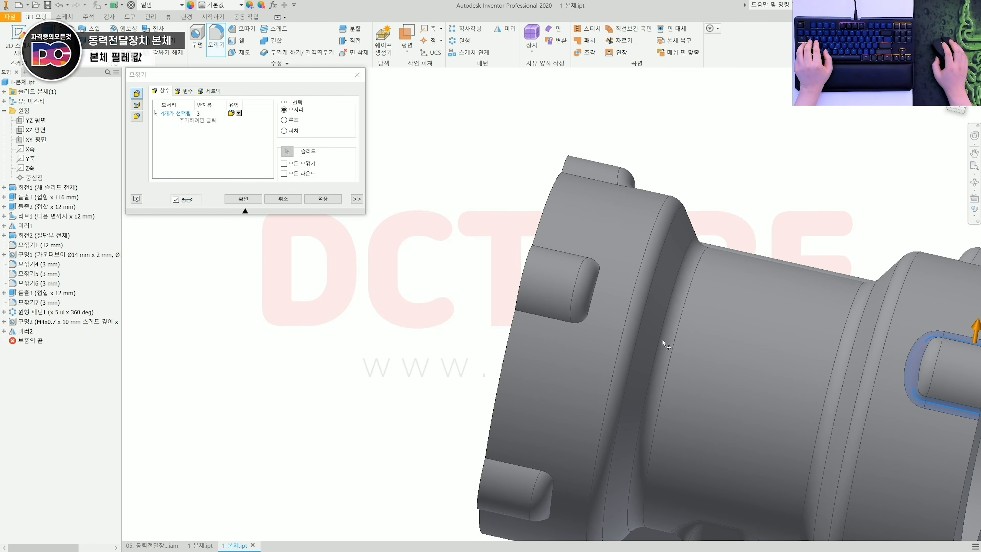
{"action": "left_click", "coordinate": [564, 321]}
{"action": "left_click", "coordinate": [583, 258]}
{"action": "middle_click_drag", "start_coordinate": [583, 259], "coordinate": [435, 286], "text": "shift"}
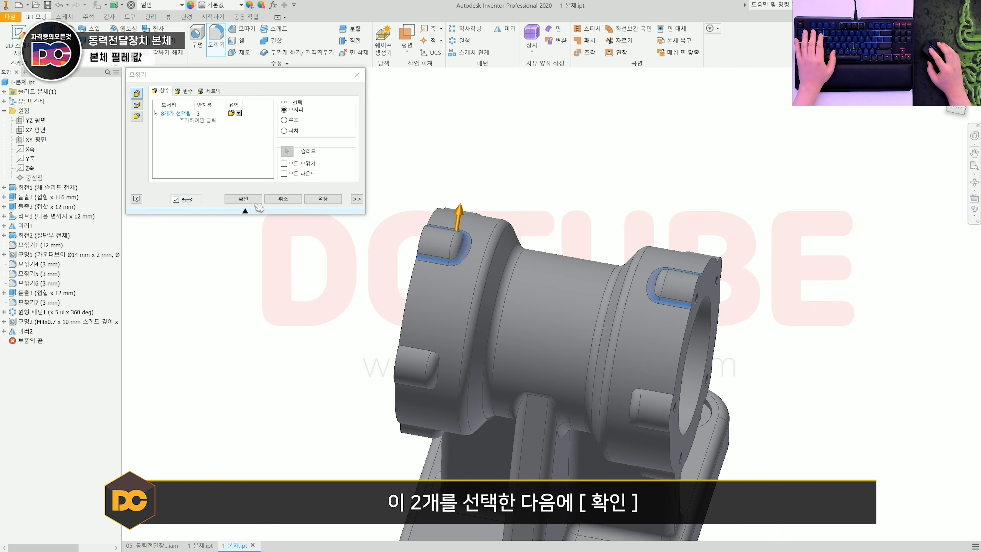
{"action": "left_click", "coordinate": [244, 198]}
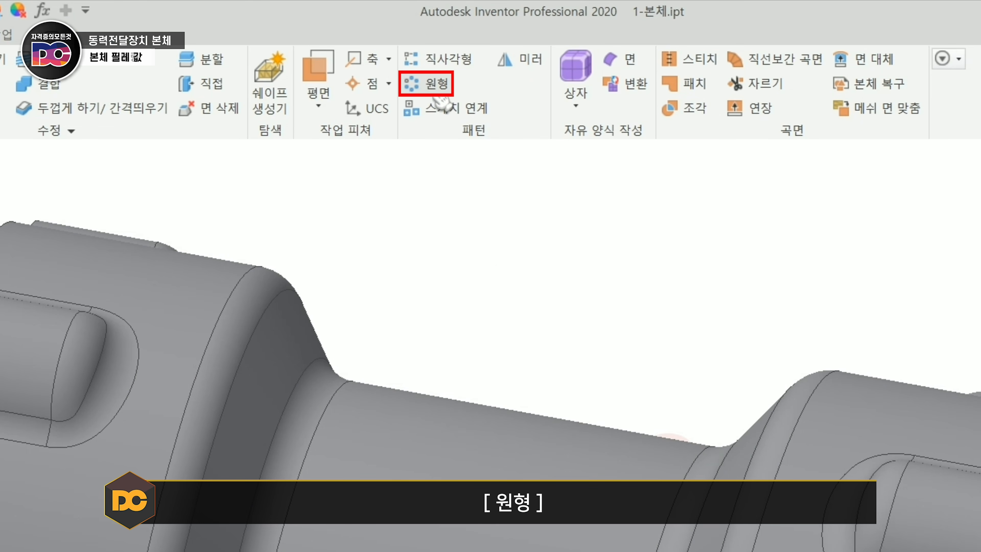
Step: Pattern the new boss-to-cylinder fillet circularly around the cylinder's axis, with 5 occurrences over 360 degrees
{"action": "left_click", "coordinate": [439, 93]}
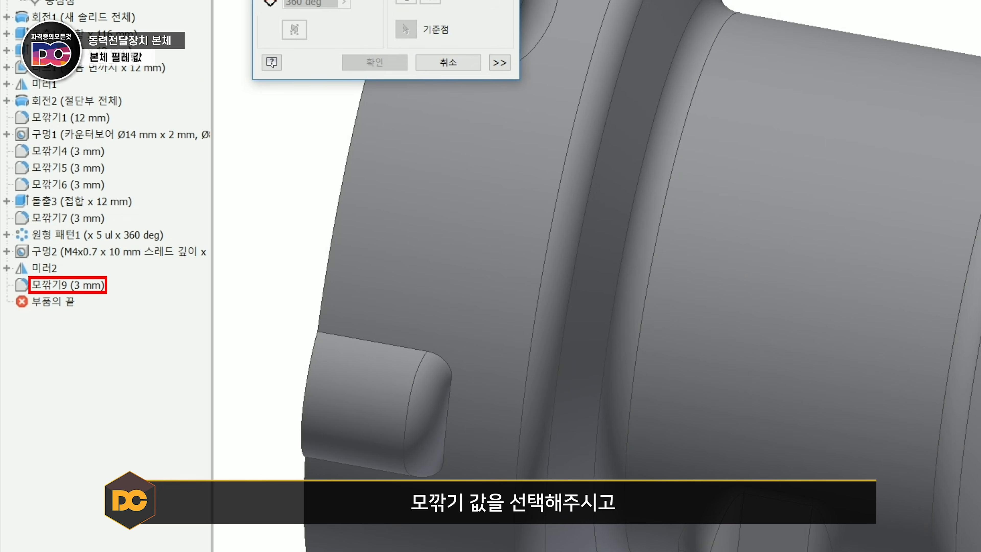
{"action": "left_click", "coordinate": [82, 288]}
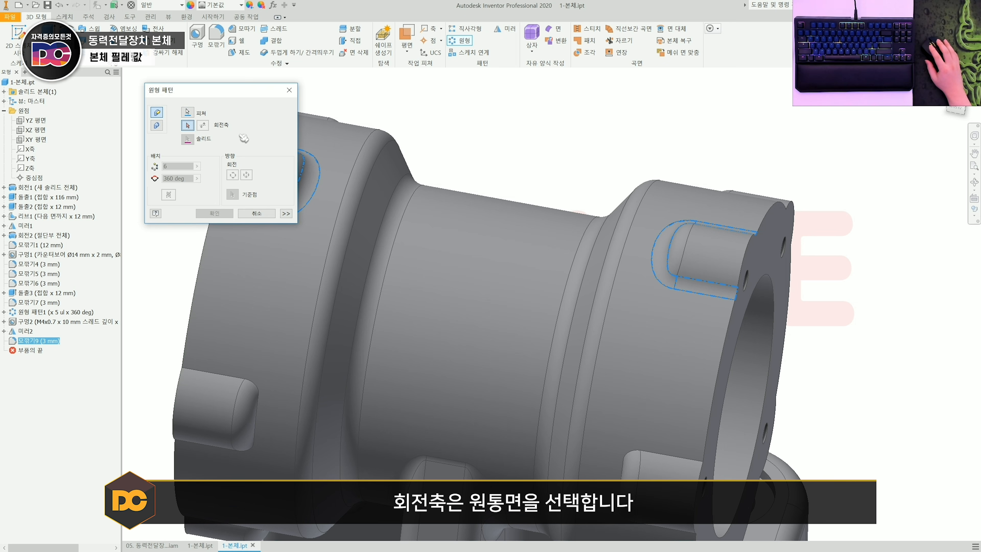
{"action": "left_click", "coordinate": [467, 237]}
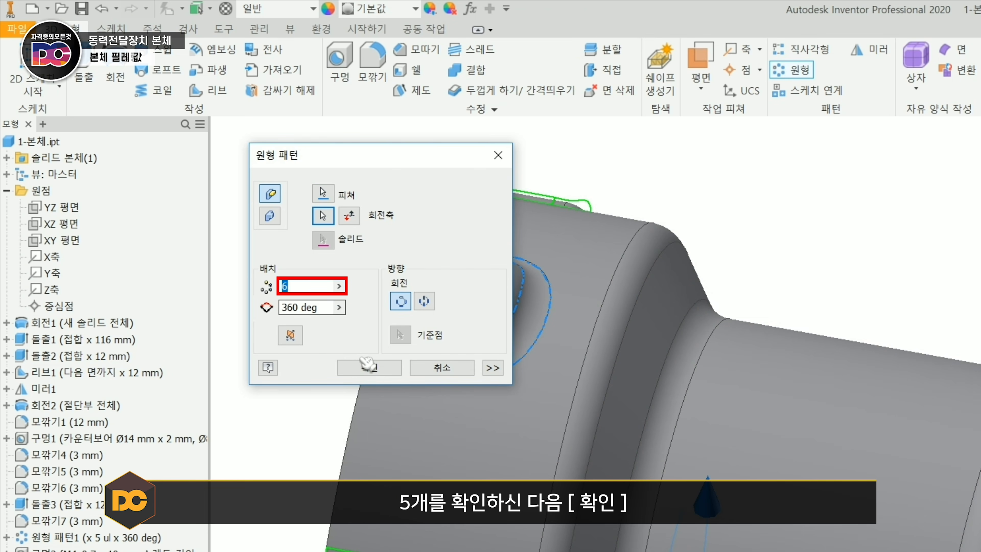
{"action": "type", "text": "5"}
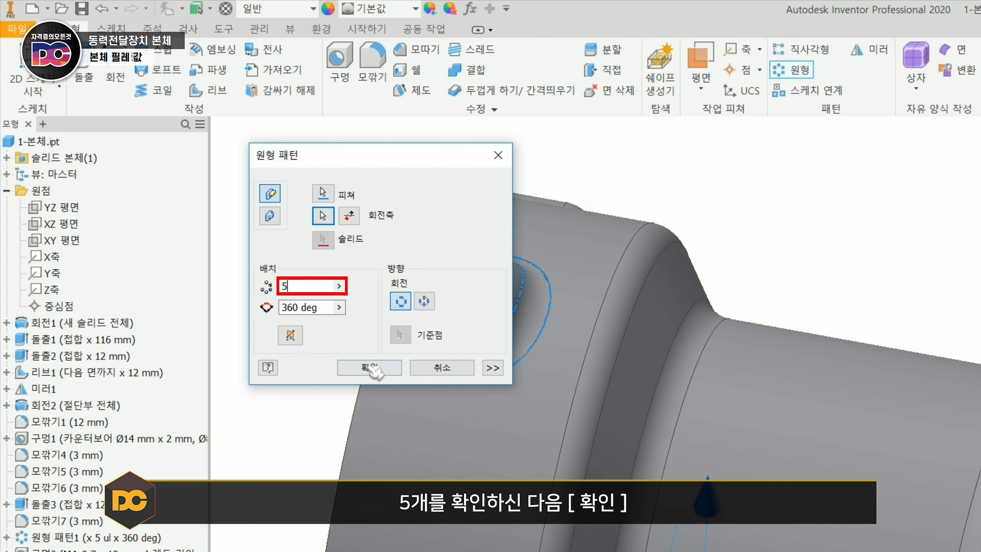
{"action": "left_click", "coordinate": [369, 367]}
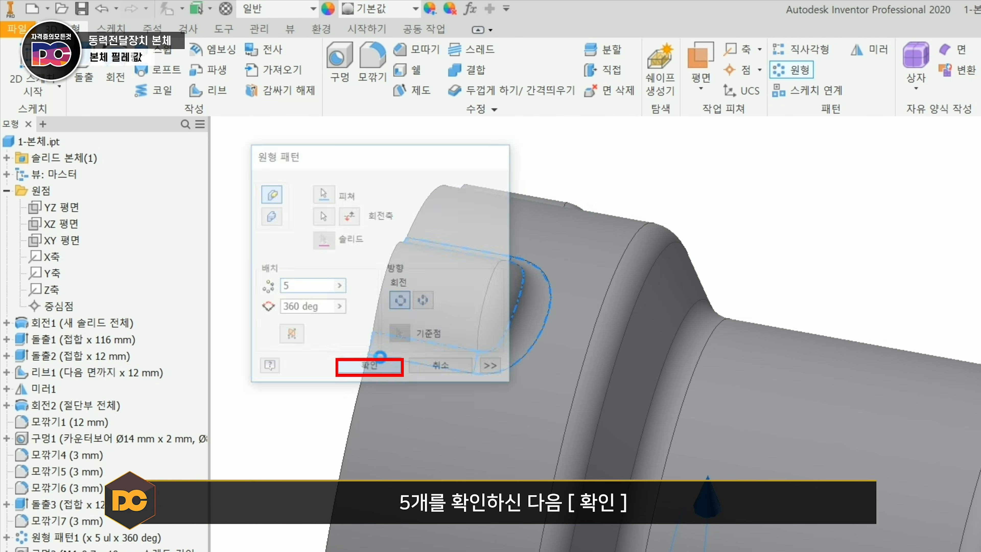
Step: Chamfer the bore's edge at both ends of the cylinder by 1 mm
{"action": "scroll", "coordinate": [812, 404], "scroll_direction": "down", "scroll_amount": 3}
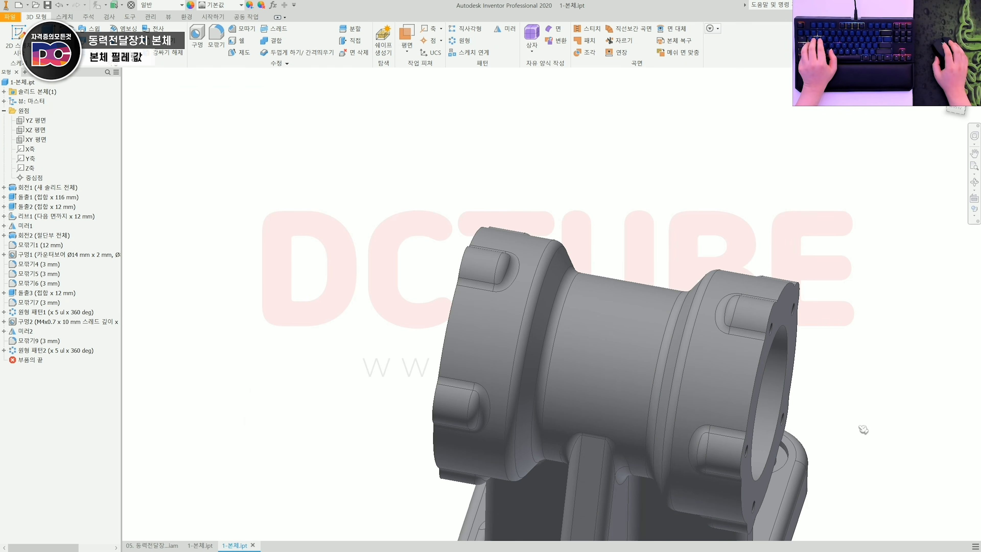
{"action": "middle_click_drag", "start_coordinate": [864, 430], "coordinate": [447, 316], "text": "shift"}
{"action": "scroll", "coordinate": [470, 310], "scroll_direction": "up", "scroll_amount": 3}
{"action": "scroll", "coordinate": [470, 309], "scroll_direction": "down", "scroll_amount": 3}
{"action": "key", "text": "F6"}
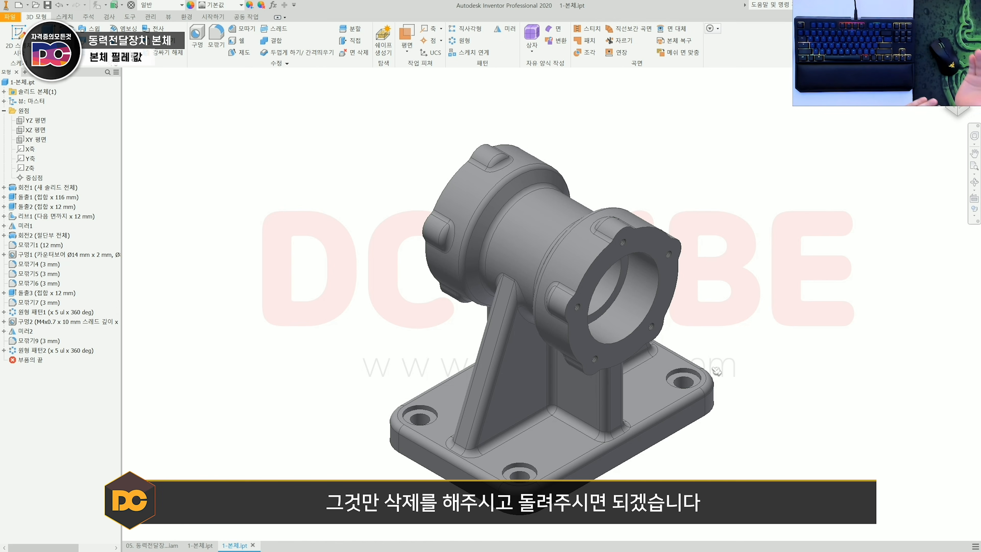
{"action": "scroll", "coordinate": [716, 371], "scroll_direction": "up", "scroll_amount": 3}
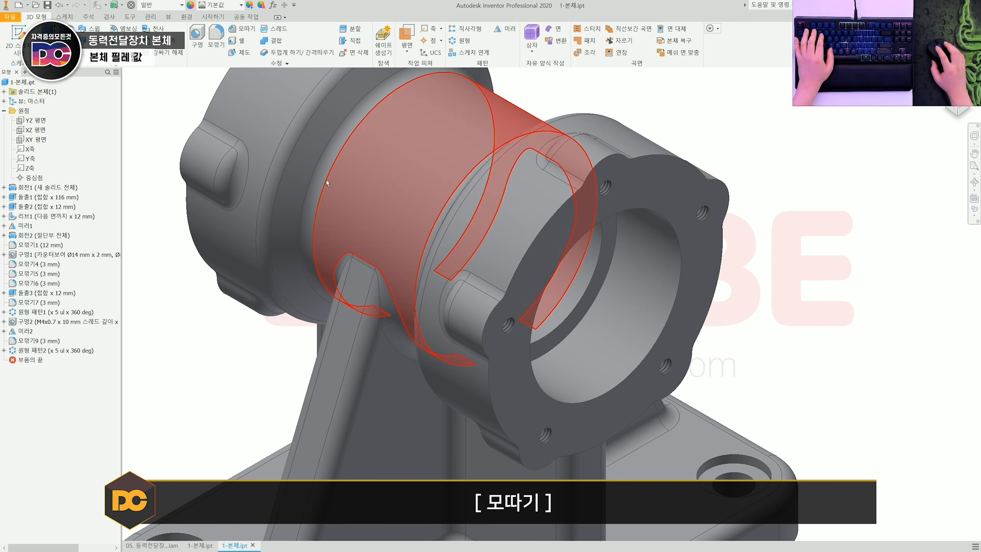
{"action": "left_click", "coordinate": [244, 29]}
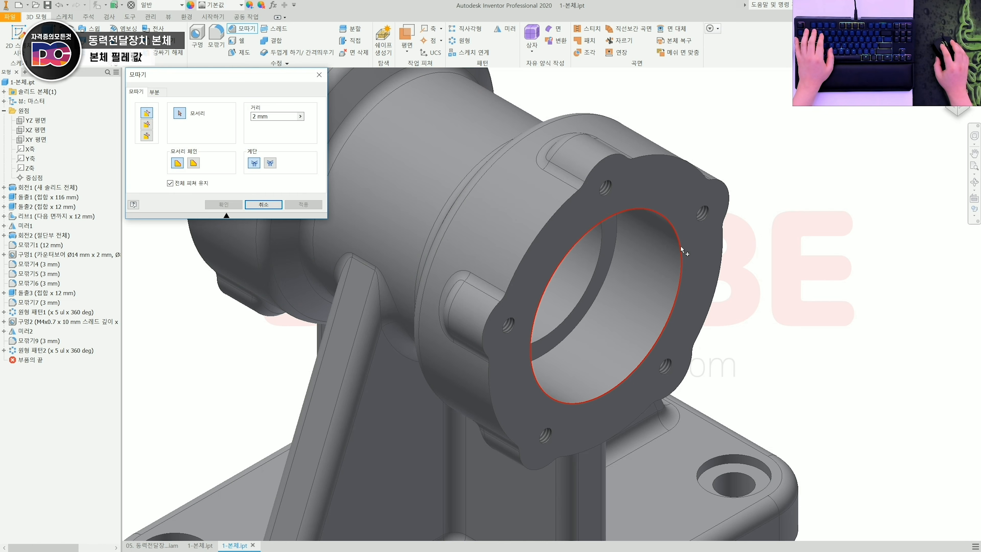
{"action": "left_click", "coordinate": [678, 293]}
{"action": "scroll", "coordinate": [517, 249], "scroll_direction": "down", "scroll_amount": 3}
{"action": "middle_click_drag", "start_coordinate": [517, 249], "coordinate": [487, 229], "text": "shift"}
{"action": "left_click", "coordinate": [517, 166]}
{"action": "left_click_drag", "start_coordinate": [273, 117], "coordinate": [240, 114]}
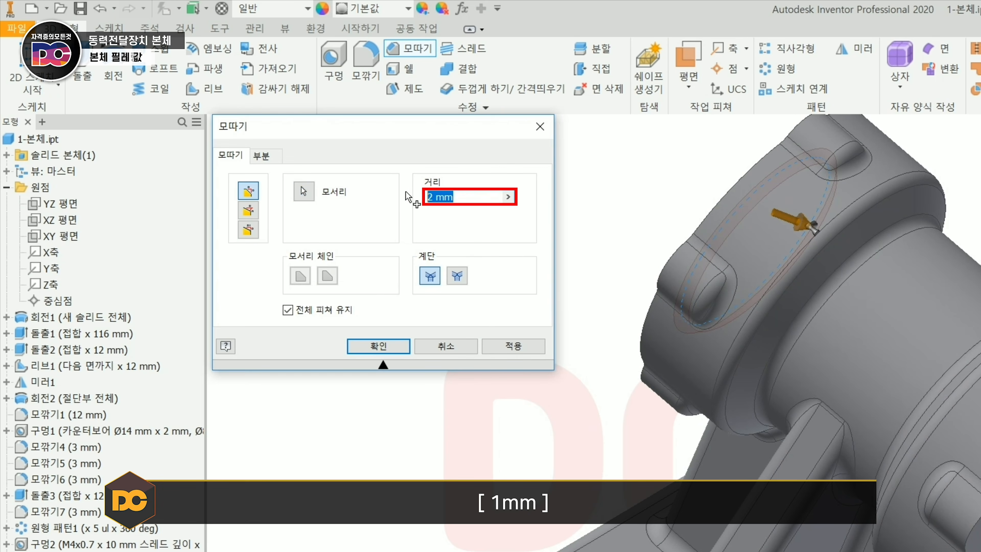
{"action": "type", "text": "1"}
{"action": "left_click", "coordinate": [383, 355]}
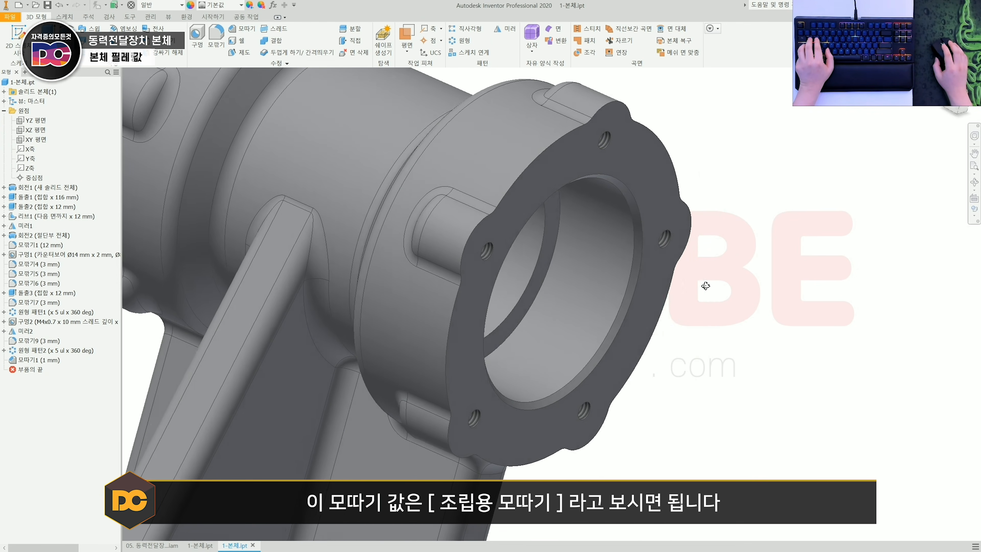
Step: Switch to the assembly 05. 동력전달장치-1.iam, slide the cover towards the body and examine the chamfered edges where they fit together
{"action": "middle_click_drag", "start_coordinate": [705, 286], "coordinate": [708, 293], "text": "shift"}
{"action": "middle_click_drag", "start_coordinate": [676, 332], "coordinate": [635, 319]}
{"action": "key", "text": "F6"}
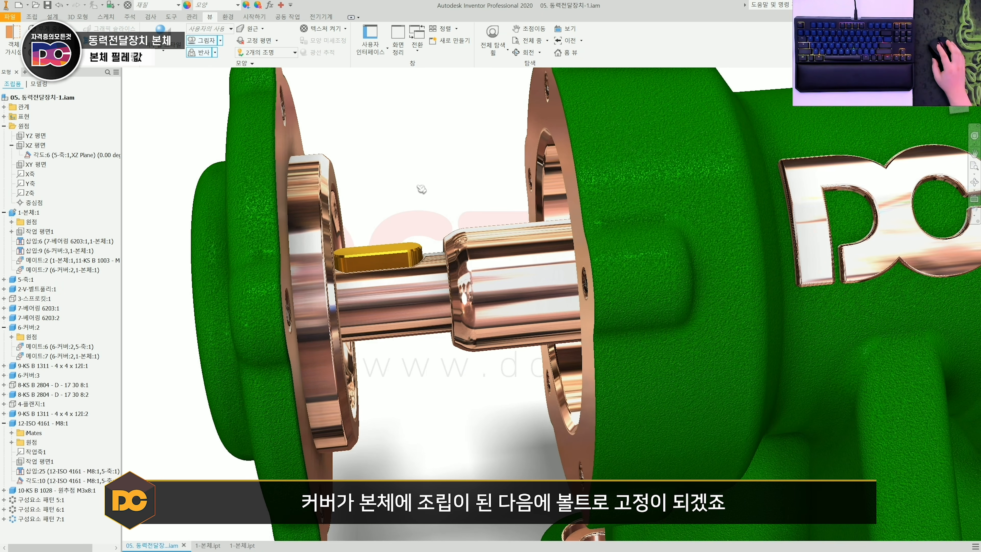
{"action": "middle_click_drag", "start_coordinate": [354, 207], "coordinate": [547, 183], "text": "shift"}
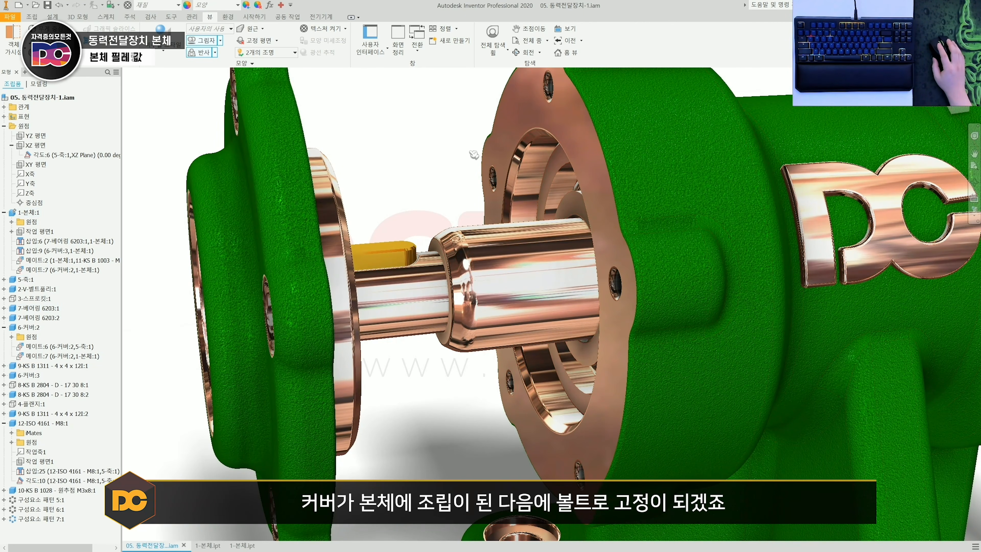
{"action": "middle_click_drag", "start_coordinate": [462, 170], "coordinate": [448, 172], "text": "shift"}
{"action": "left_click_drag", "start_coordinate": [274, 255], "coordinate": [452, 239]}
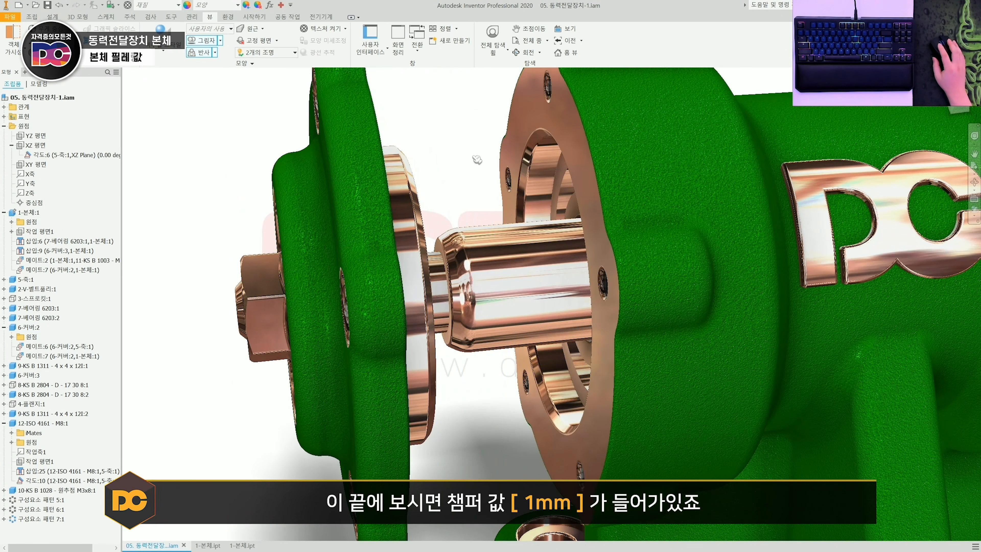
{"action": "scroll", "coordinate": [545, 174], "scroll_direction": "up", "scroll_amount": 2}
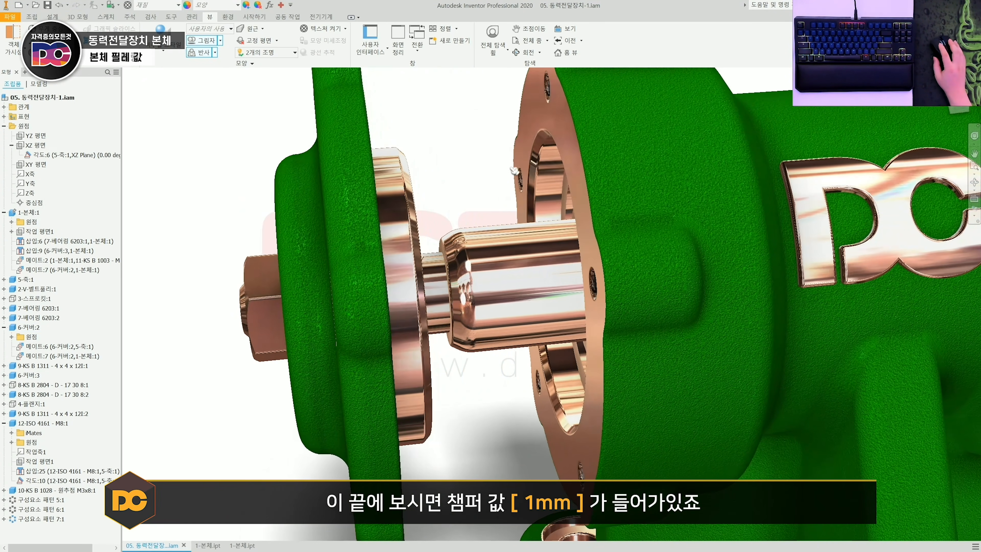
{"action": "scroll", "coordinate": [545, 175], "scroll_direction": "up", "scroll_amount": 1}
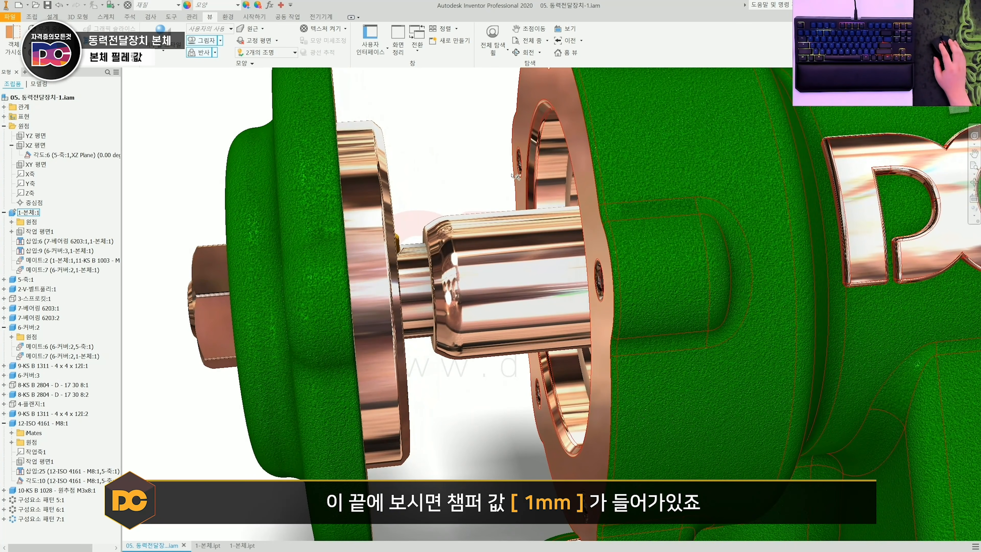
{"action": "middle_click_drag", "start_coordinate": [516, 176], "coordinate": [455, 166], "text": "shift"}
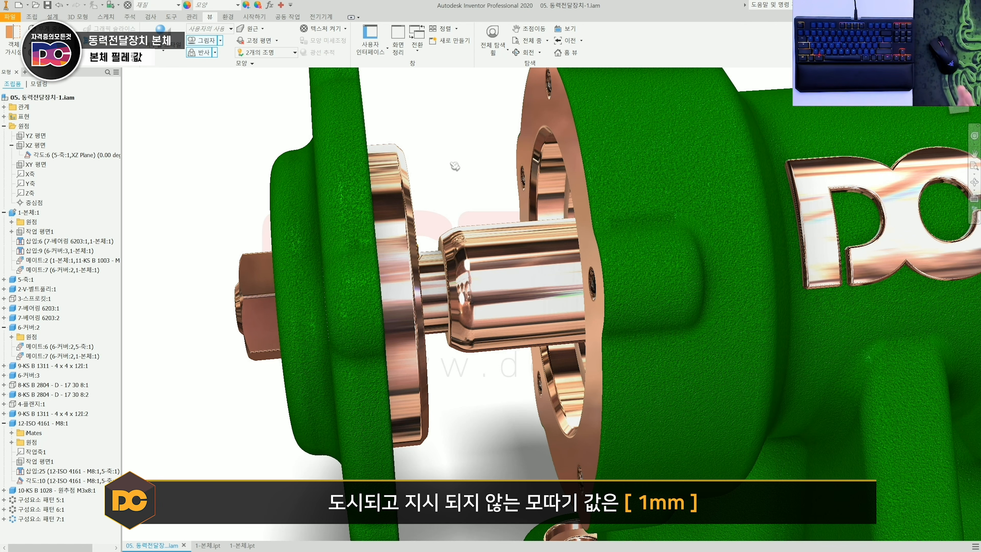
{"action": "middle_click_drag", "start_coordinate": [455, 166], "coordinate": [479, 163], "text": "shift"}
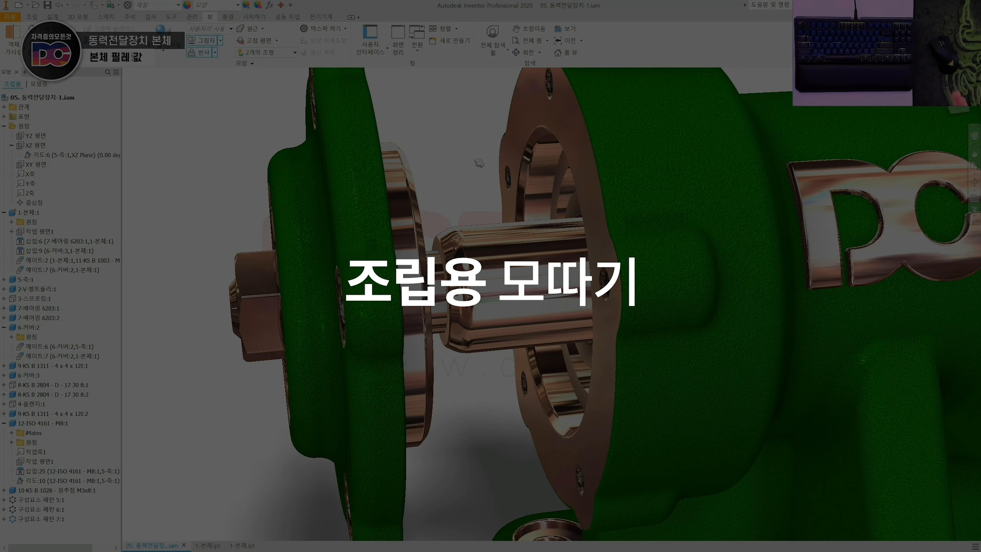
Step: Slide the cover closer to the body's bore and examine where its rim corner would meet the bore's edge
{"action": "scroll", "coordinate": [479, 164], "scroll_direction": "up", "scroll_amount": 2}
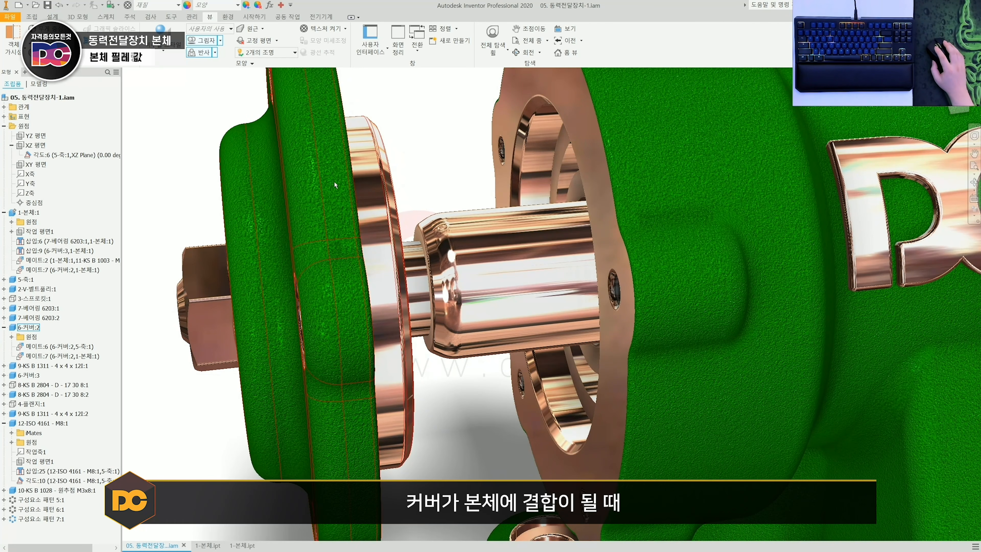
{"action": "left_click", "coordinate": [345, 205]}
{"action": "left_click_drag", "start_coordinate": [345, 205], "coordinate": [420, 197]}
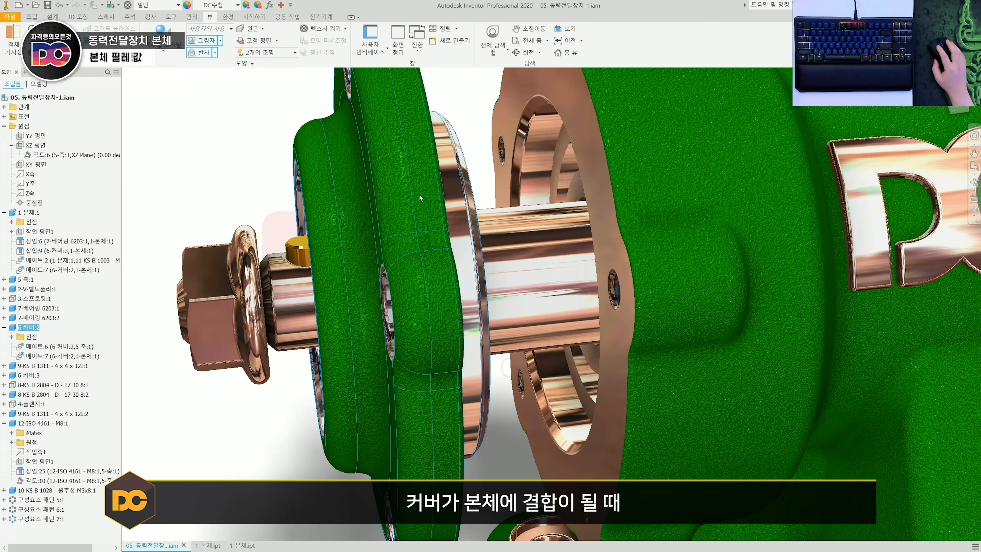
{"action": "left_click", "coordinate": [501, 126]}
{"action": "middle_click_drag", "start_coordinate": [491, 122], "coordinate": [428, 114], "text": "shift"}
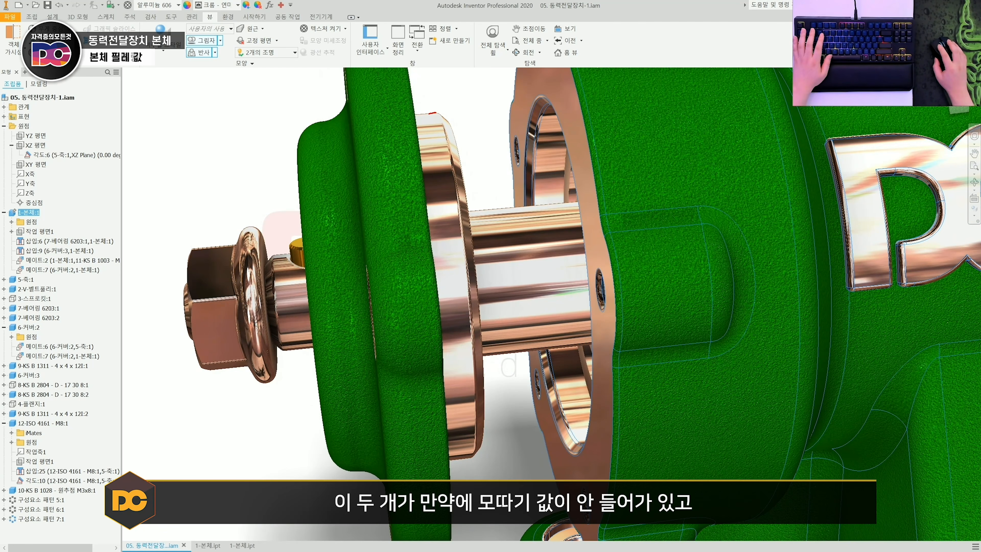
{"action": "left_click_drag", "start_coordinate": [450, 112], "coordinate": [456, 134]}
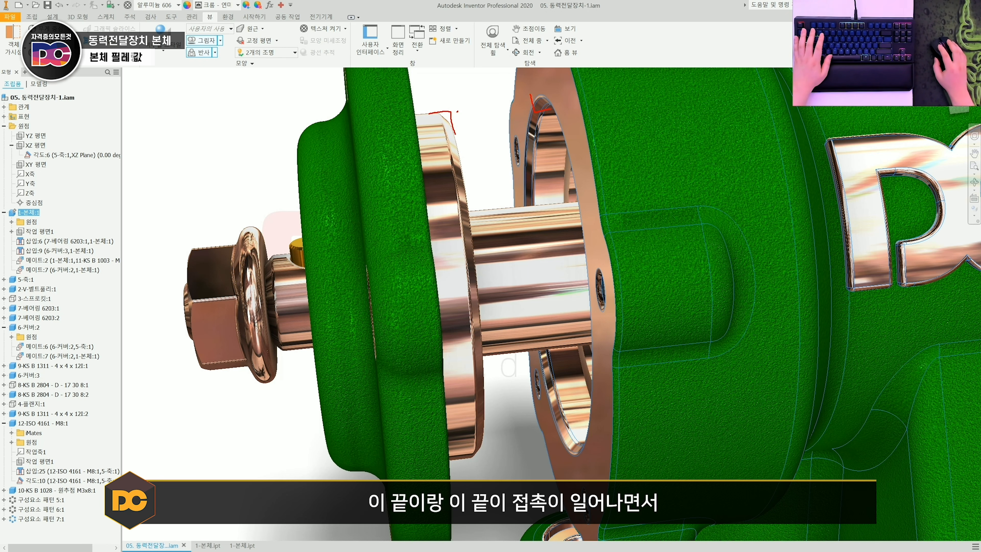
{"action": "left_click_drag", "start_coordinate": [446, 113], "coordinate": [457, 112]}
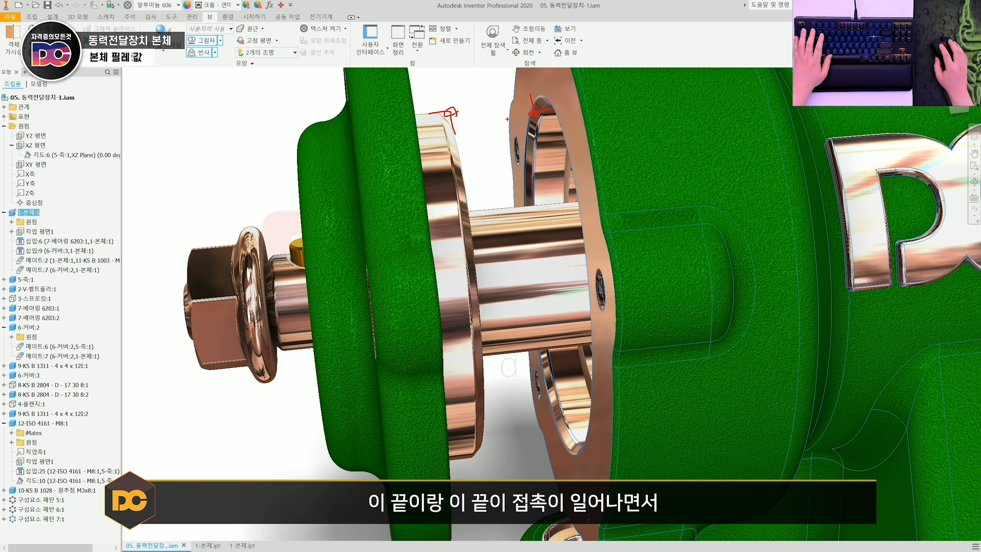
{"action": "left_click_drag", "start_coordinate": [444, 112], "coordinate": [457, 113]}
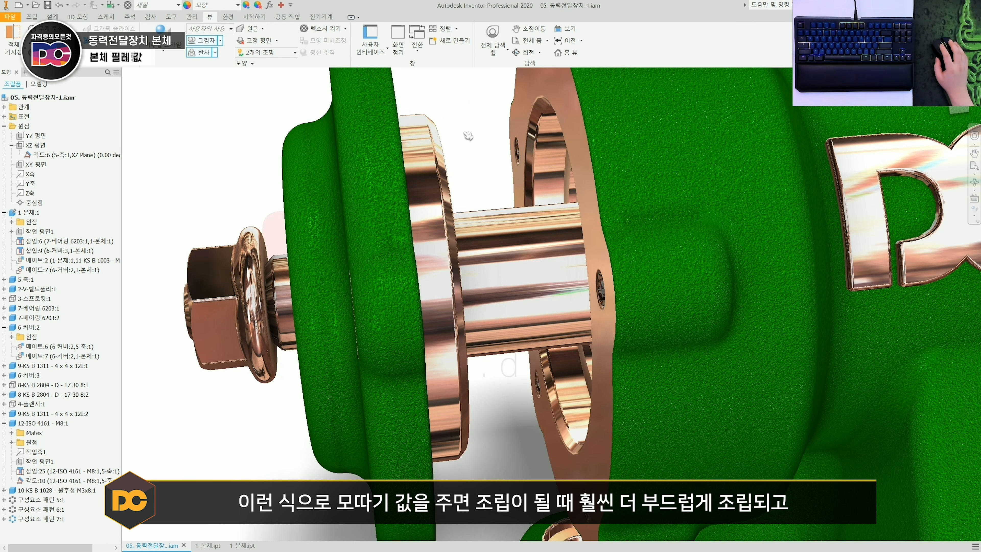
Step: Slide the cover's rim up to the body's bore and examine how the chamfered edge receives it
{"action": "left_click_drag", "start_coordinate": [395, 156], "coordinate": [500, 124]}
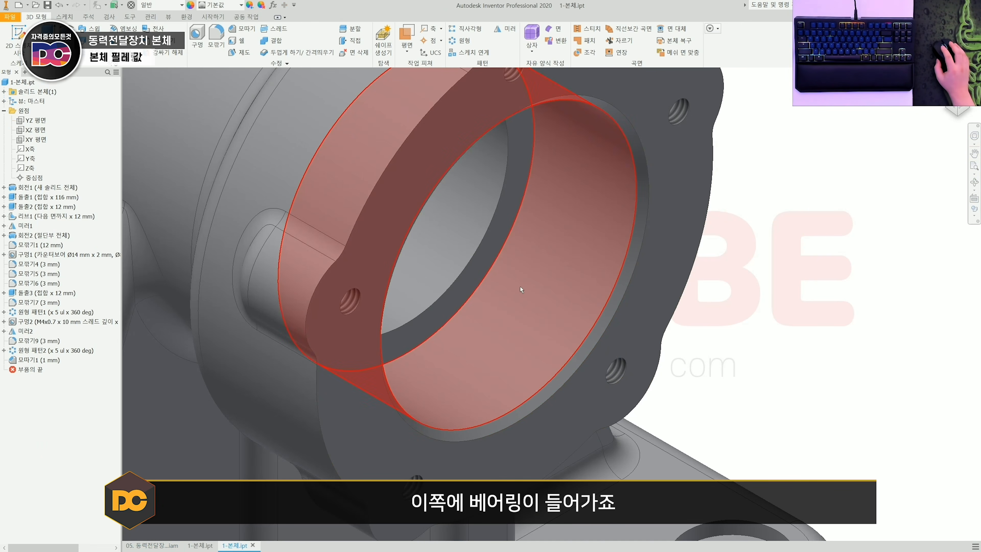
Step: Fillet the two inner shoulder edges of the bearing seats, one at each end of the cylinder, with a 0.3 mm radius
{"action": "left_click", "coordinate": [512, 229]}
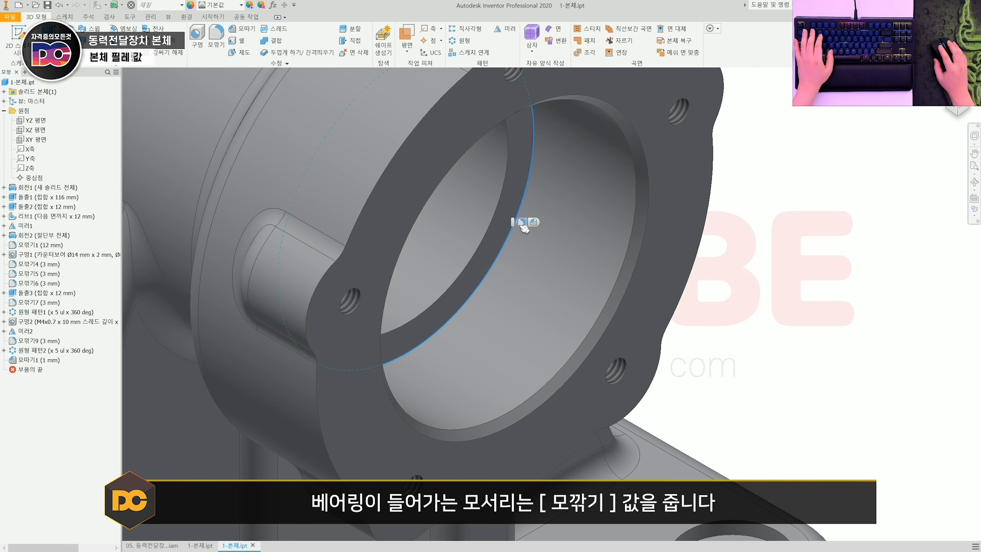
{"action": "left_click", "coordinate": [521, 224]}
{"action": "scroll", "coordinate": [525, 278], "scroll_direction": "down", "scroll_amount": 5}
{"action": "middle_click_drag", "start_coordinate": [525, 279], "coordinate": [453, 264], "text": "shift"}
{"action": "scroll", "coordinate": [452, 263], "scroll_direction": "up", "scroll_amount": 5}
{"action": "left_click", "coordinate": [433, 264]}
{"action": "left_click", "coordinate": [209, 113]}
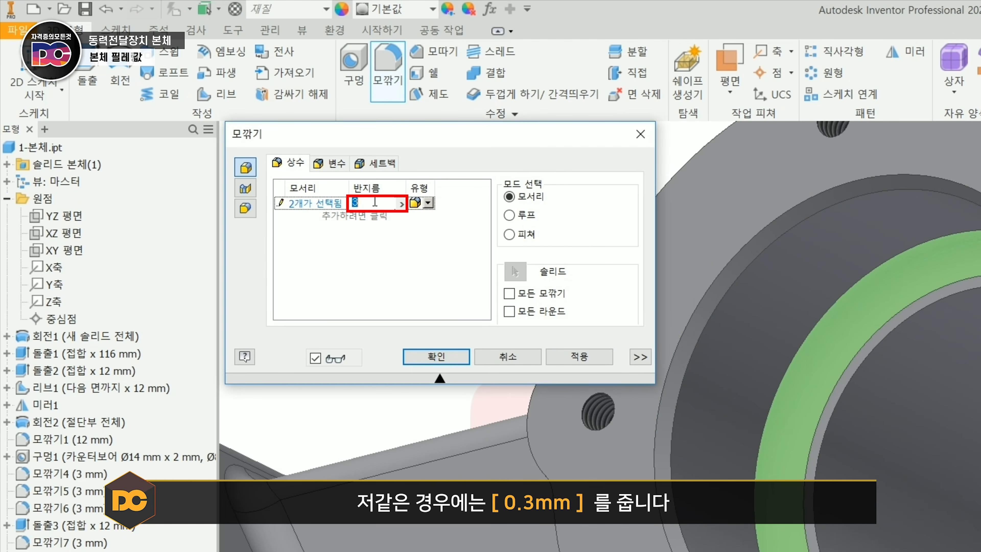
{"action": "type", "text": "0.3"}
{"action": "left_click", "coordinate": [437, 356]}
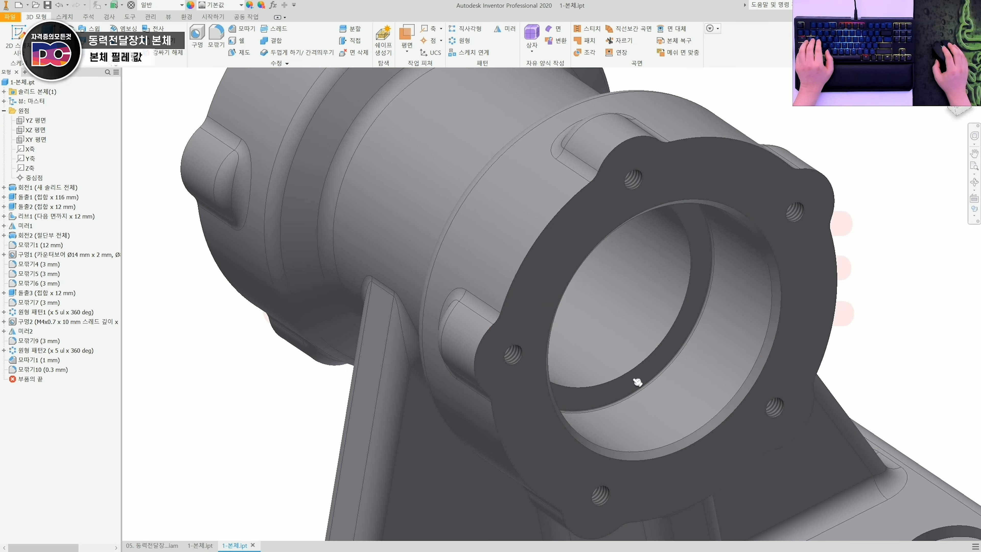
{"action": "scroll", "coordinate": [637, 382], "scroll_direction": "up", "scroll_amount": 4}
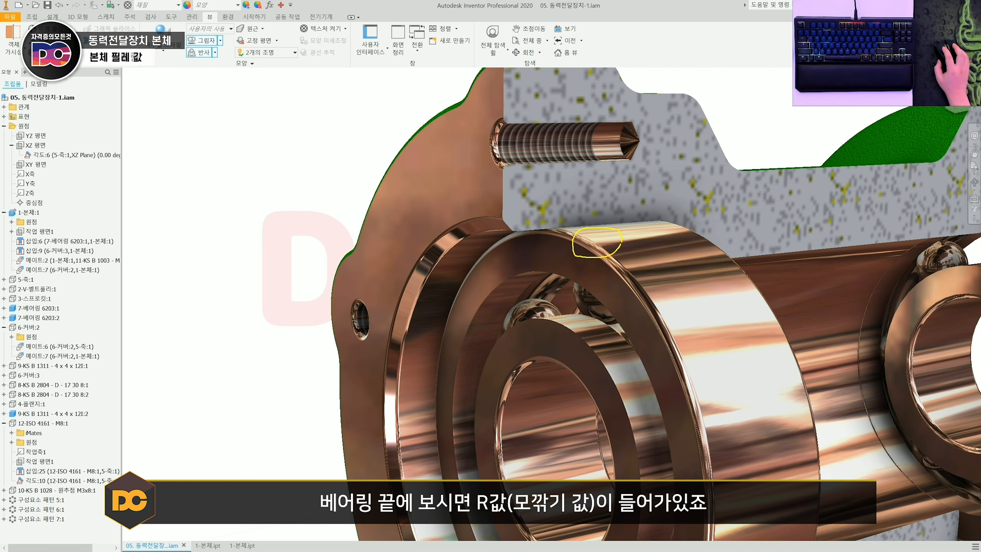
Step: In the assembly 05. 동력전달장치-1.iam, mark the bearing's rounded corner as 0.6 and the body's seat fillet as 0.3, and compare them
{"action": "mouse_move", "coordinate": [658, 297]}
{"action": "left_mouse_down"}
{"action": "mouse_move", "coordinate": [617, 290]}
{"action": "mouse_move", "coordinate": [656, 288]}
{"action": "mouse_move", "coordinate": [569, 237]}
{"action": "left_mouse_up"}
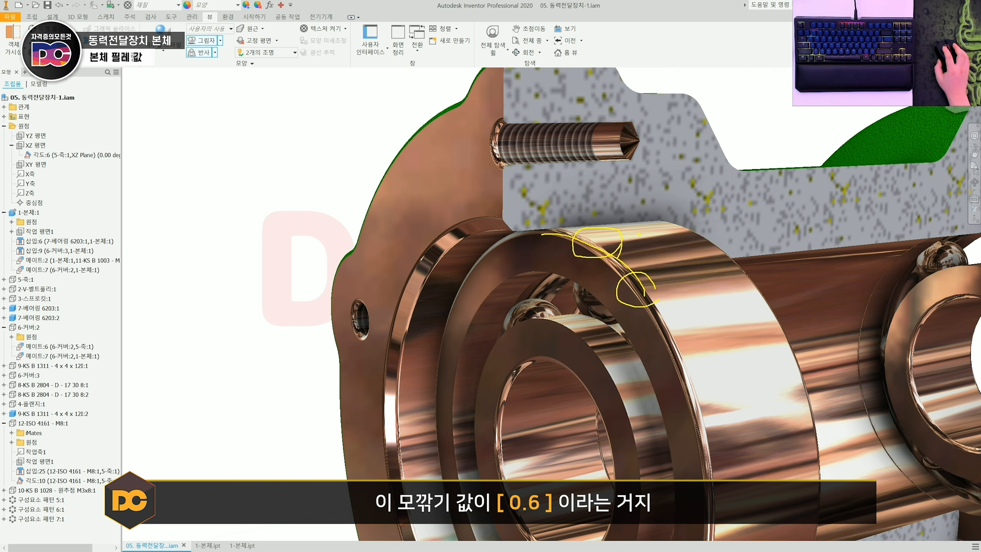
{"action": "left_click_drag", "start_coordinate": [664, 232], "coordinate": [661, 248]}
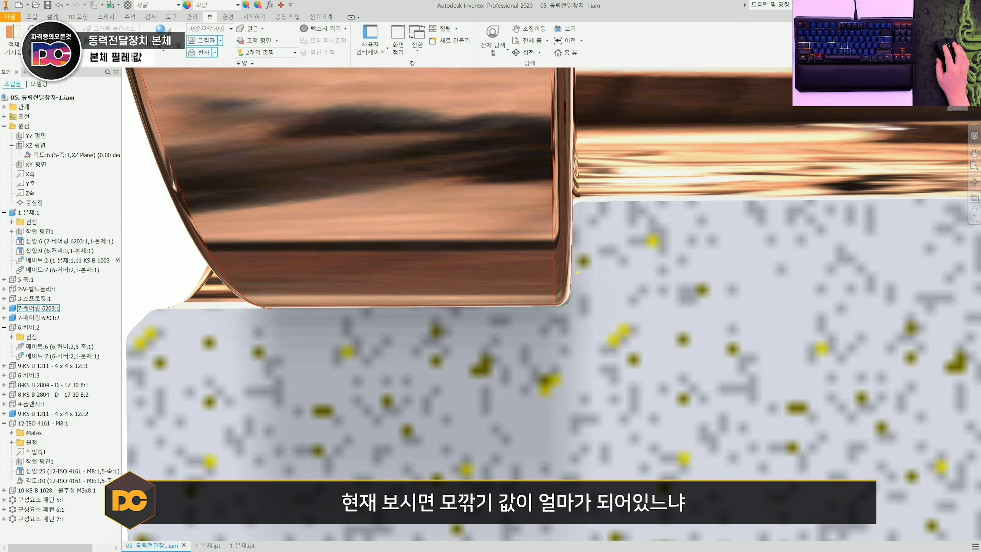
{"action": "left_click_drag", "start_coordinate": [583, 303], "coordinate": [591, 301]}
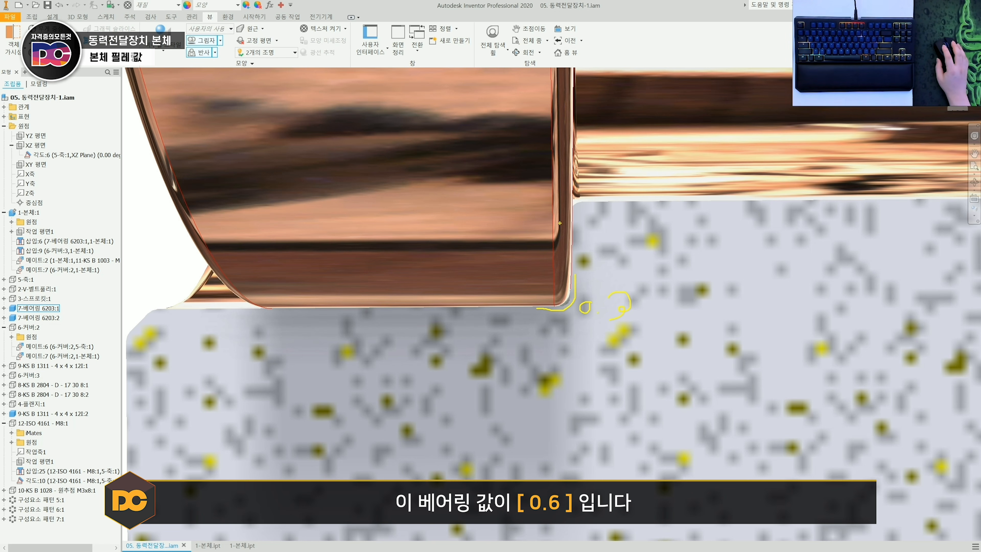
{"action": "left_click_drag", "start_coordinate": [559, 225], "coordinate": [599, 224]}
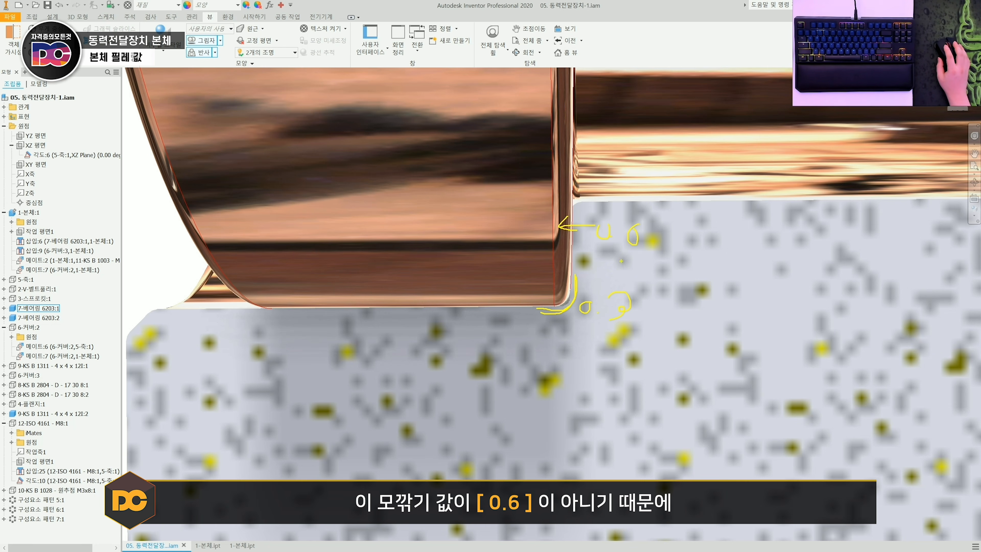
{"action": "left_click_drag", "start_coordinate": [633, 330], "coordinate": [648, 322]}
{"action": "left_click_drag", "start_coordinate": [677, 285], "coordinate": [688, 284]}
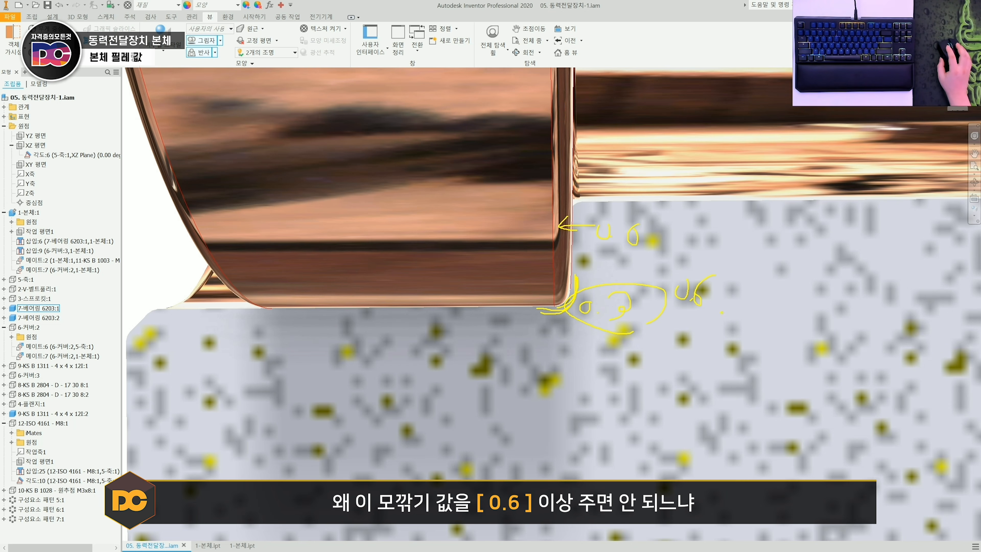
{"action": "left_click_drag", "start_coordinate": [721, 315], "coordinate": [671, 296]}
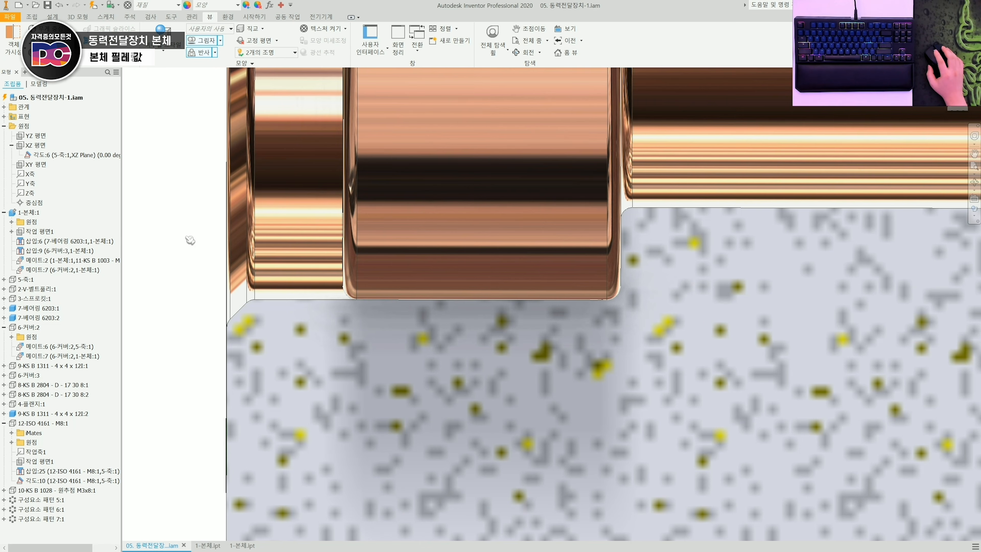
Step: Magnify the bearing's inner corner at the body's shoulder and mark where the body's enlarged fillet overlaps the bearing
{"action": "left_click", "coordinate": [190, 240]}
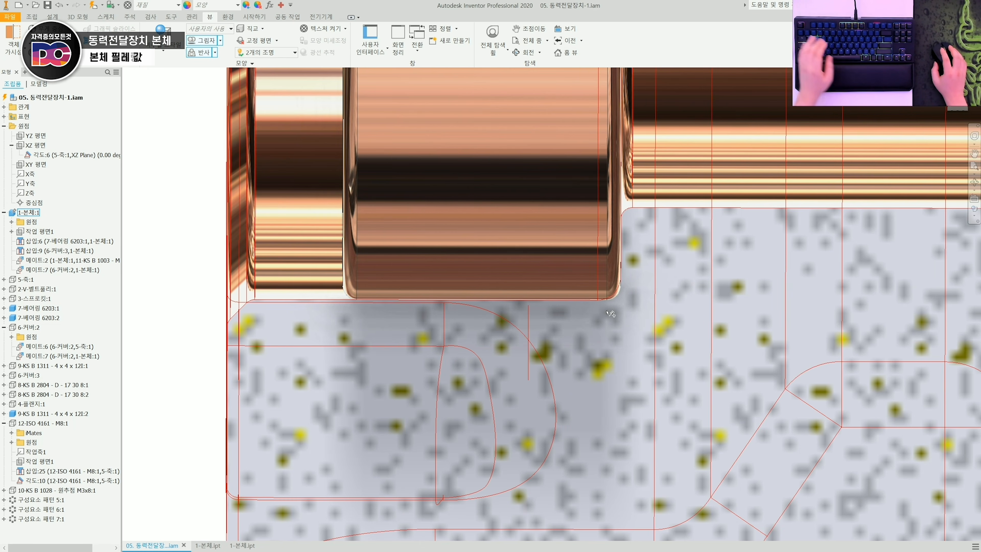
{"action": "key", "text": "alt"}
{"action": "key", "text": "alt+3"}
{"action": "key", "text": "alt+2"}
{"action": "key", "text": "alt+3"}
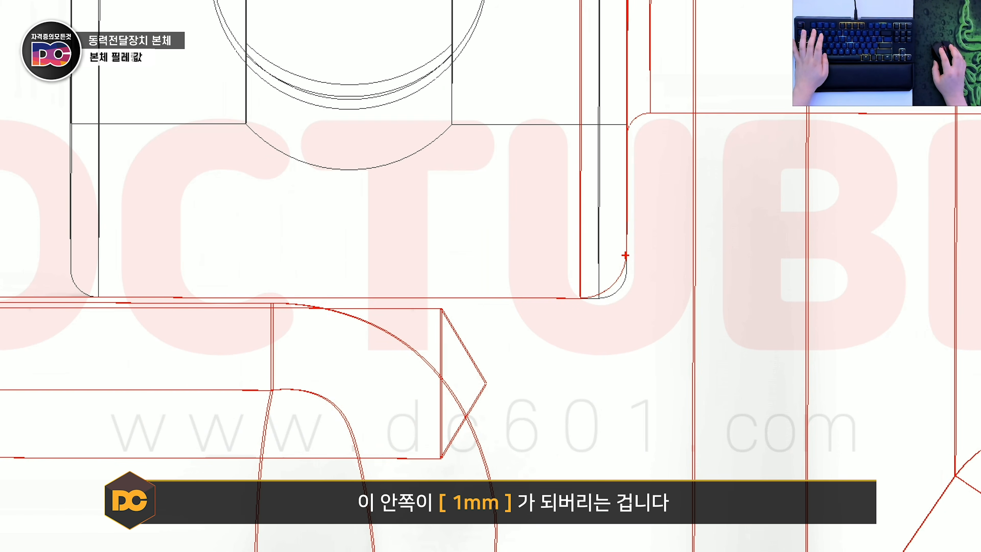
{"action": "mouse_move", "coordinate": [625, 255]}
{"action": "left_mouse_down"}
{"action": "mouse_move", "coordinate": [593, 282]}
{"action": "mouse_move", "coordinate": [599, 221]}
{"action": "left_mouse_up"}
{"action": "left_click_drag", "start_coordinate": [593, 239], "coordinate": [605, 238]}
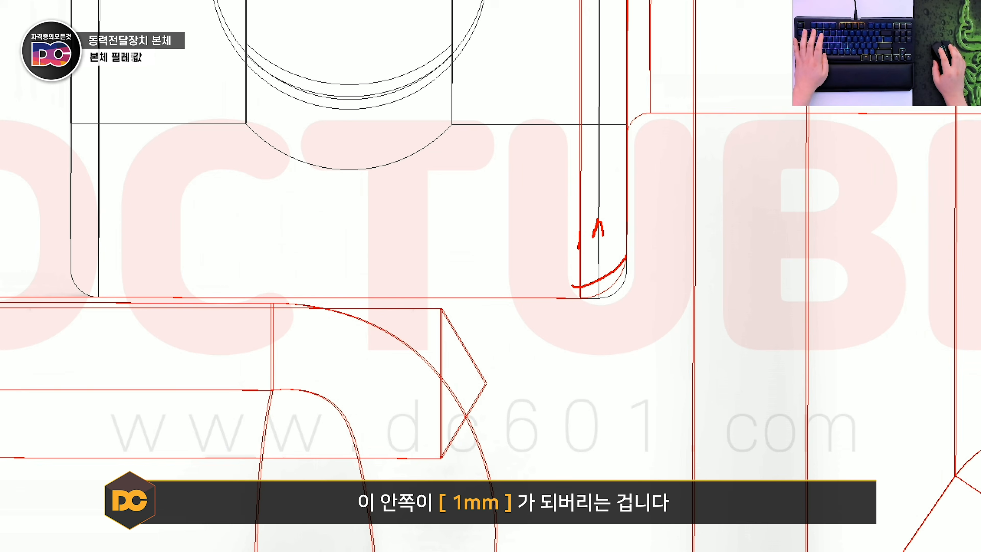
{"action": "key", "text": "Escape"}
{"action": "key", "text": "alt+2"}
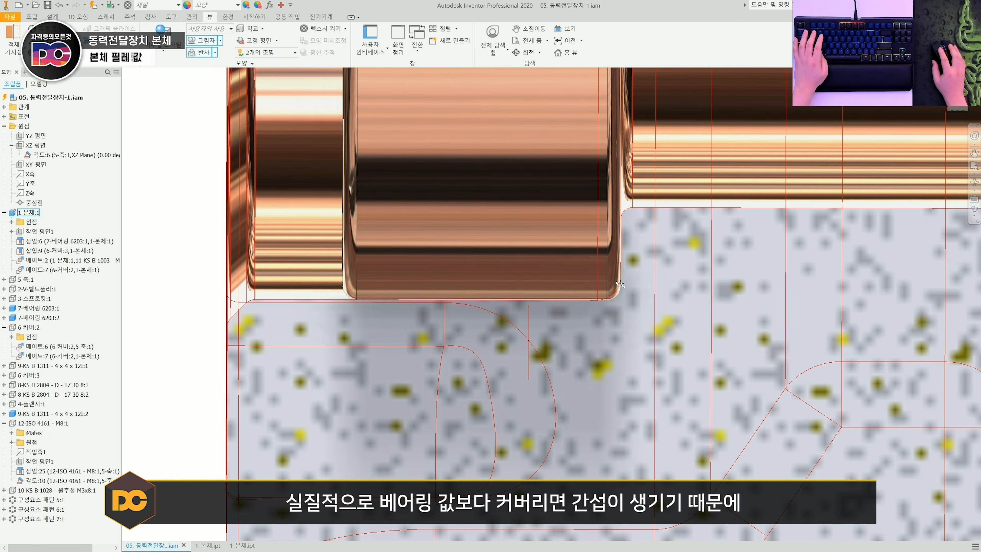
{"action": "left_click", "coordinate": [609, 315]}
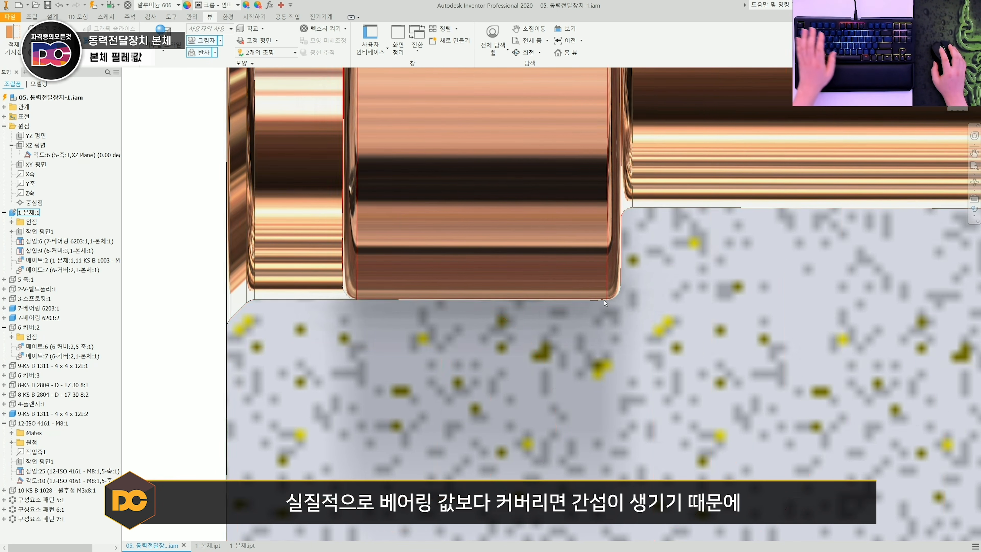
{"action": "key", "text": "Escape"}
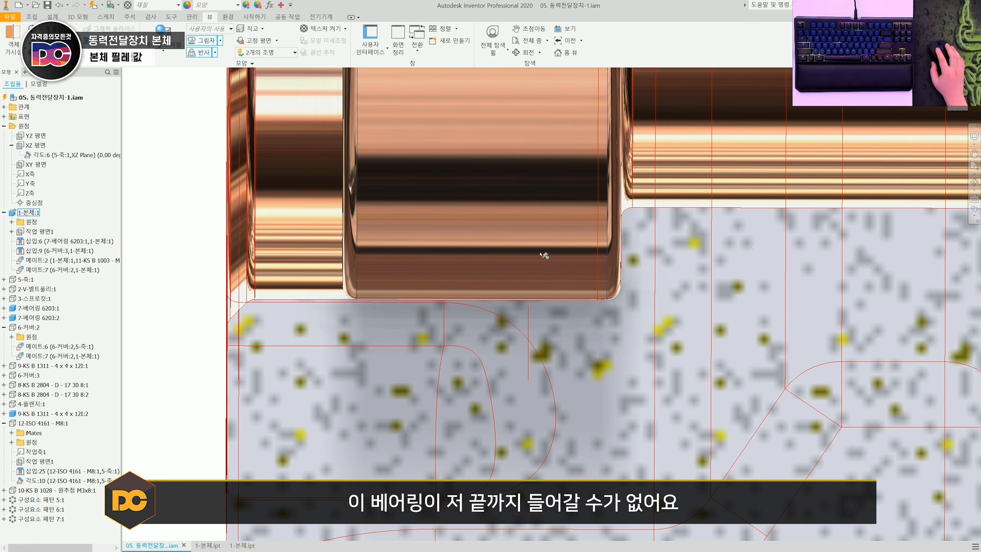
Step: Run an interference analysis on the body and the bearing seated in its bore, and close the result
{"action": "left_click_drag", "start_coordinate": [179, 182], "coordinate": [757, 437]}
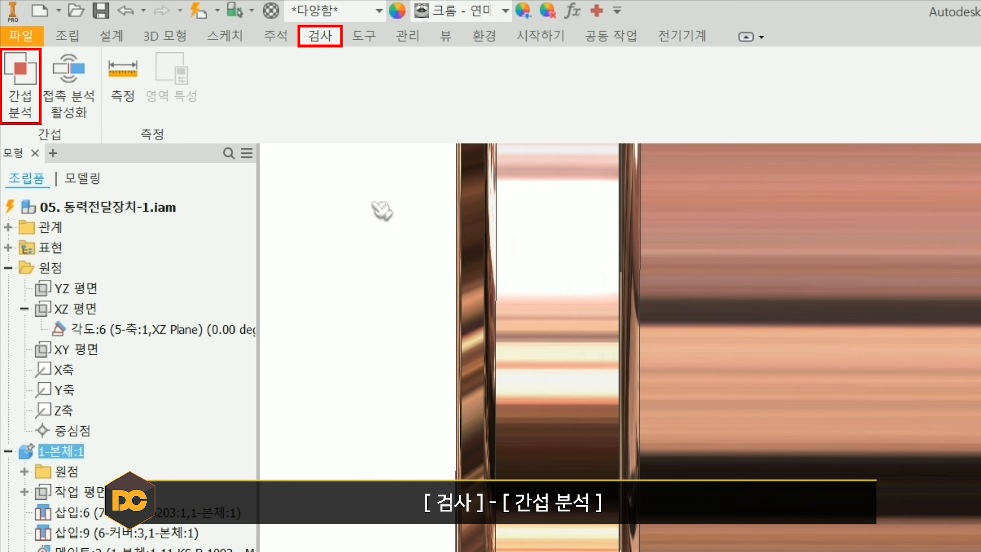
{"action": "left_click", "coordinate": [34, 114]}
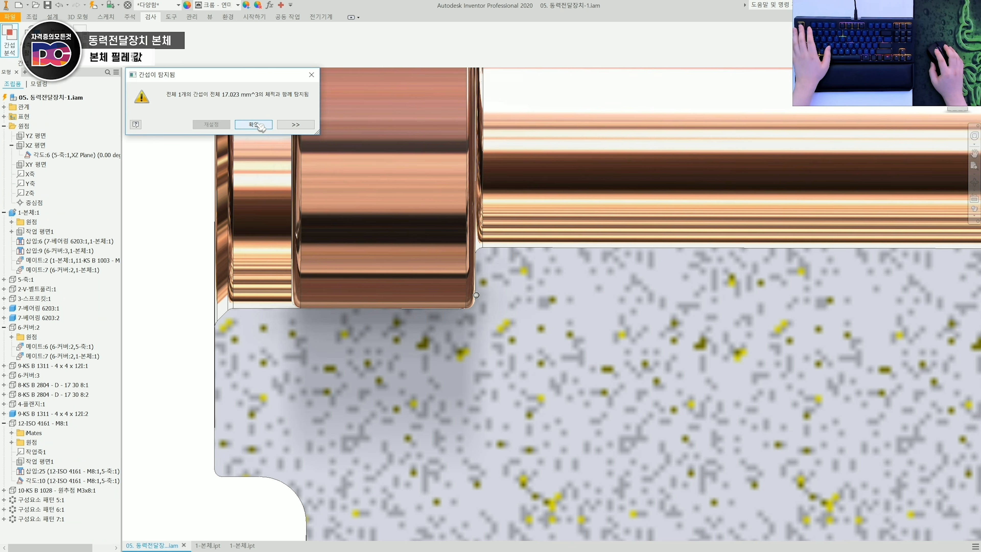
{"action": "left_click", "coordinate": [549, 263]}
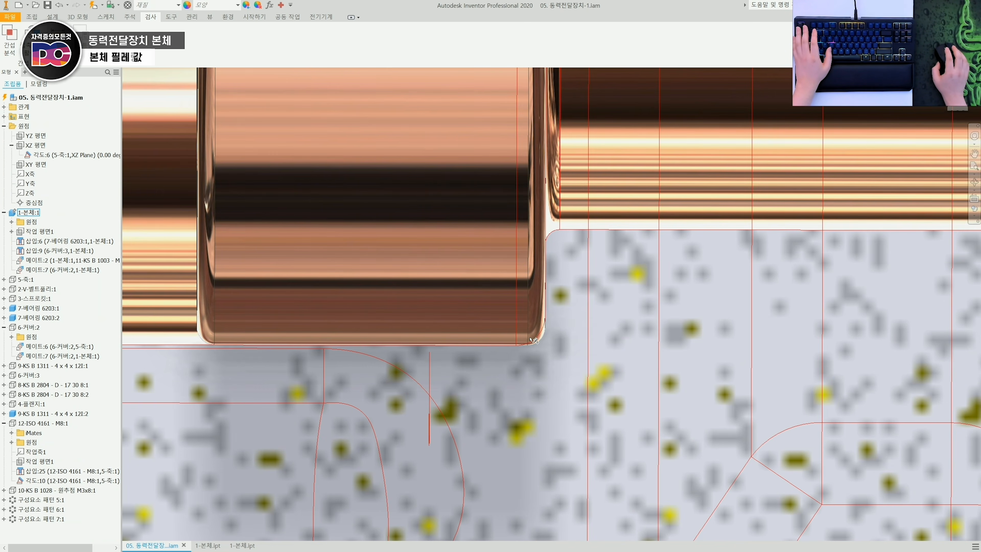
Step: Slide the bearing along the bore towards the body's inner shoulder and examine where its corner meets the fillet
{"action": "scroll", "coordinate": [522, 328], "scroll_direction": "down", "scroll_amount": 3}
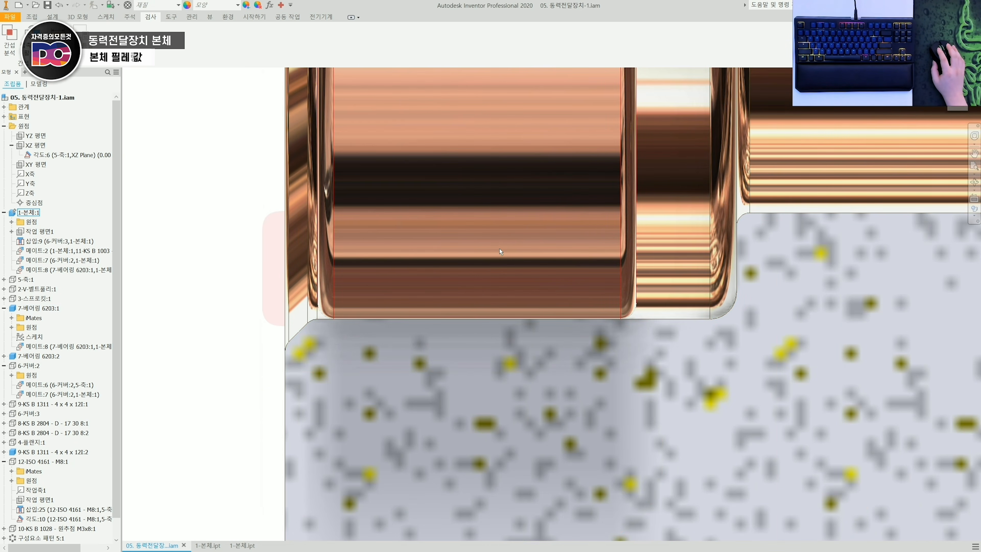
{"action": "left_click_drag", "start_coordinate": [501, 251], "coordinate": [710, 318]}
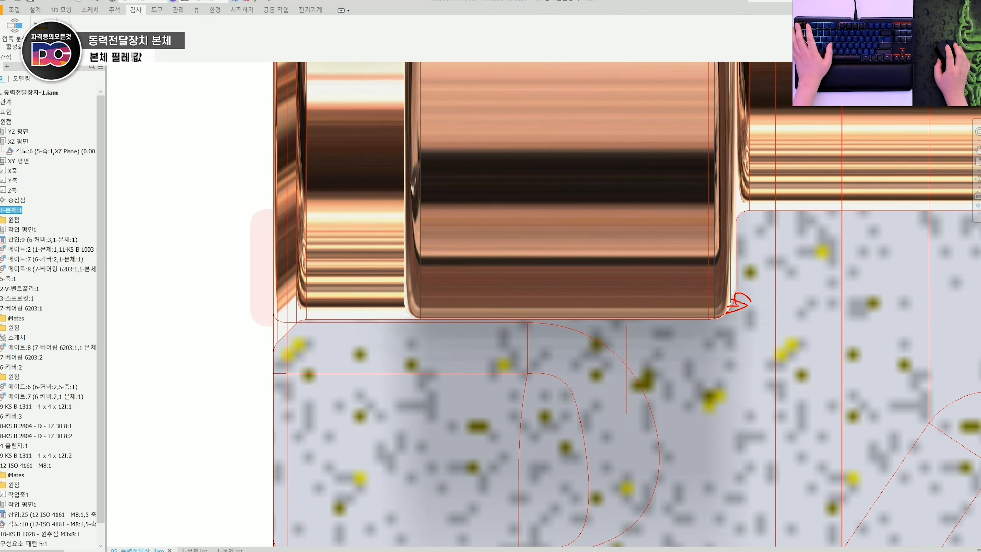
{"action": "scroll", "coordinate": [784, 301], "scroll_direction": "down", "scroll_amount": 5}
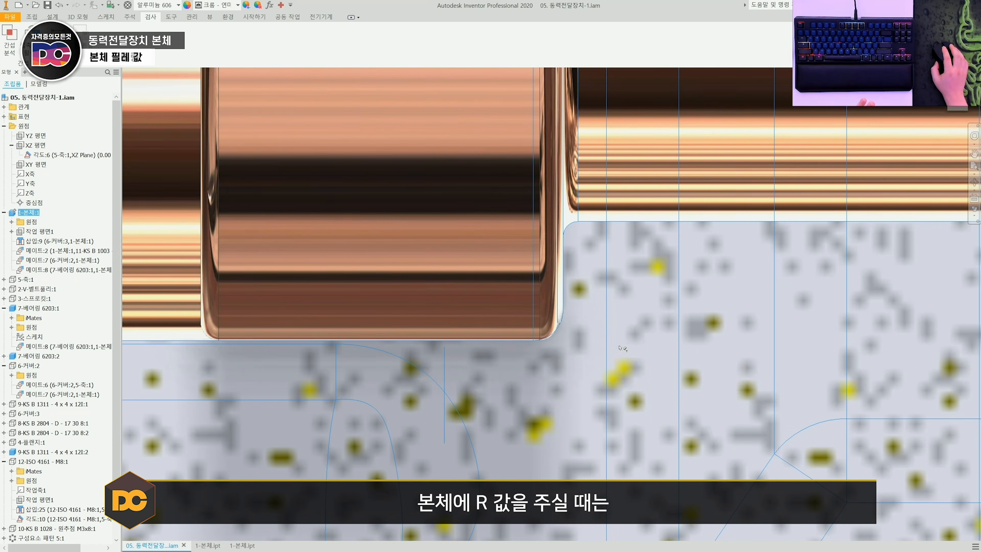
{"action": "left_click", "coordinate": [445, 225]}
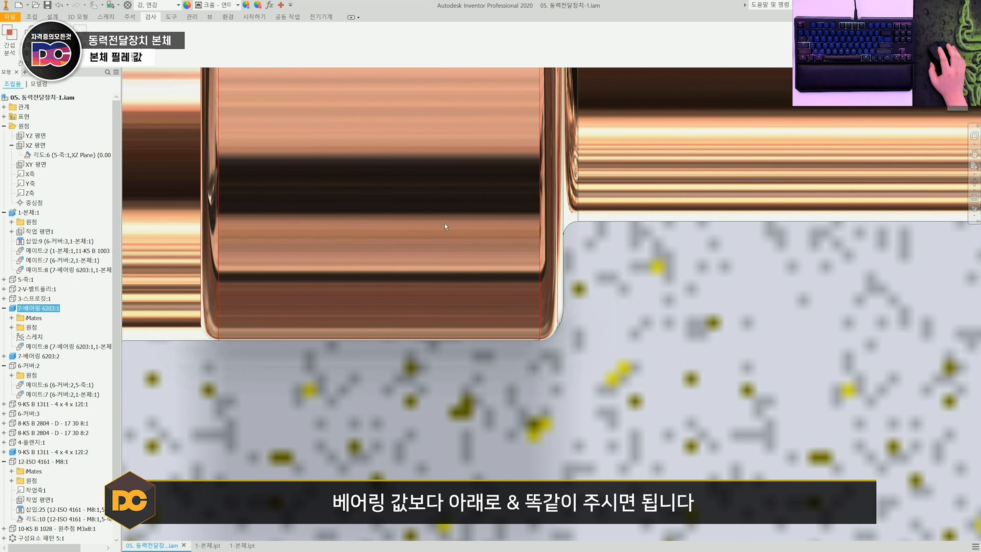